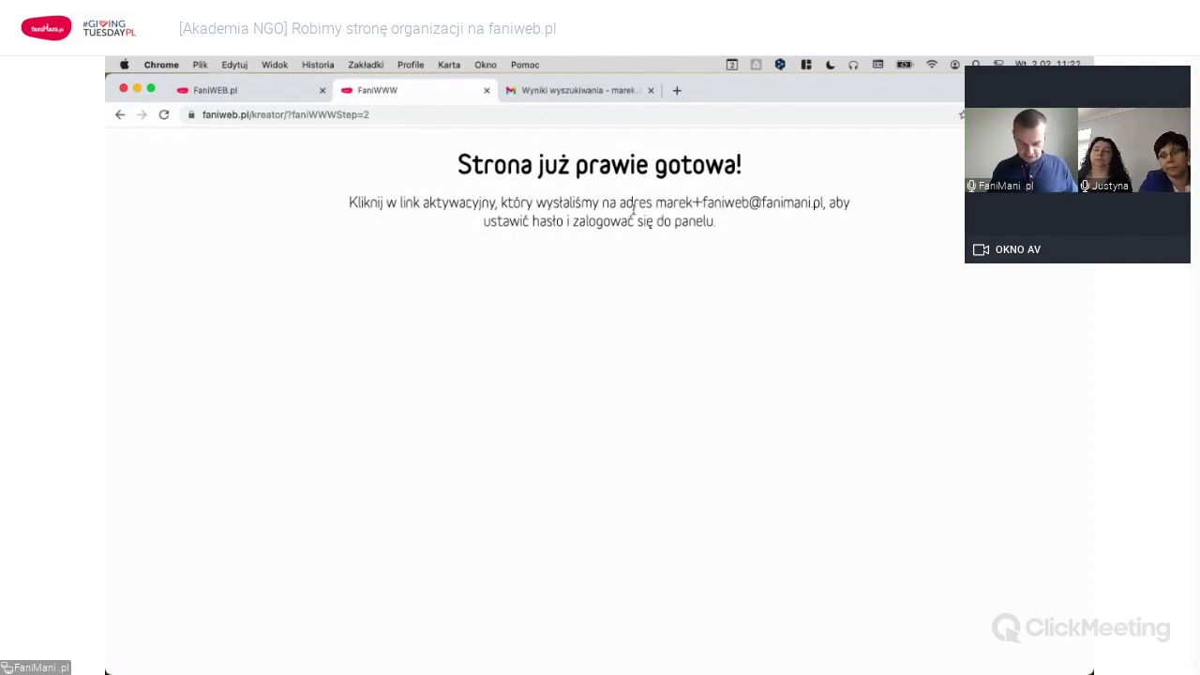
Reload the Gmail search results, open the 'Aktywuj swoje konto w FaniWWW' email and follow its activation link.
click(558, 93)
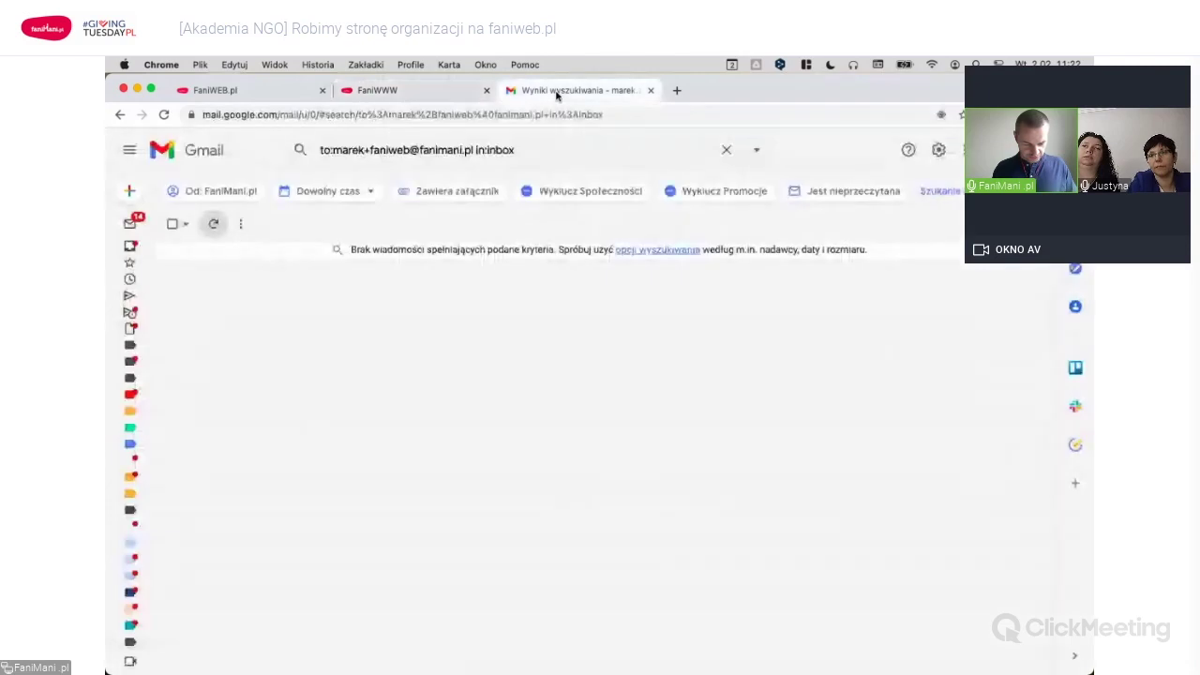
click(638, 148)
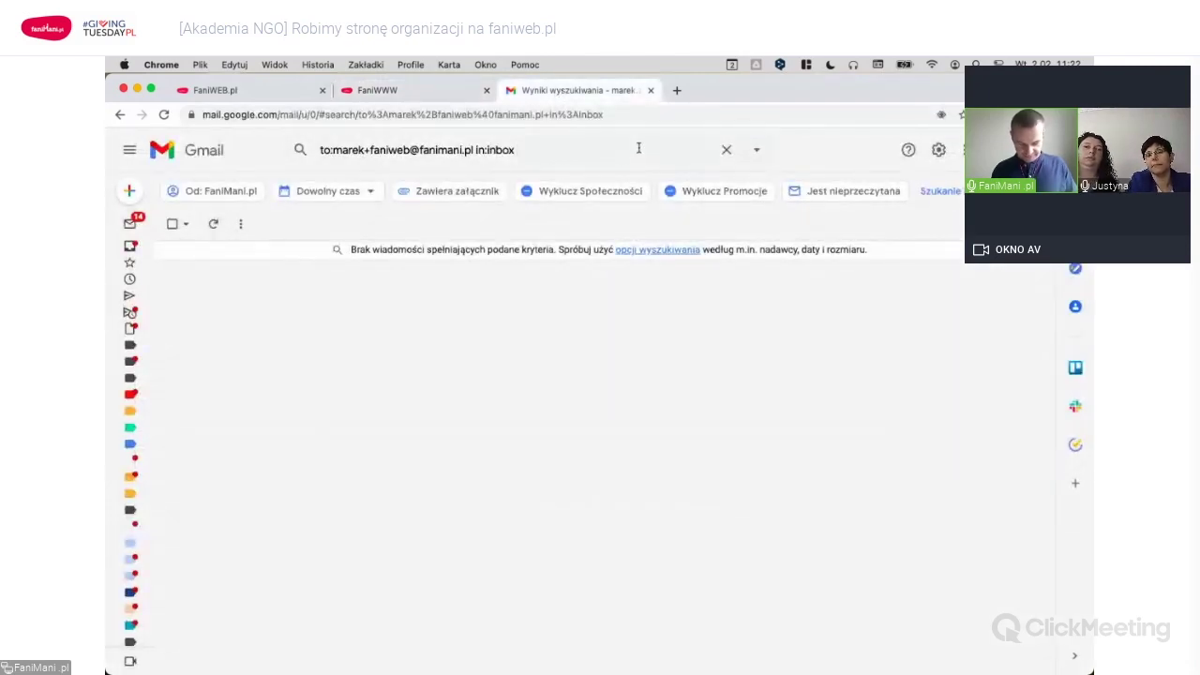
click(169, 114)
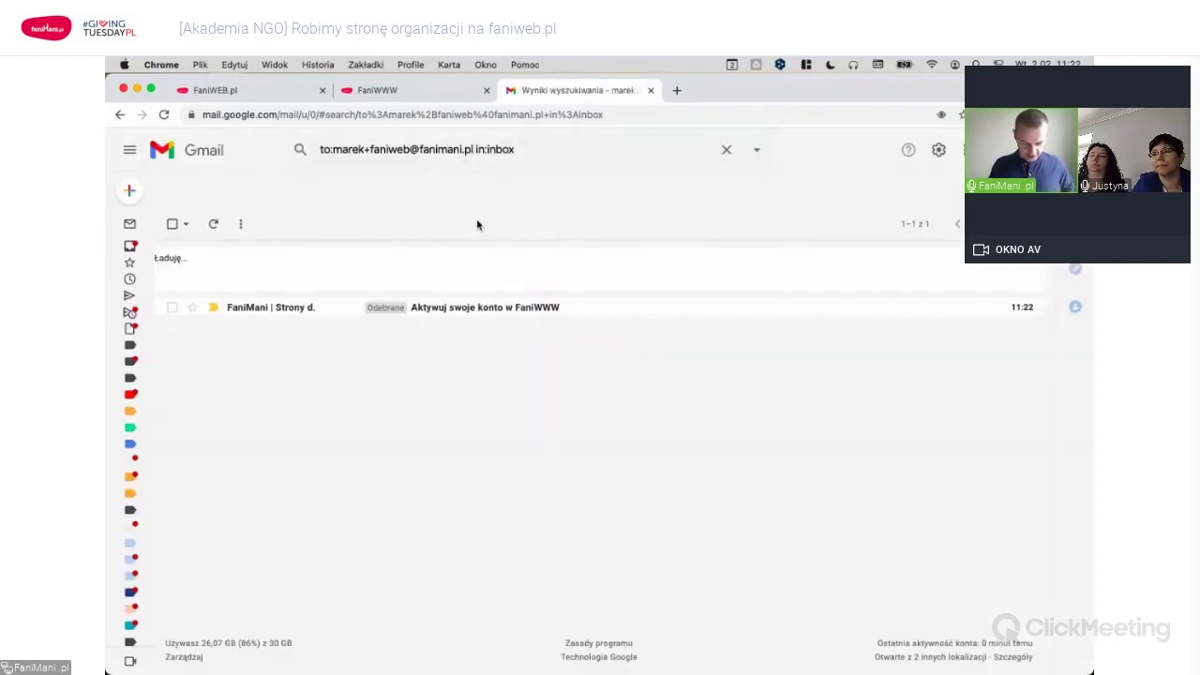
click(501, 310)
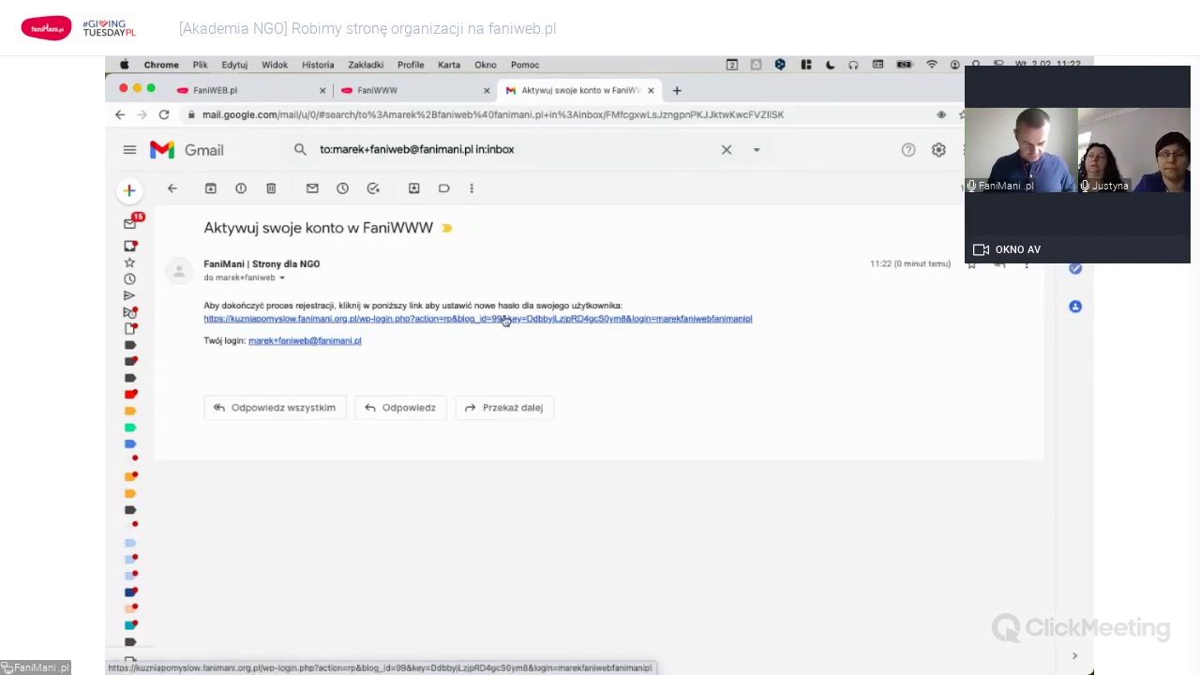
click(504, 319)
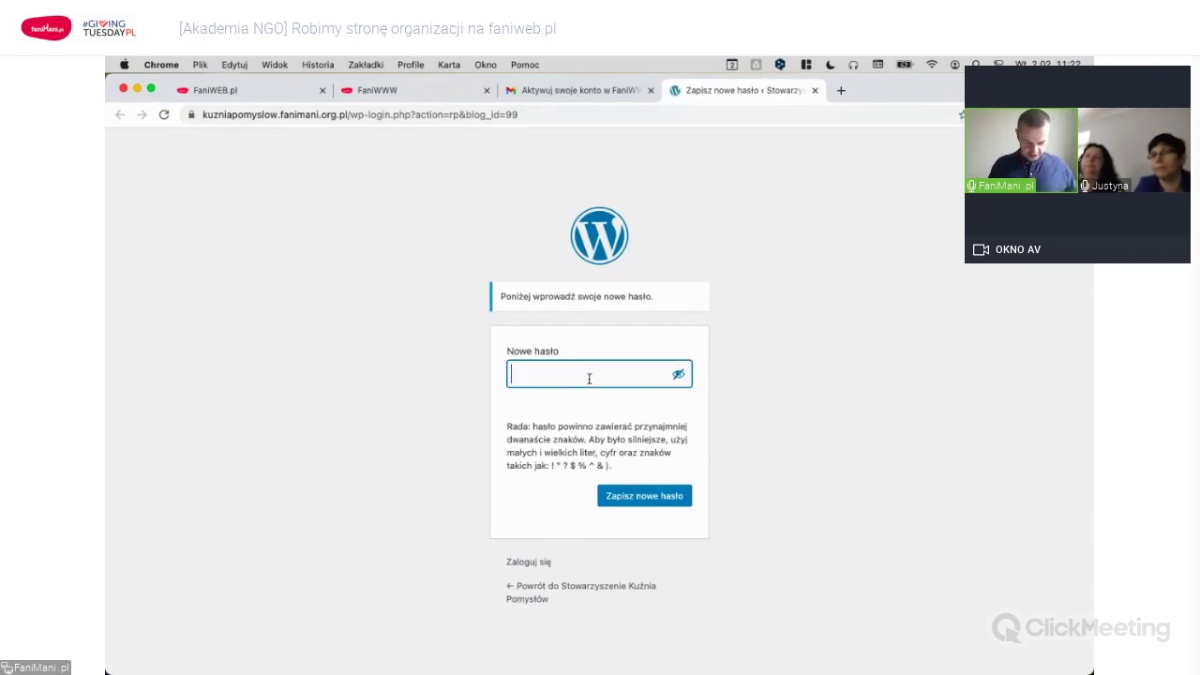
Save a strong suggested new password and let Chrome remember it.
key(super+v)
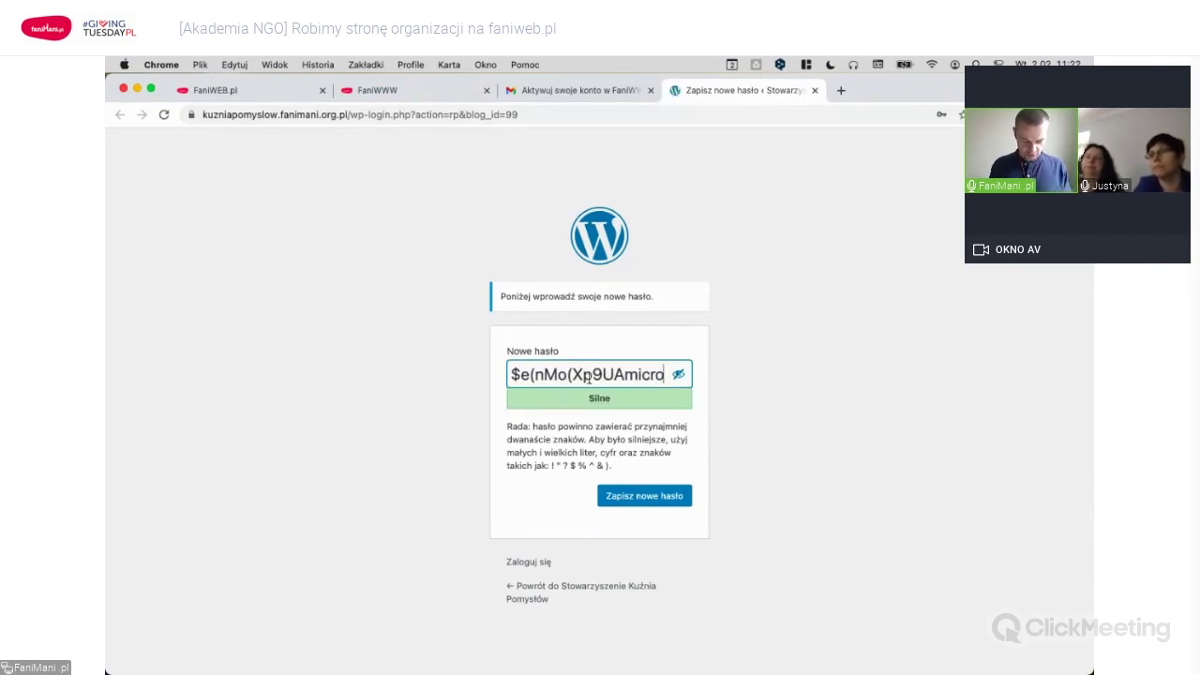
key(Return)
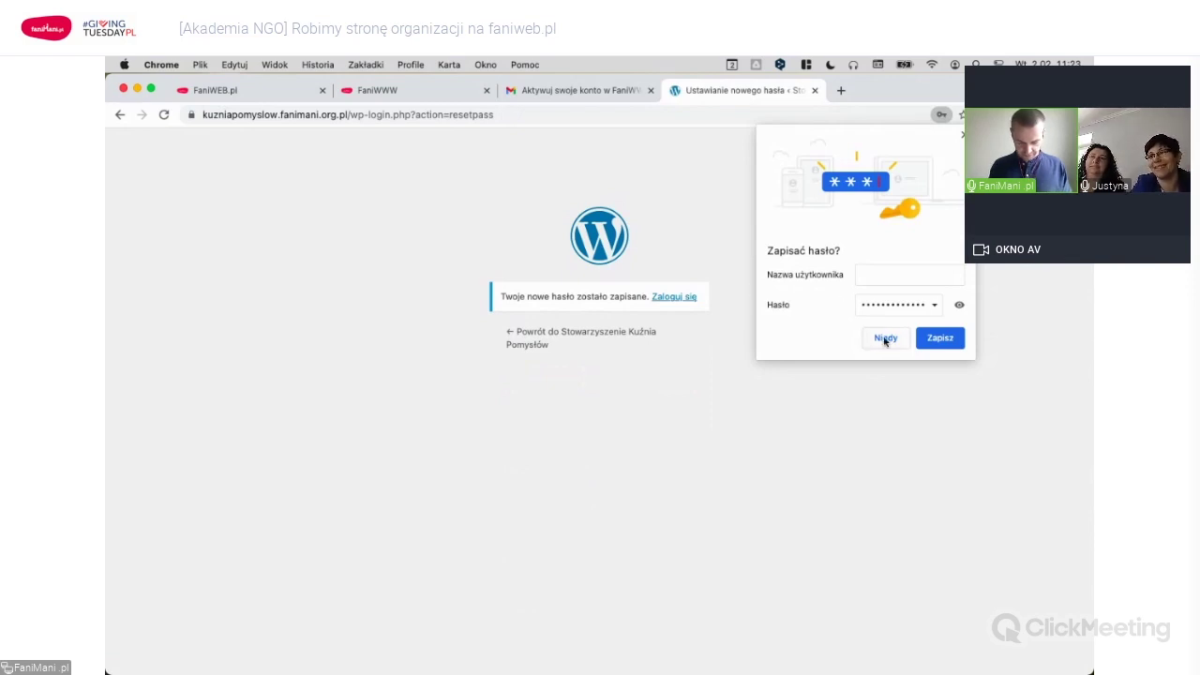
click(941, 339)
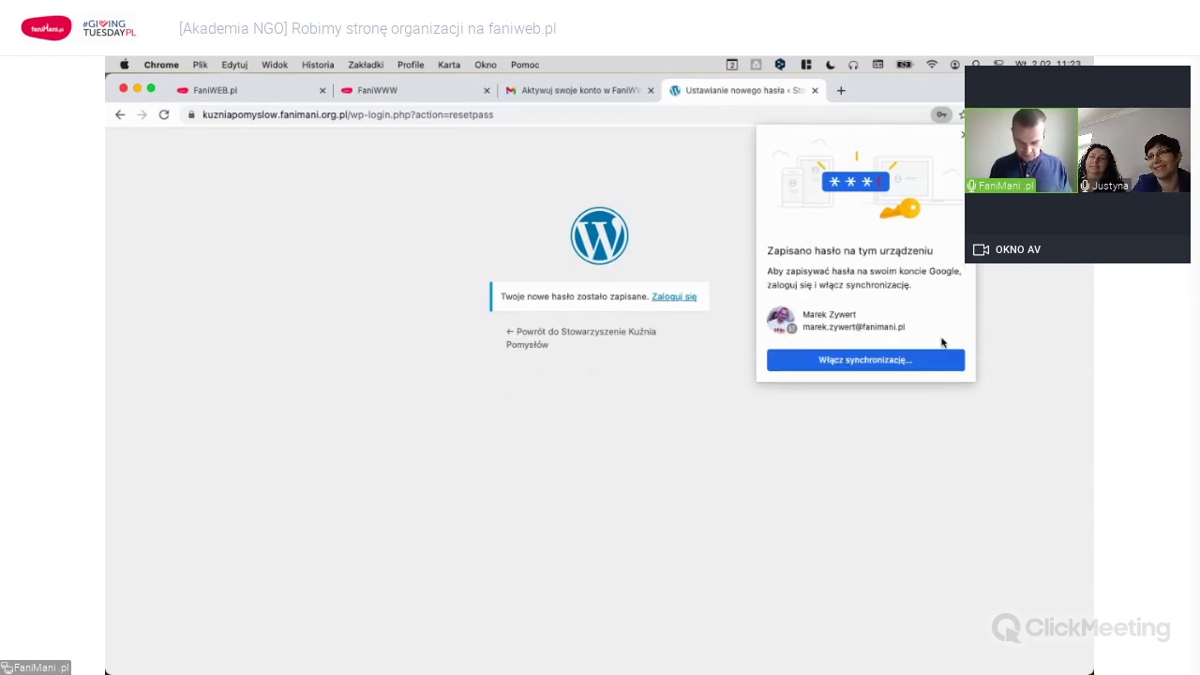
Log in to WordPress with the account e-mail and the new password.
click(671, 297)
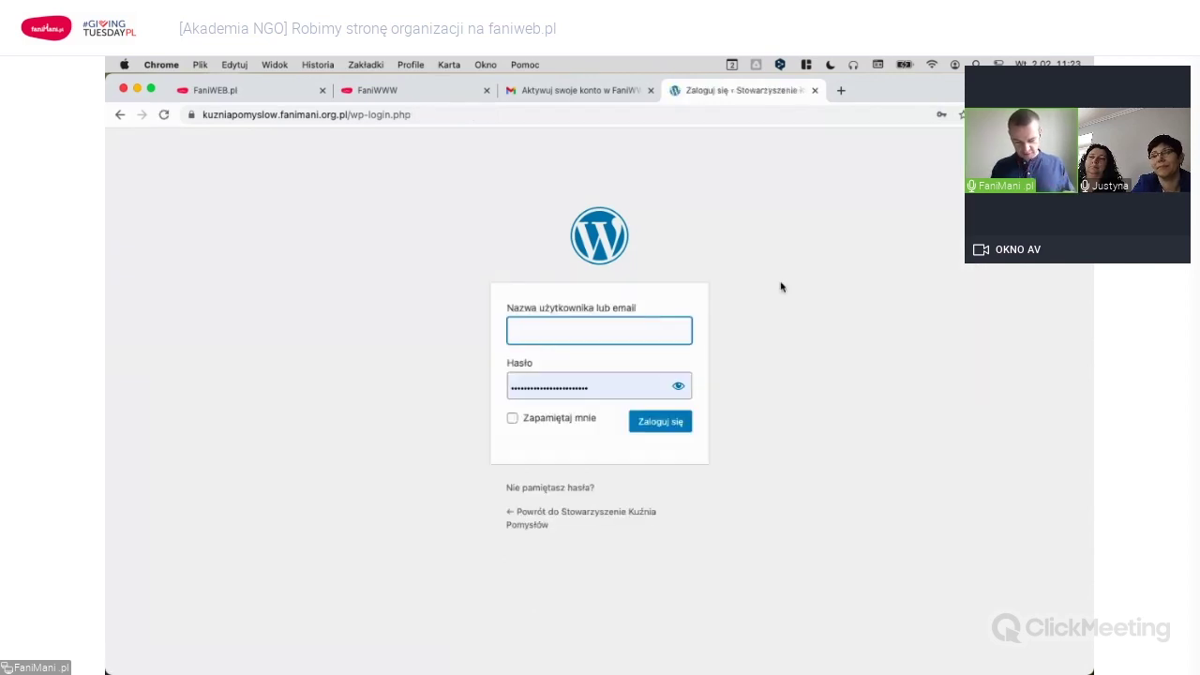
click(594, 326)
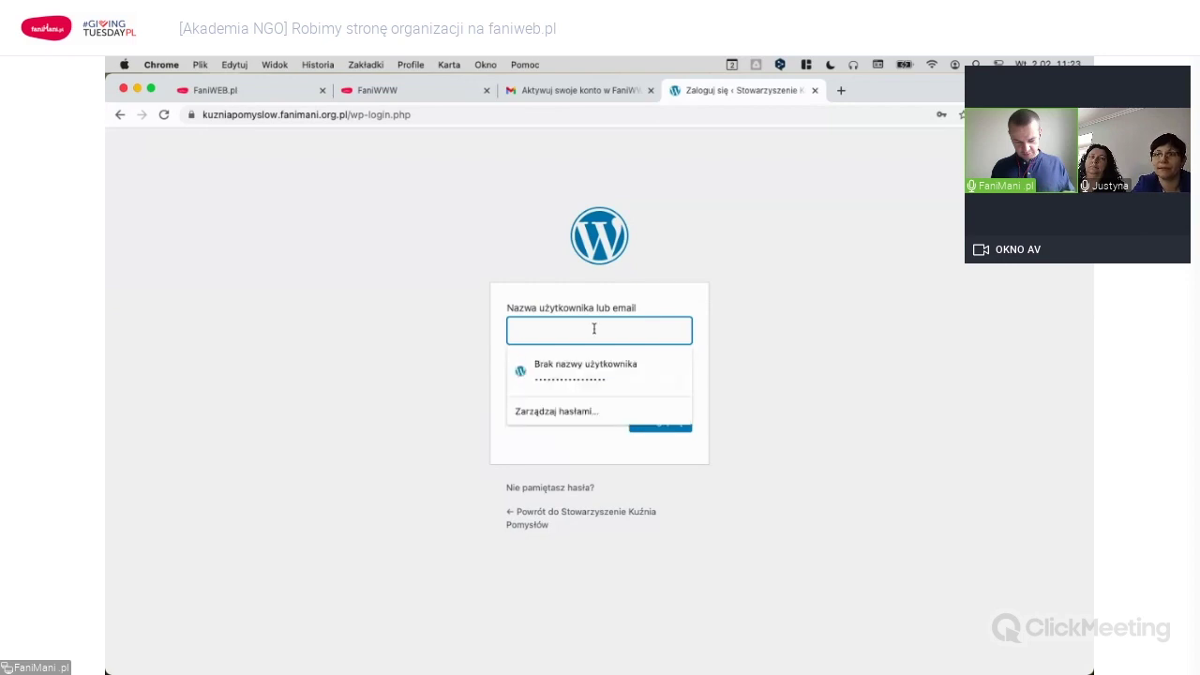
click(758, 303)
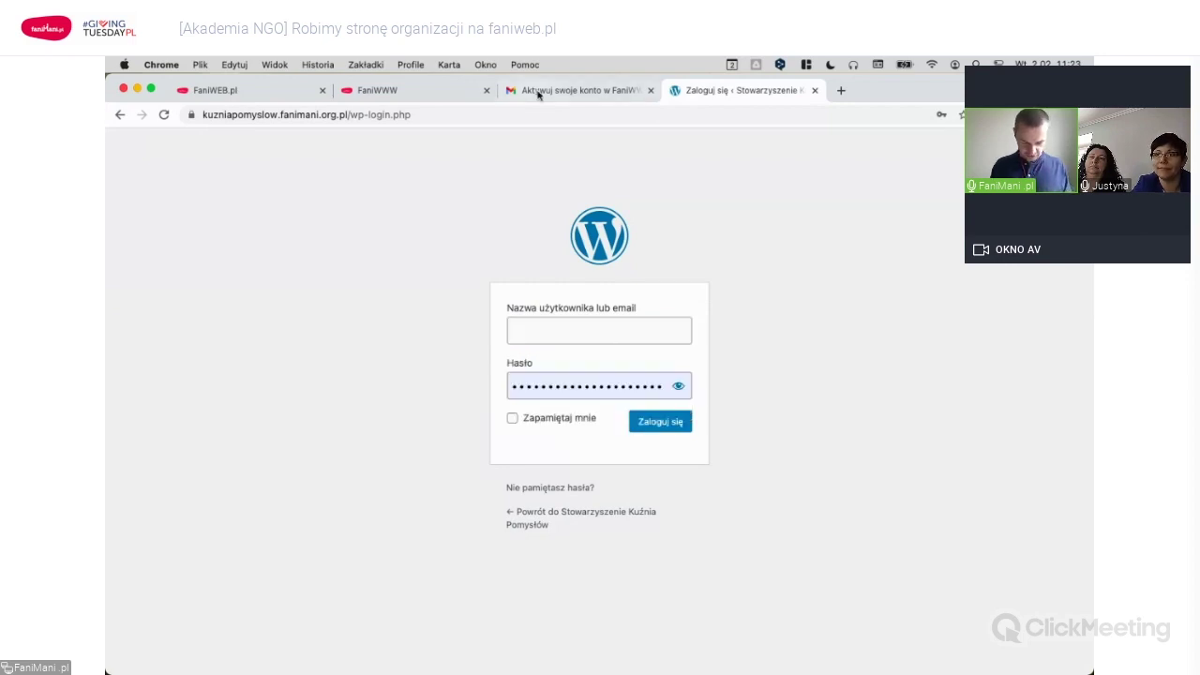
click(594, 328)
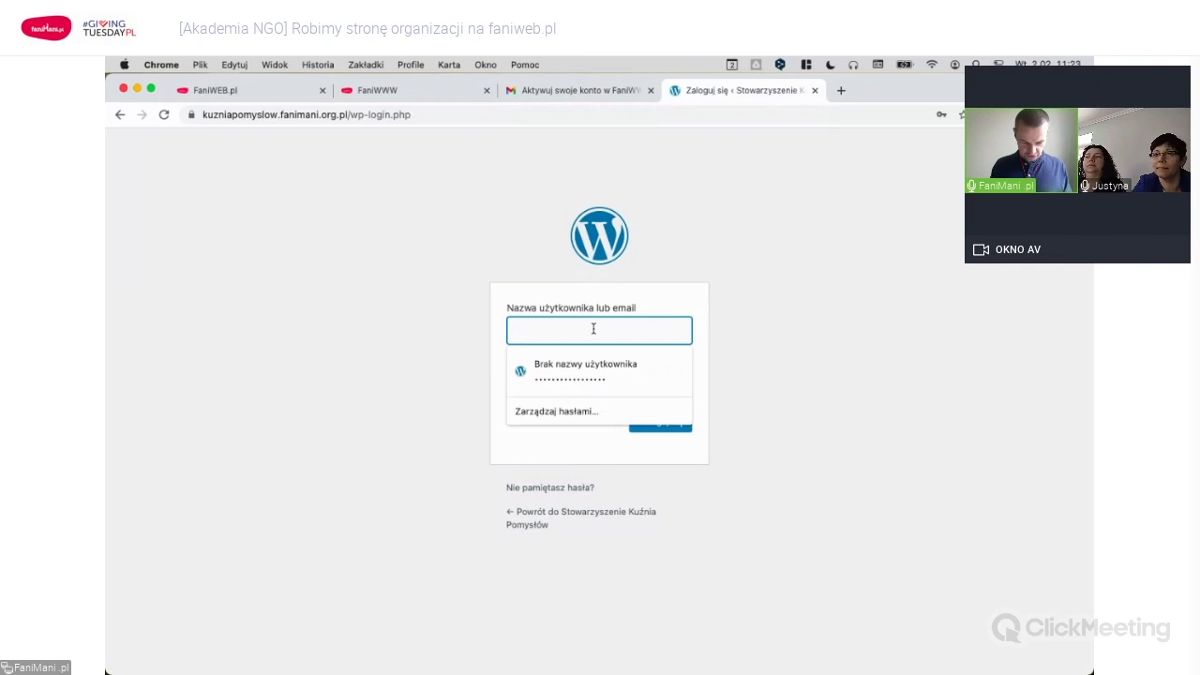
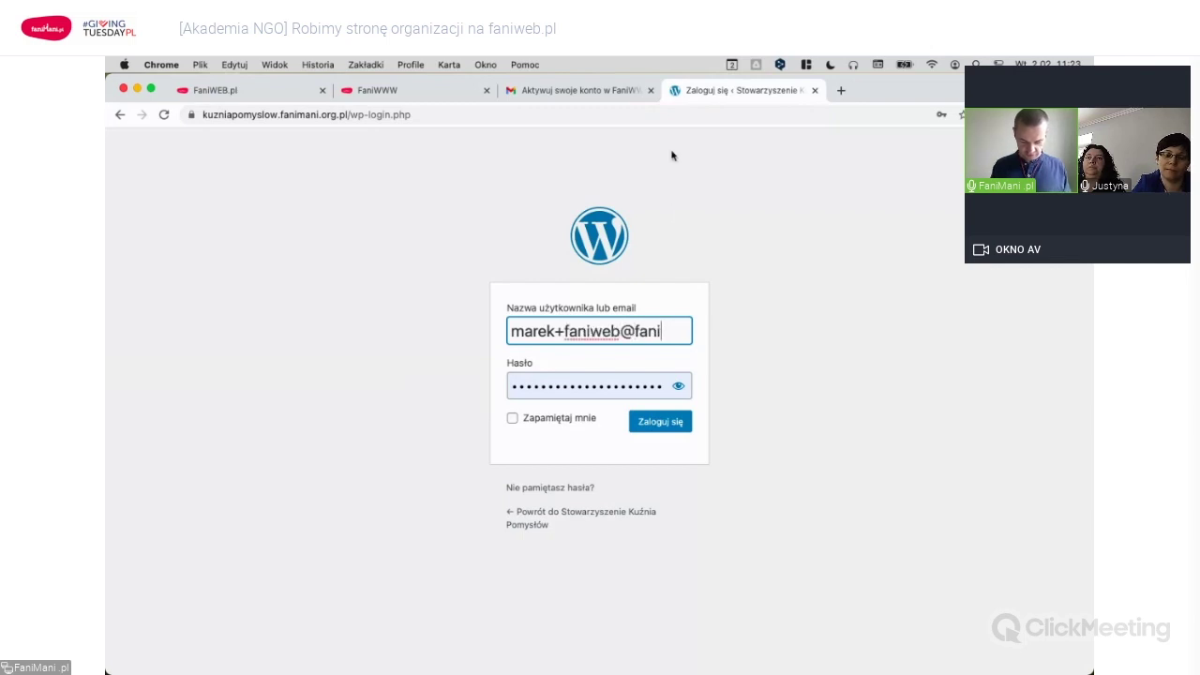
key(Return)
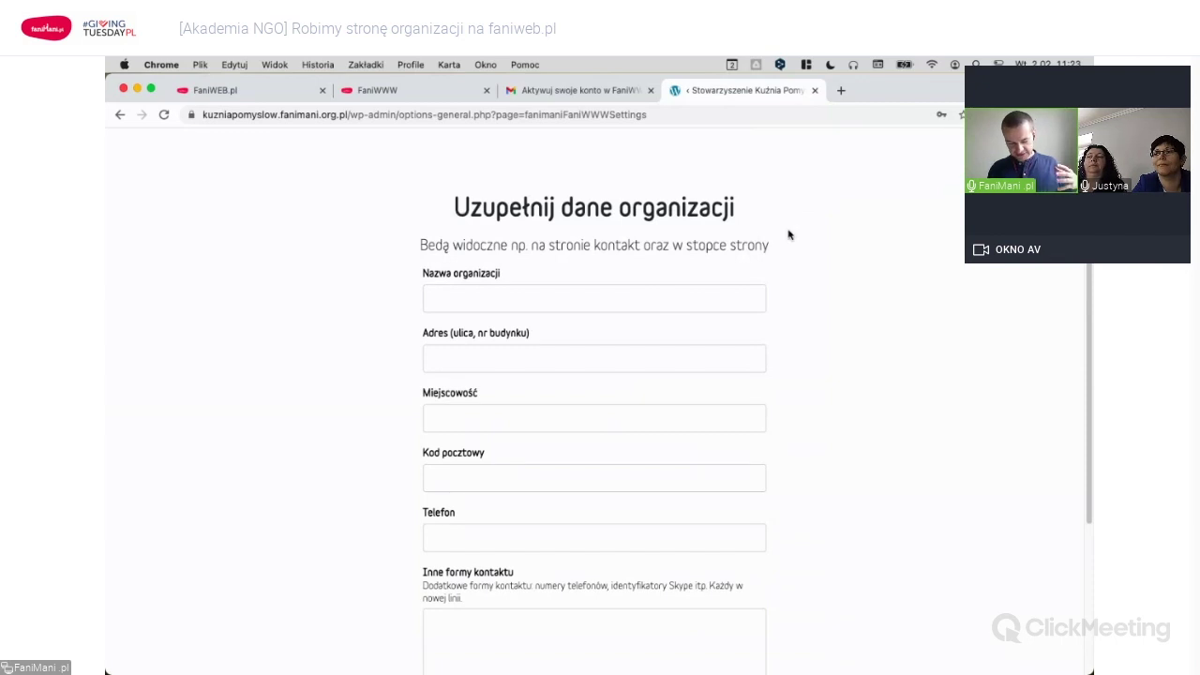
Enter 'Stowarzyszenie Kuźnia Pomysłów' as the organization name.
scroll(788, 235, down, 1)
click(543, 268)
text(Stowar)
key(BackSpace)
key(BackSpace)
text(a)
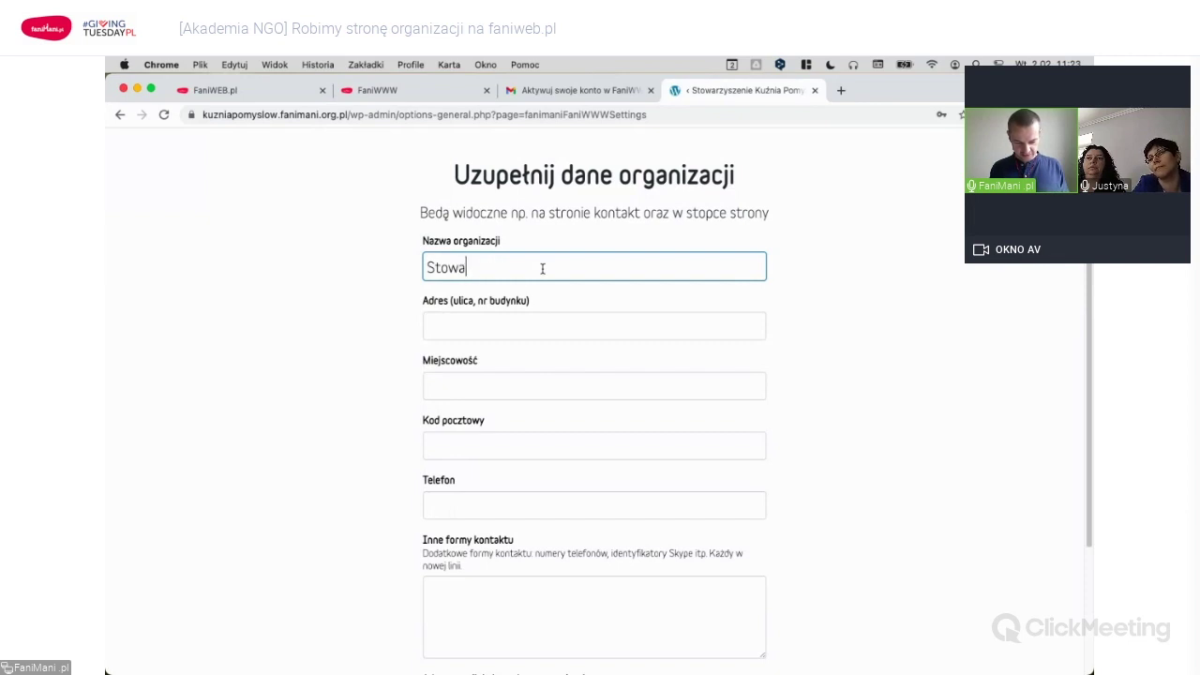
text(rzyszenie)
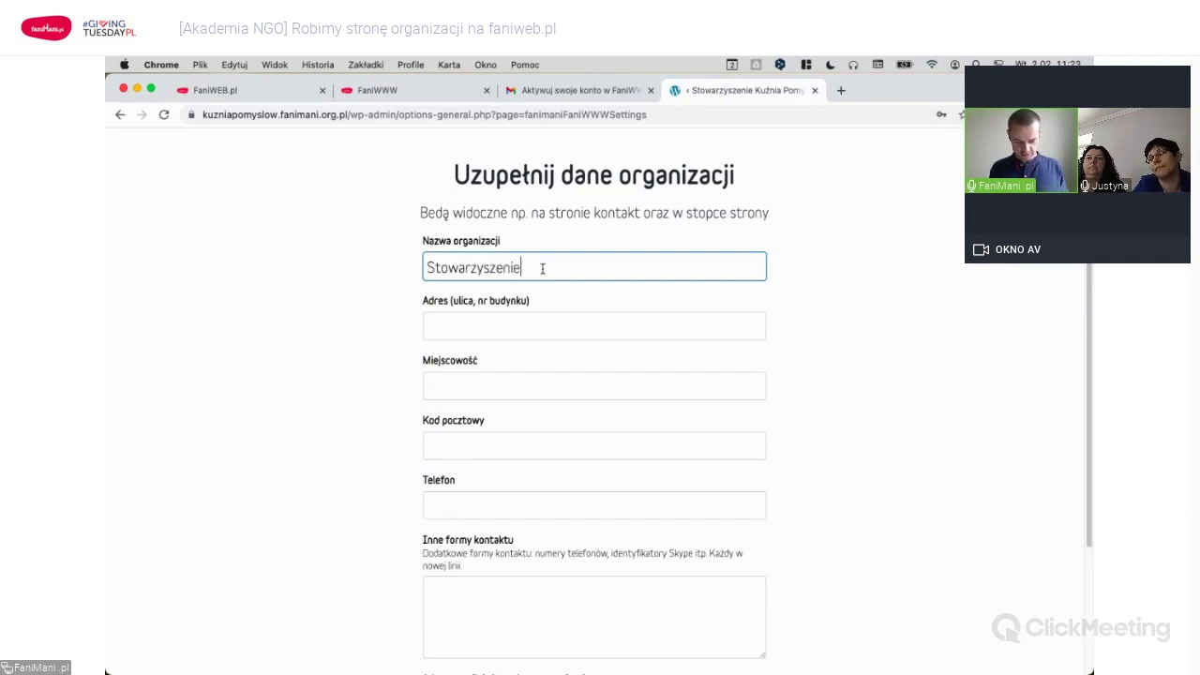
text( Kuźnia Pomysłow)
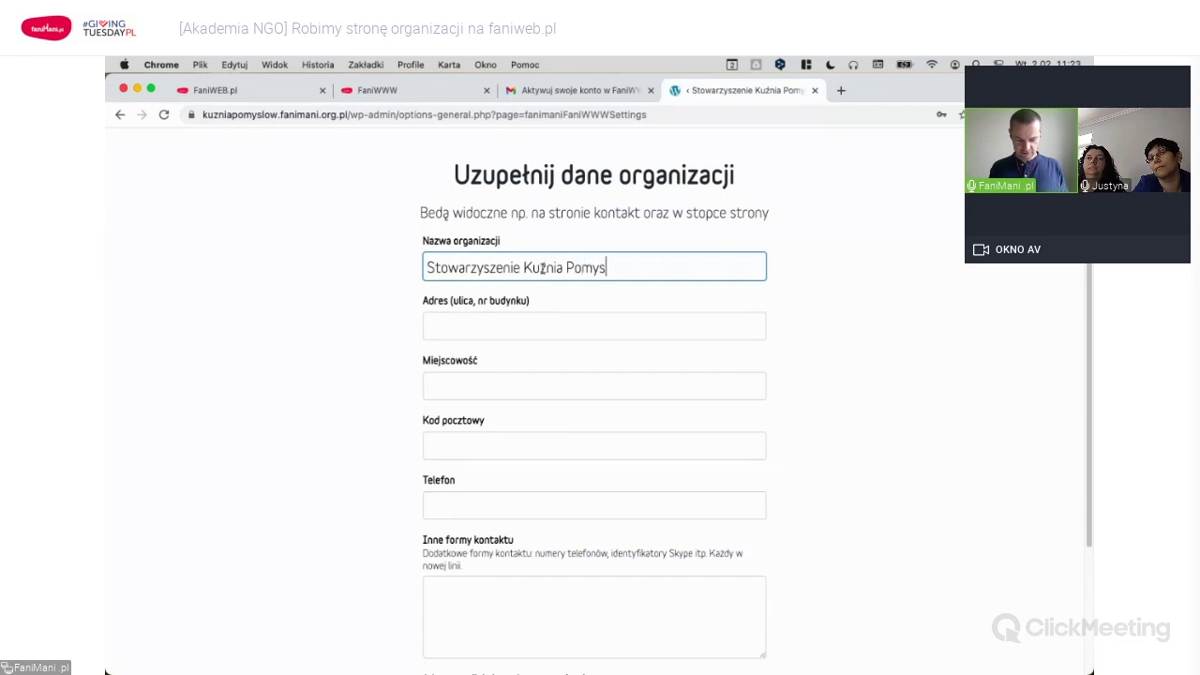
key(BackSpace)
key(BackSpace)
text(ów)
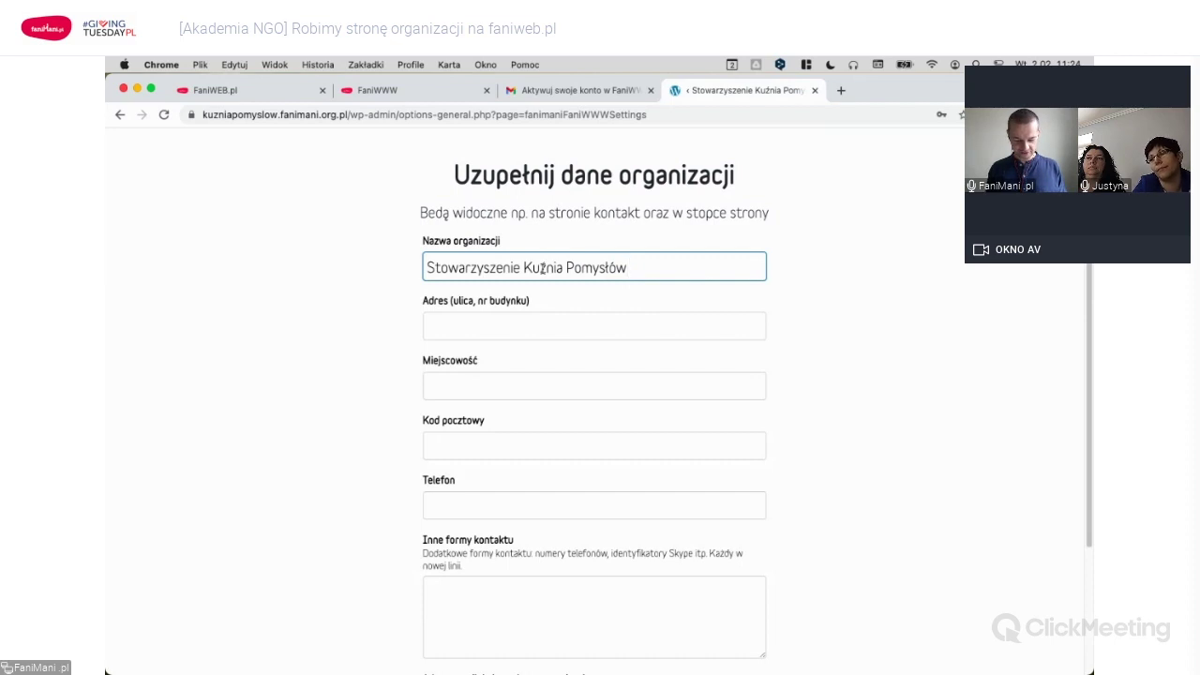
Fill in Darłowo as the town, leaving the street address empty.
key(Tab)
key(Tab)
text(Darłow)
click(521, 328)
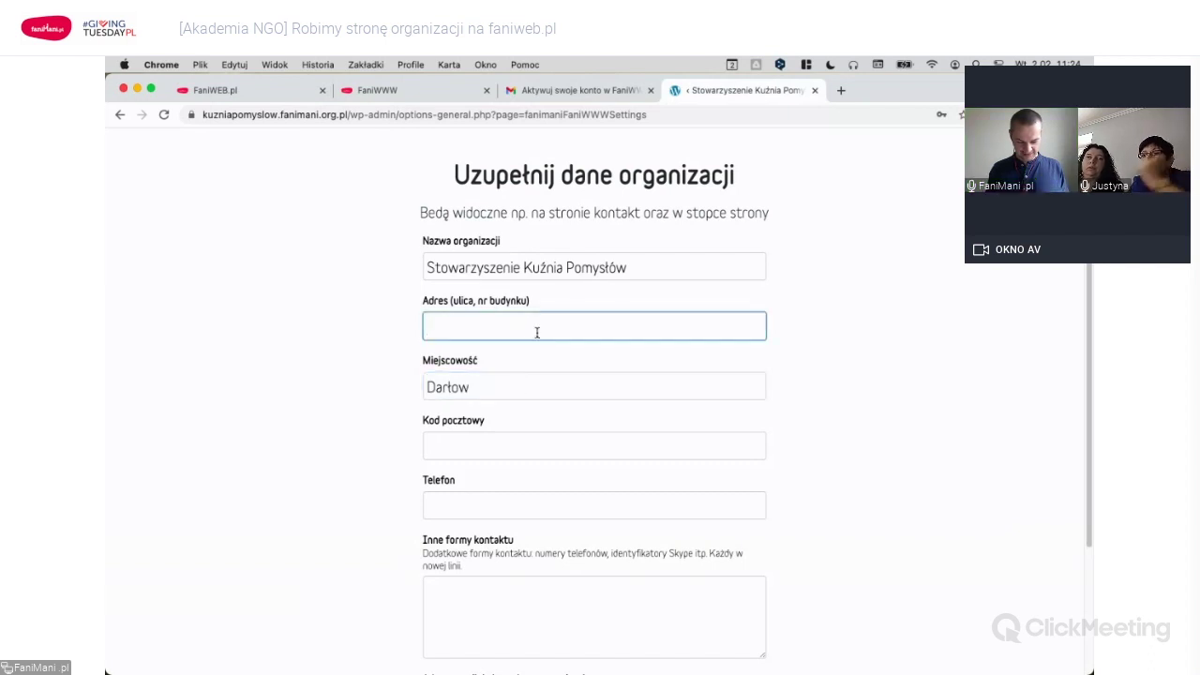
click(524, 393)
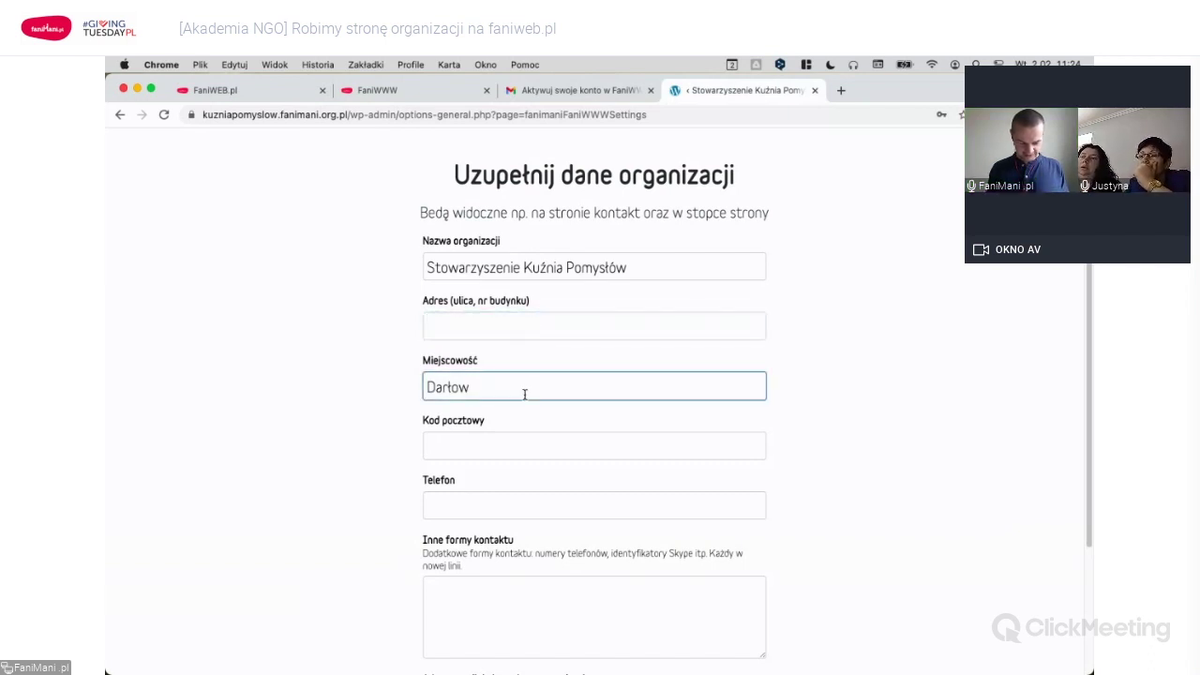
text(o)
click(530, 316)
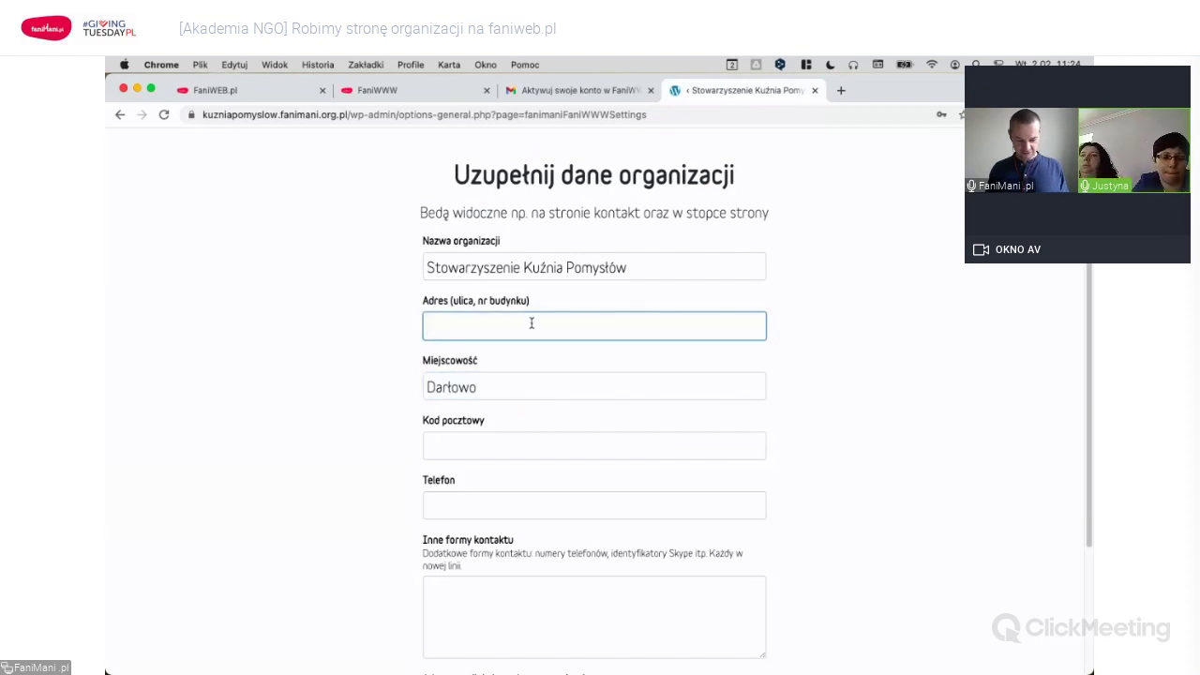
key(super+Tab)
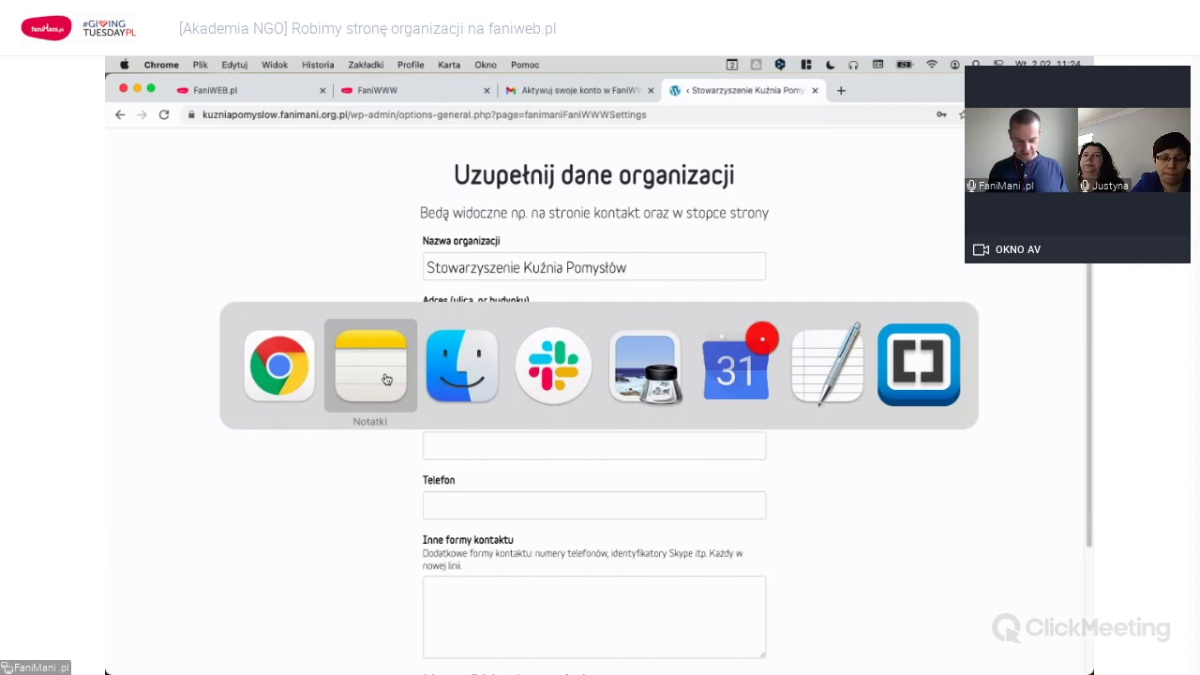
click(385, 371)
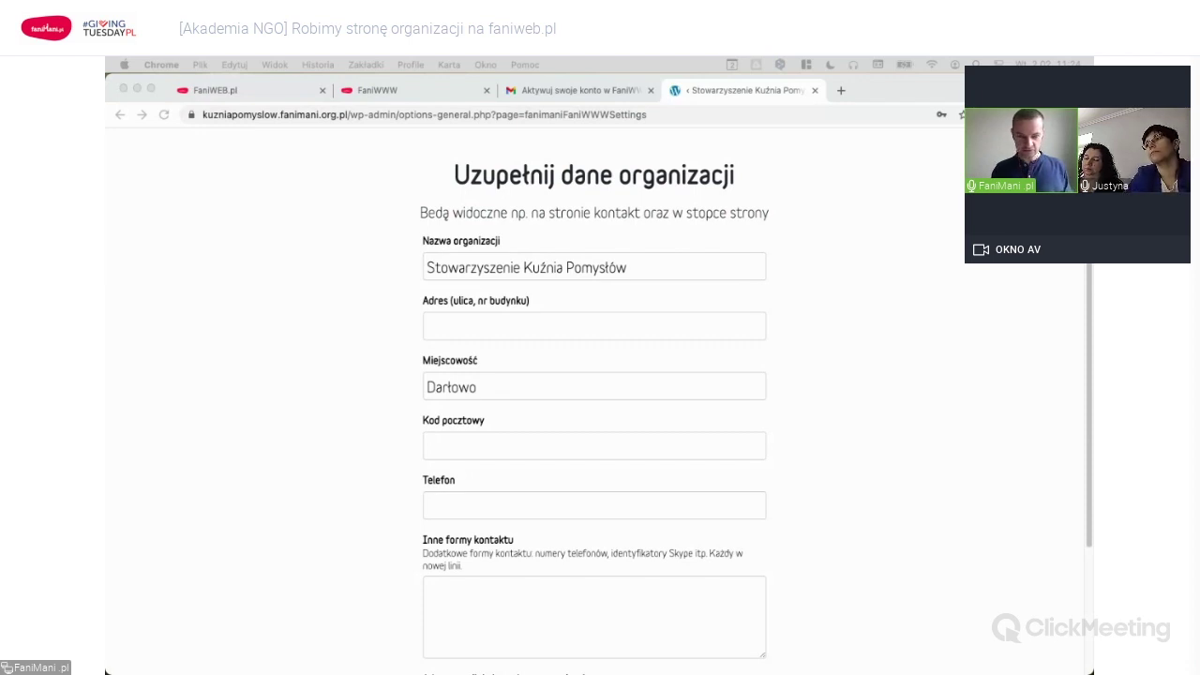
click(229, 311)
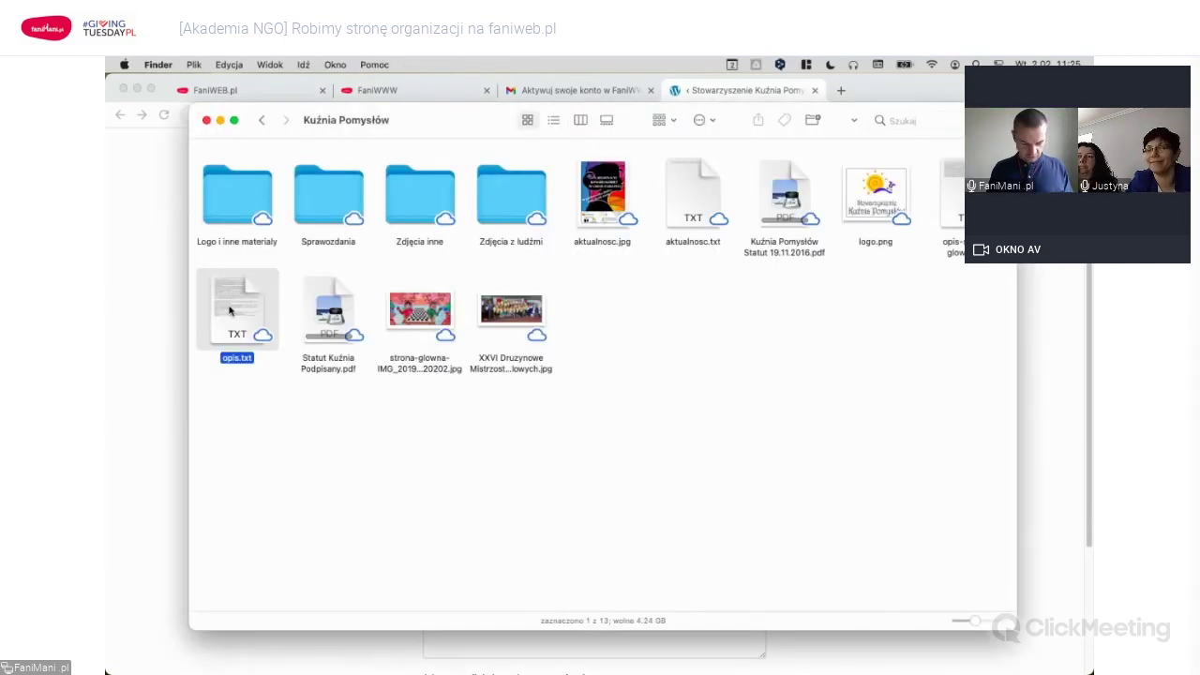
double_click(230, 311)
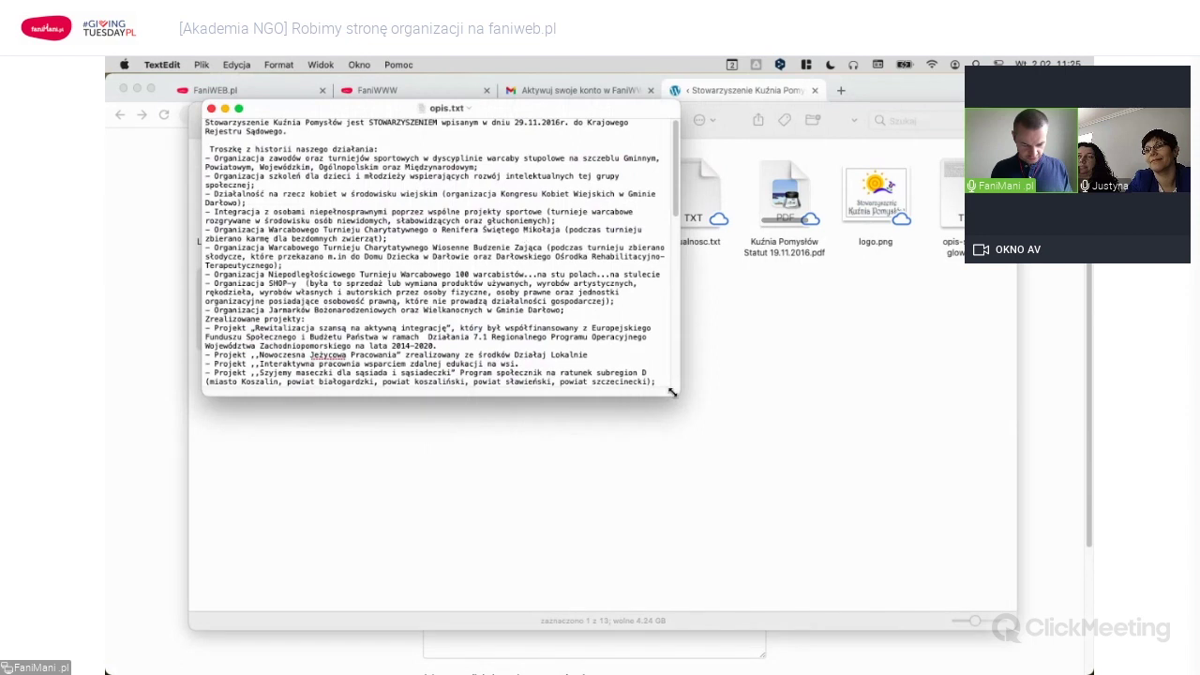
drag(671, 392, 709, 522)
key(super+Tab)
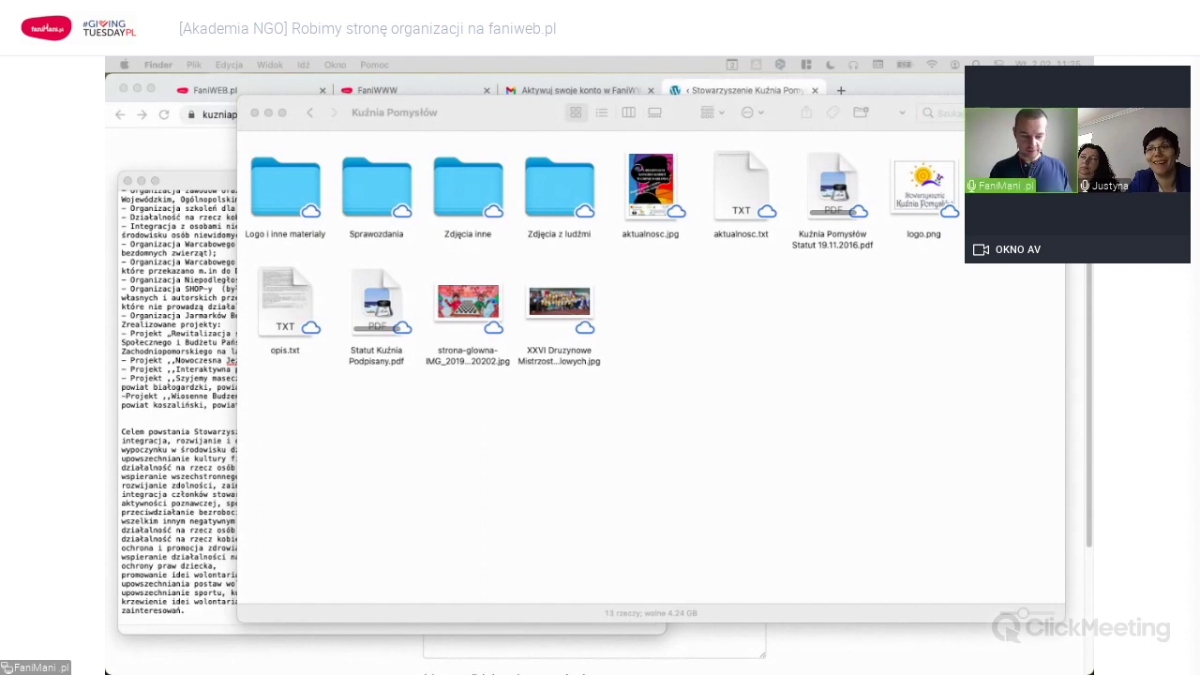
key(super+Tab)
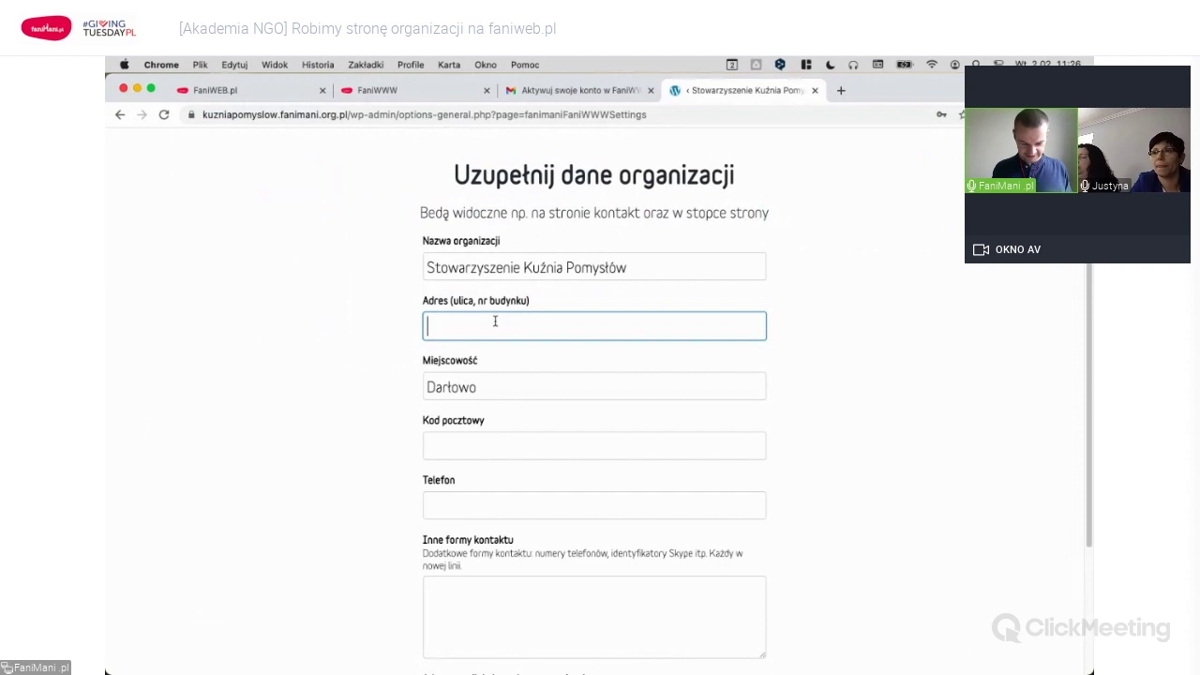
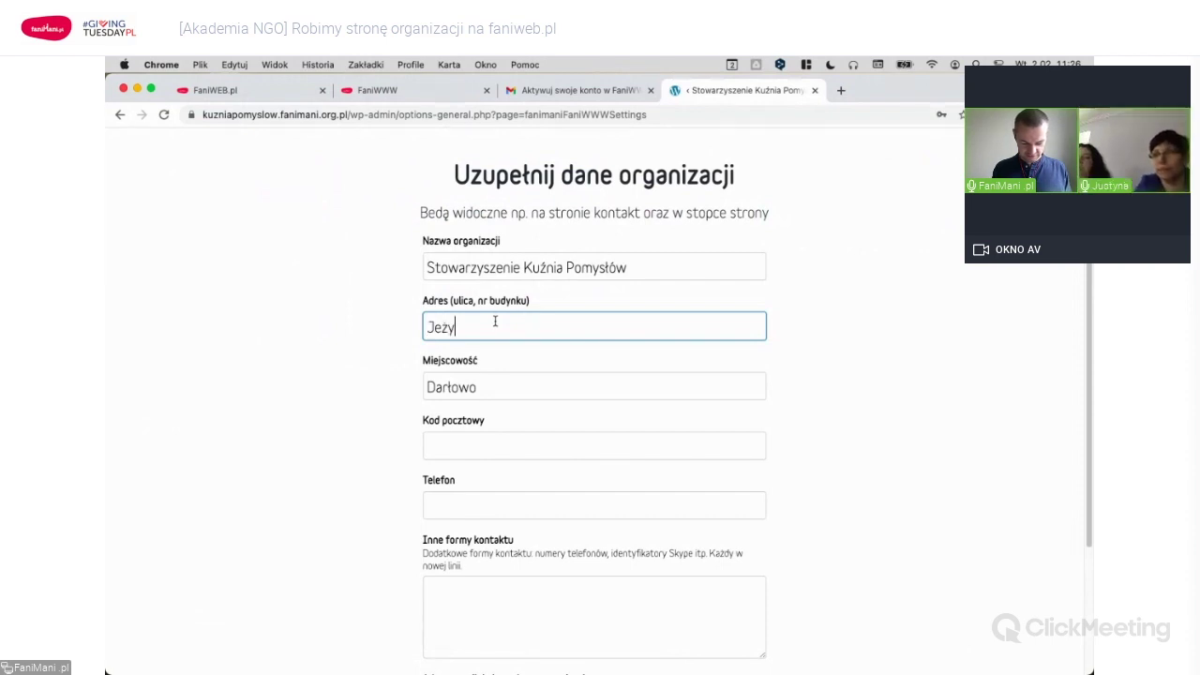
Enter the organization's street address and postal code.
key(Tab)
key(Tab)
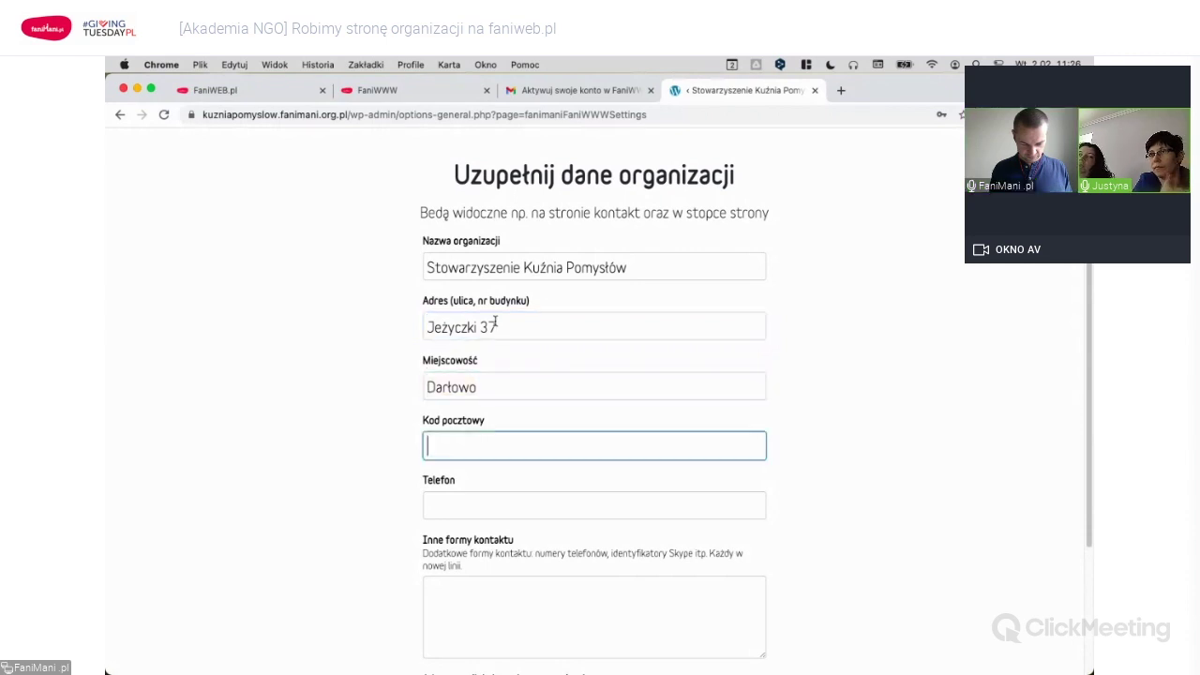
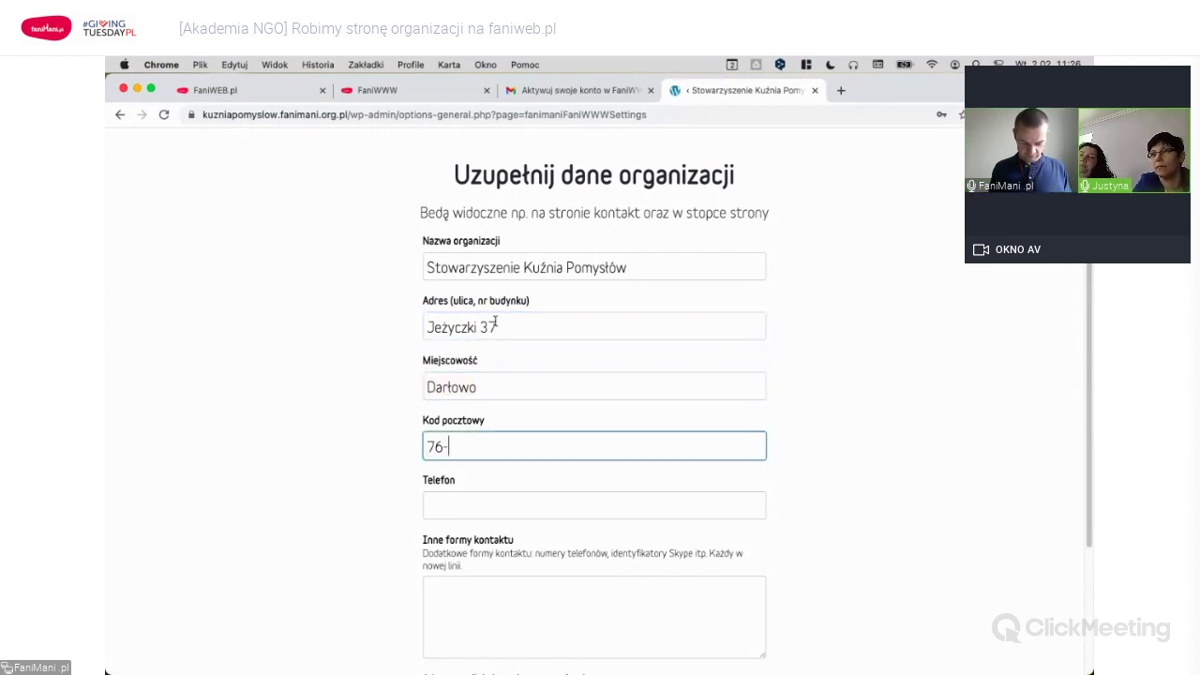
key(BackSpace)
key(BackSpace)
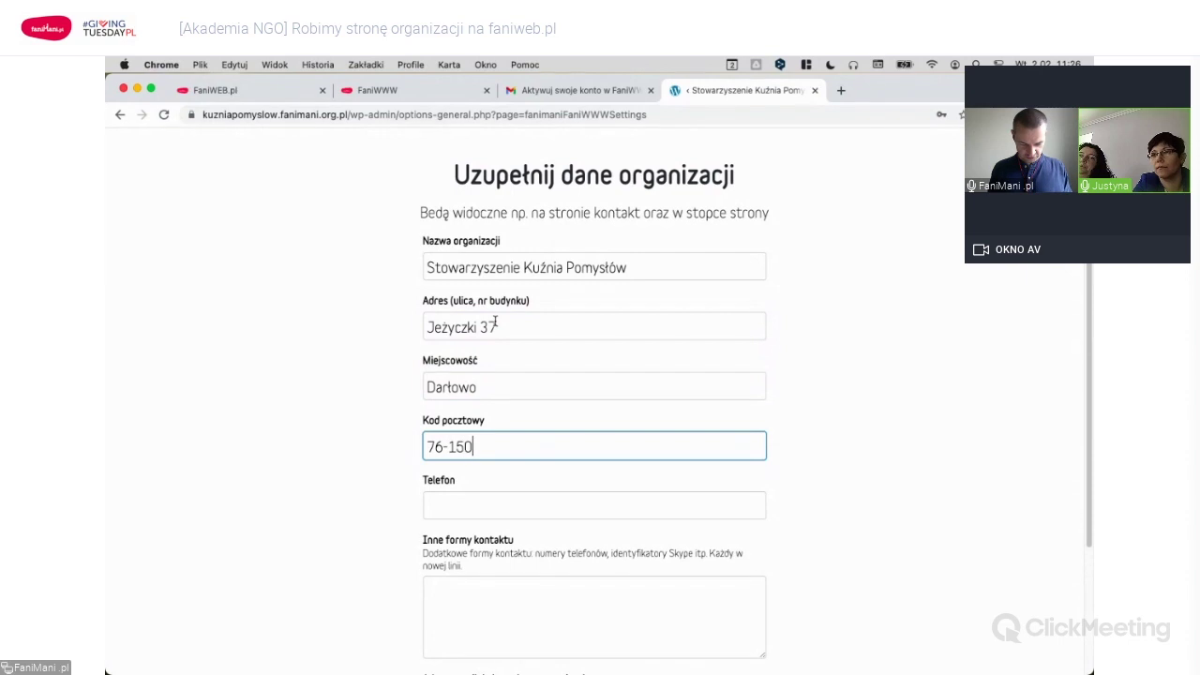
key(Tab)
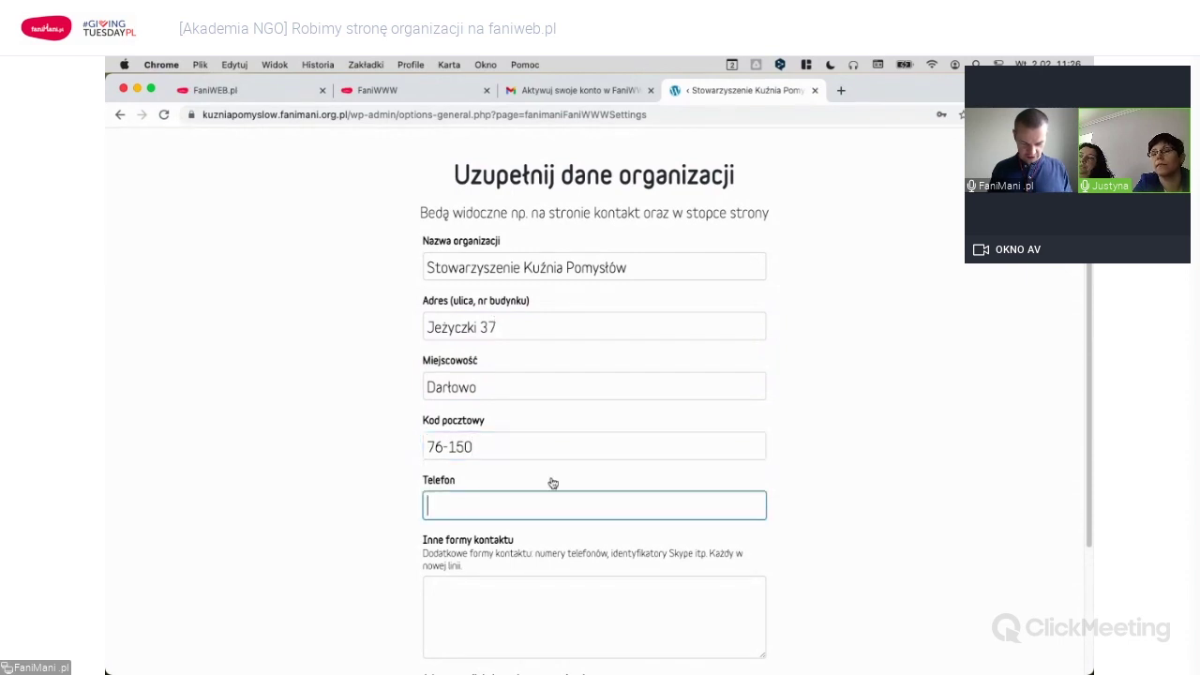
Add the organization's contact e-mail and continue to the online-presence step.
scroll(862, 458, down, 3)
click(606, 436)
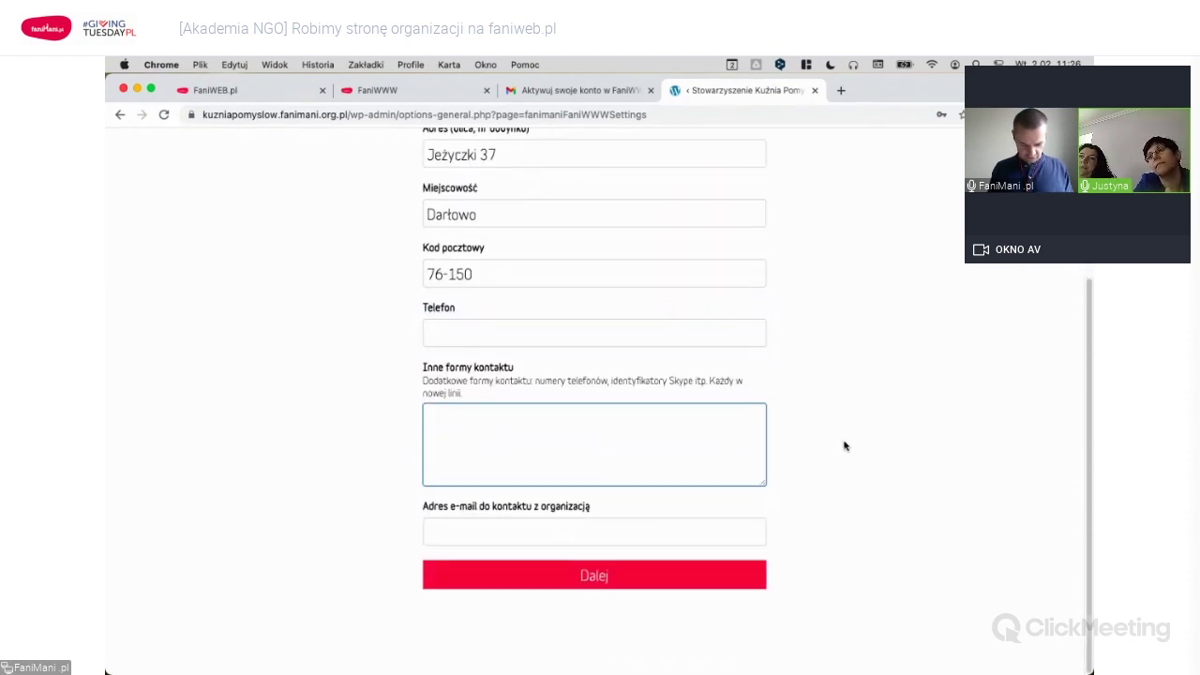
click(576, 533)
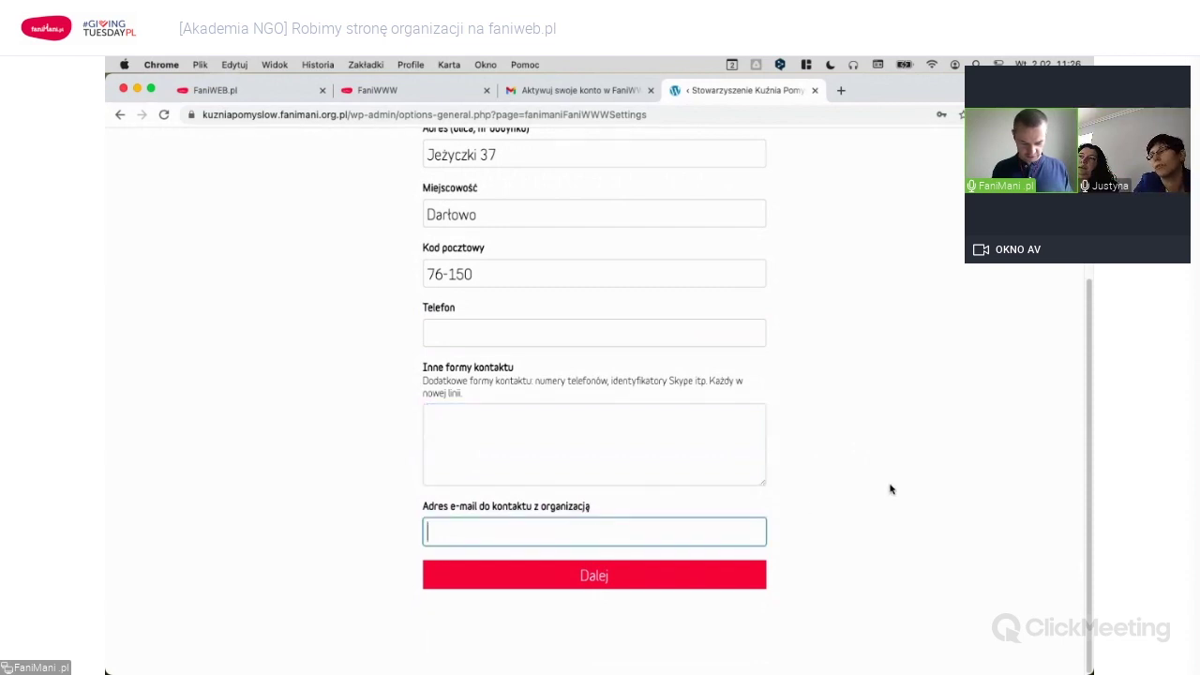
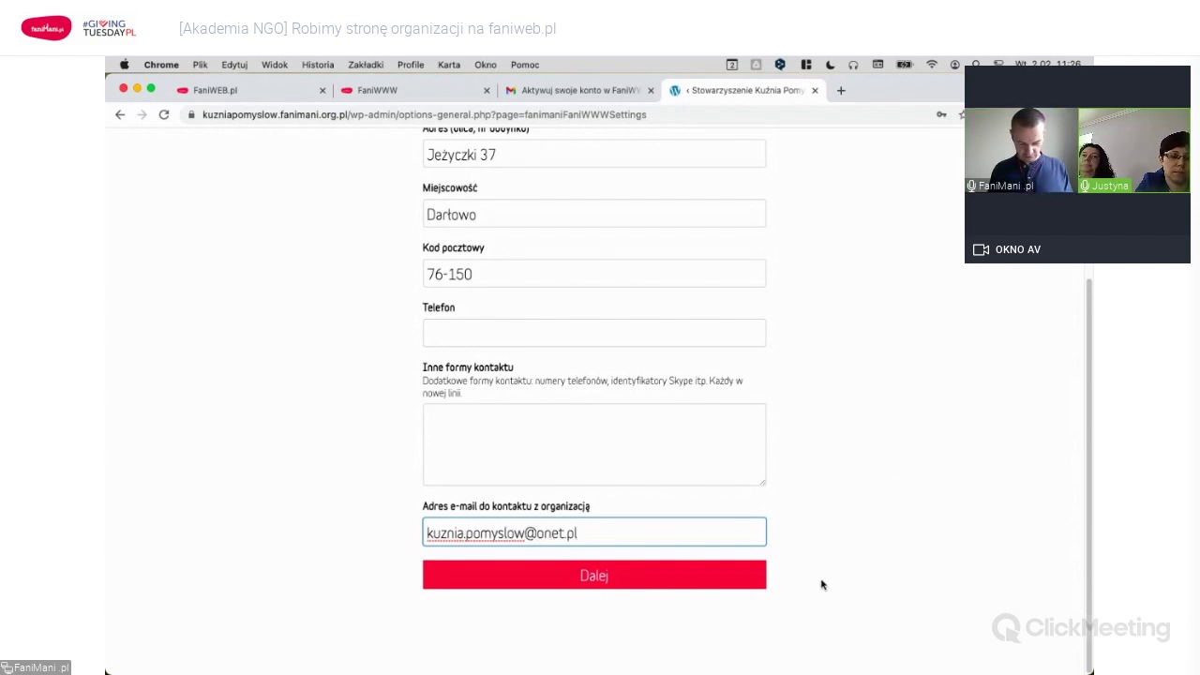
click(597, 583)
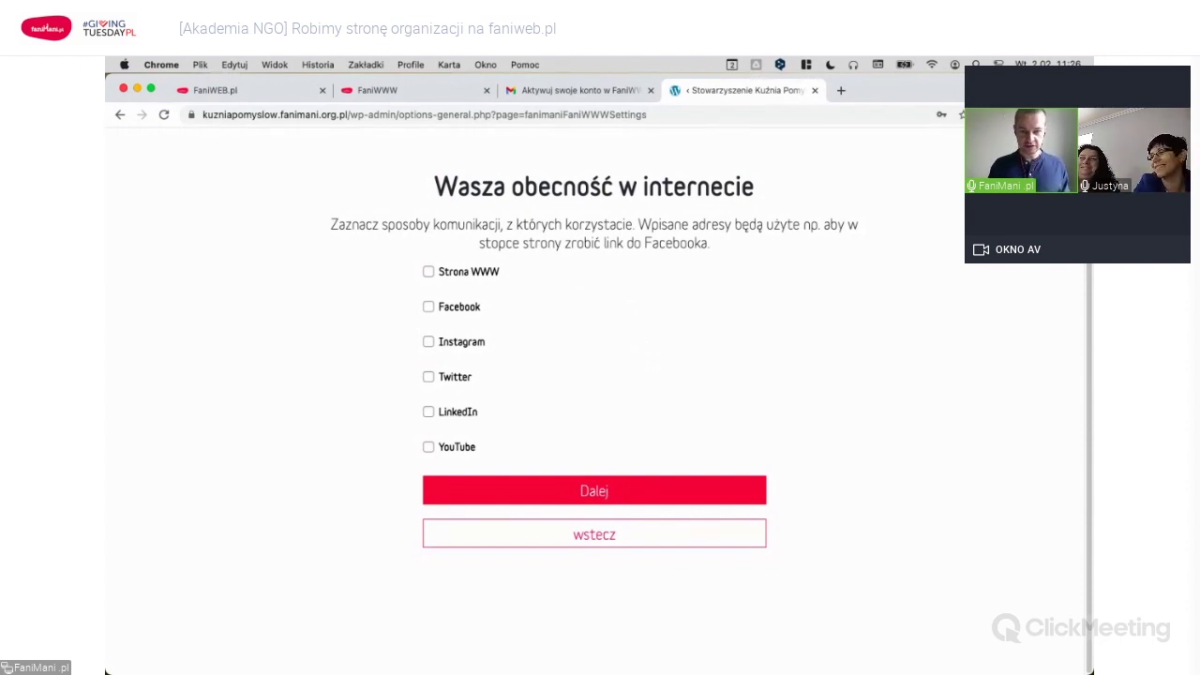
Tick Facebook, paste the organization's Facebook page address, continue, and tick bank-transfer donations.
key(super+Tab)
key(super+Tab)
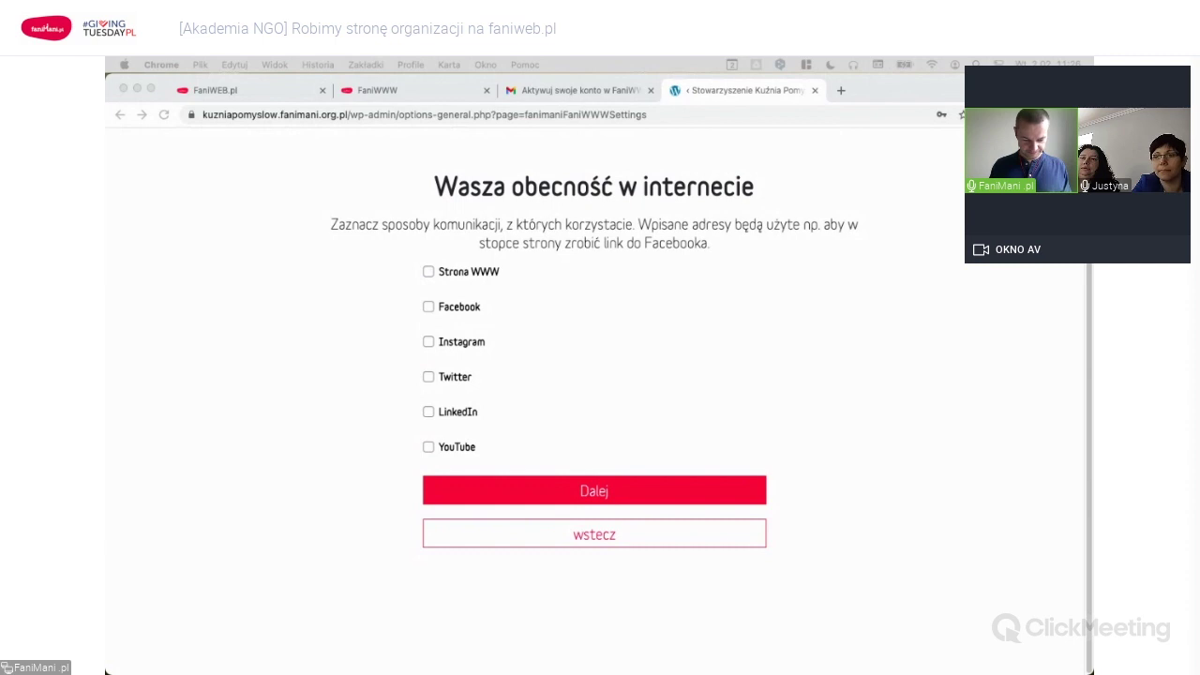
click(428, 307)
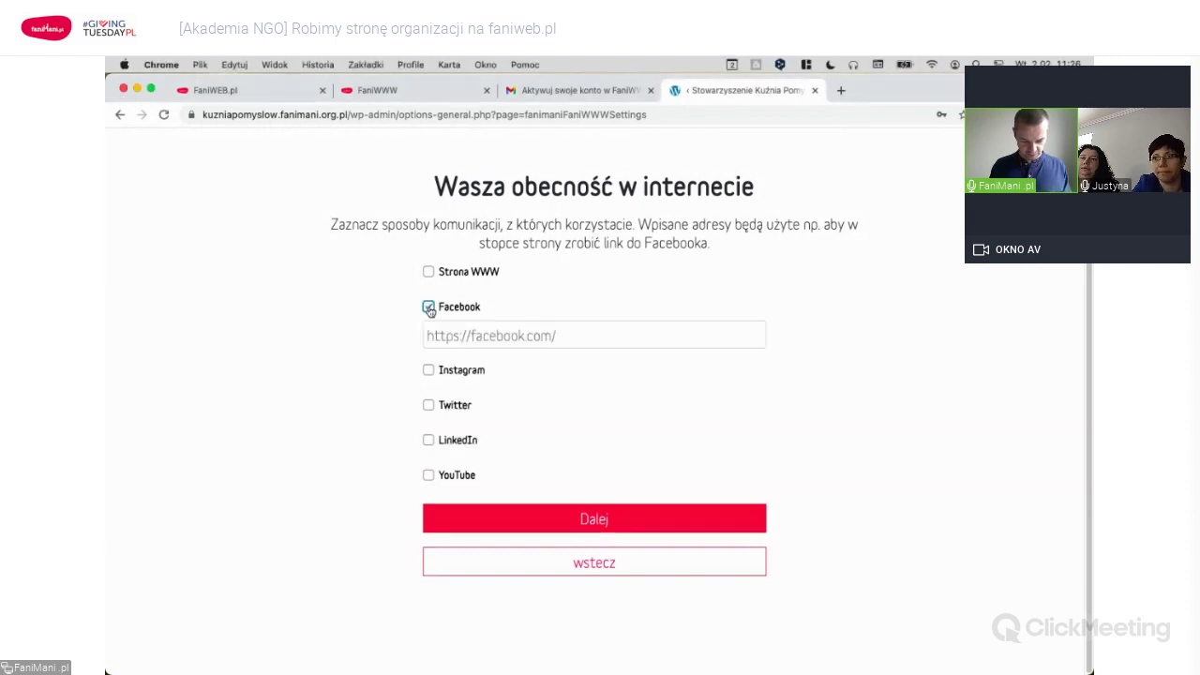
click(539, 334)
key(super+v)
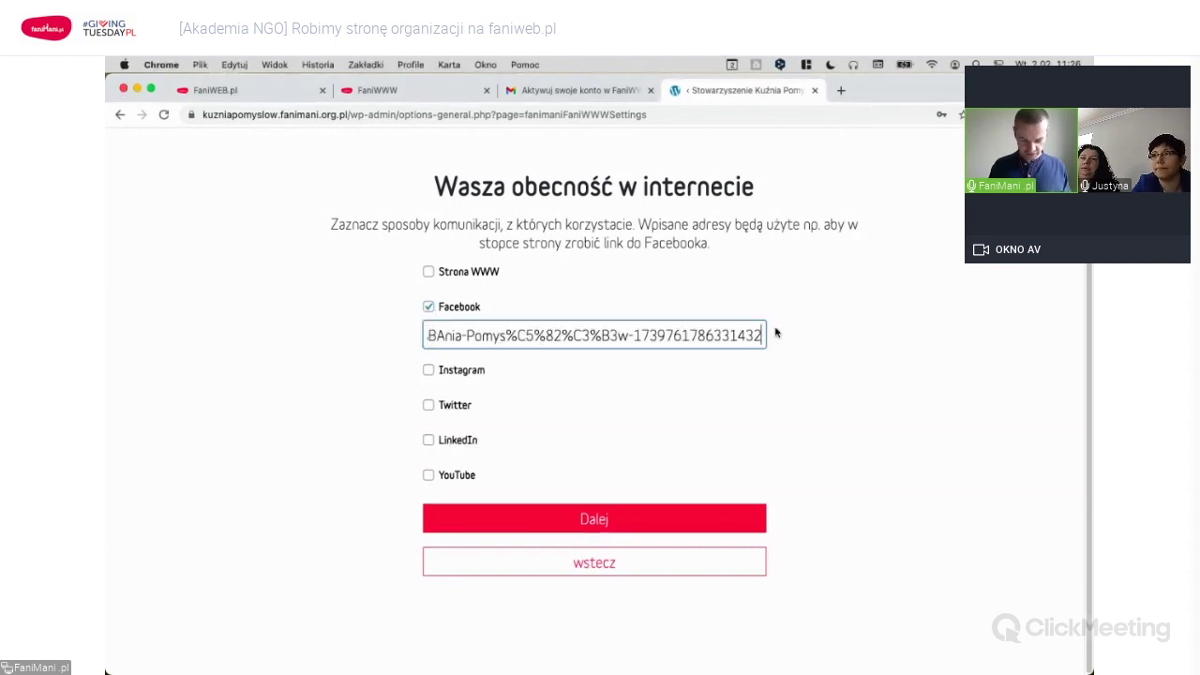
key(super+Left)
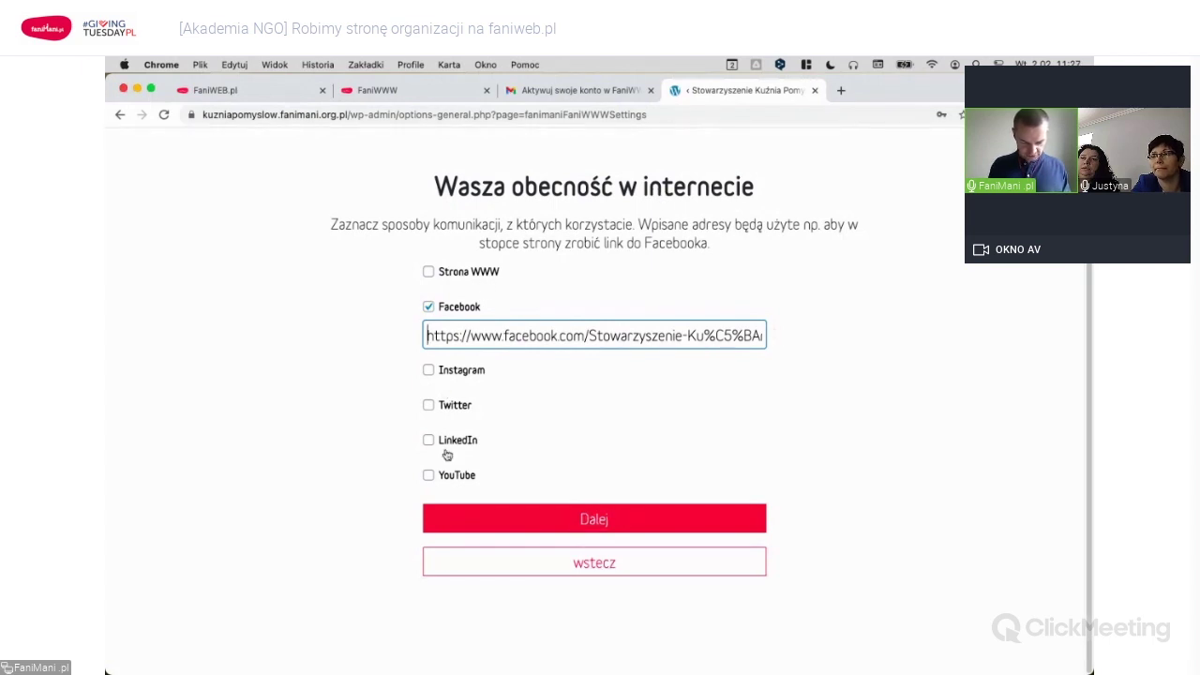
click(597, 521)
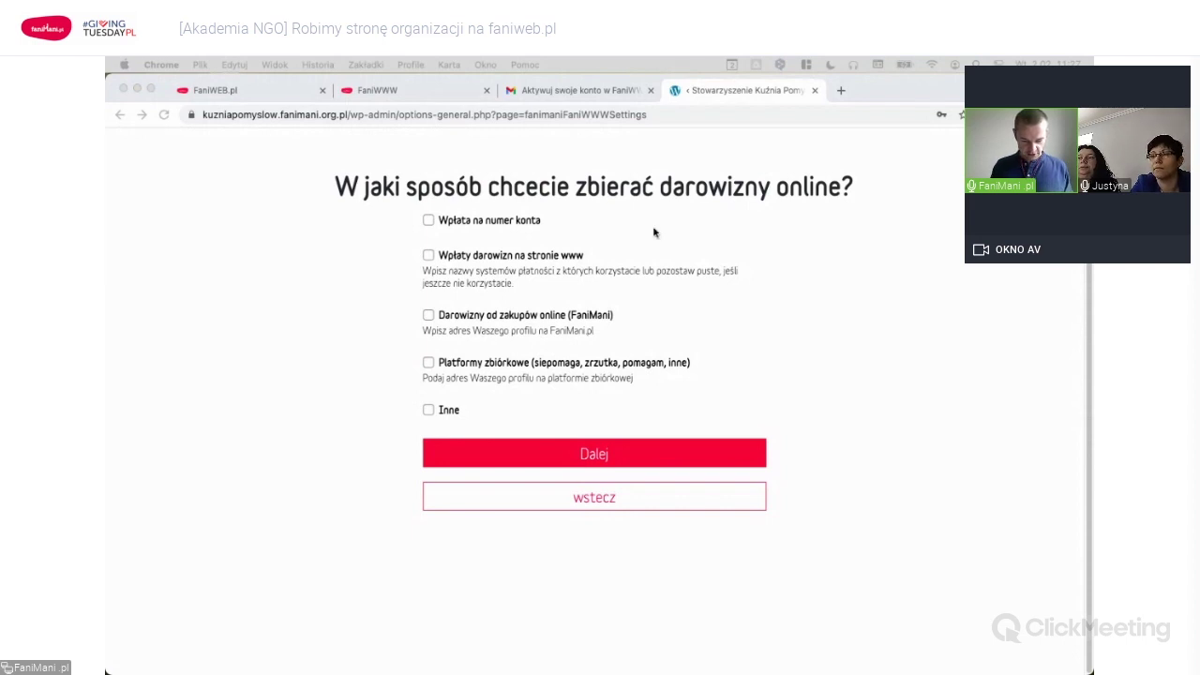
click(500, 225)
Paste the bank account number and enable website donations via FaniPAY.
click(506, 243)
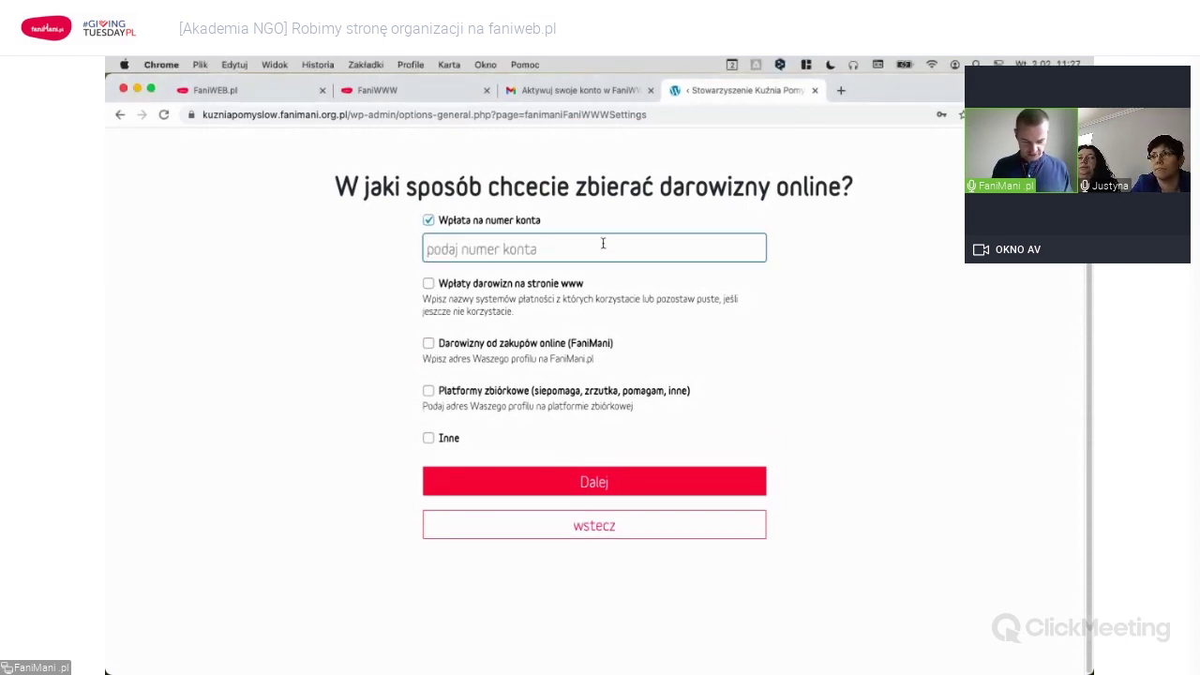
key(super+v)
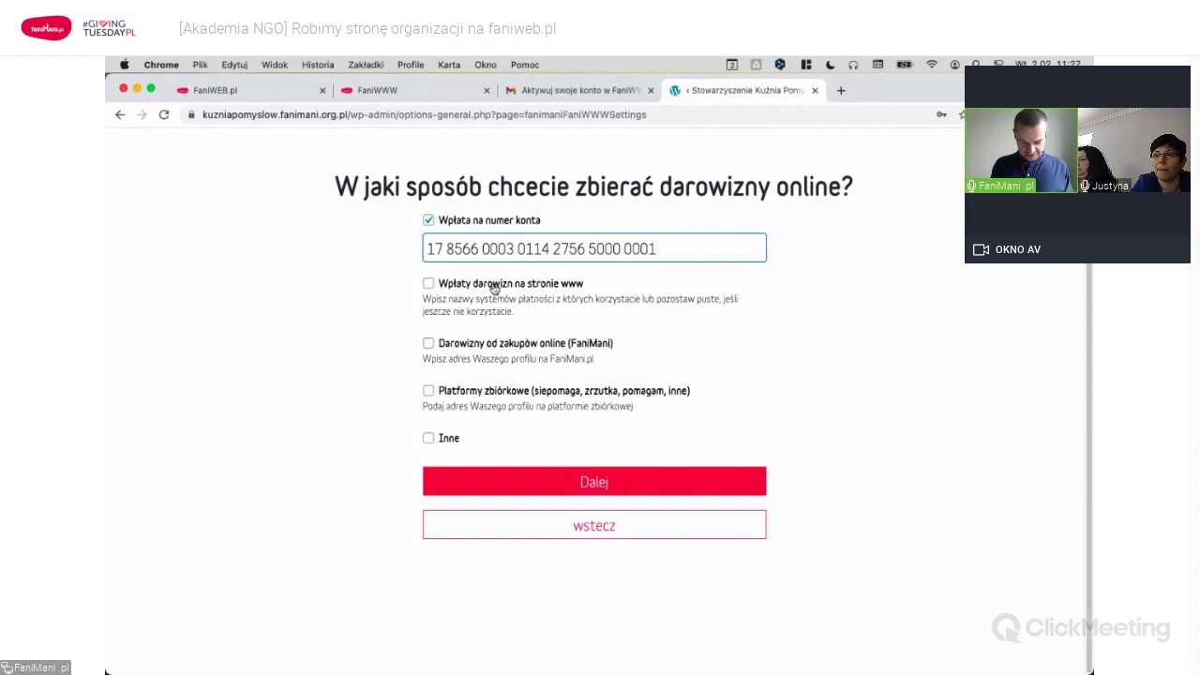
click(494, 287)
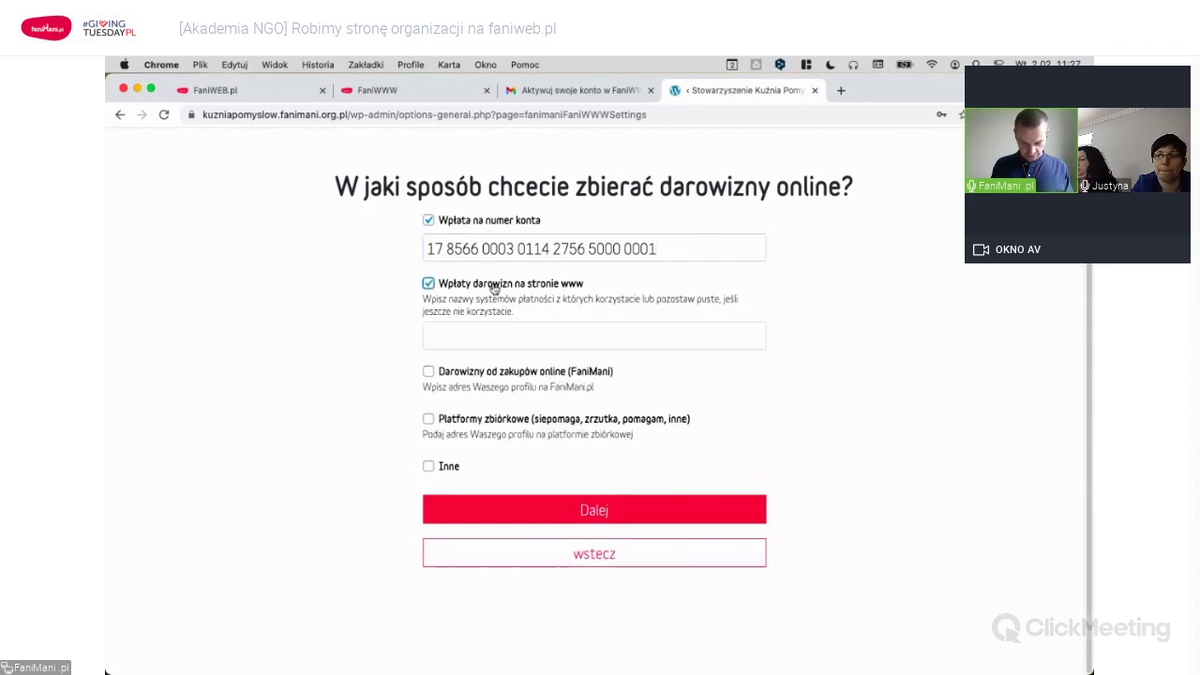
click(502, 336)
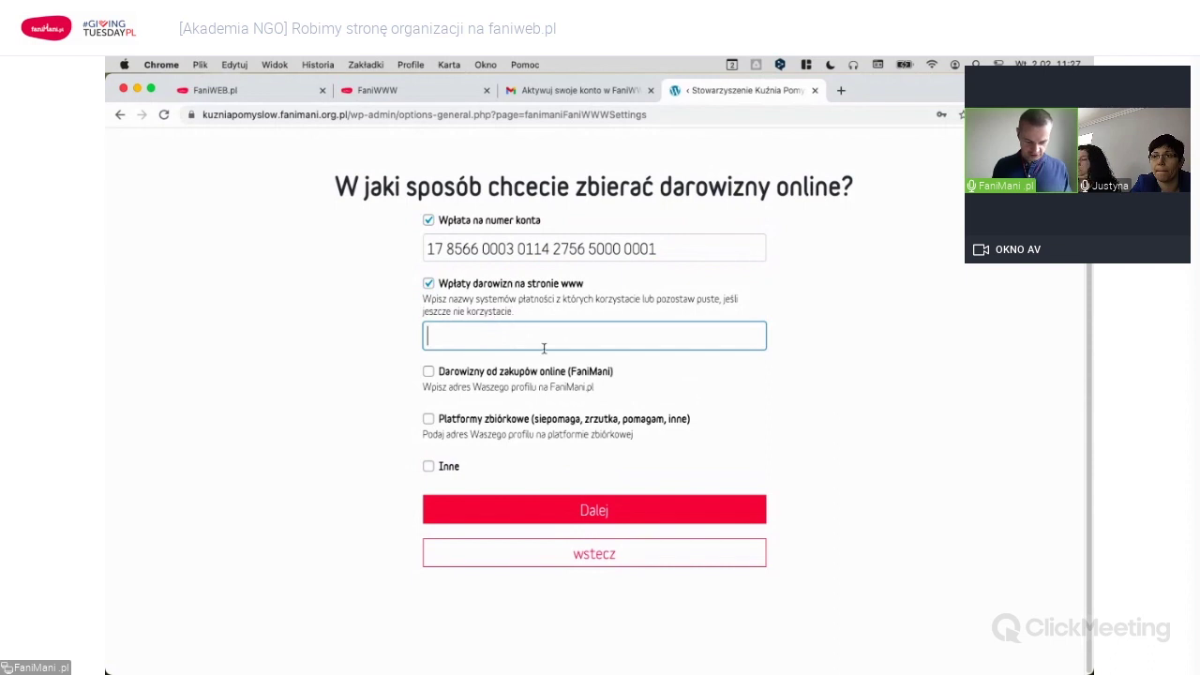
text(FaniPAY)
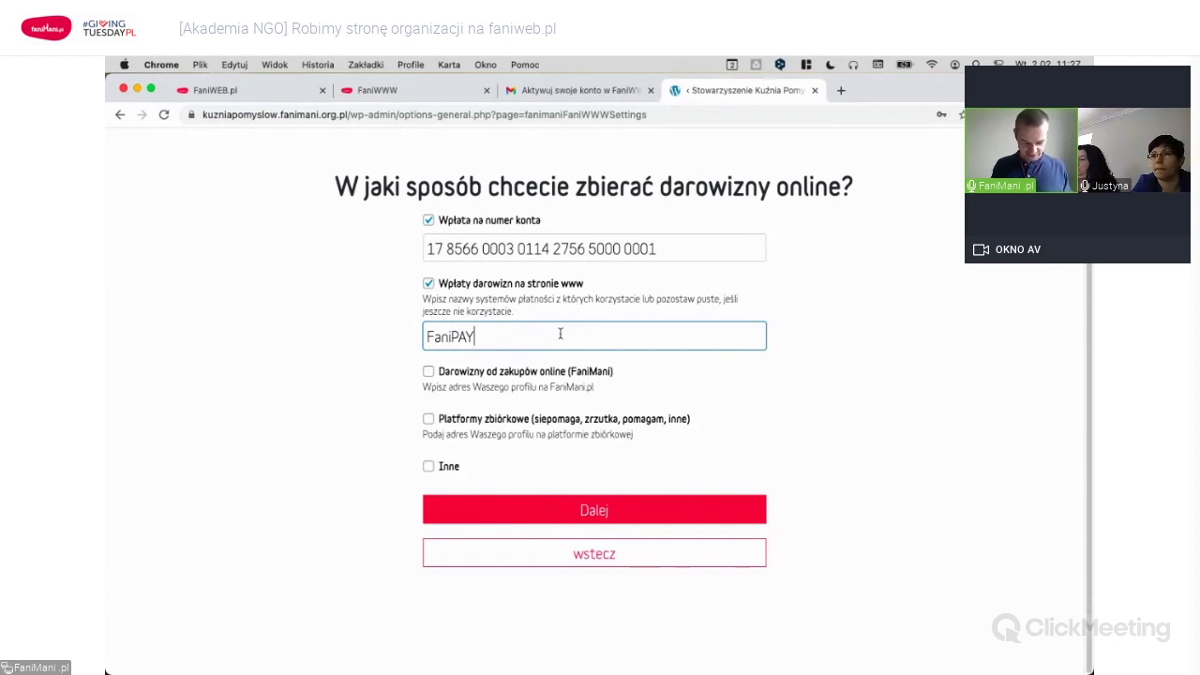
Enable FaniMani donations with the pasted profile address, leave fundraising platforms off, and continue.
click(508, 376)
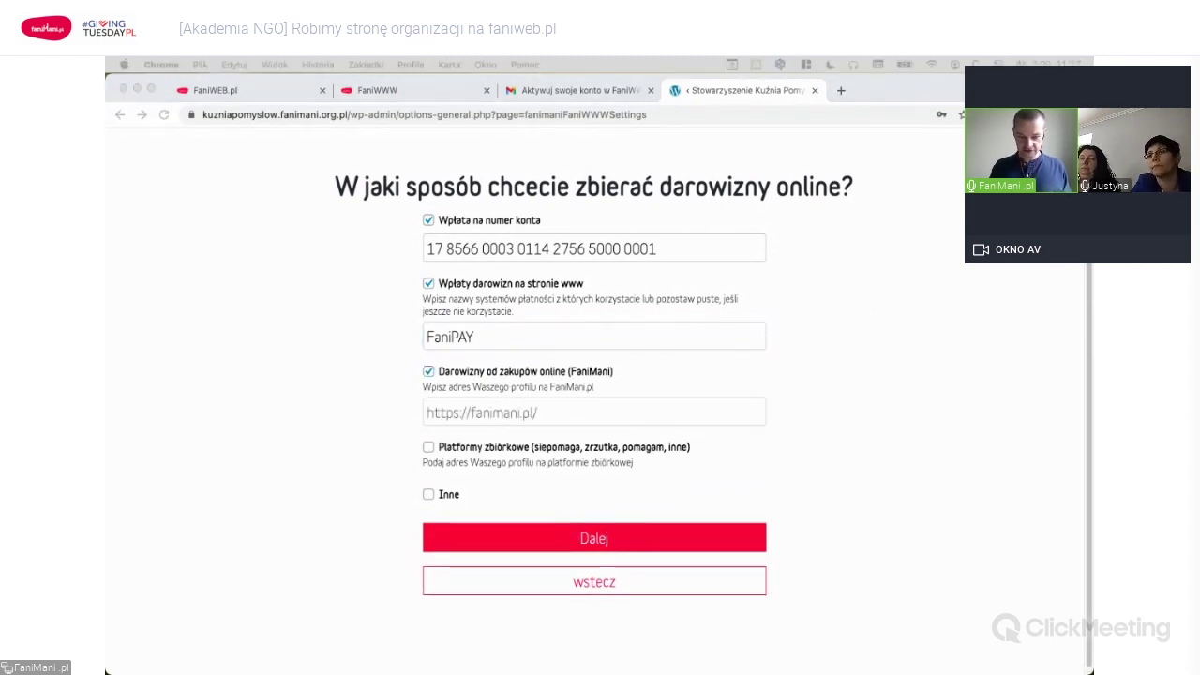
click(479, 415)
text(https://fanimani.pl/kuzniapomyslow/)
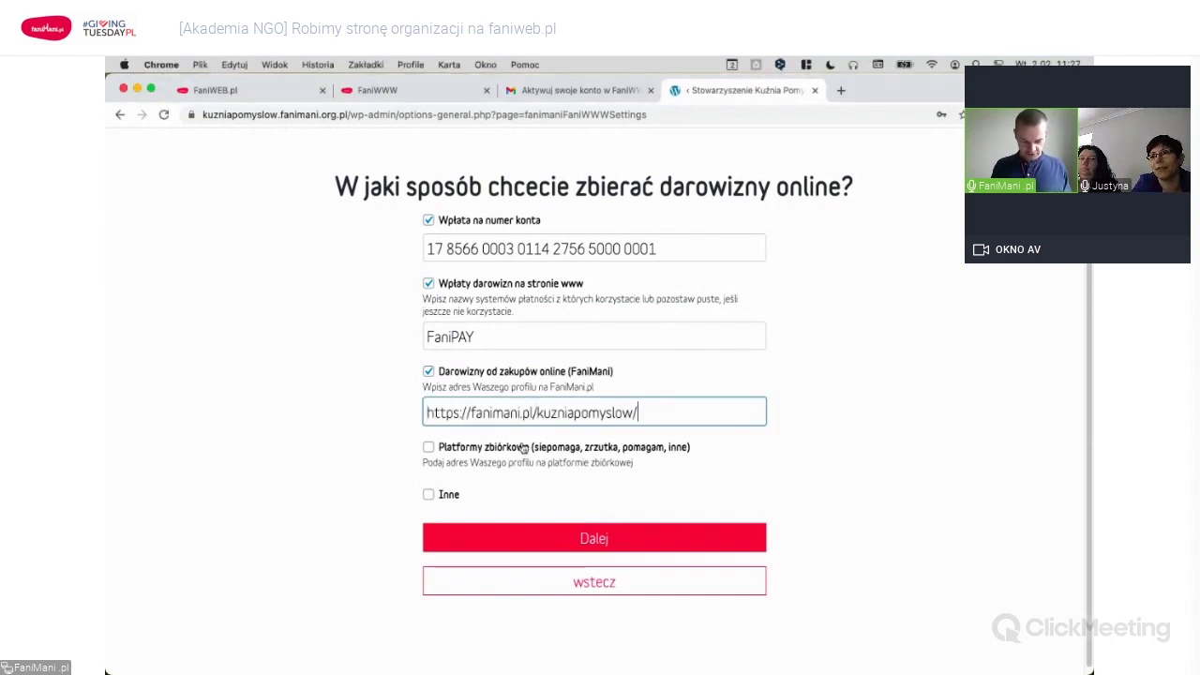
click(523, 448)
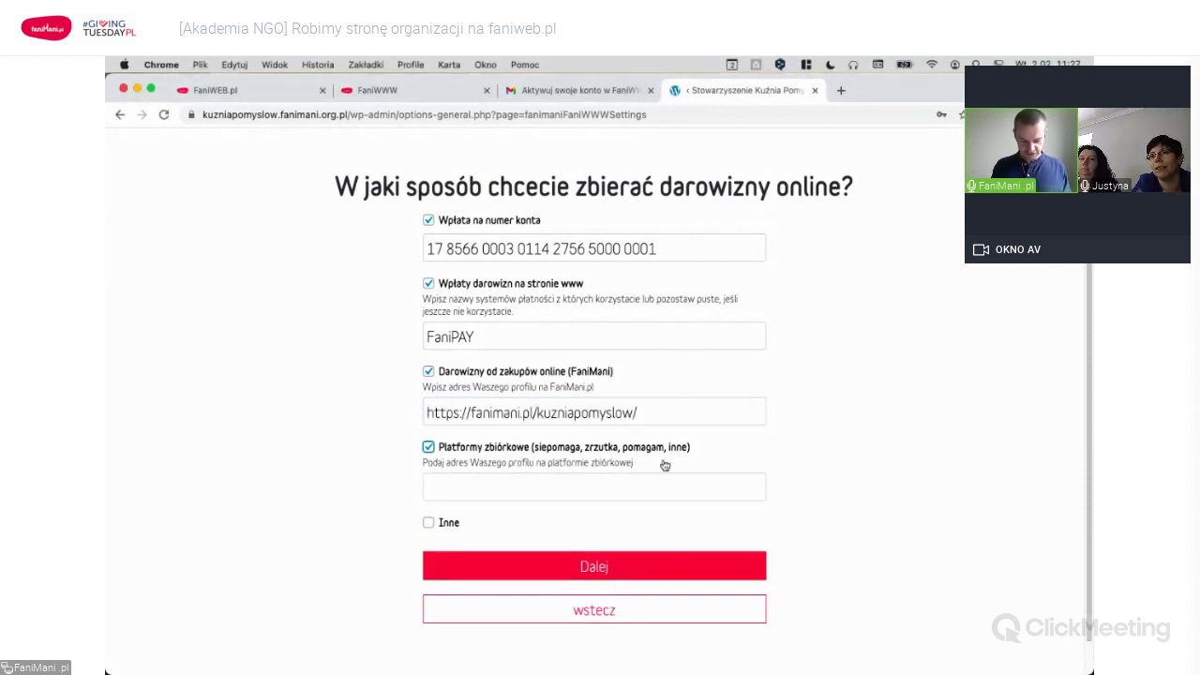
click(605, 486)
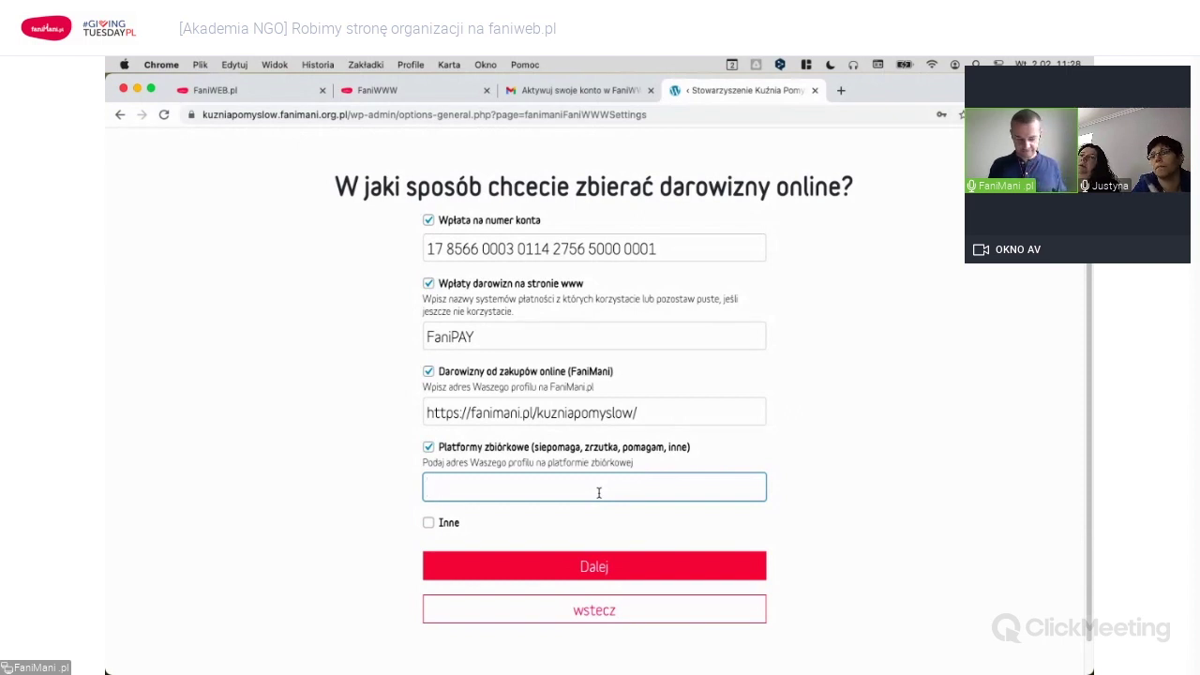
click(488, 450)
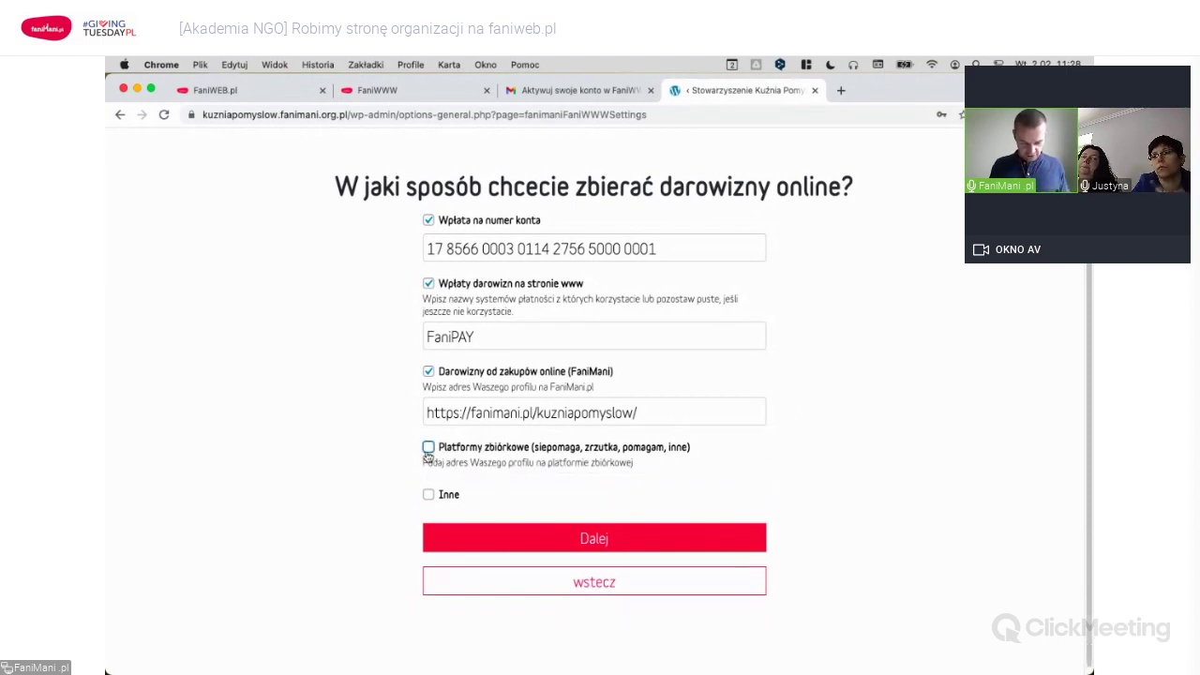
click(602, 542)
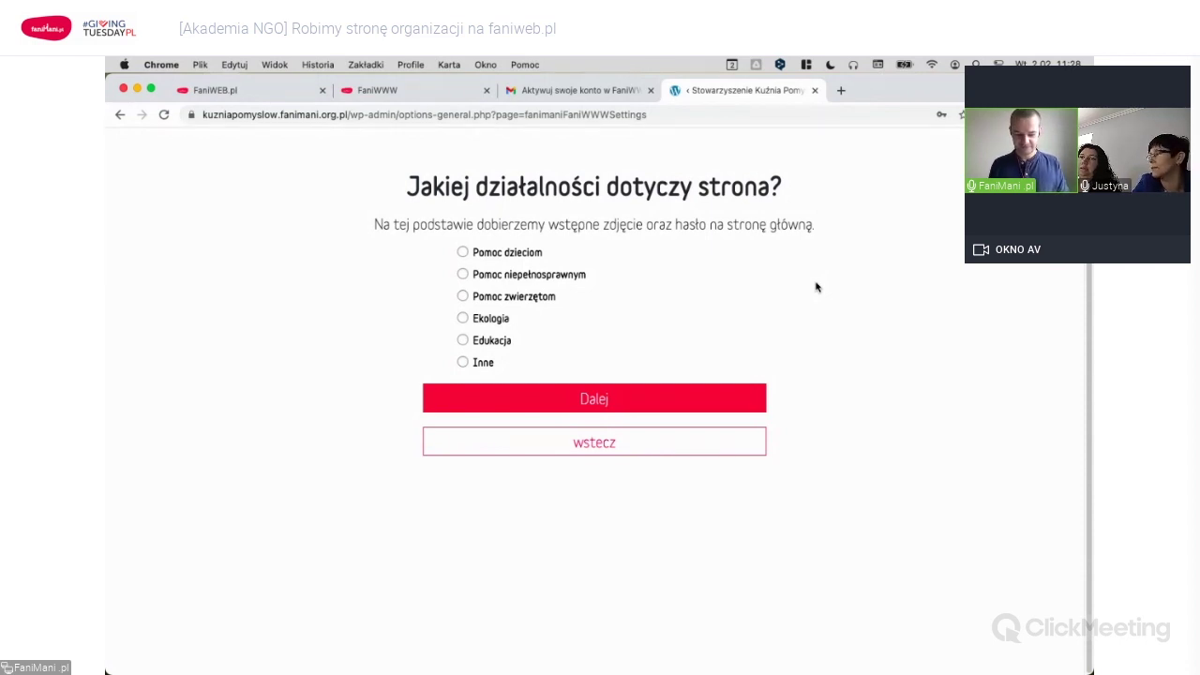
Choose Edukacja as the activity, set the guide colour to blue #1e73be, and save settings.
click(499, 342)
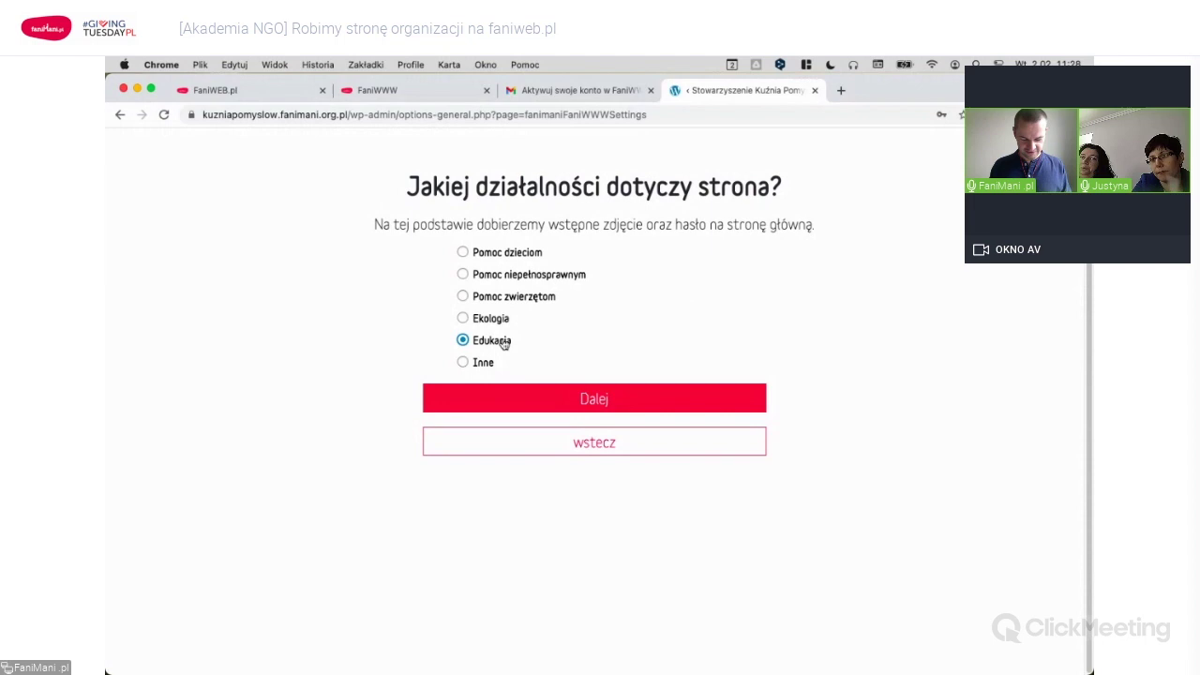
click(568, 402)
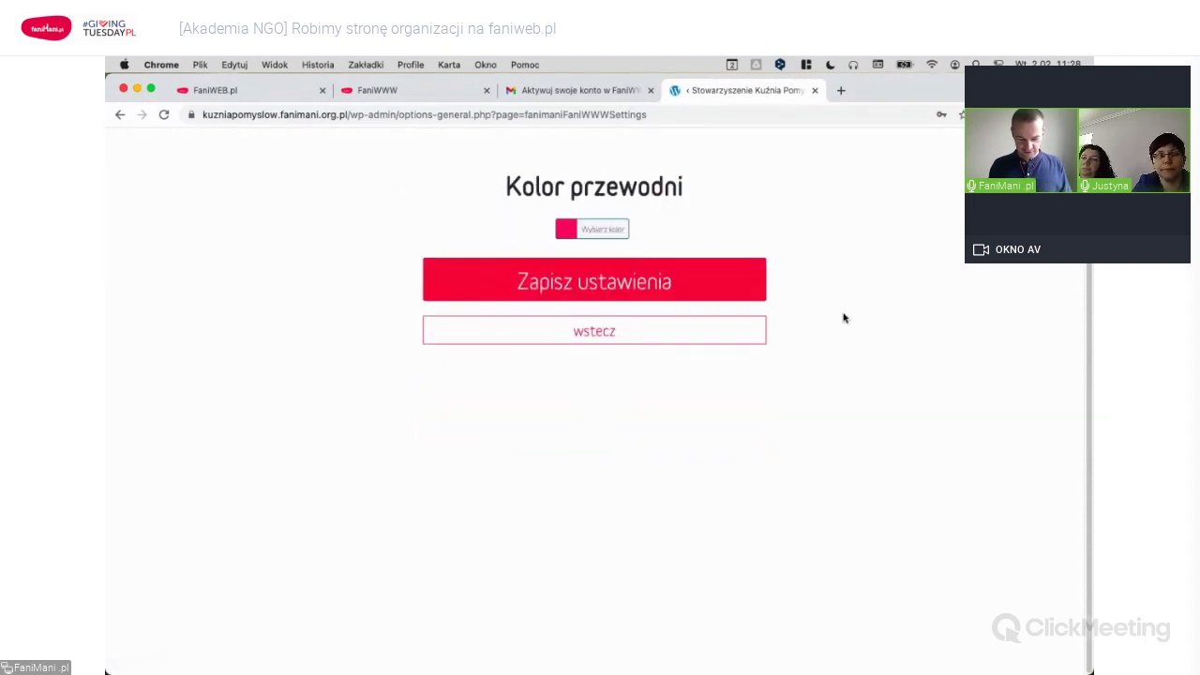
click(567, 234)
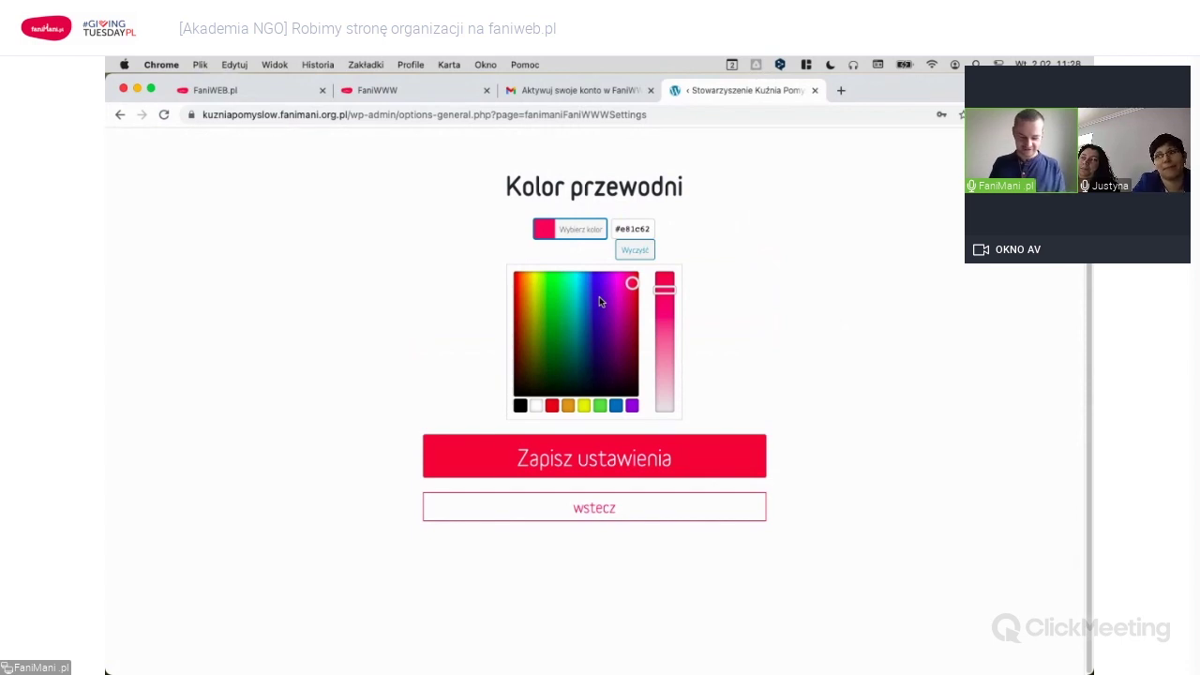
click(632, 405)
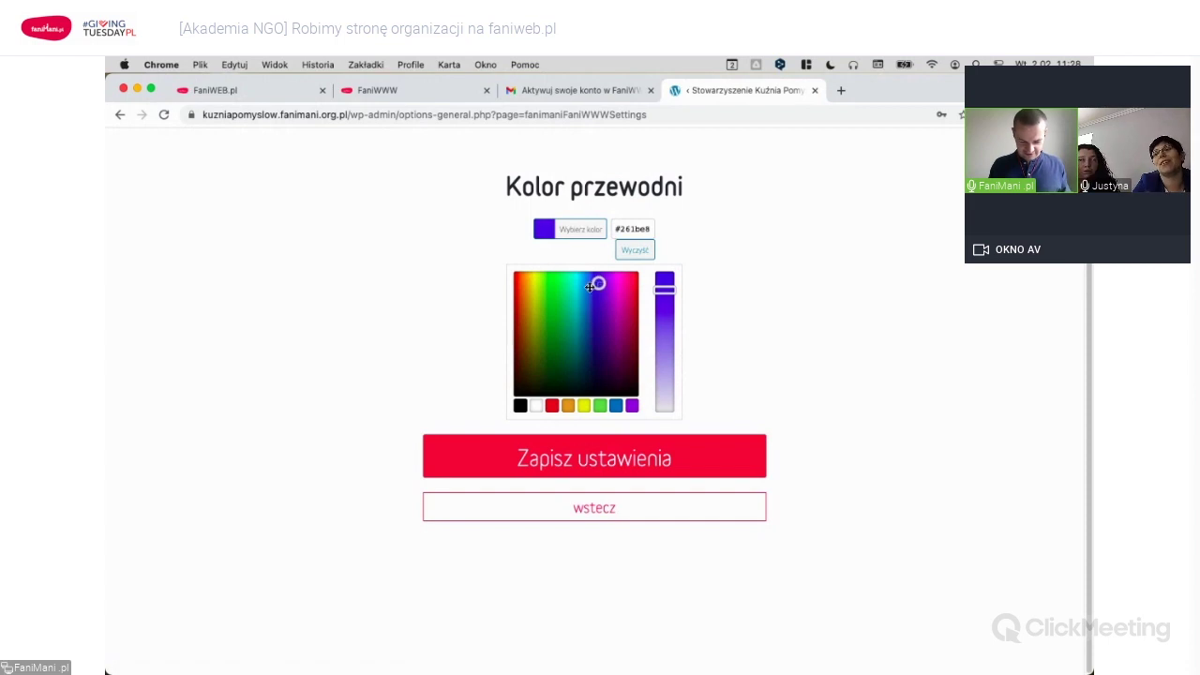
click(616, 405)
click(618, 407)
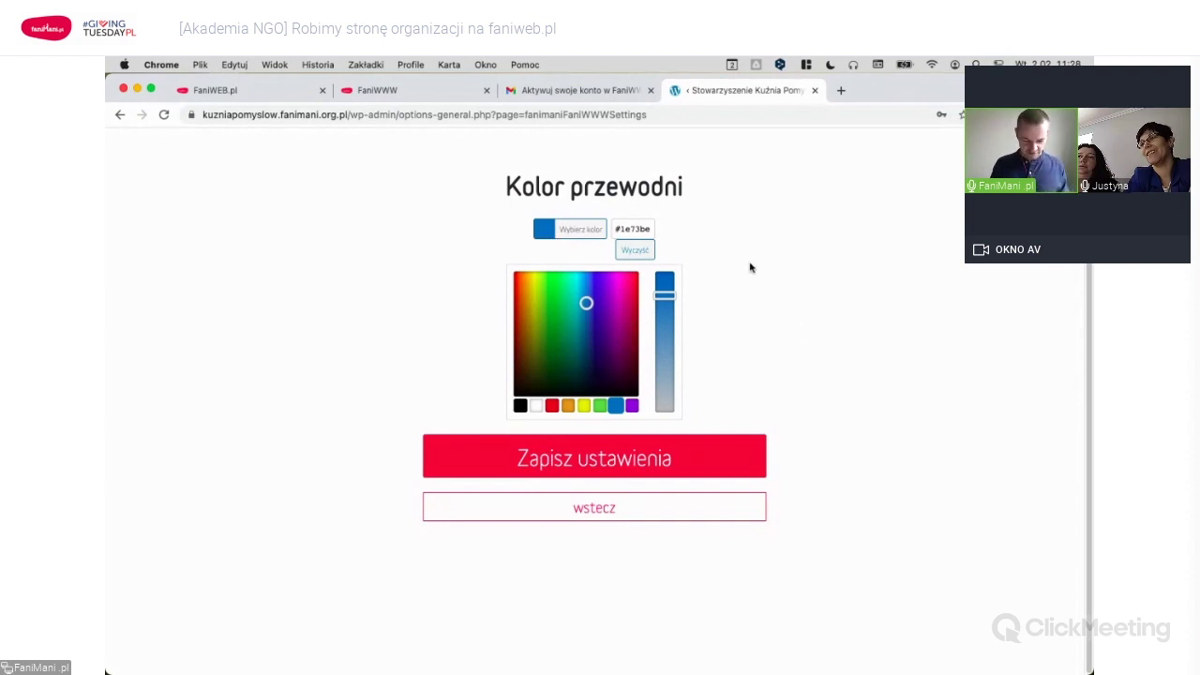
click(619, 458)
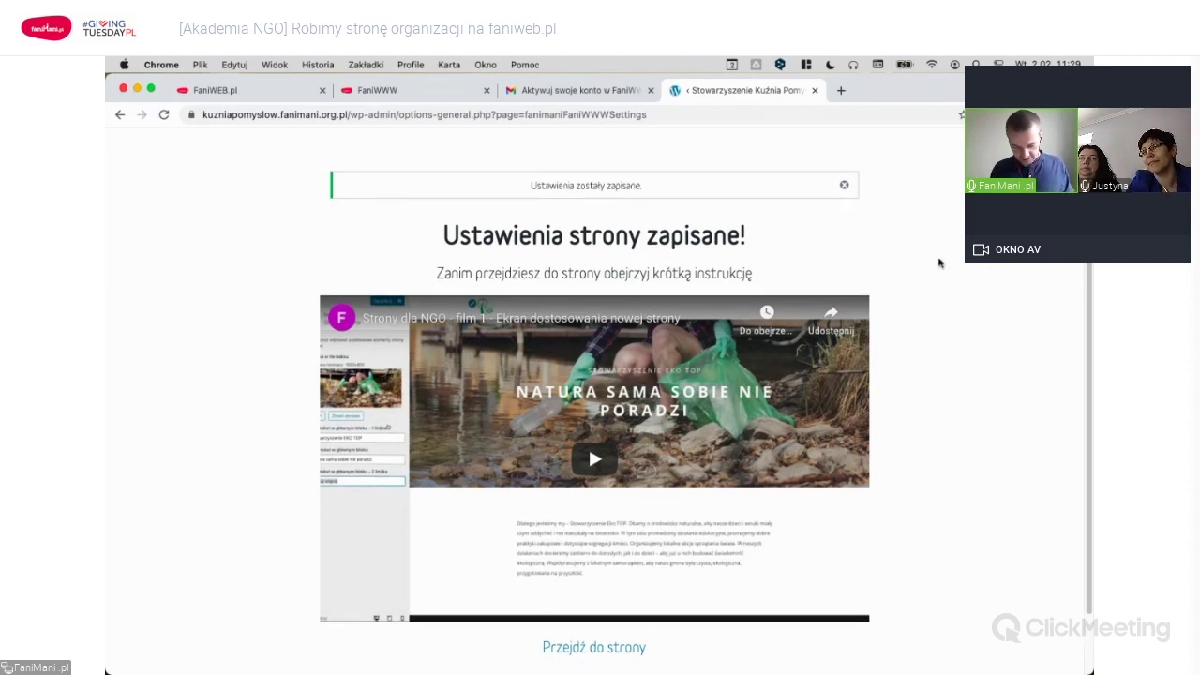
Open the generated site in the customizer via Przejdź do strony.
scroll(941, 263, down, 2)
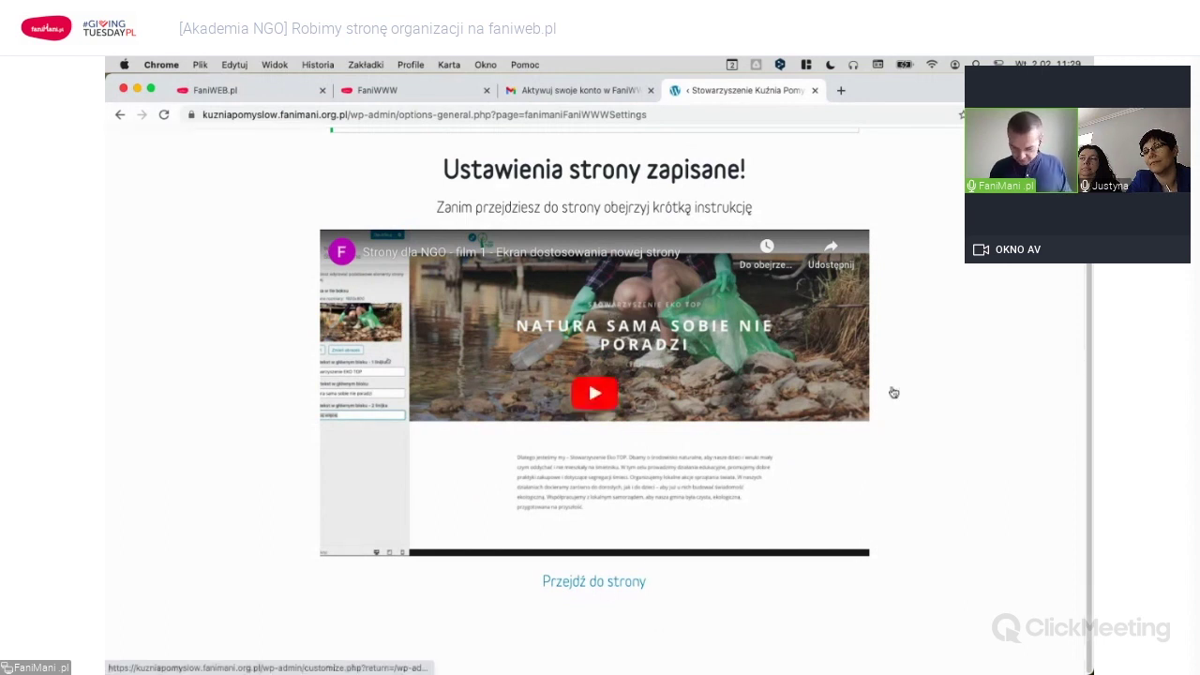
click(597, 583)
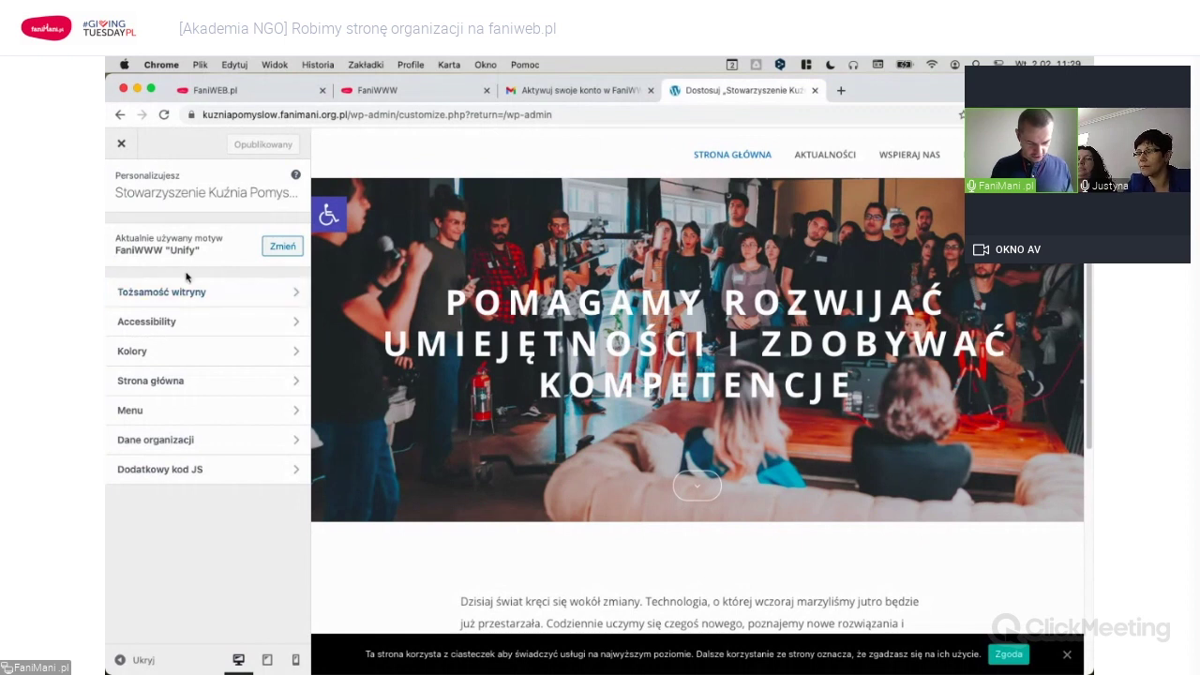
Upload logo.png from Finder as the site logo under Tożsamość witryny, skipping cropping.
click(222, 298)
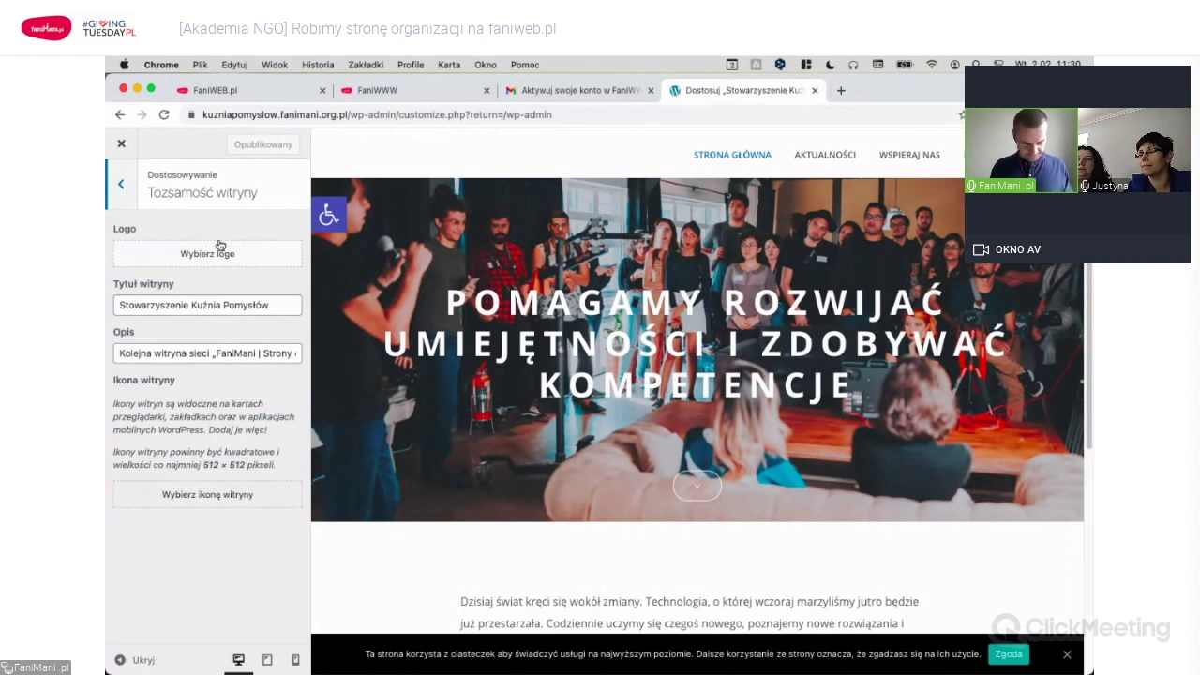
click(225, 253)
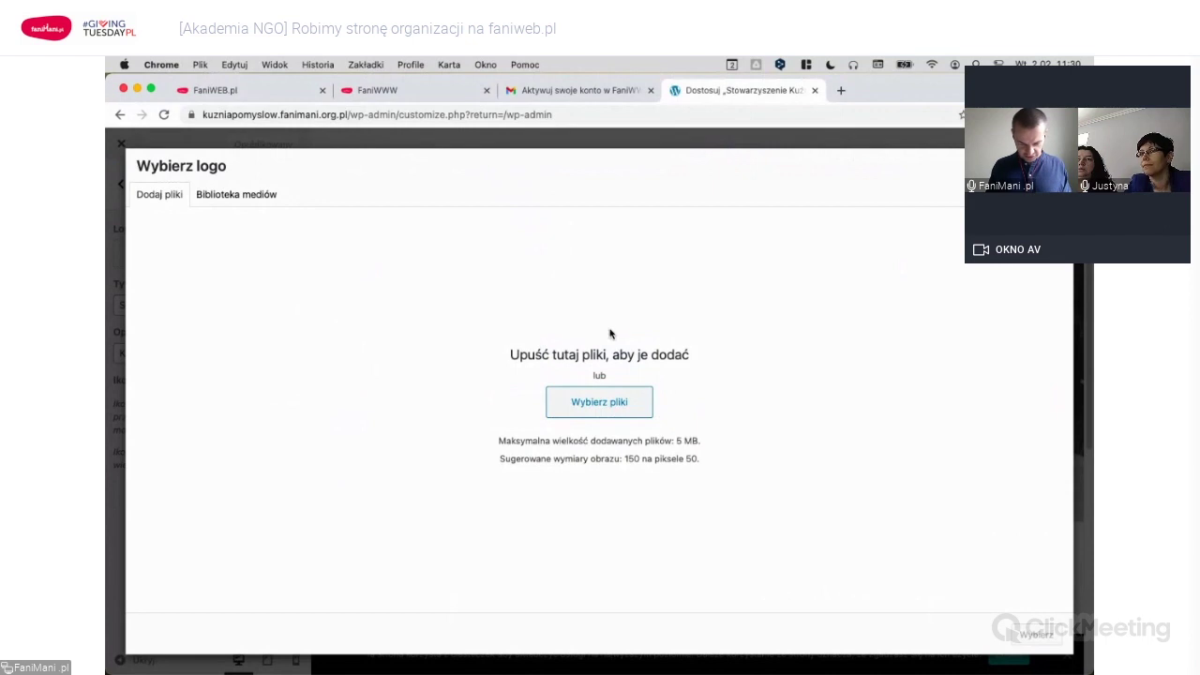
key(super+Tab)
key(super+Tab)
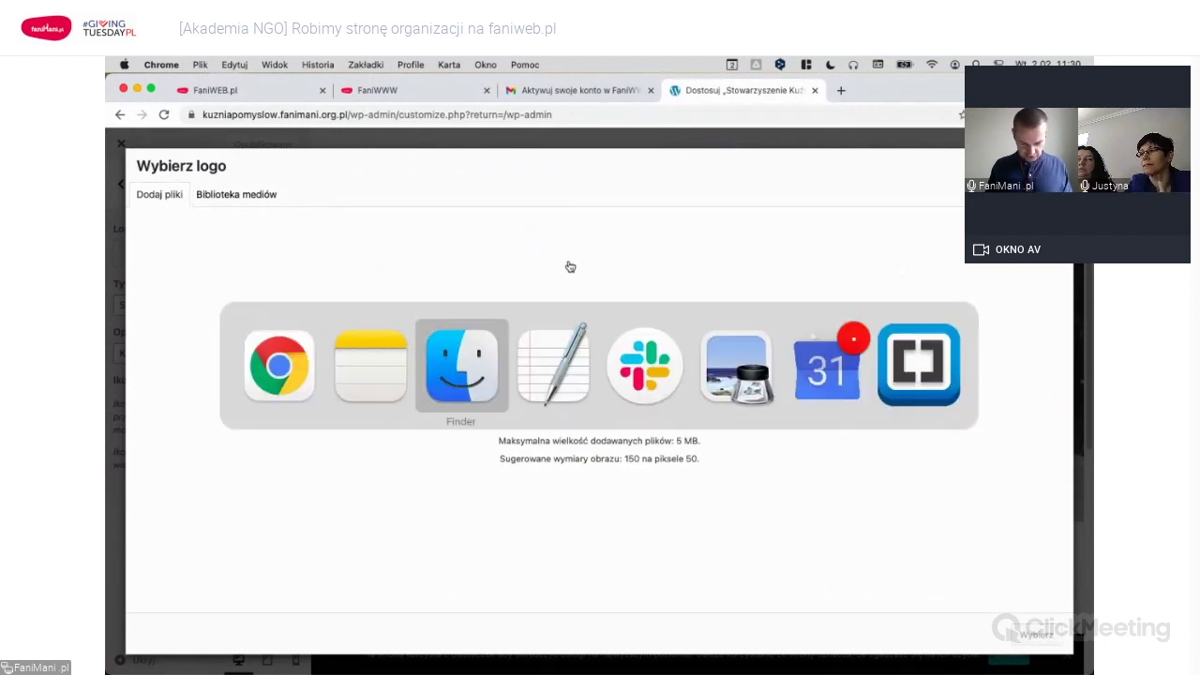
click(904, 201)
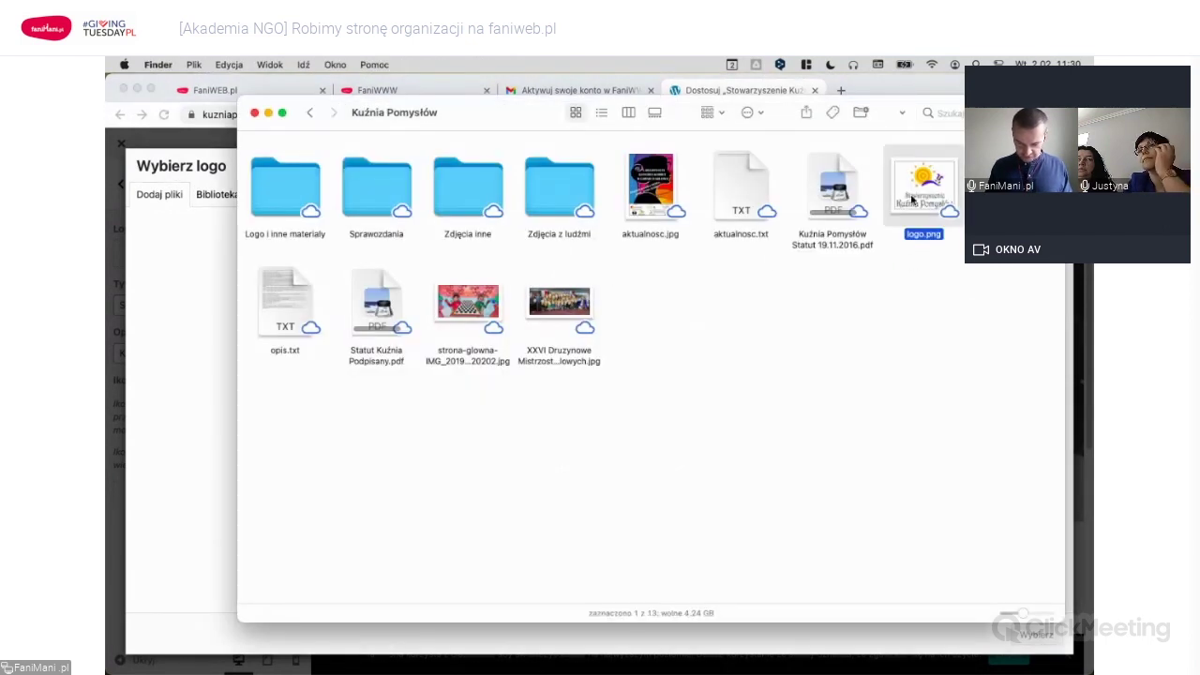
drag(923, 222, 452, 308)
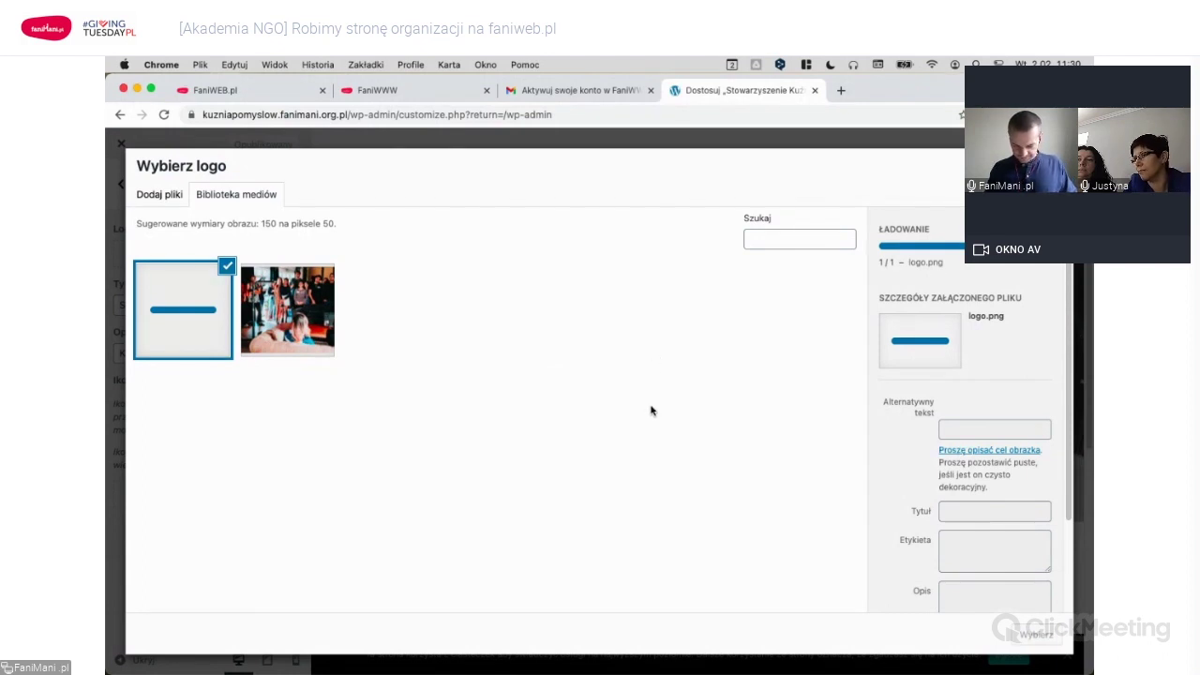
scroll(977, 315, down, 2)
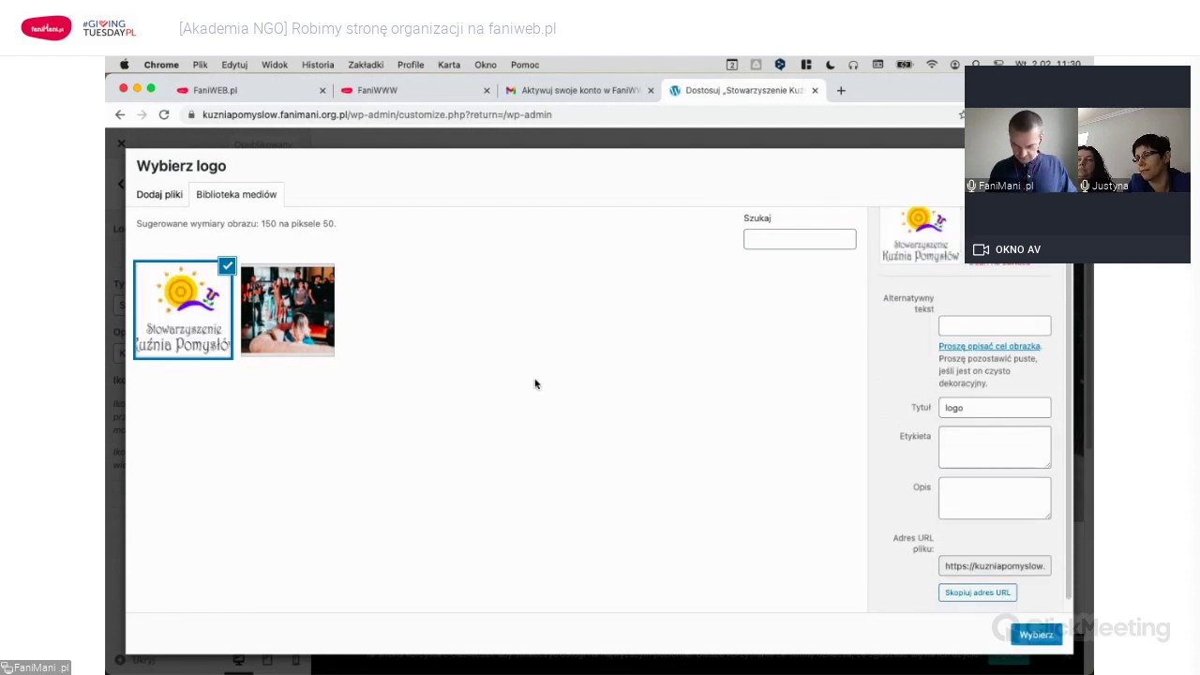
click(1035, 635)
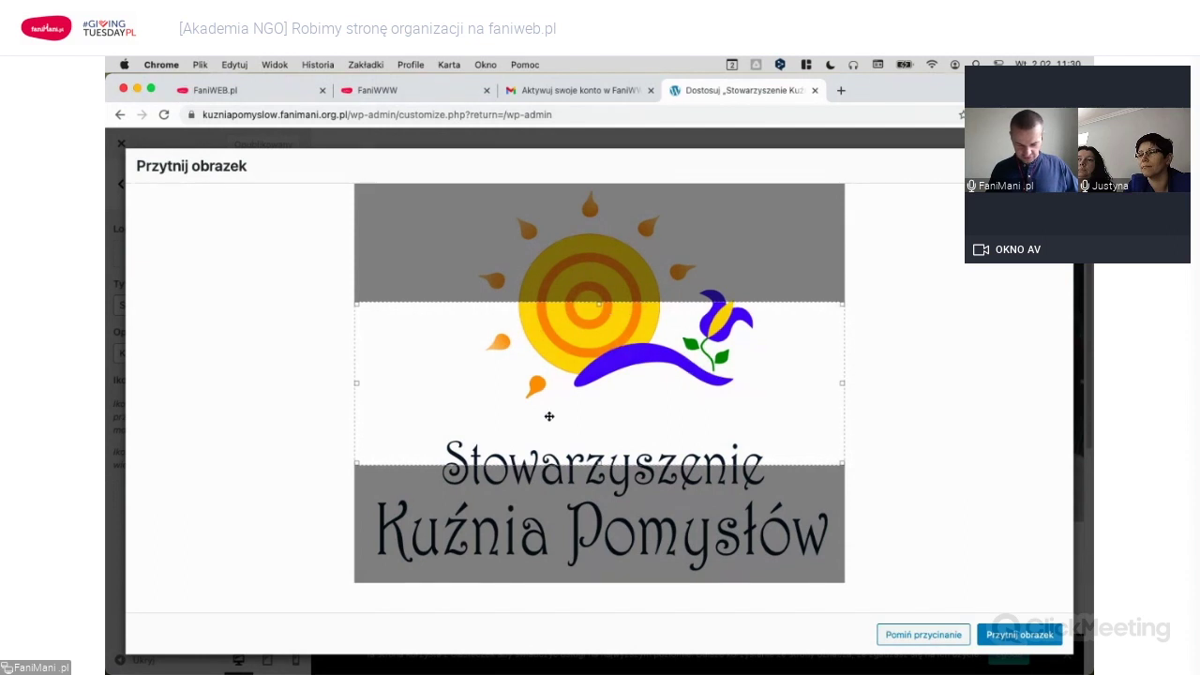
click(931, 635)
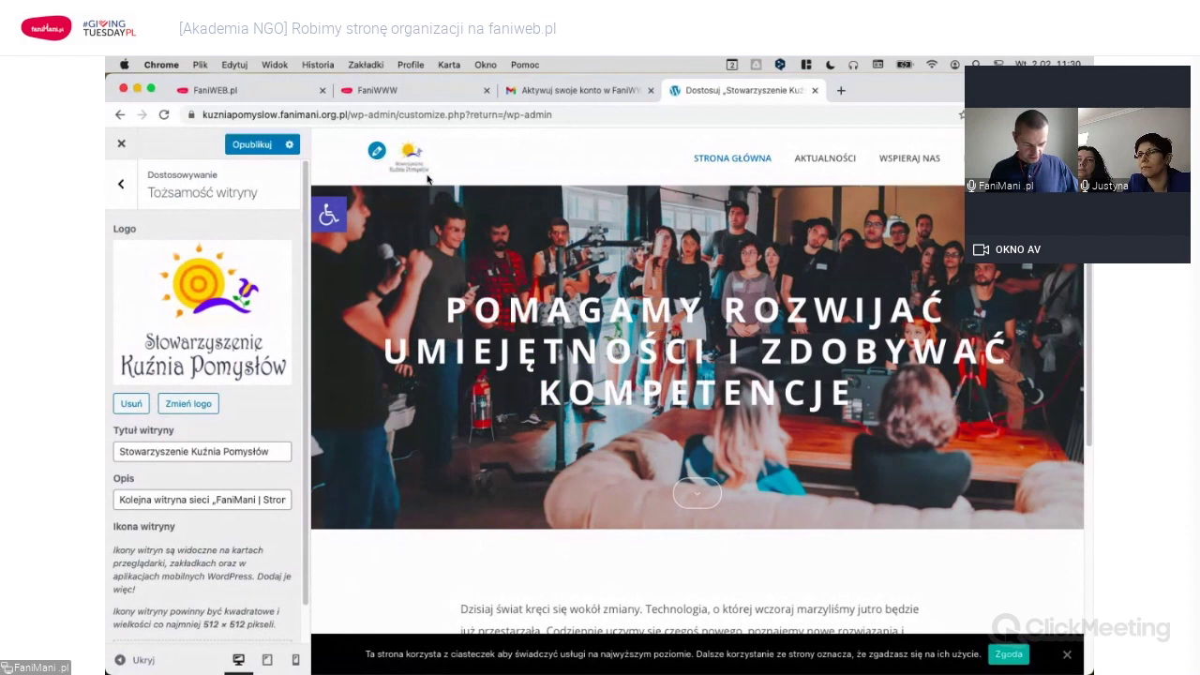
Review the site title and description fields and check the opis.txt notes in TextEdit.
scroll(204, 456, down, 1)
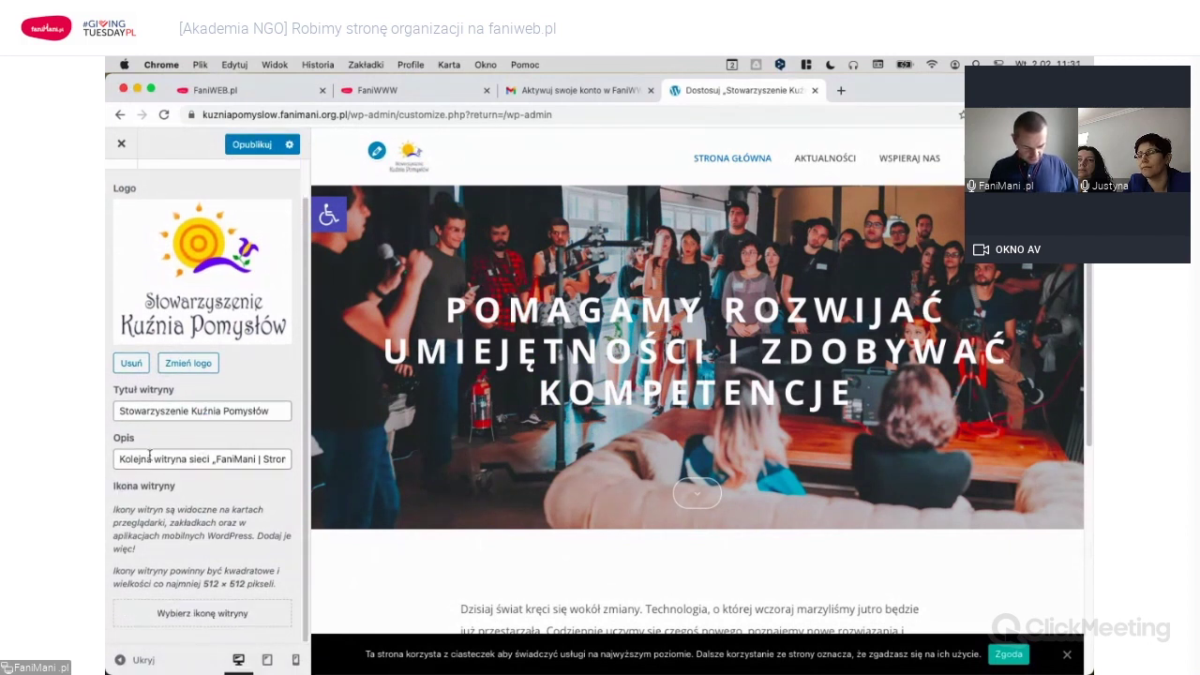
click(161, 410)
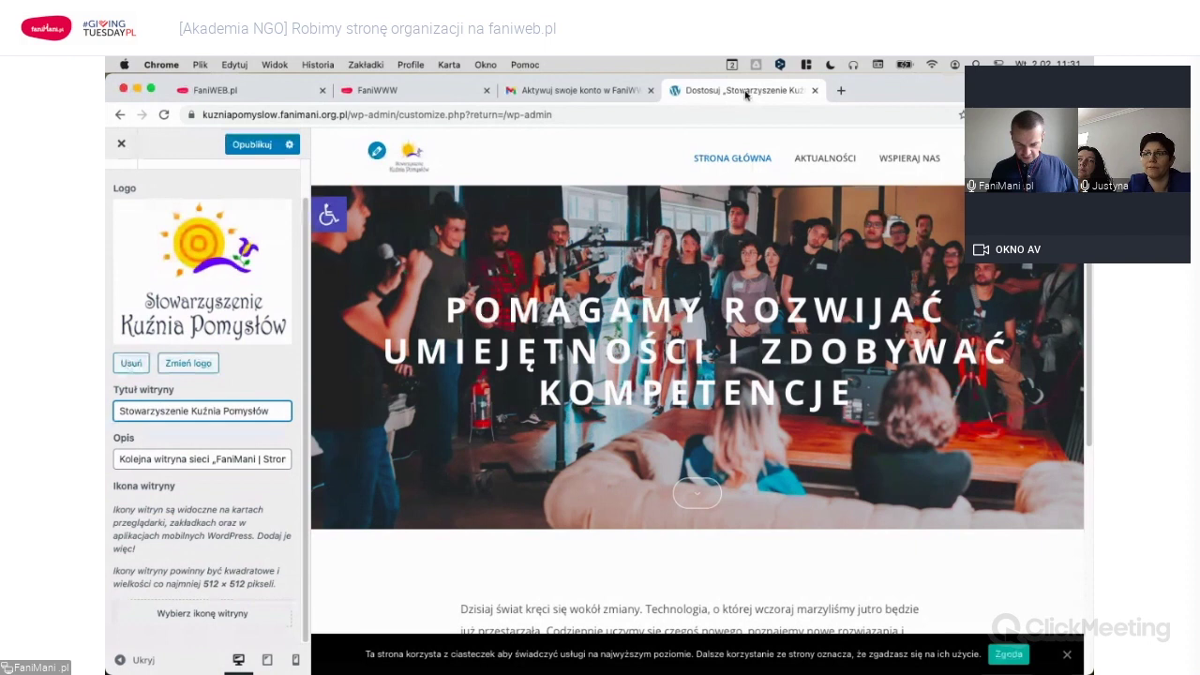
click(203, 457)
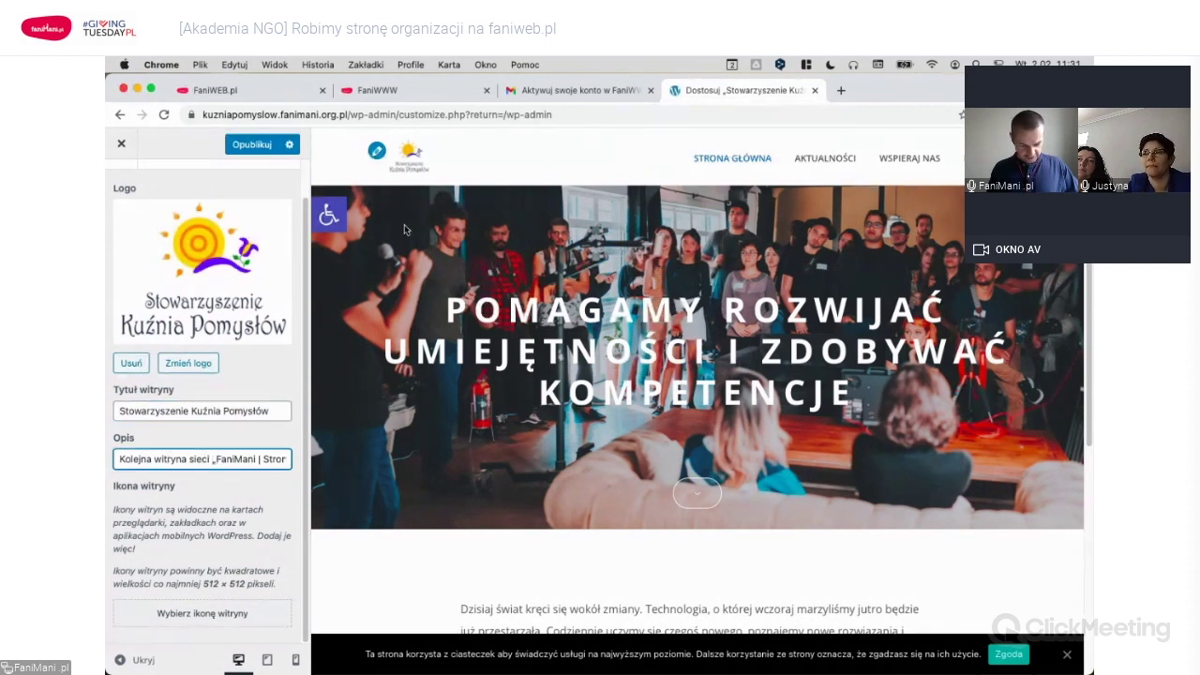
scroll(534, 451, down, 5)
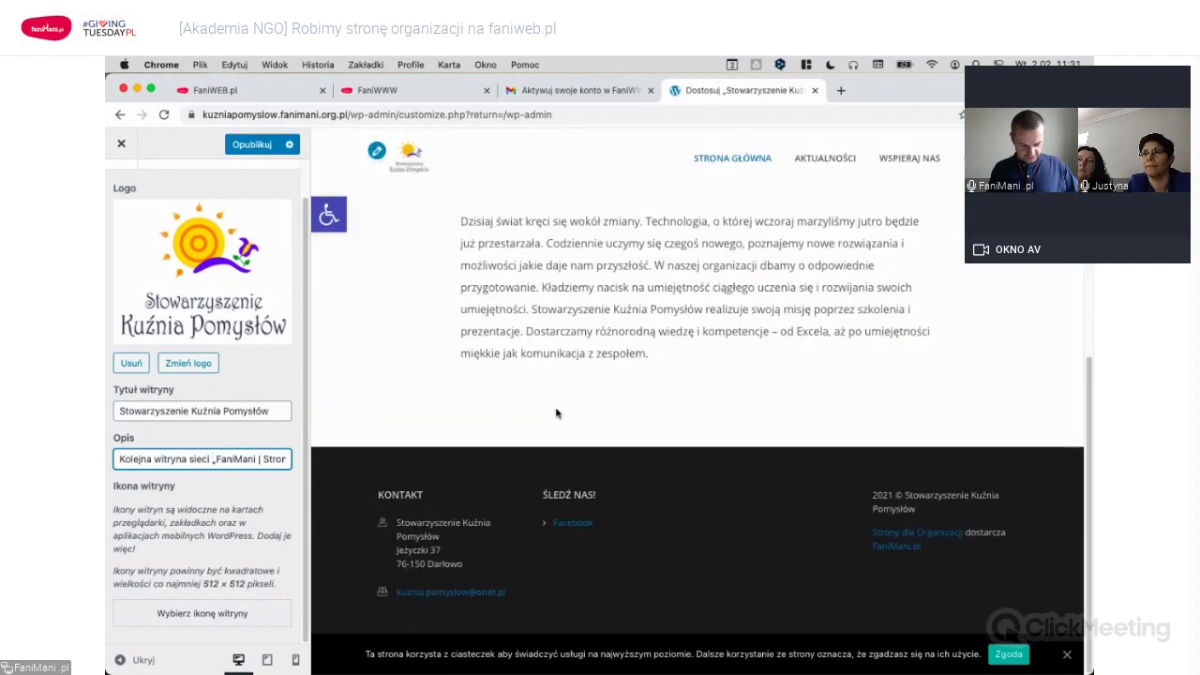
scroll(534, 451, up, 5)
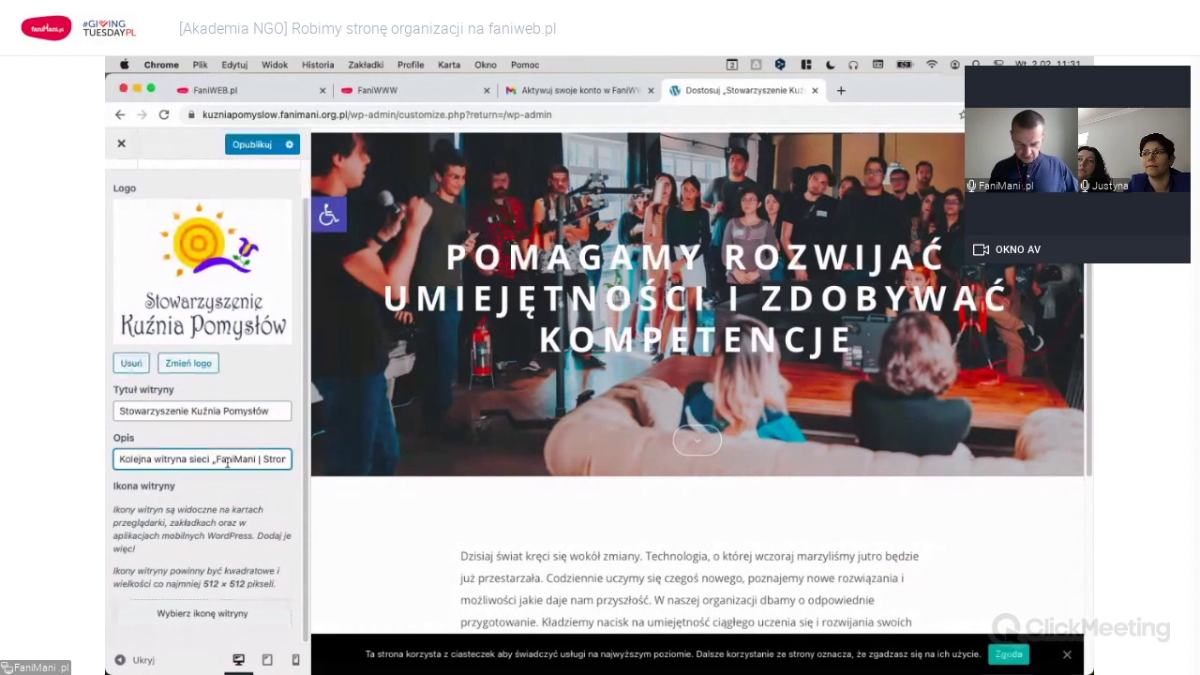
key(super+Tab)
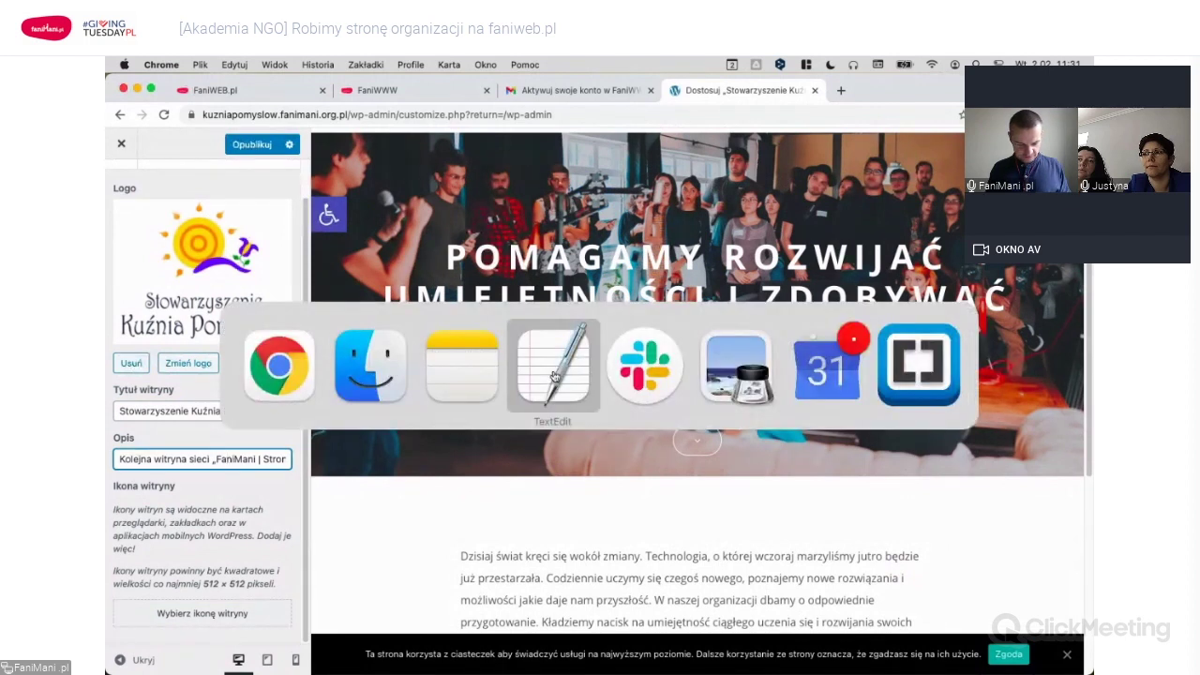
click(554, 375)
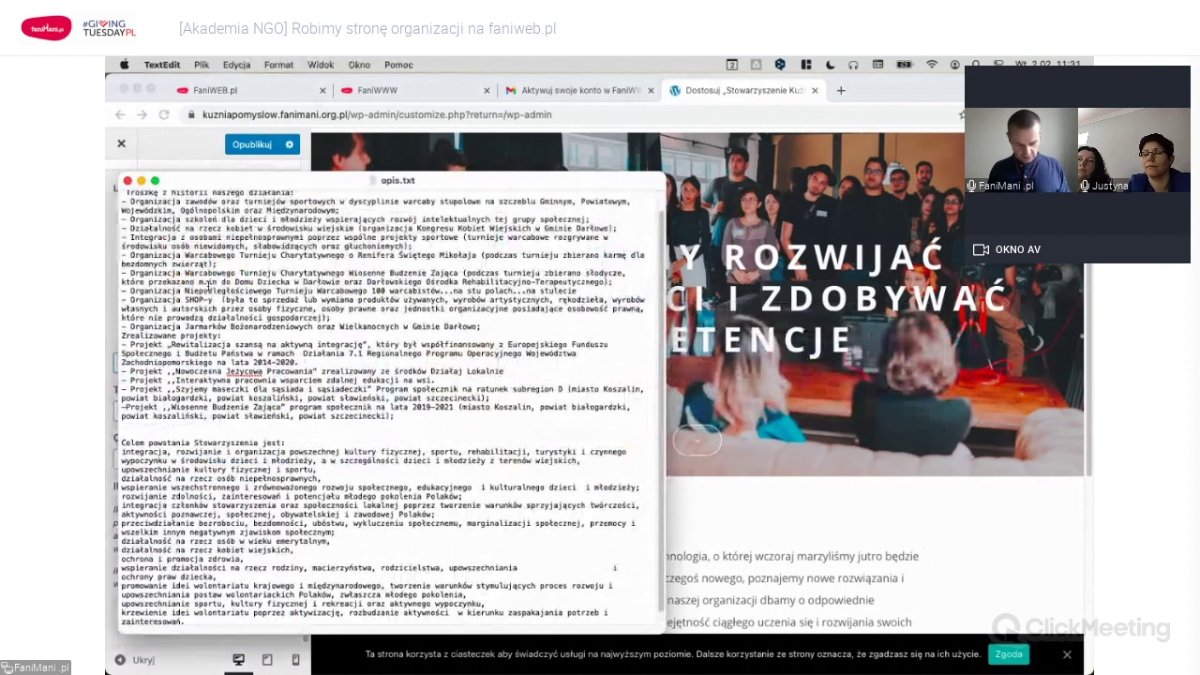
scroll(201, 281, up, 3)
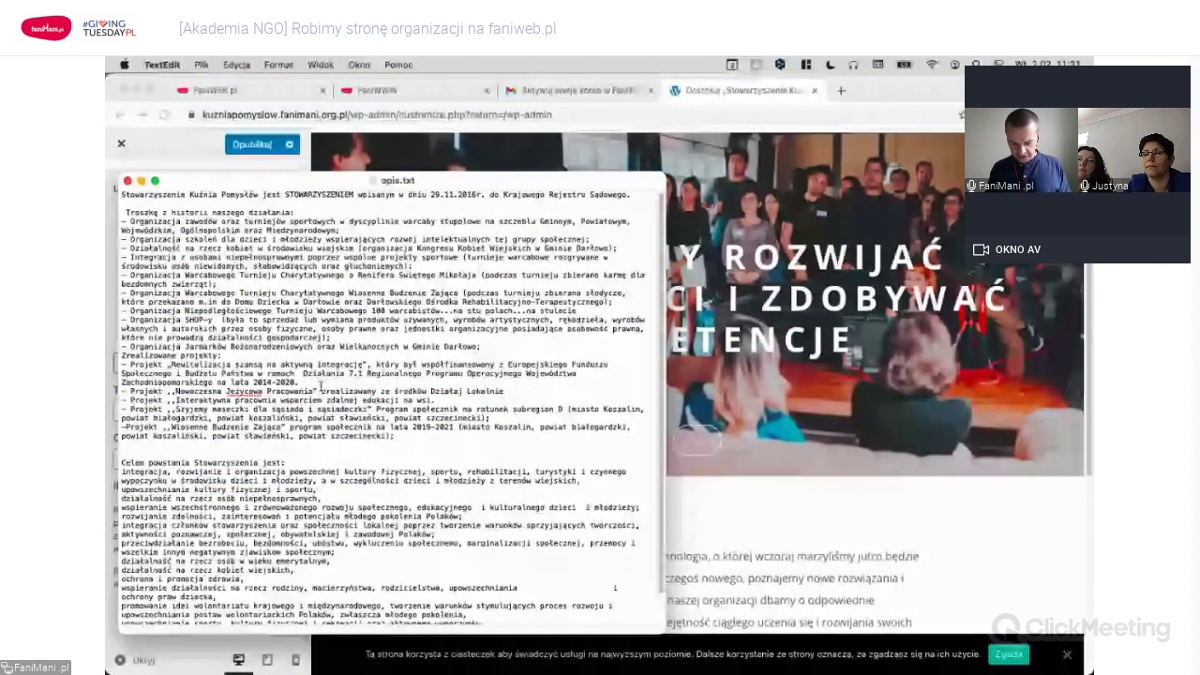
key(super+Tab)
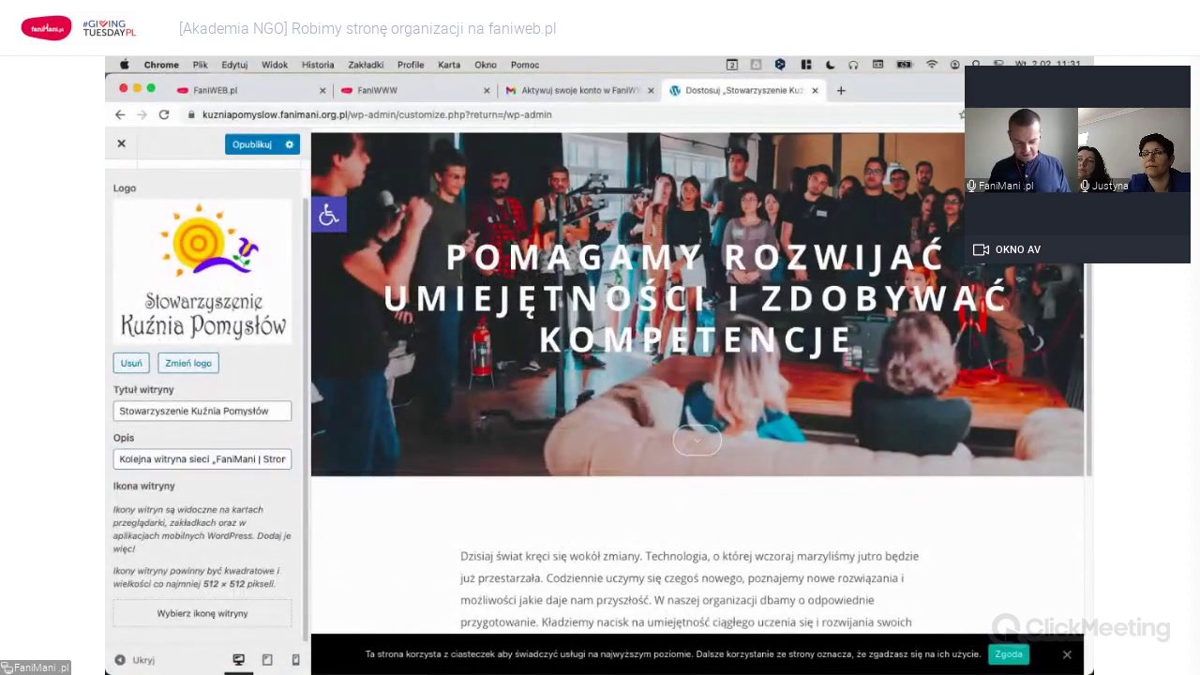
Copy the motto line from opis-strona-glowna.txt and paste it over the site description.
key(super+Tab)
key(Tab)
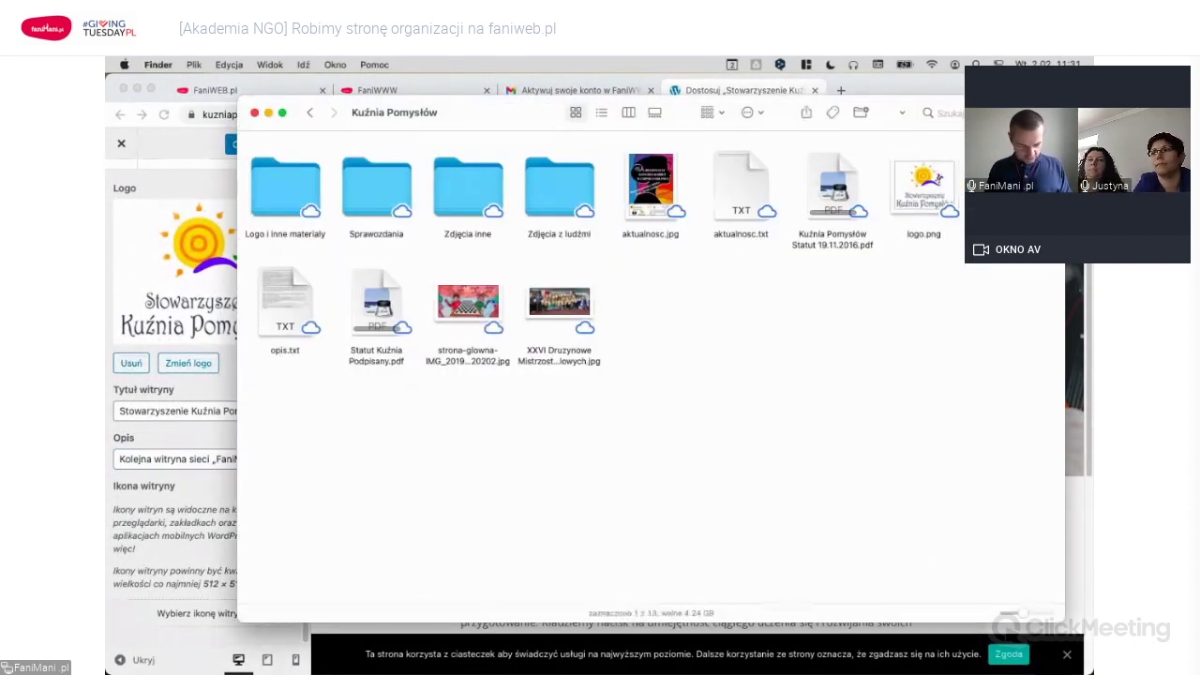
key(super+Tab)
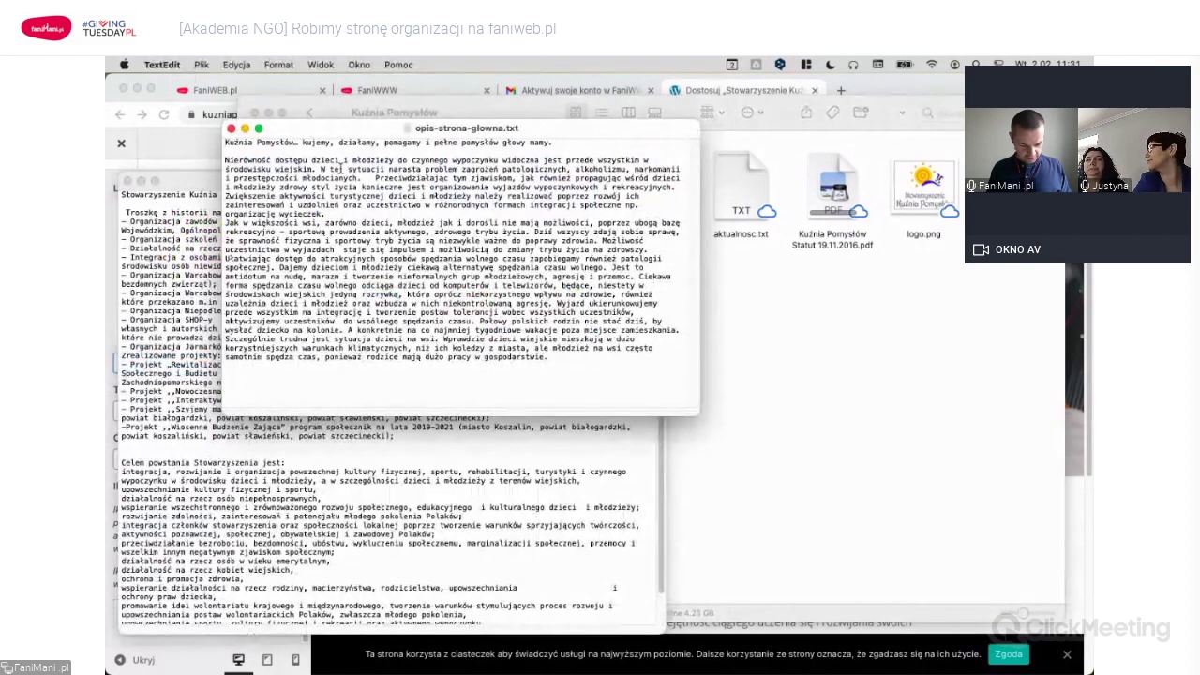
key(shift+super+Right)
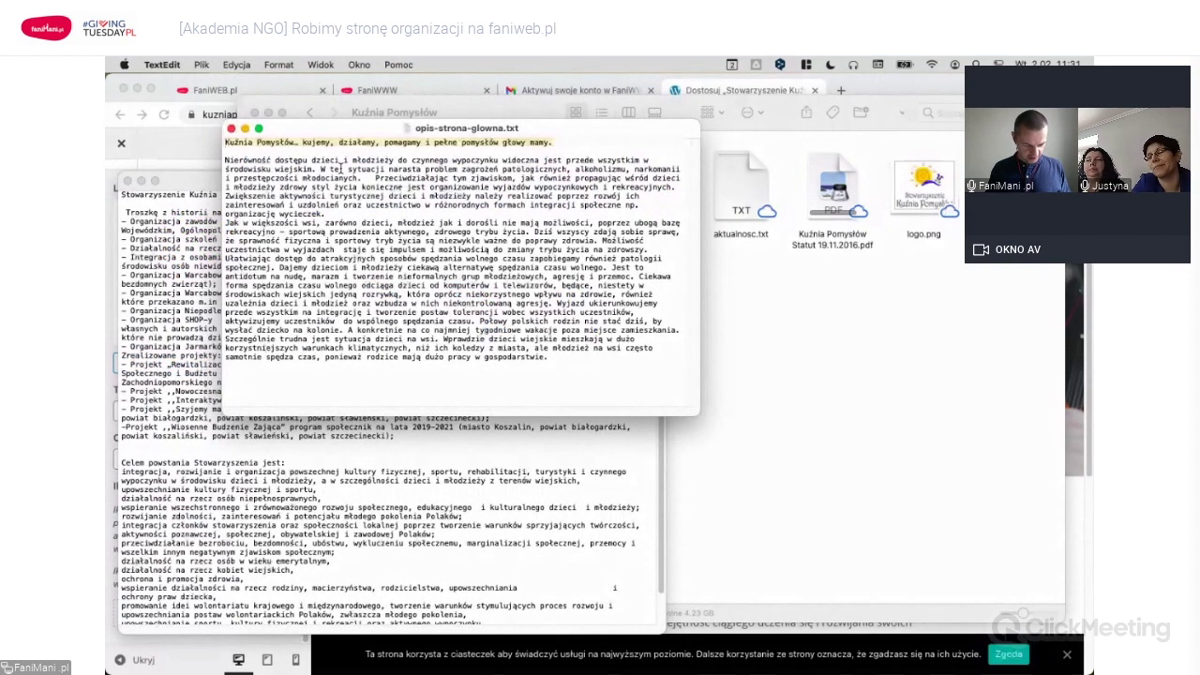
key(super+c)
key(super+Tab)
click(211, 460)
key(super+a)
key(super+v)
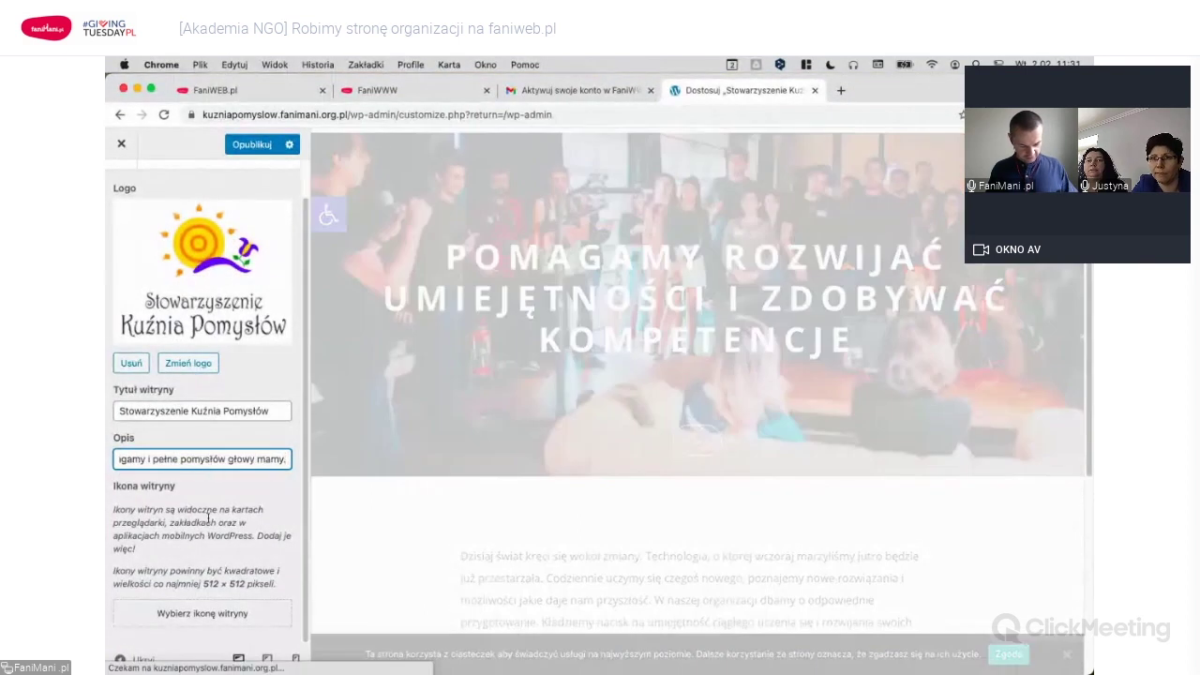
click(249, 504)
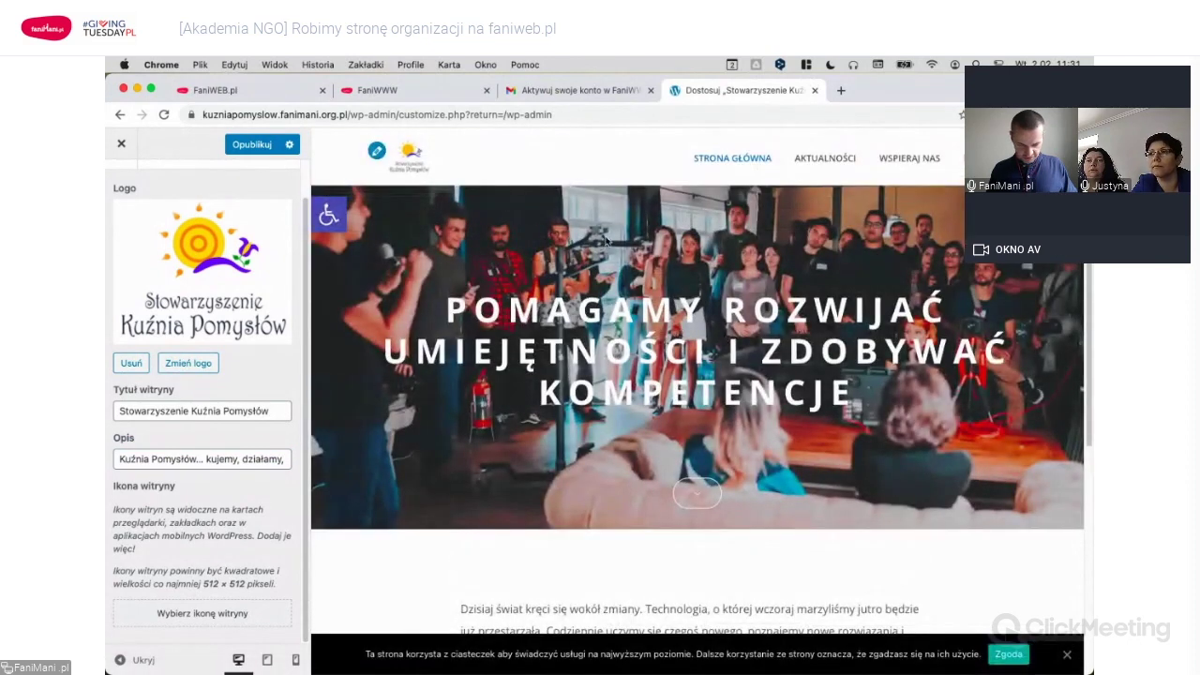
Pick the association logo as site icon and crop it to a square framing the logo.
click(215, 615)
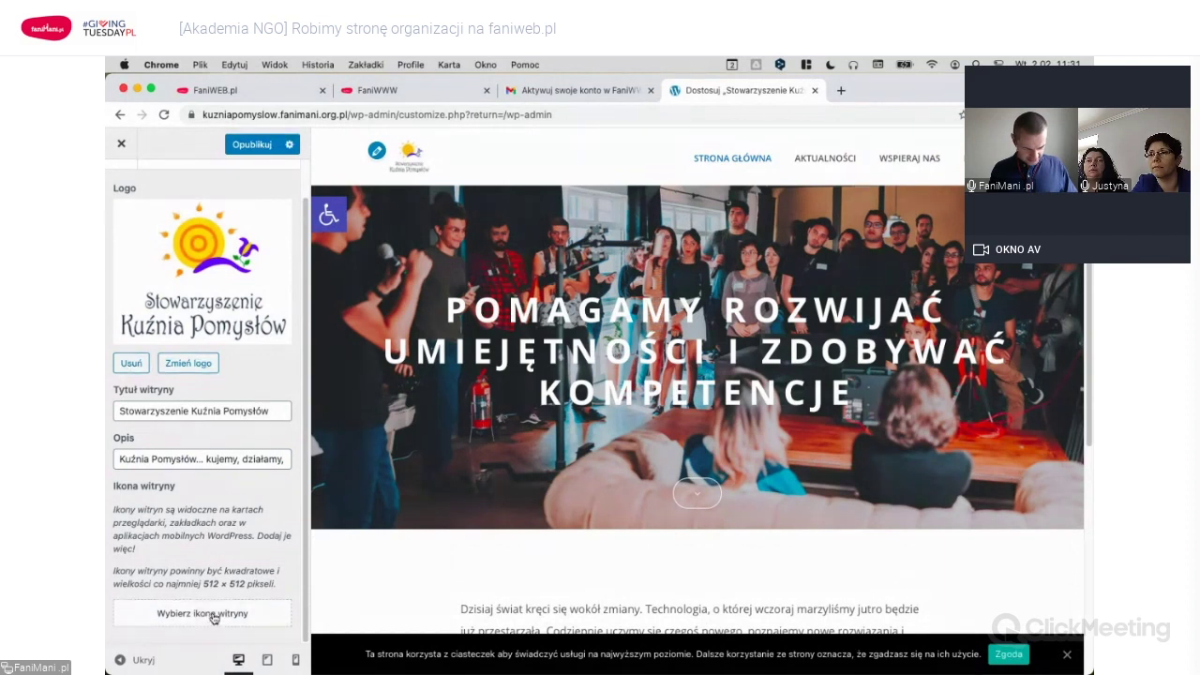
click(212, 618)
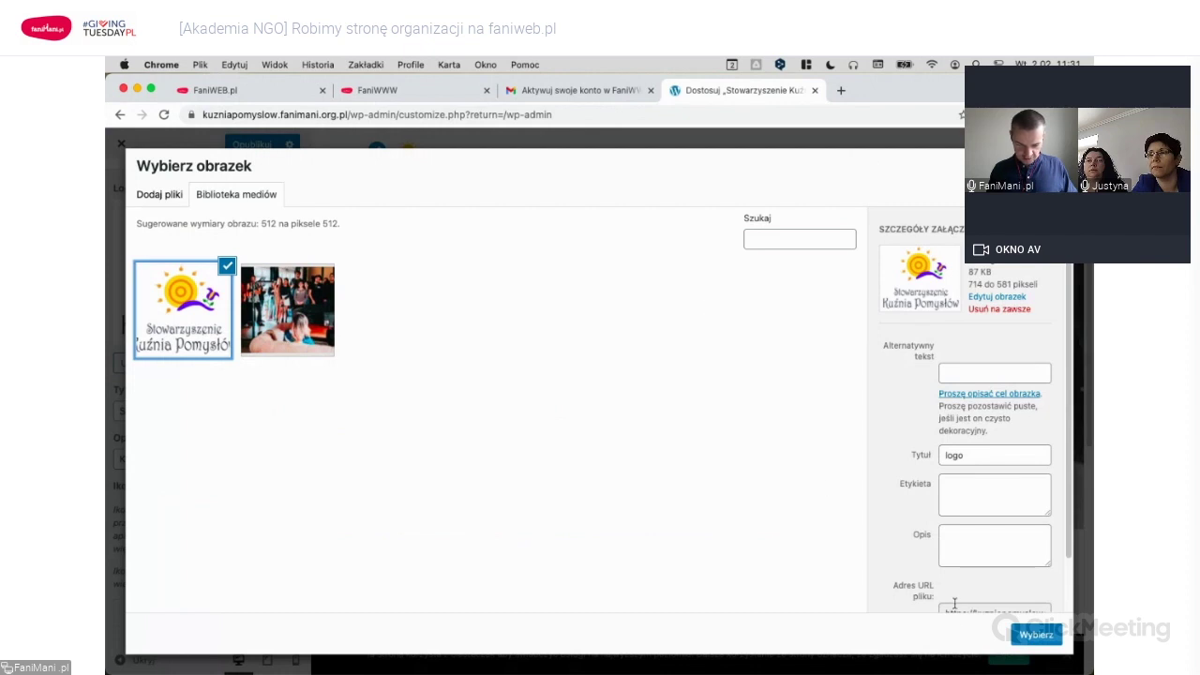
click(1035, 634)
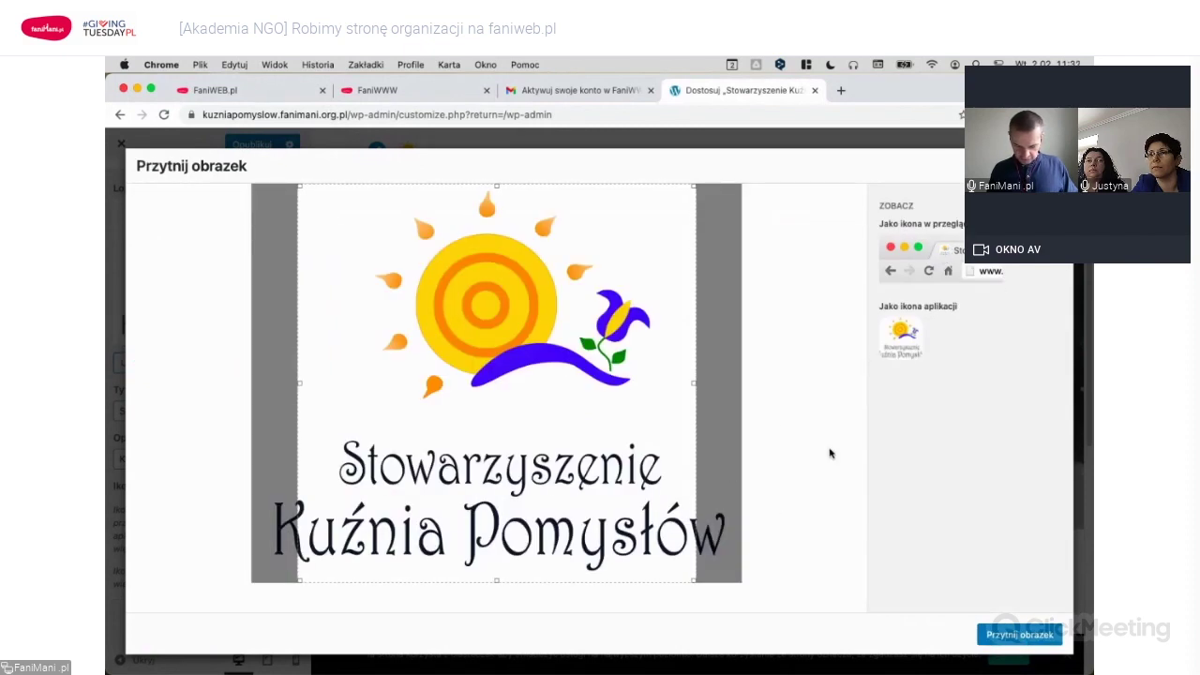
drag(500, 451, 615, 460)
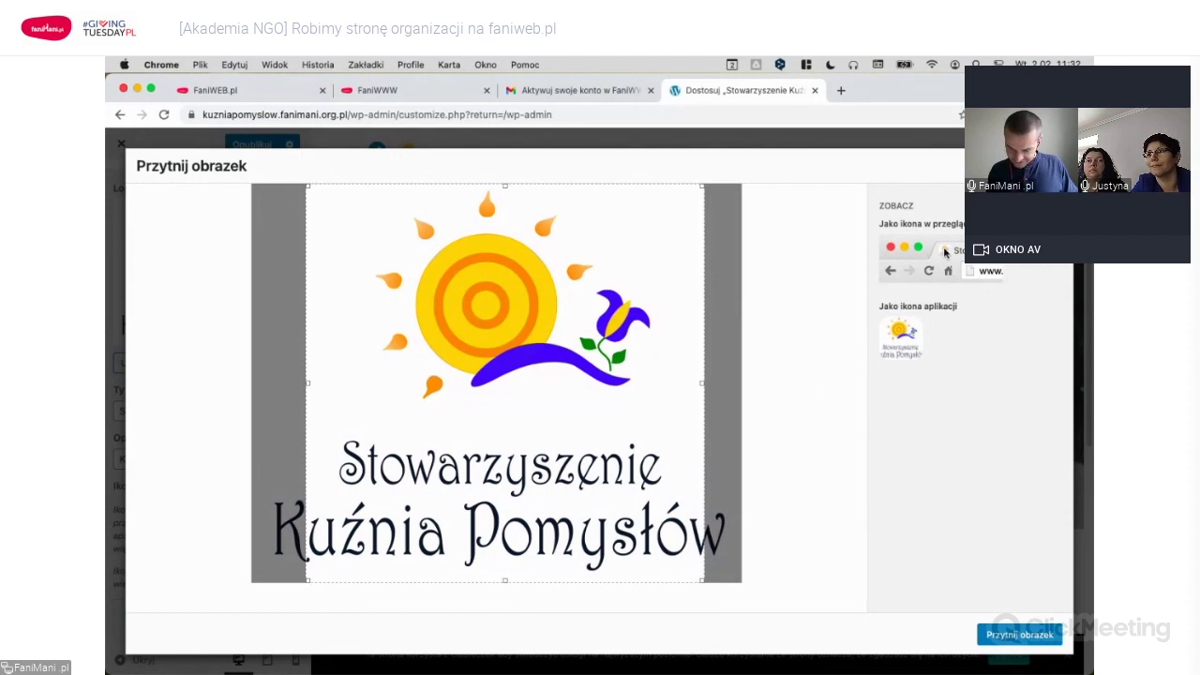
drag(706, 588, 634, 485)
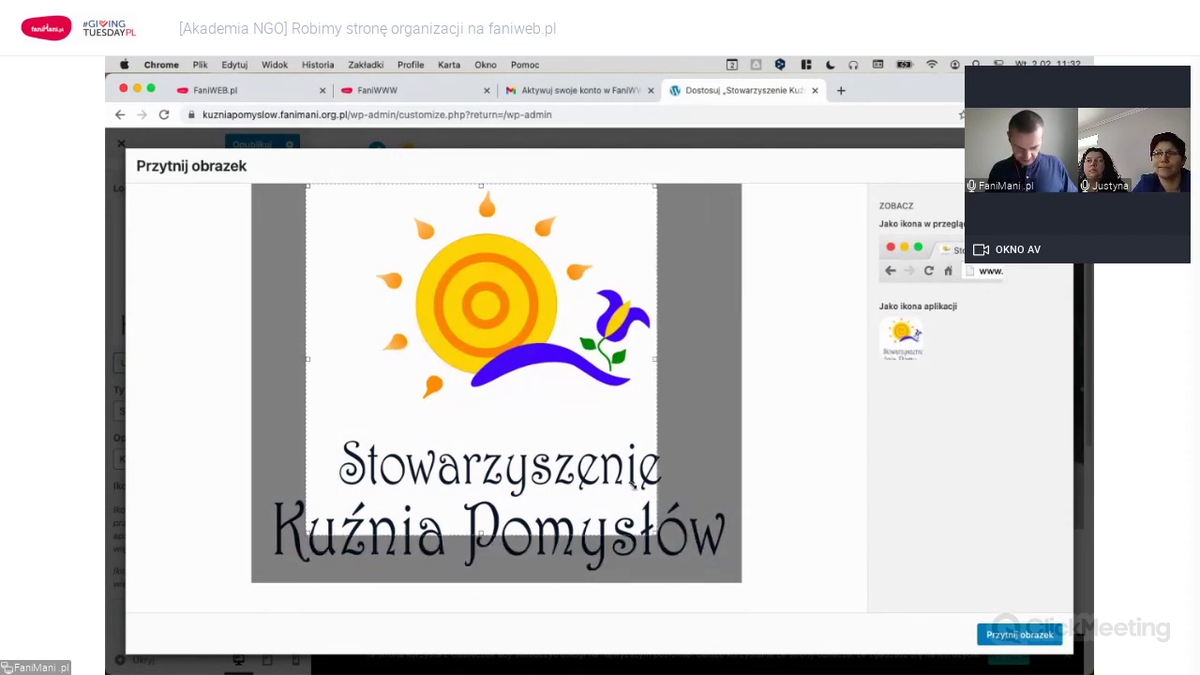
drag(495, 371, 516, 372)
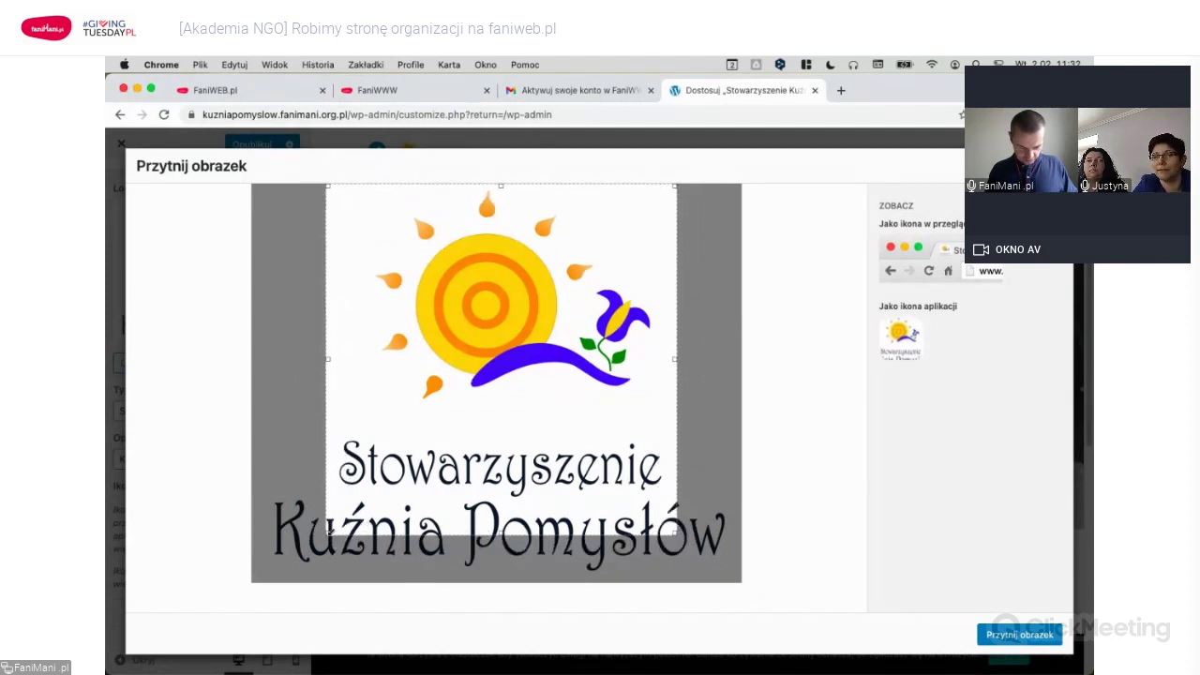
drag(511, 415, 508, 405)
drag(562, 499, 565, 496)
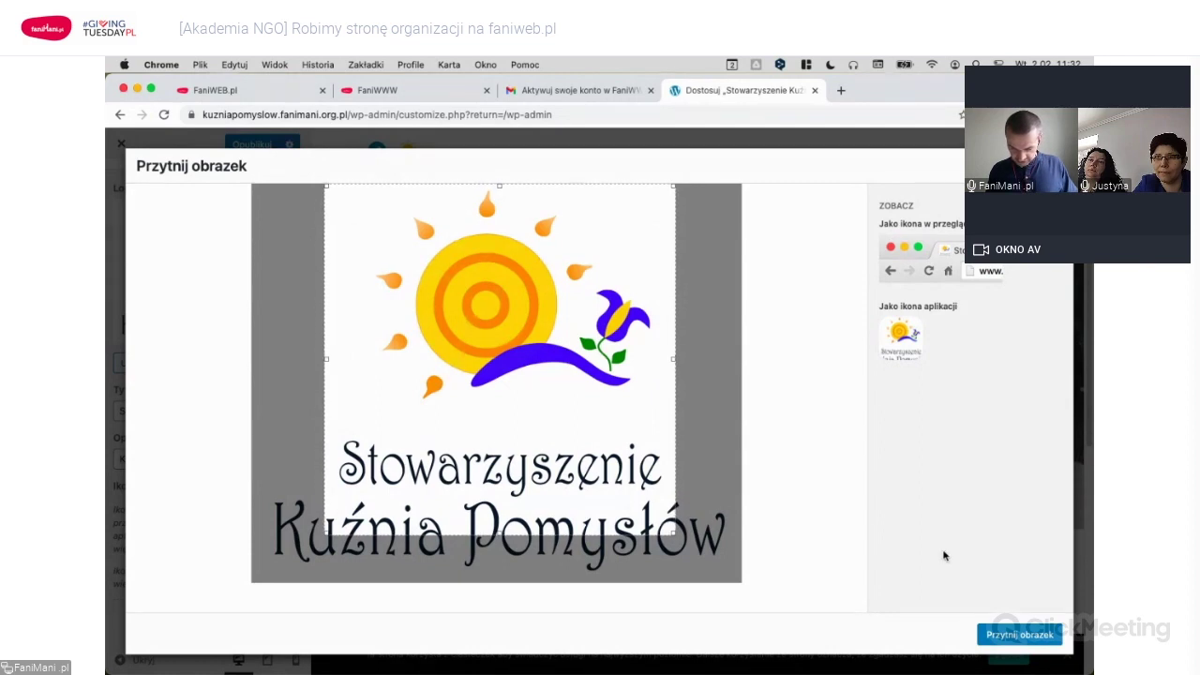
click(1020, 636)
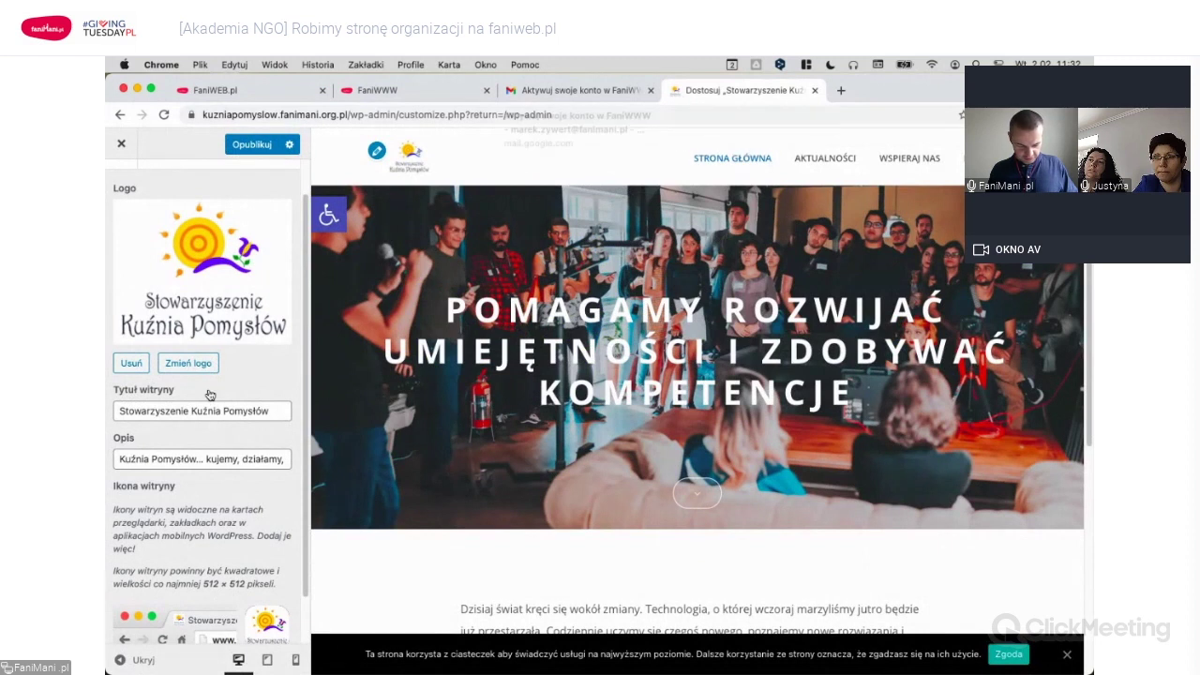
scroll(211, 413, down, 2)
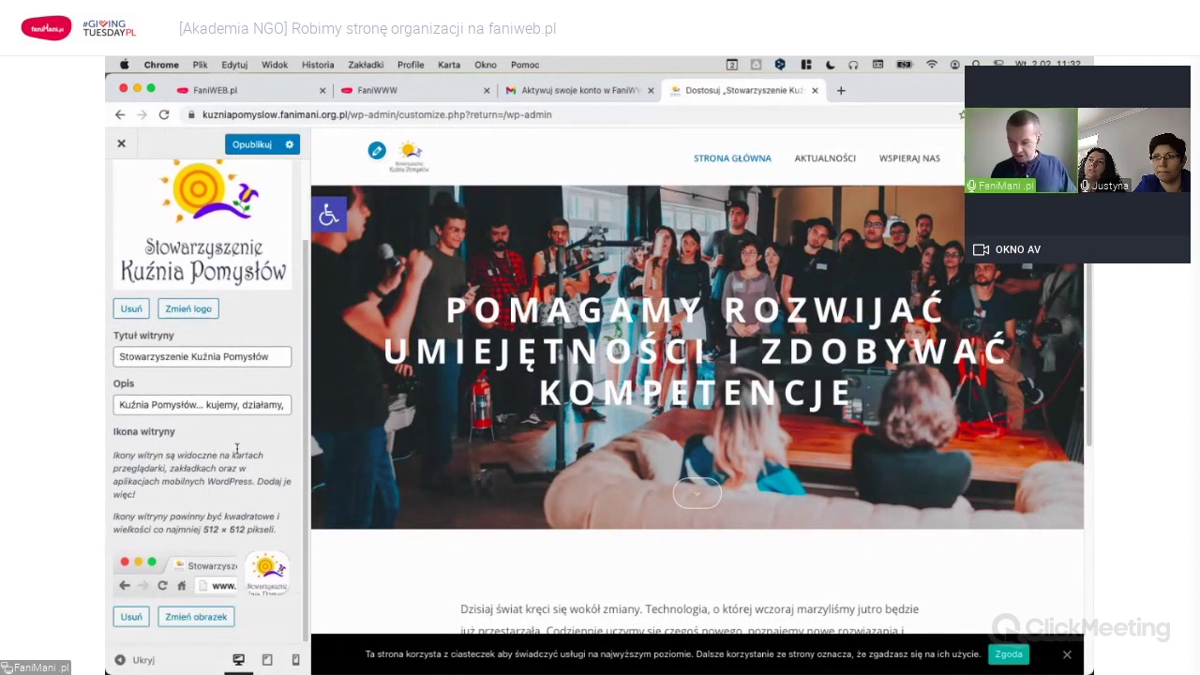
scroll(236, 447, up, 4)
click(127, 188)
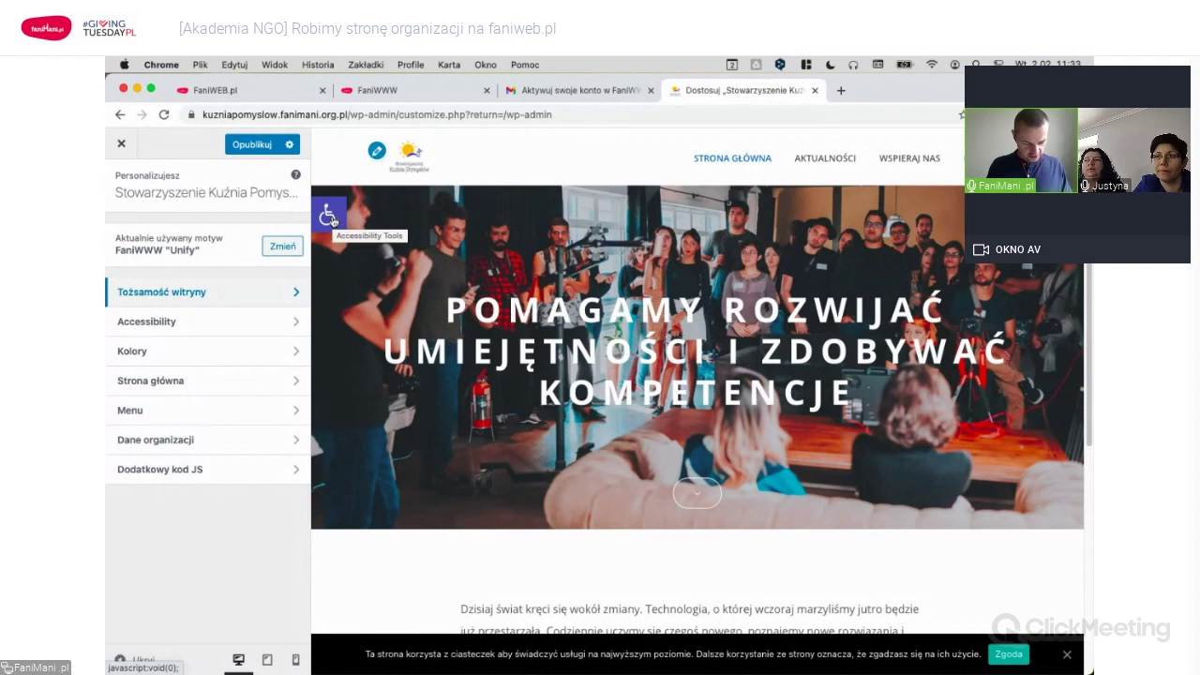
Set the accessibility Toolbar Icon to Accessibility and Toolbar Position to Right.
click(249, 324)
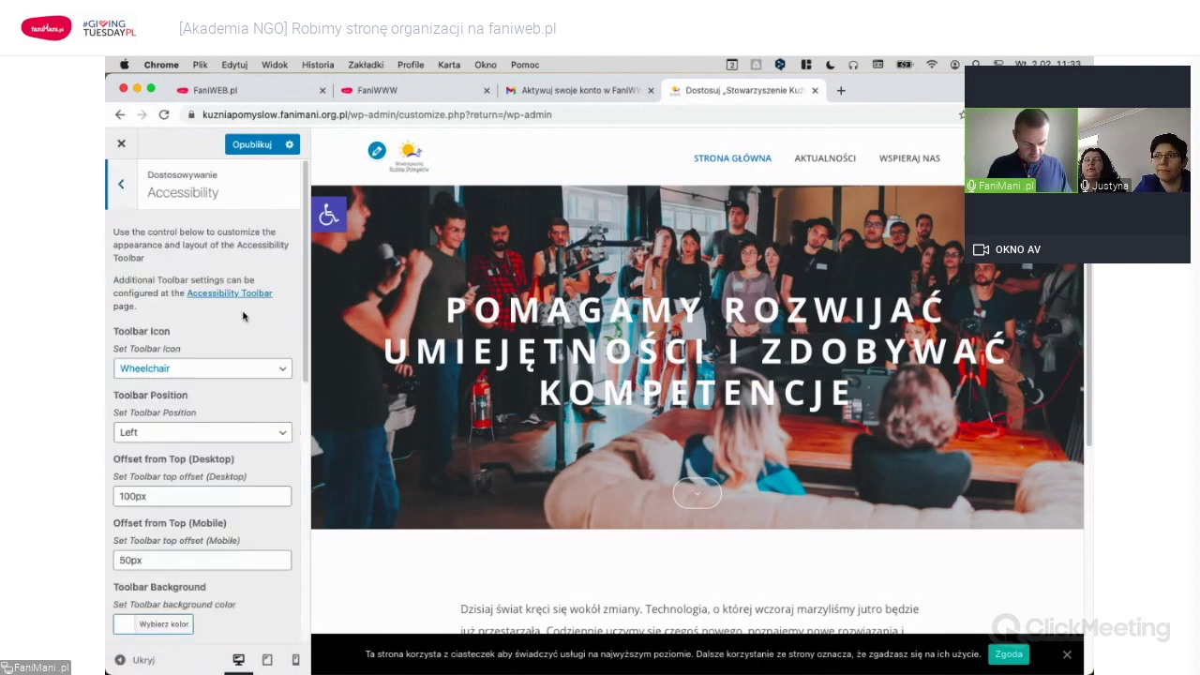
scroll(271, 334, down, 3)
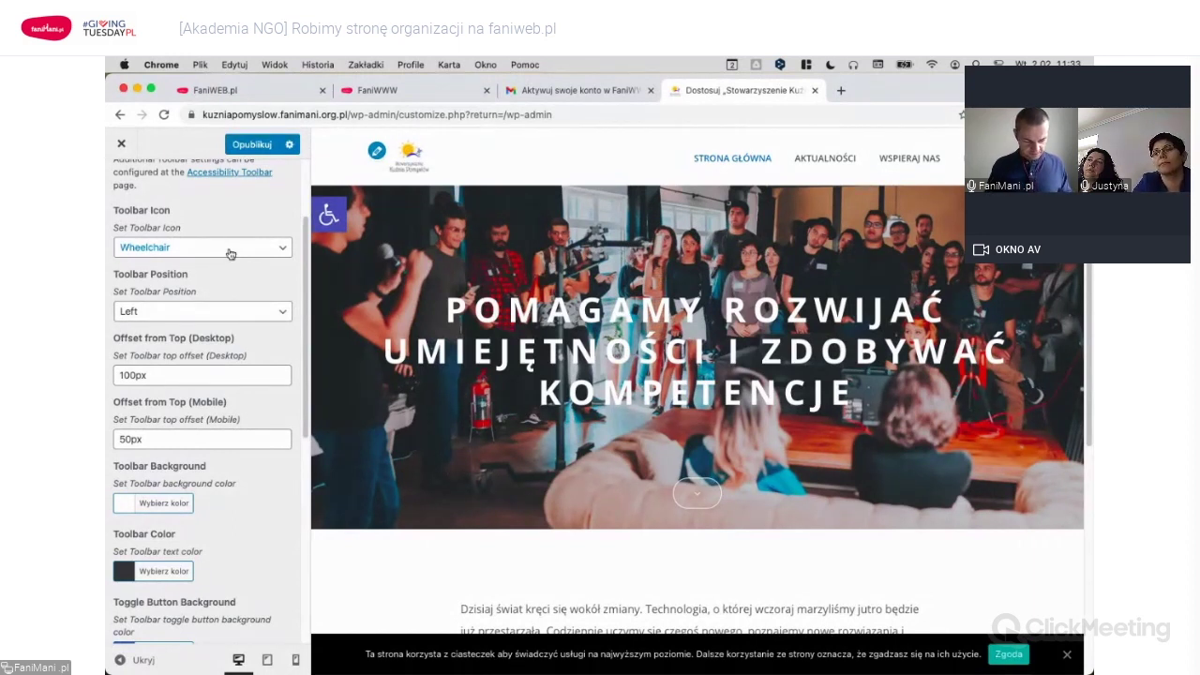
click(229, 251)
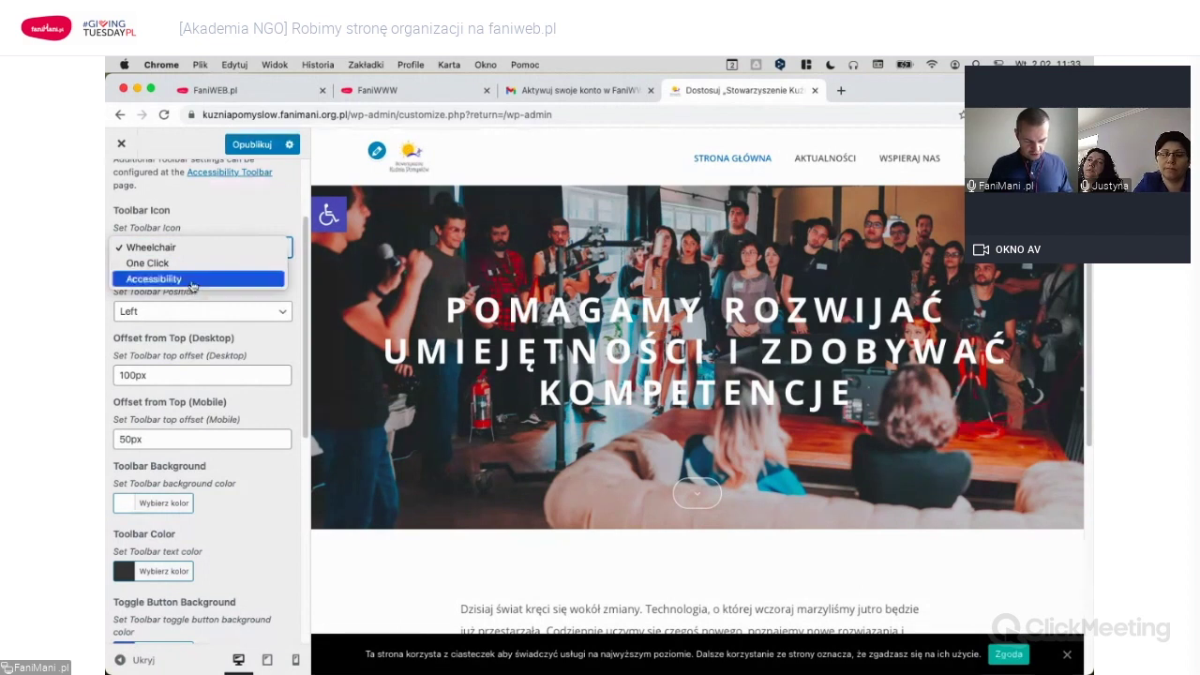
click(192, 280)
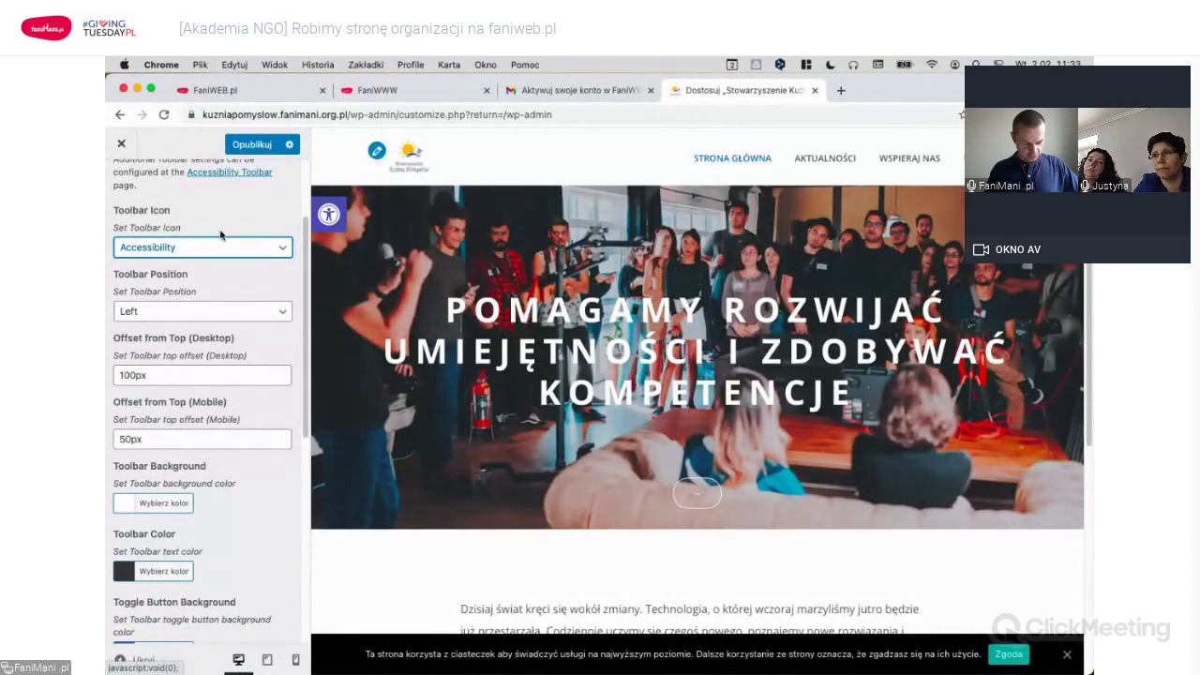
click(163, 316)
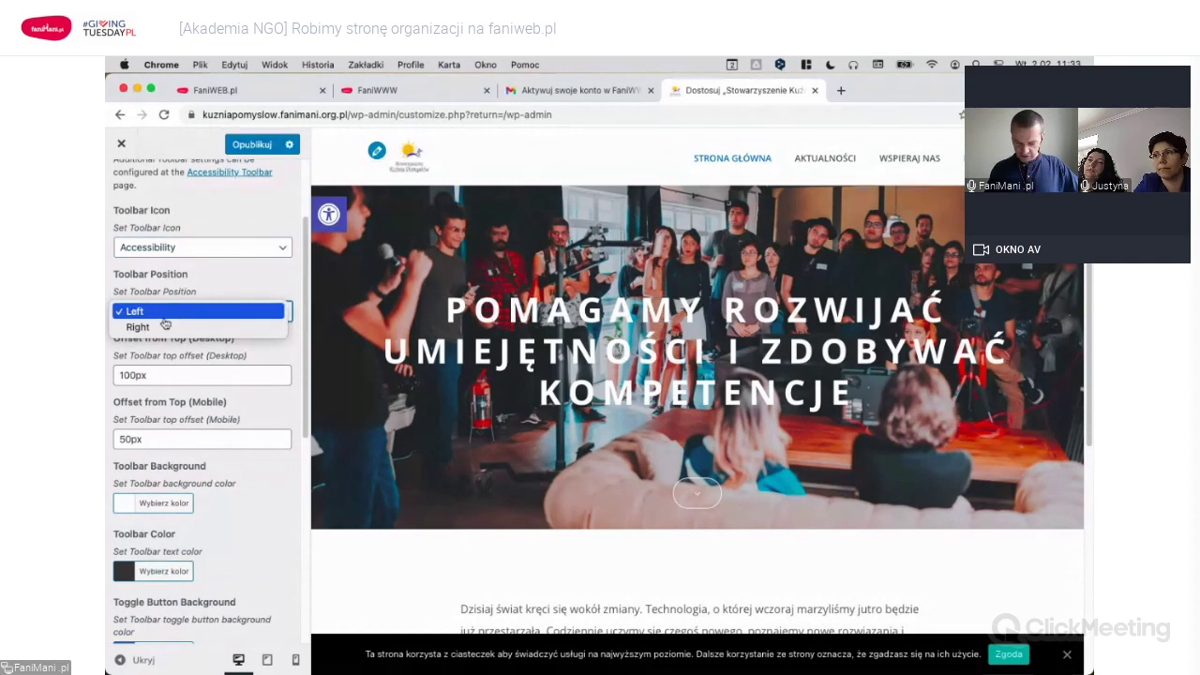
click(164, 325)
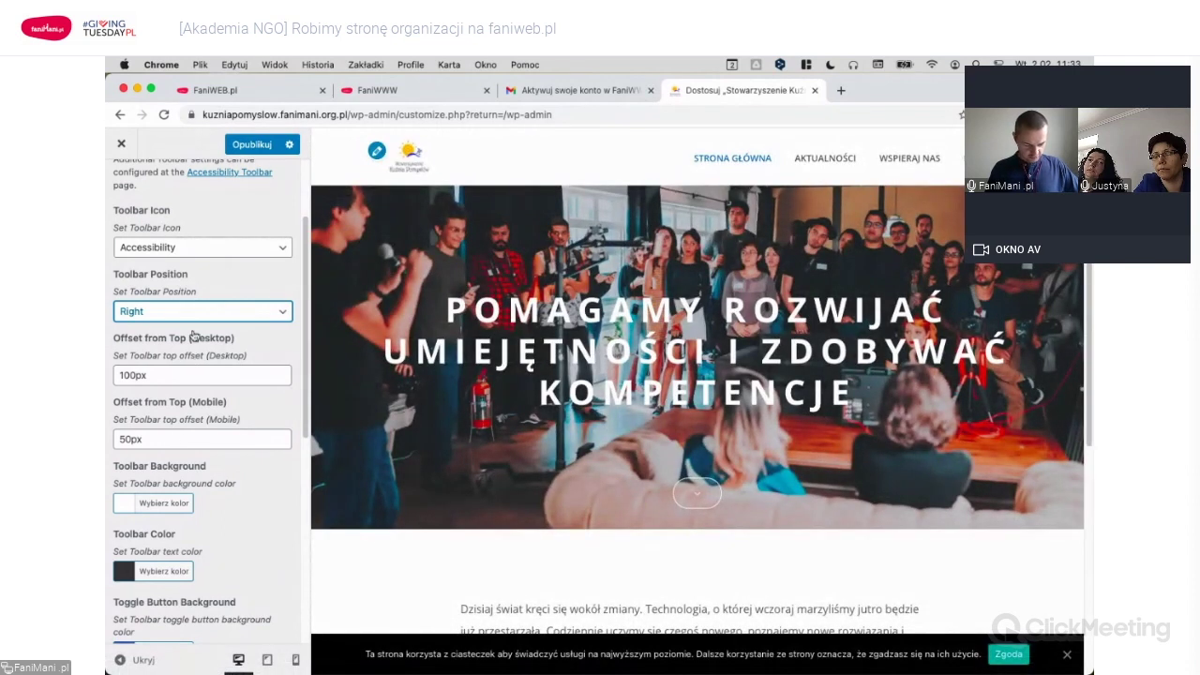
scroll(195, 339, down, 5)
scroll(170, 323, up, 6)
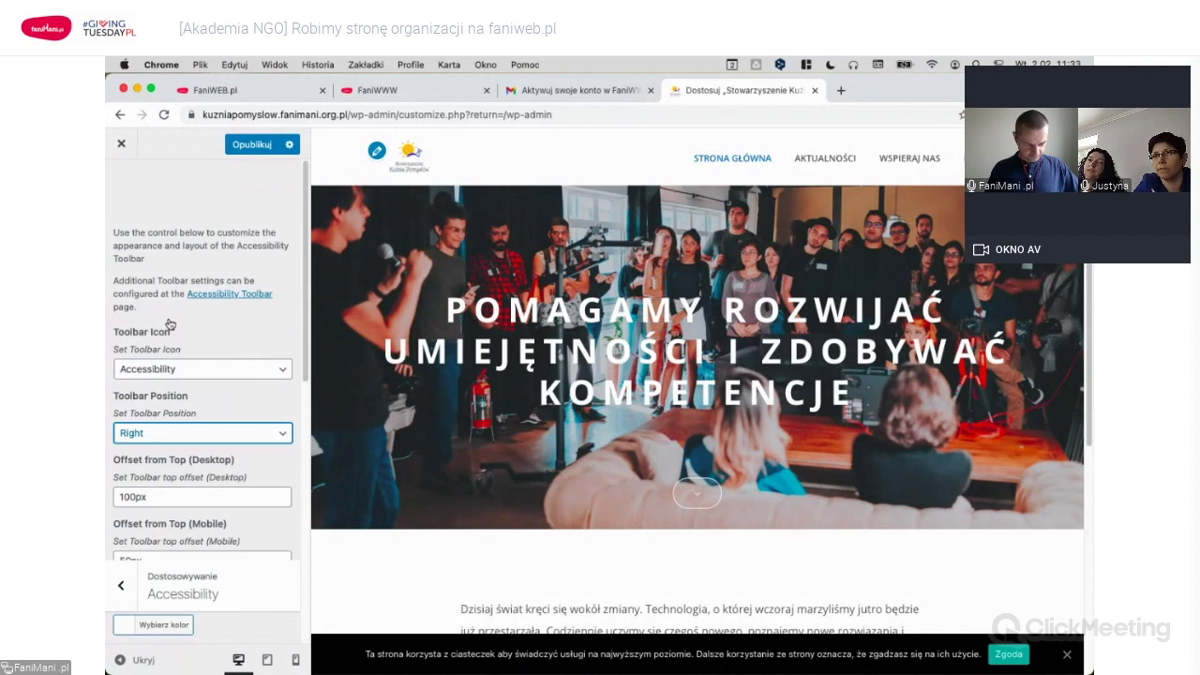
key(Escape)
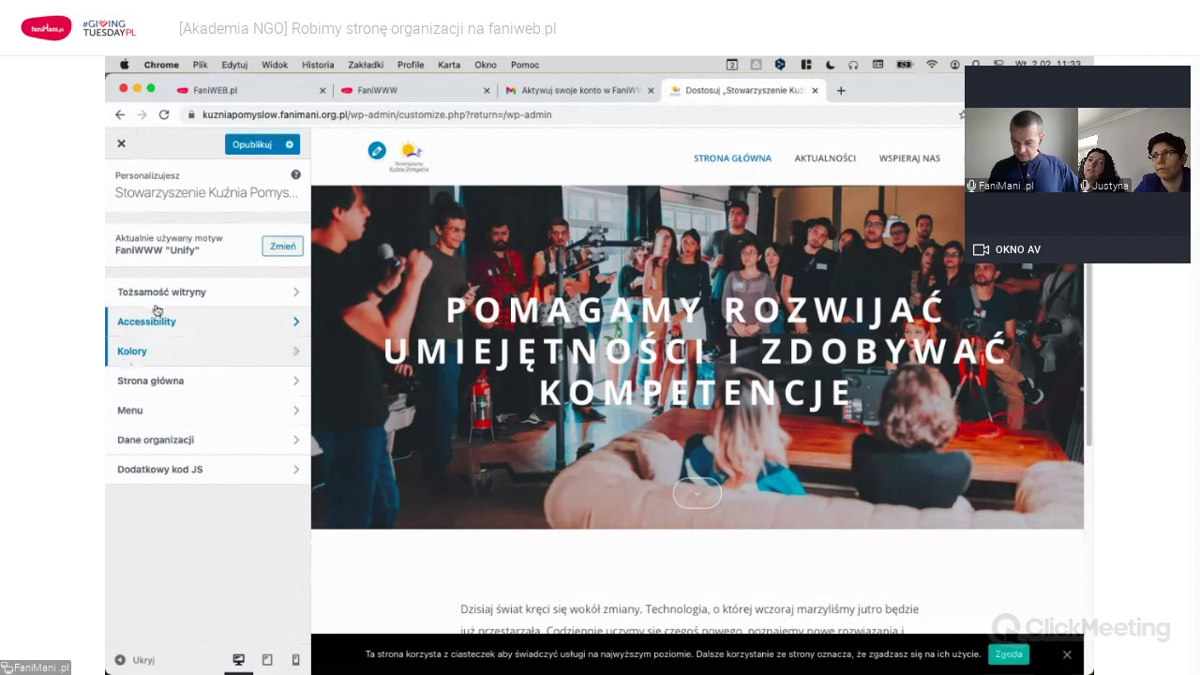
Change the Kolory leading colour to light blue #2295d8.
click(187, 351)
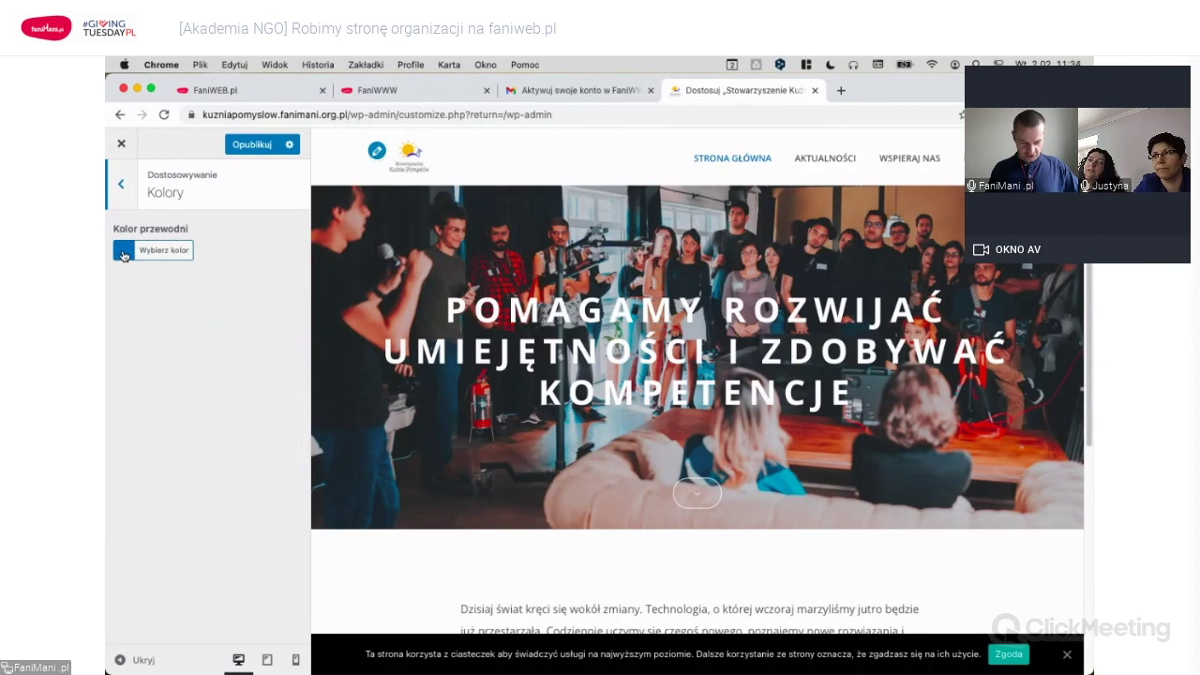
click(122, 256)
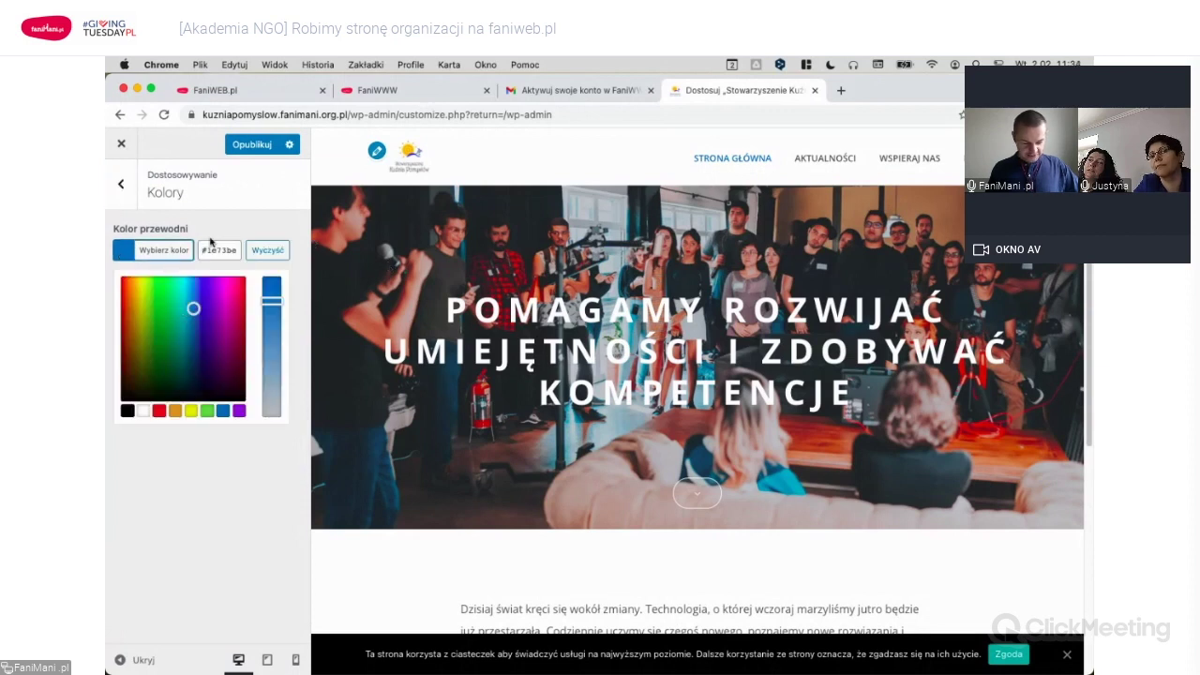
click(234, 221)
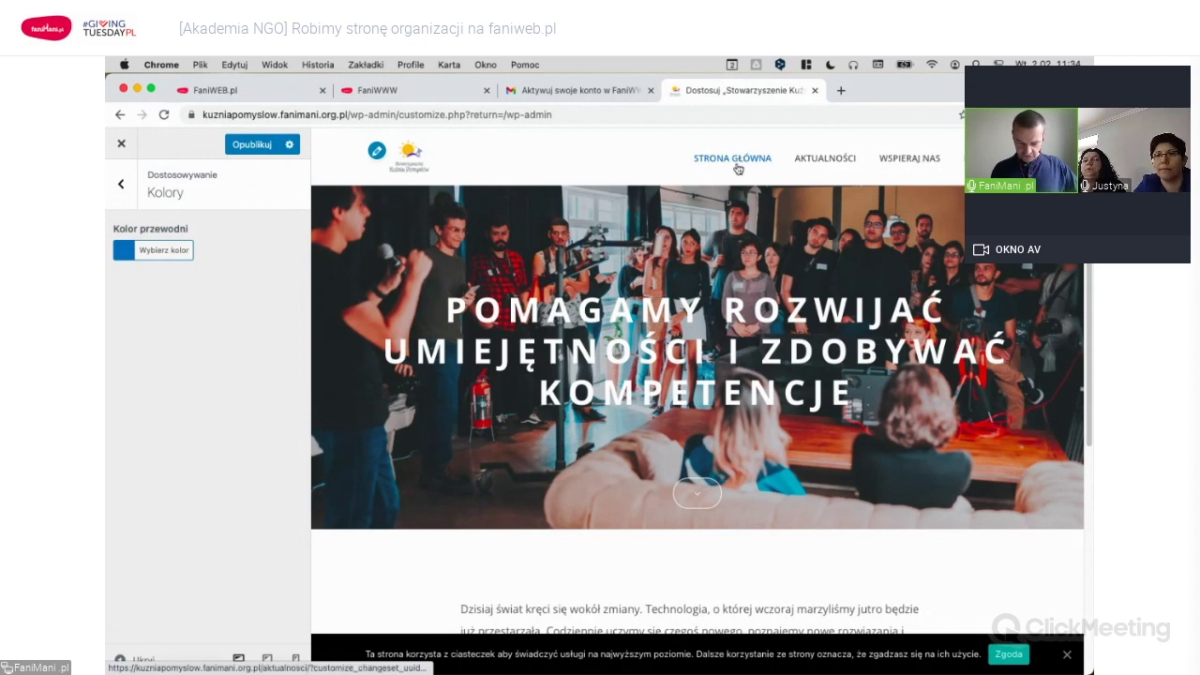
scroll(656, 375, down, 5)
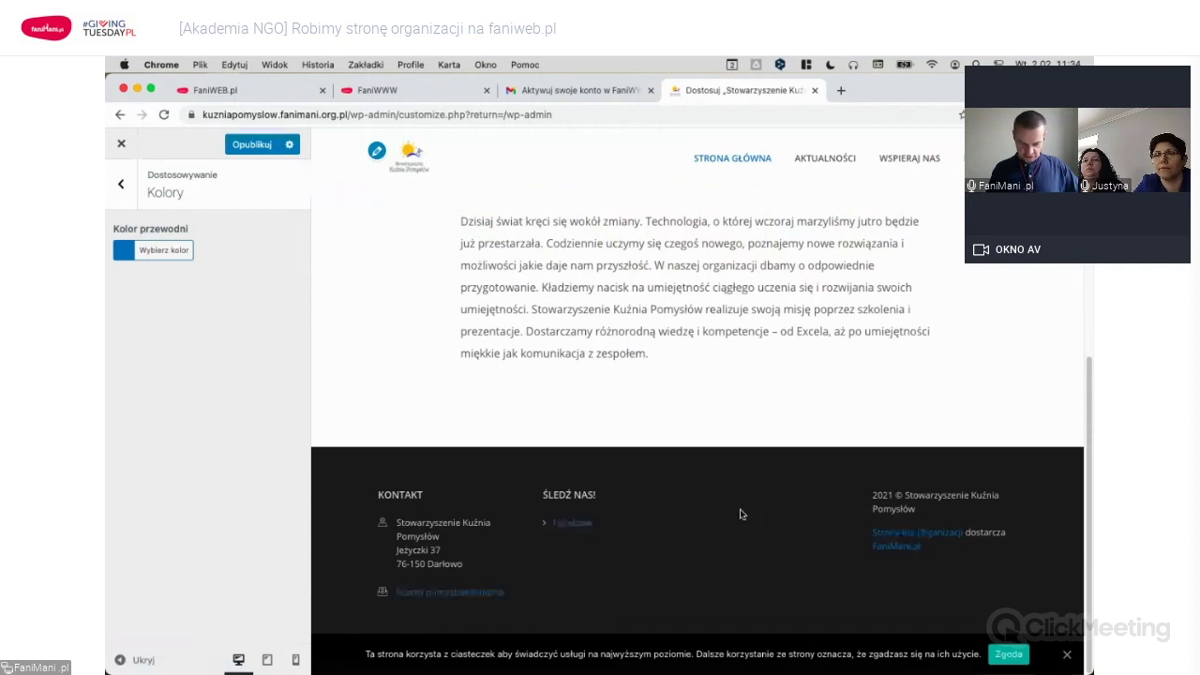
click(150, 250)
drag(204, 315, 205, 295)
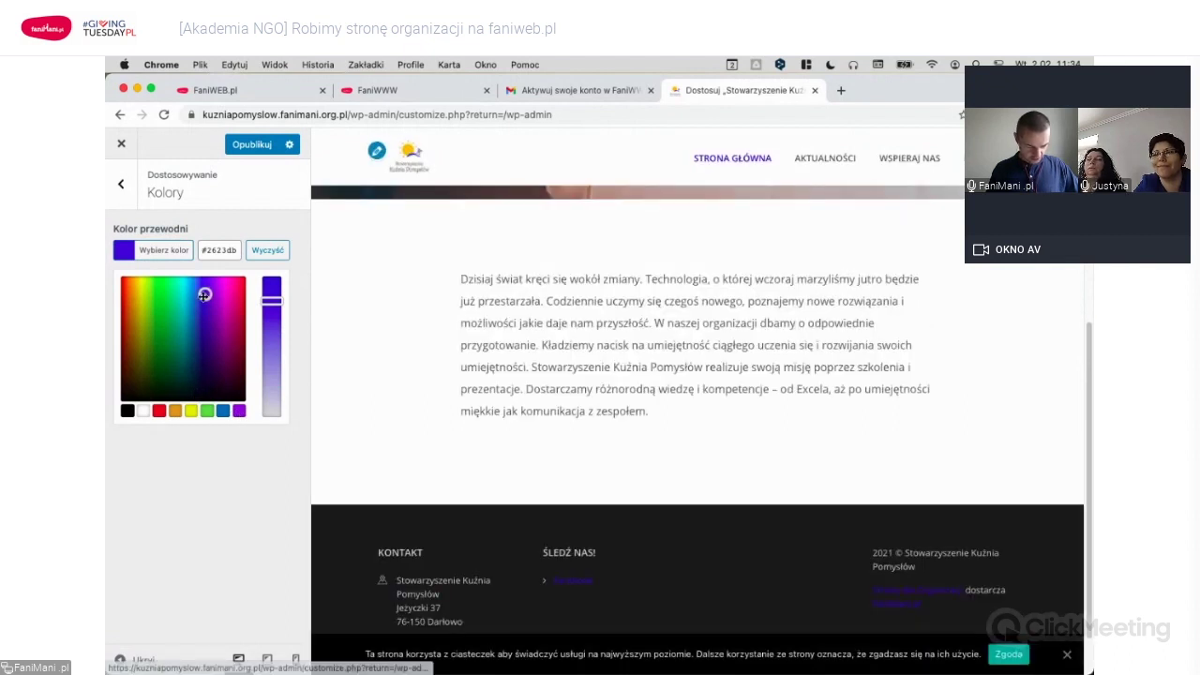
drag(205, 295, 192, 296)
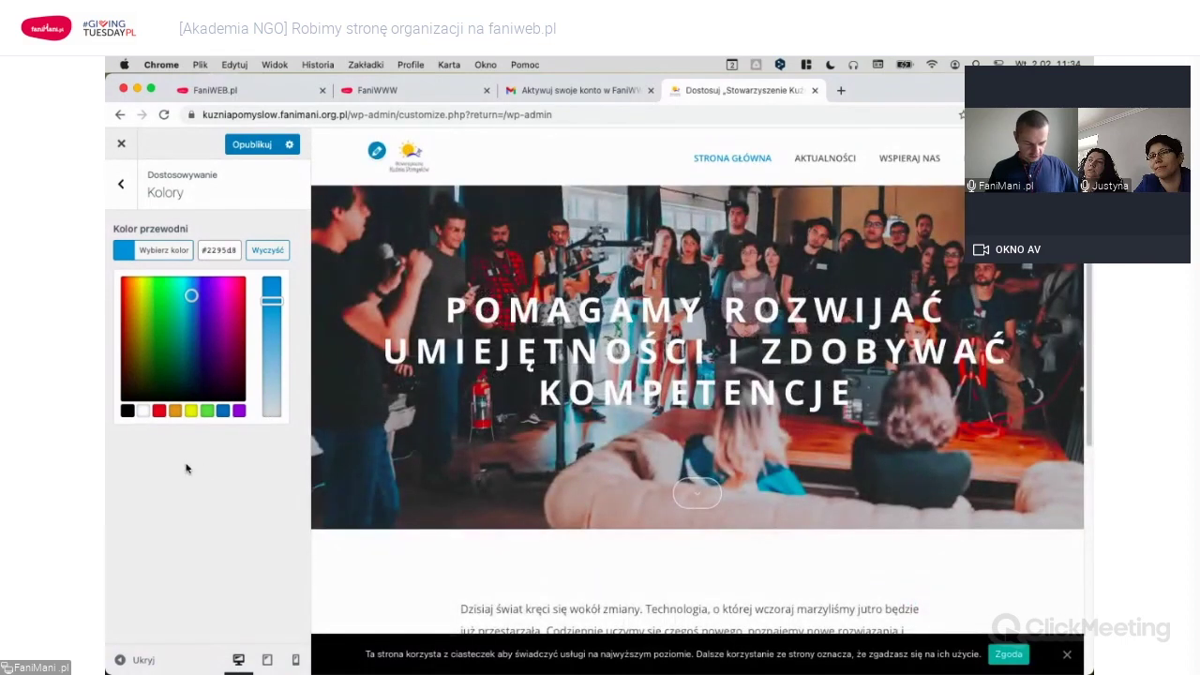
click(122, 189)
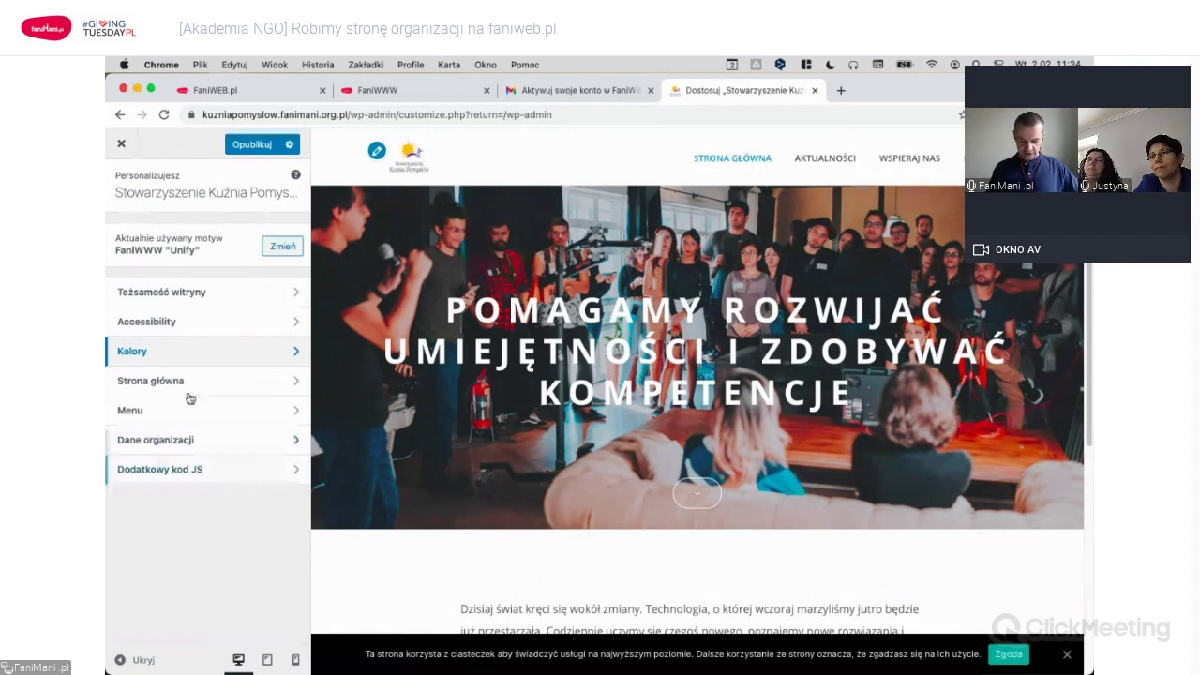
Upload strona-glowna-img_20191207_120202.jpg and set it as the homepage hero background.
click(217, 382)
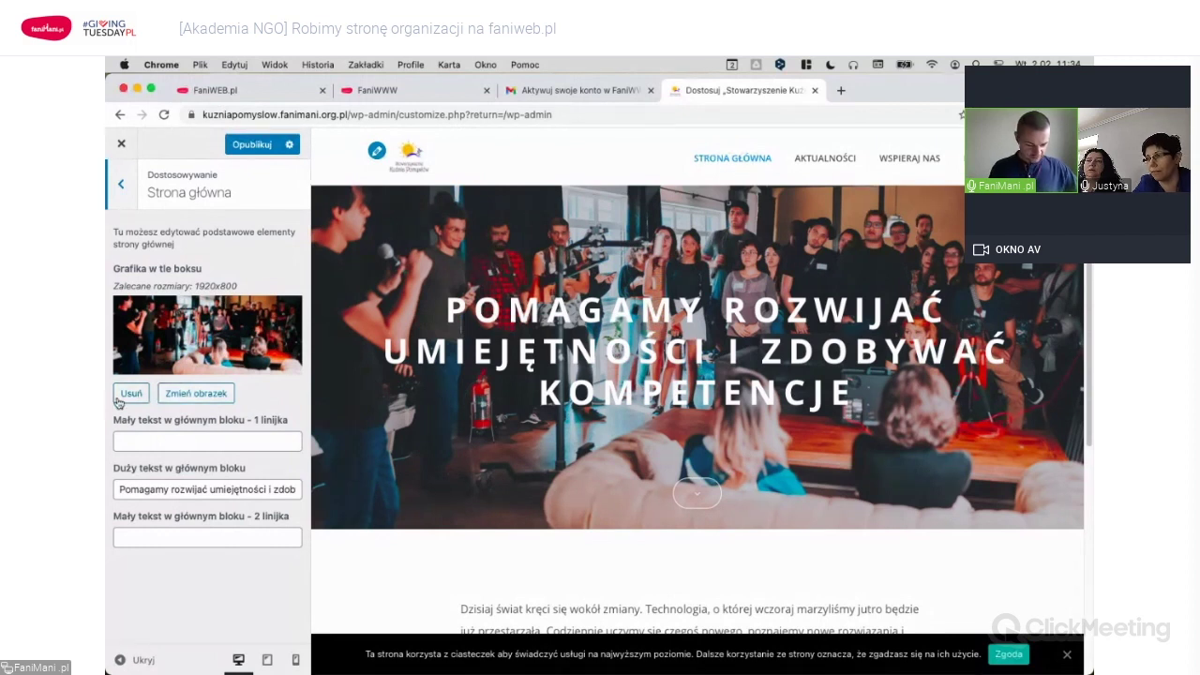
click(214, 395)
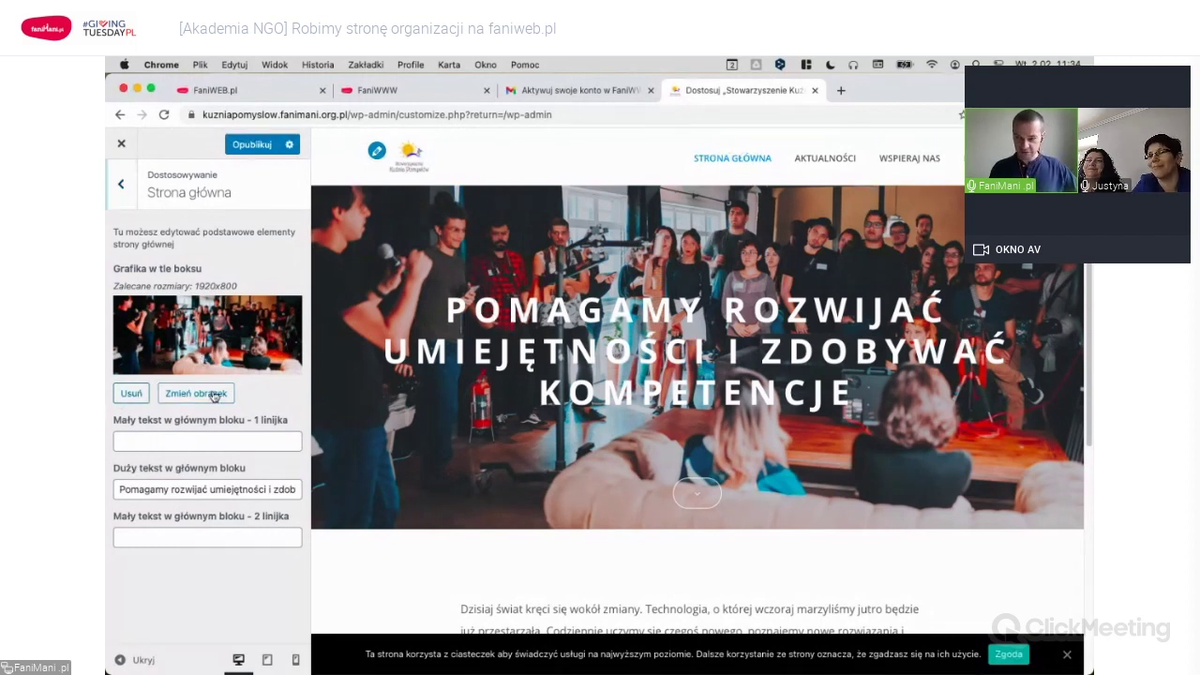
key(super+Tab)
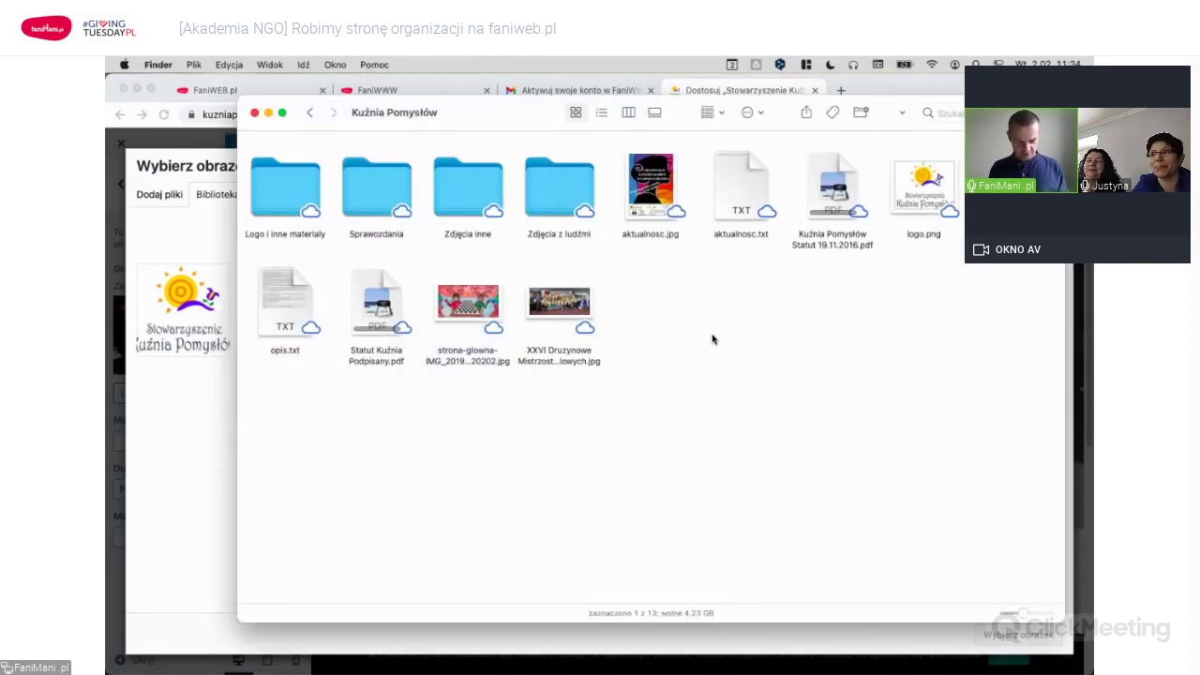
drag(471, 301, 509, 367)
key(super+Tab)
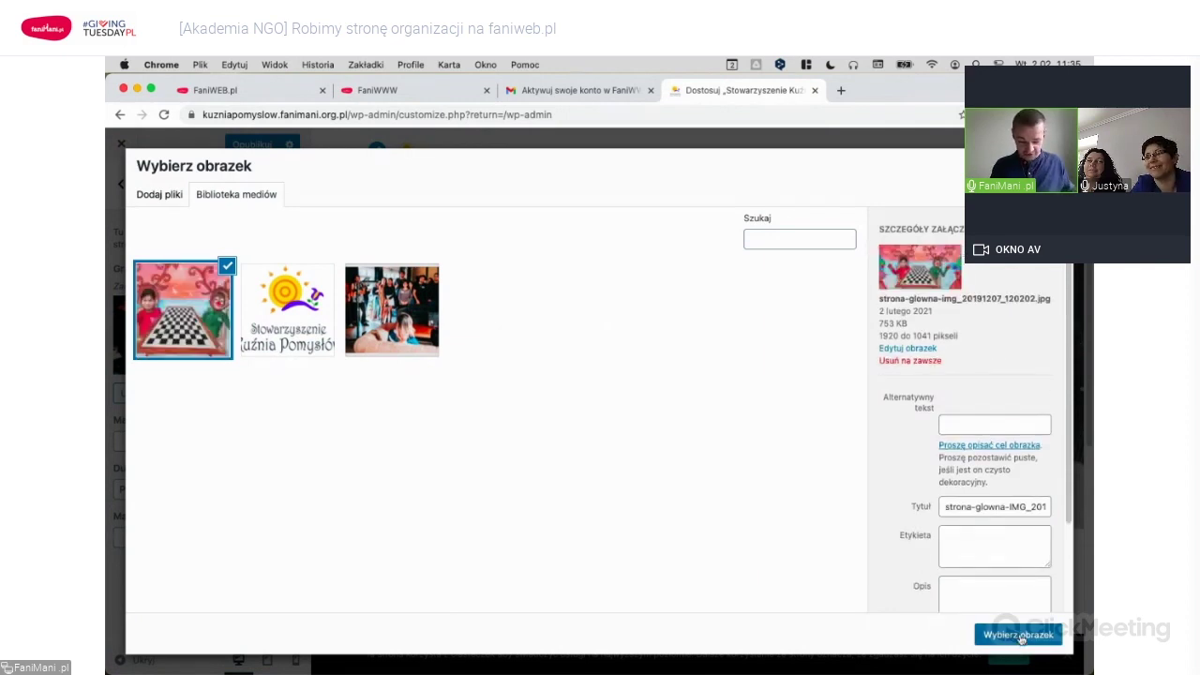
click(1019, 636)
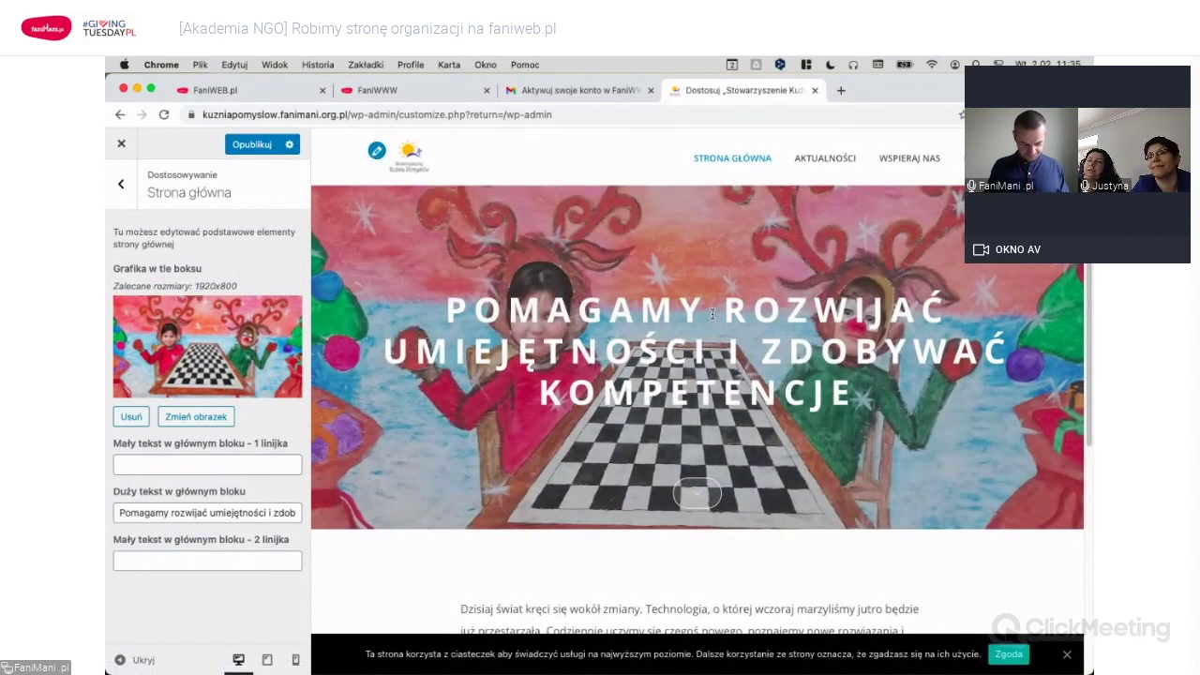
key(super+Tab)
key(super+Tab)
key(super+Tab)
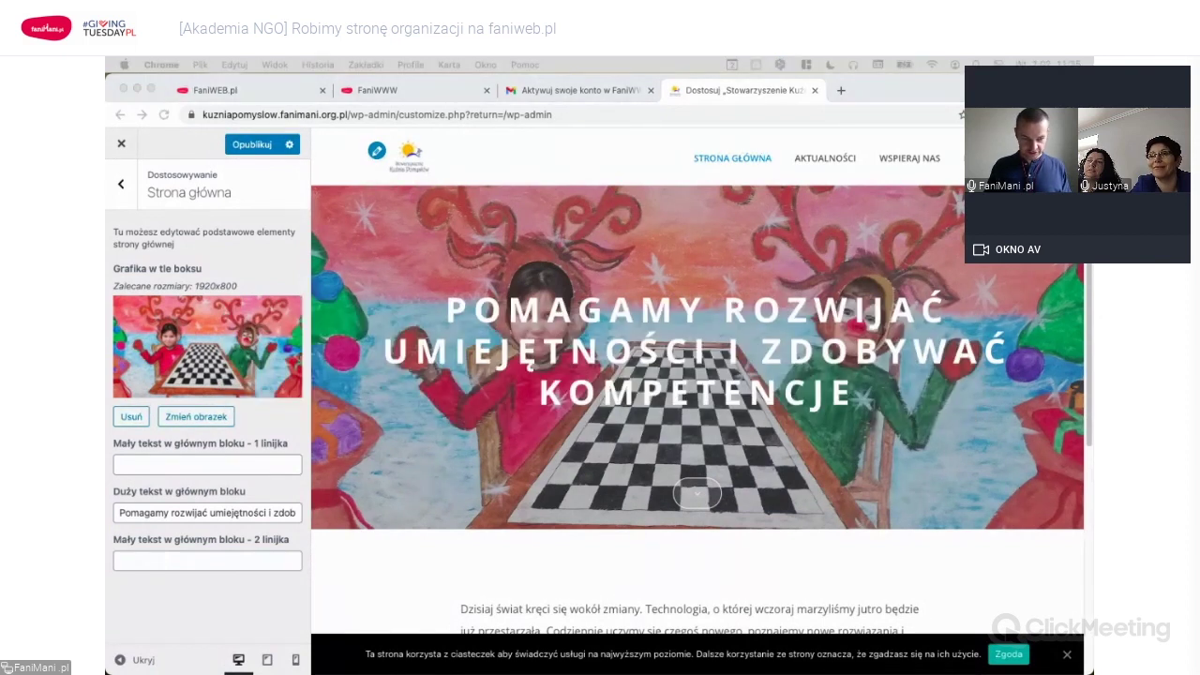
click(236, 512)
Paste the slogan into the large hero text and cut out its 'Kuźnia Pomysłów…' opening.
triple_click(235, 511)
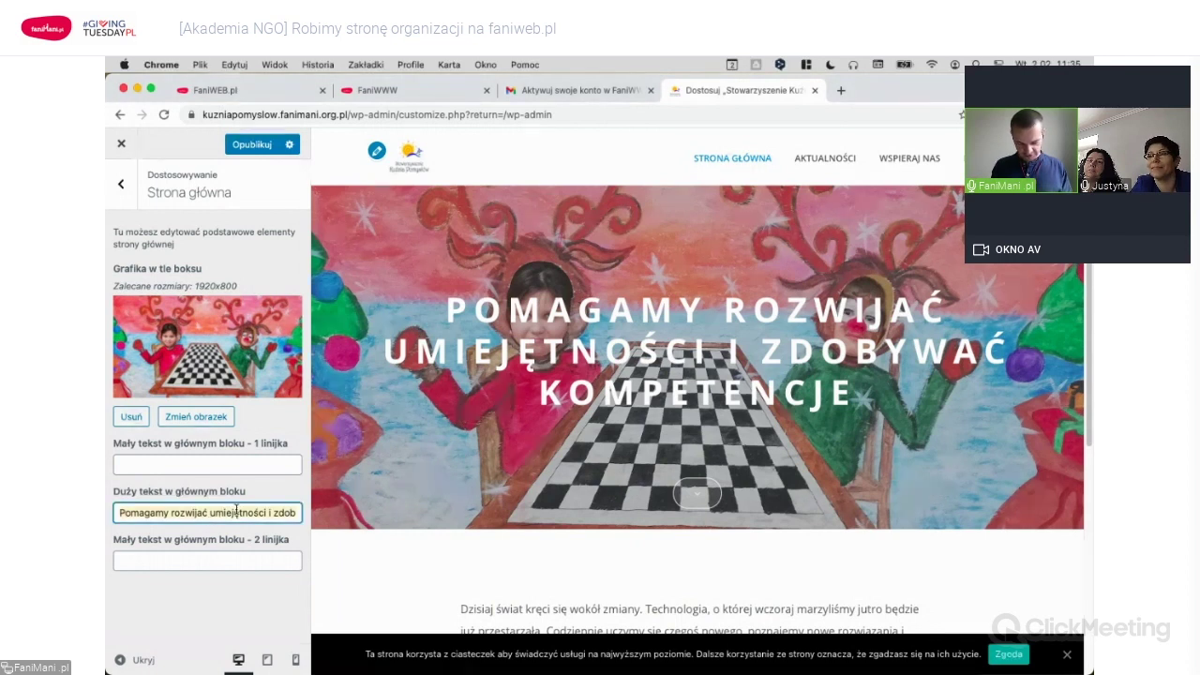
key(ctrl+v)
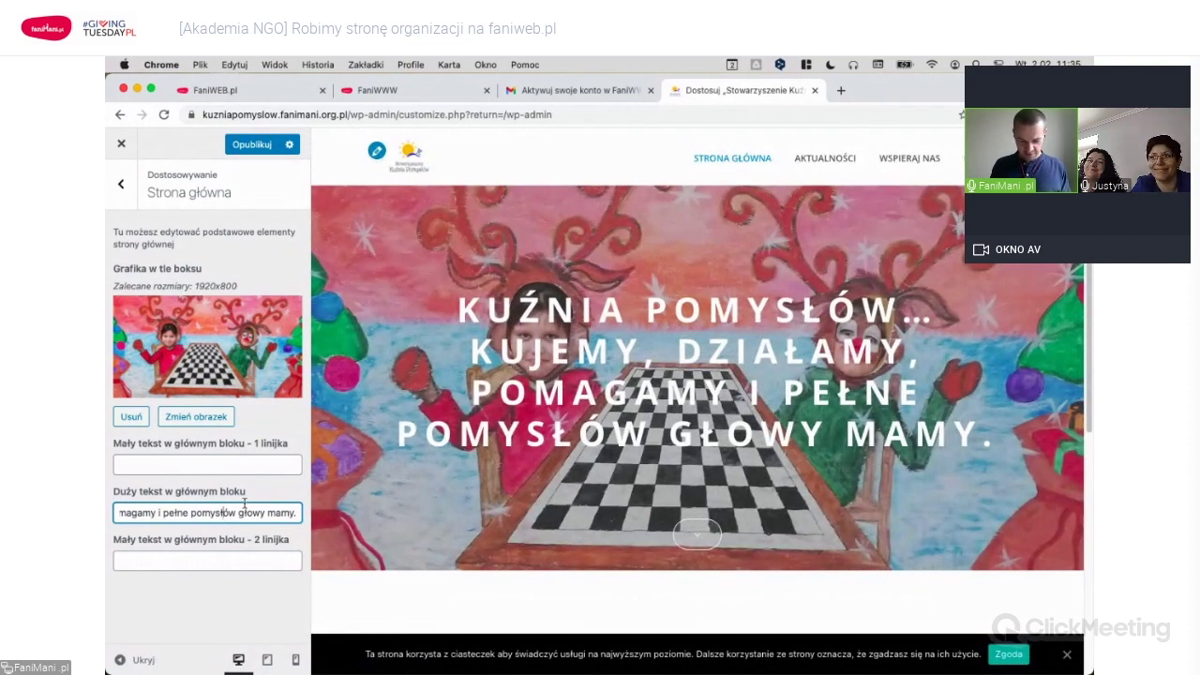
click(210, 465)
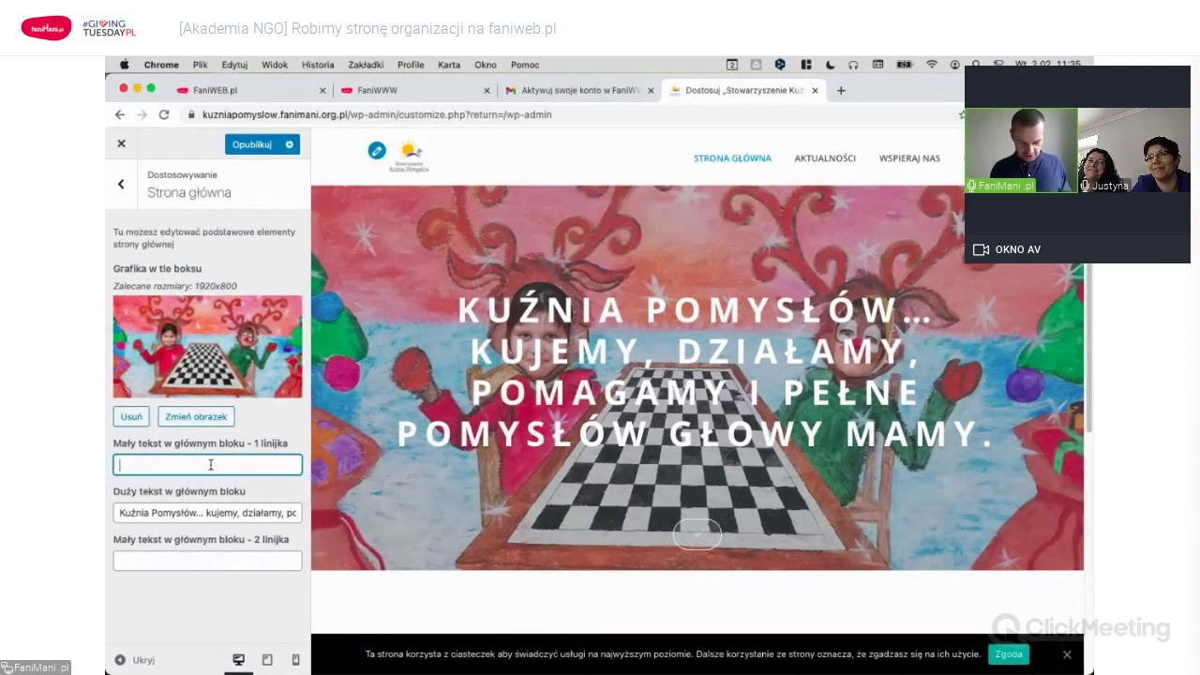
click(204, 511)
key(super+shift+Left)
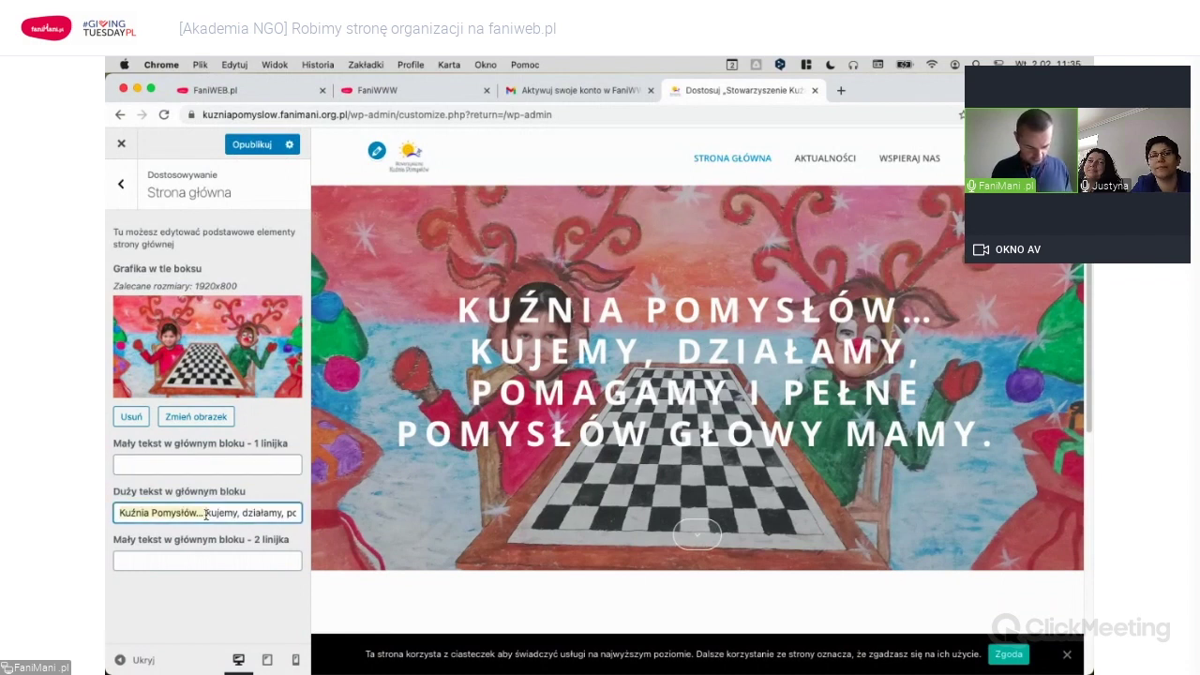
key(super+x)
Make the small first hero line read 'Stowarzyszenie Kuźnia Pomysłów' and check the preview.
click(181, 464)
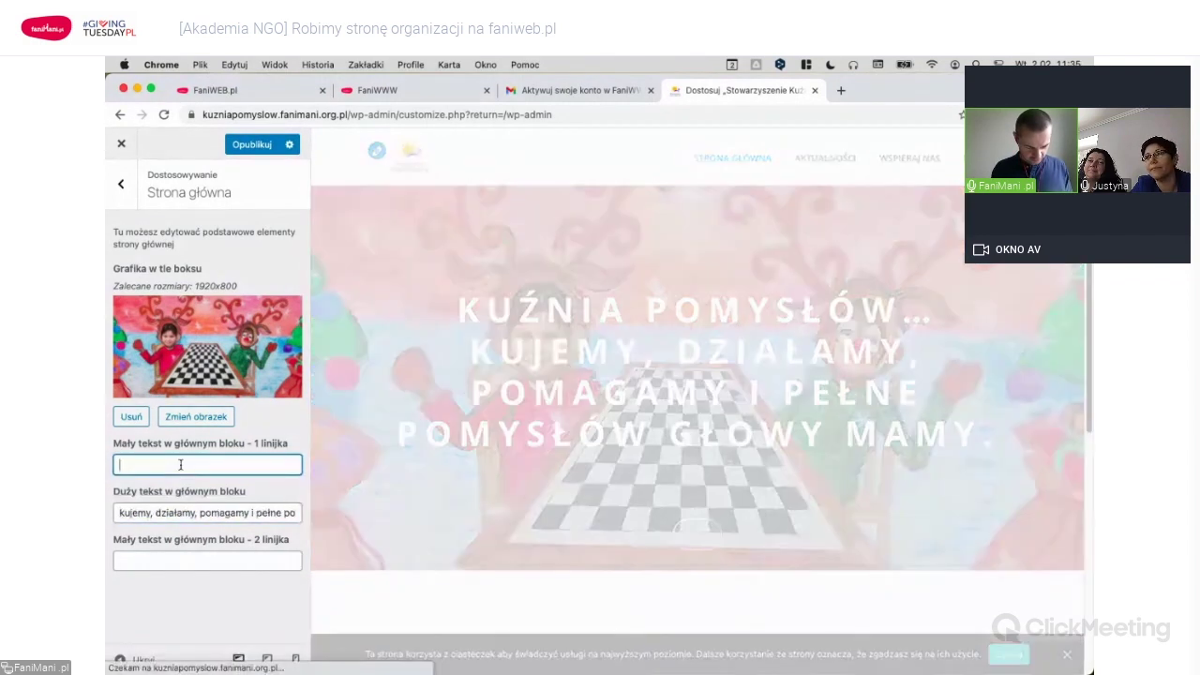
key(super+v)
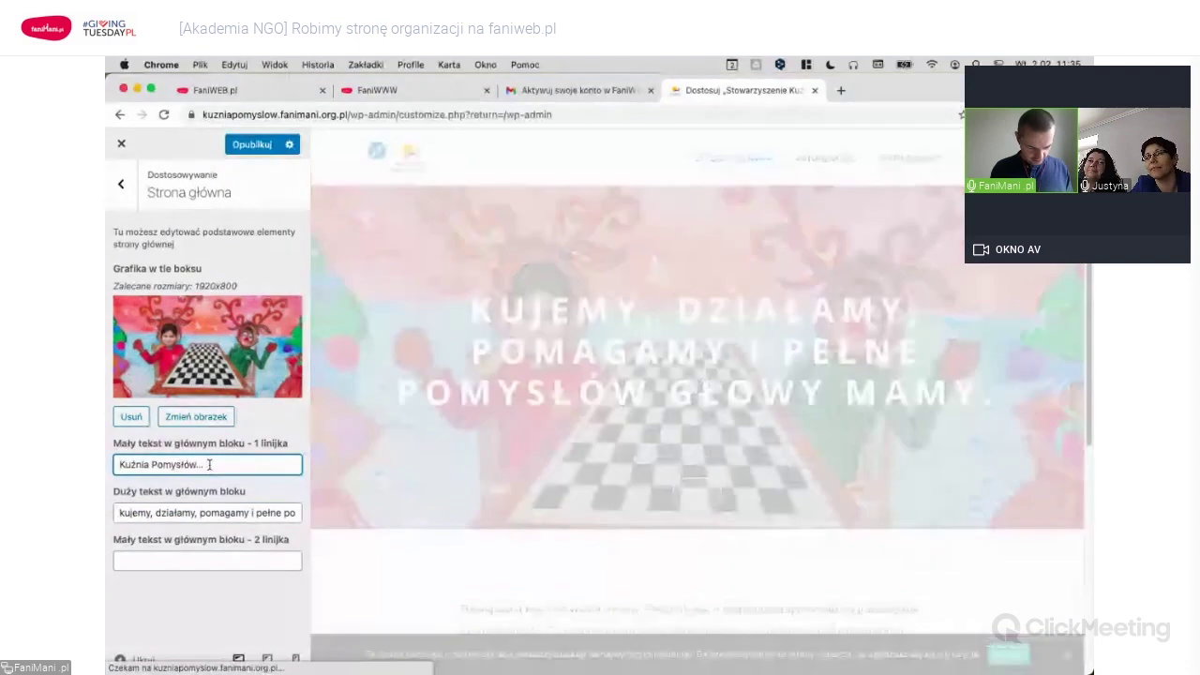
key(super+Left)
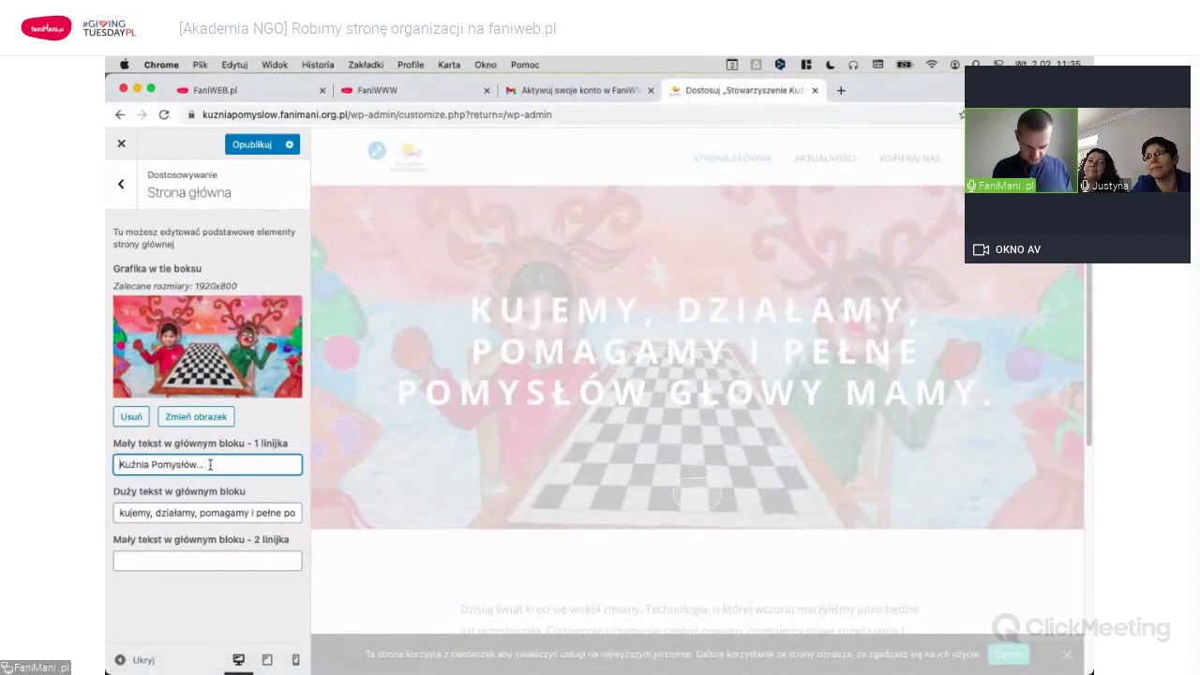
text(Stowar)
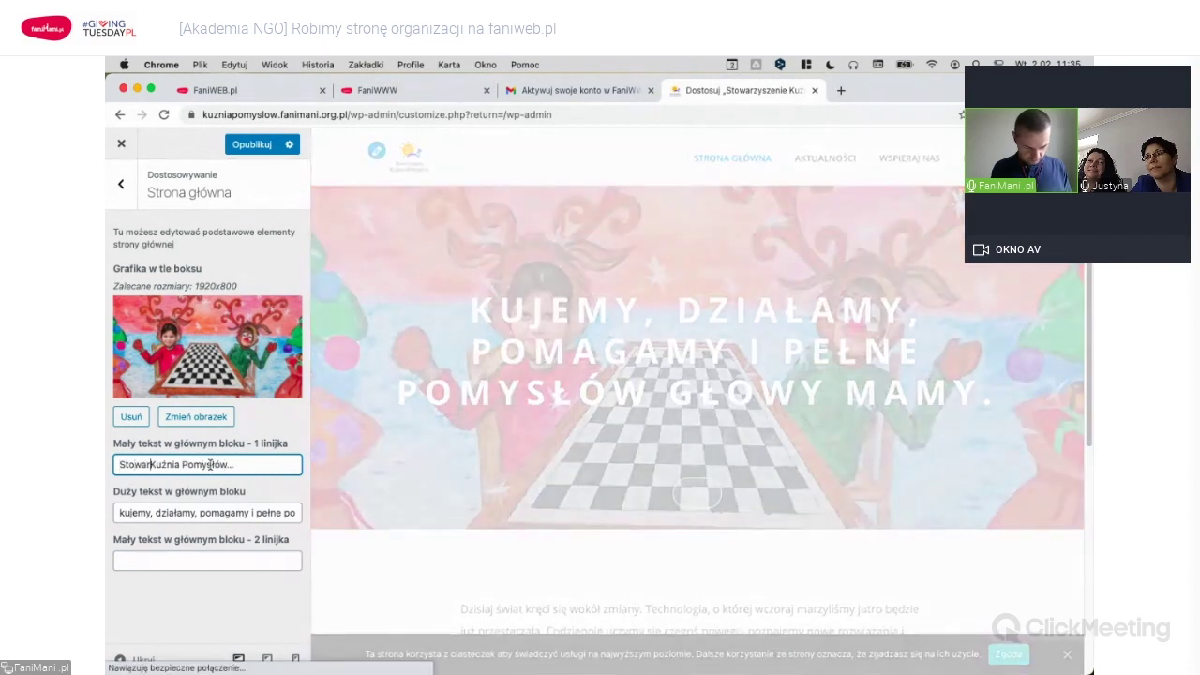
text(zyszenie)
key(super+Right)
key(BackSpace)
key(BackSpace)
text(ów)
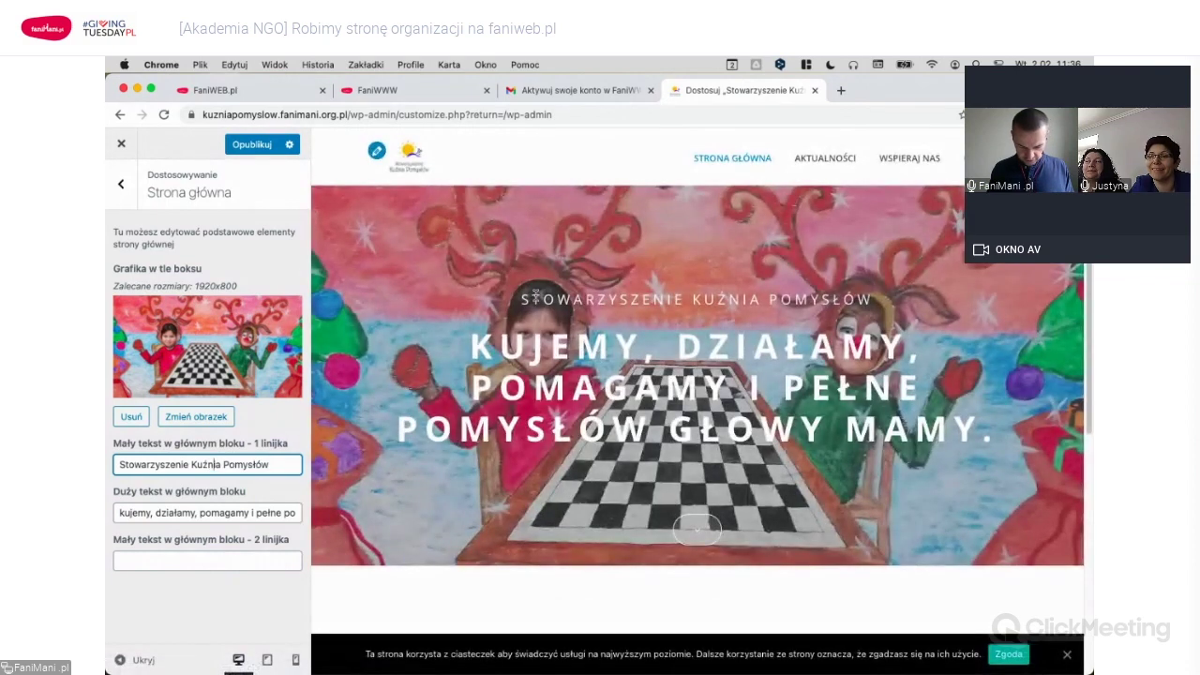
double_click(517, 300)
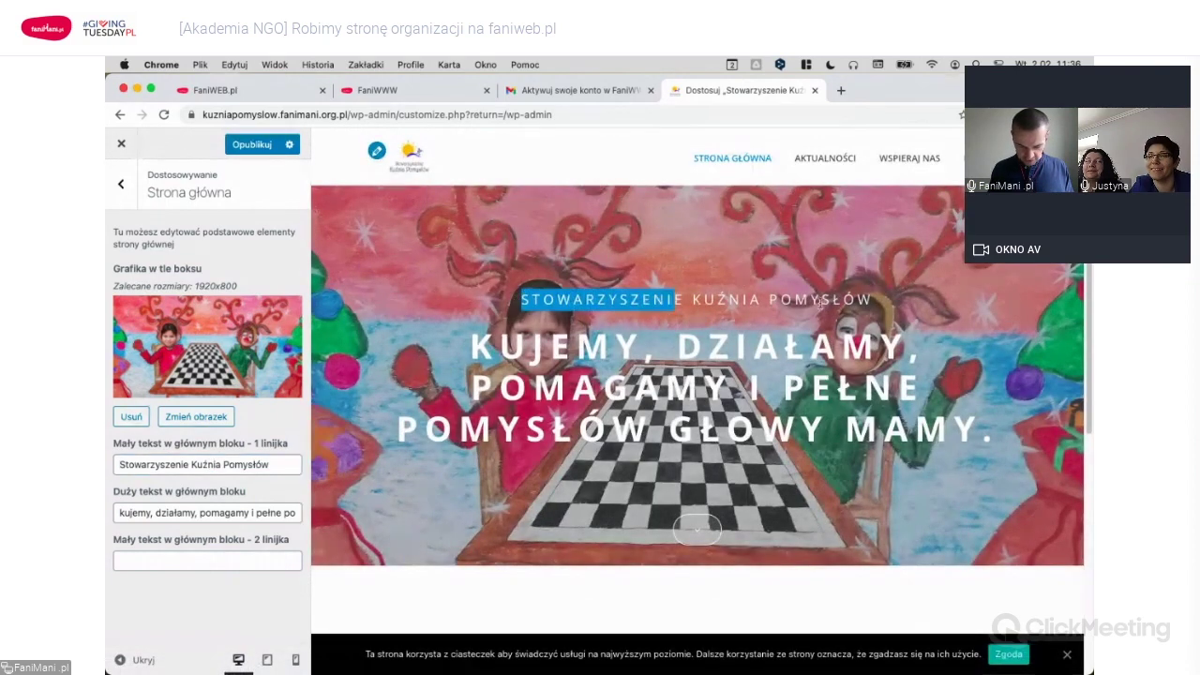
click(745, 322)
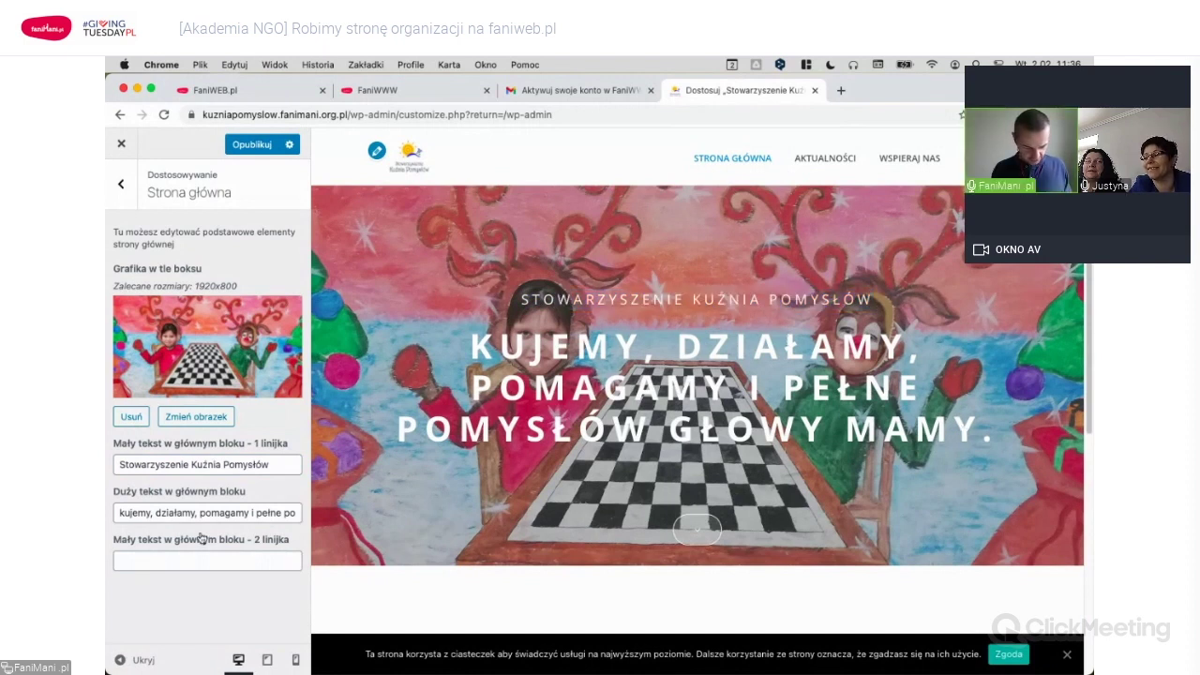
click(222, 513)
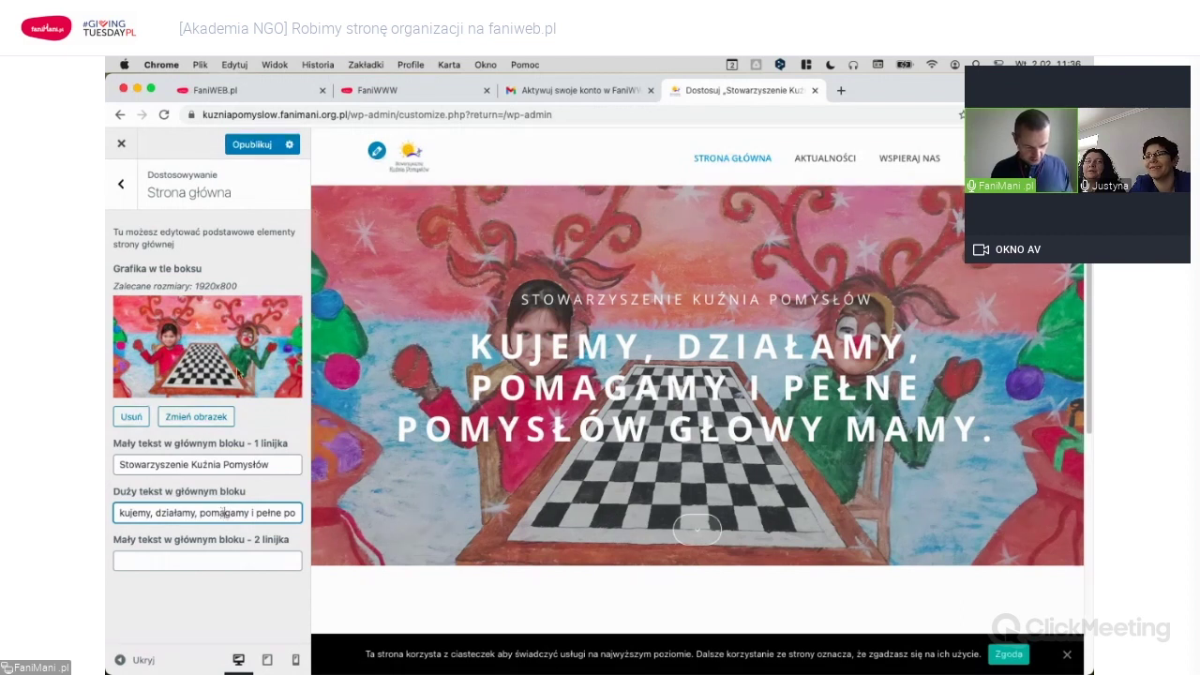
click(134, 184)
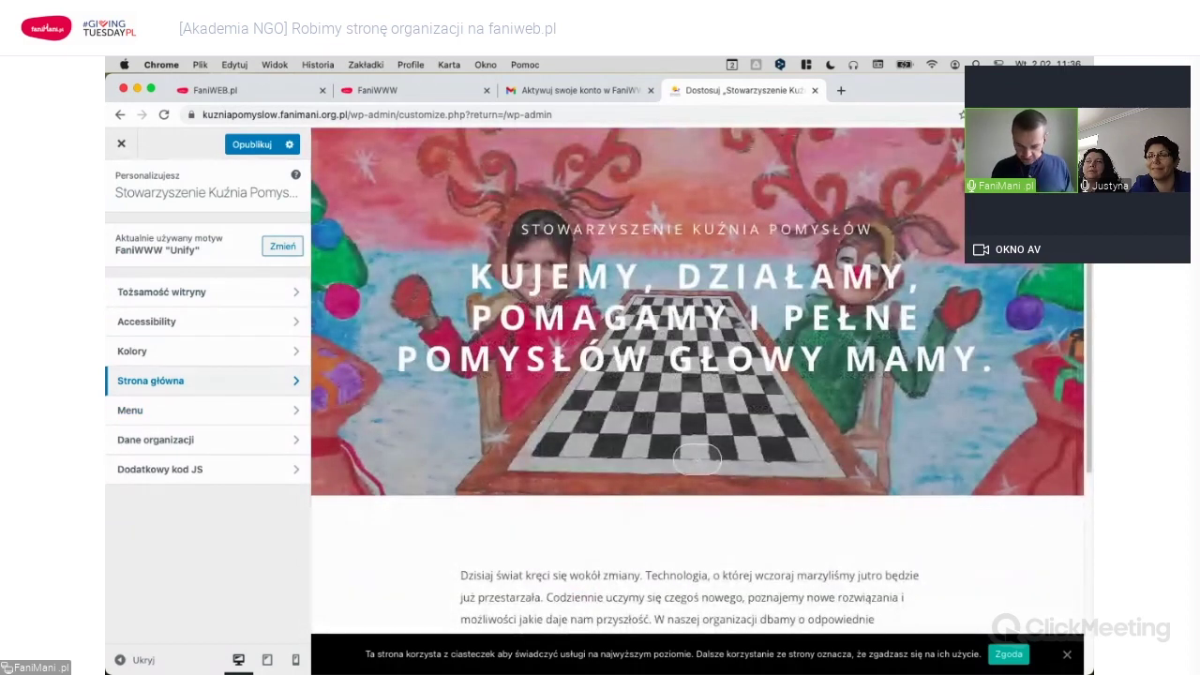
In the main navigation menu, move Wspieraj nas above Aktualności.
scroll(843, 238, up, 2)
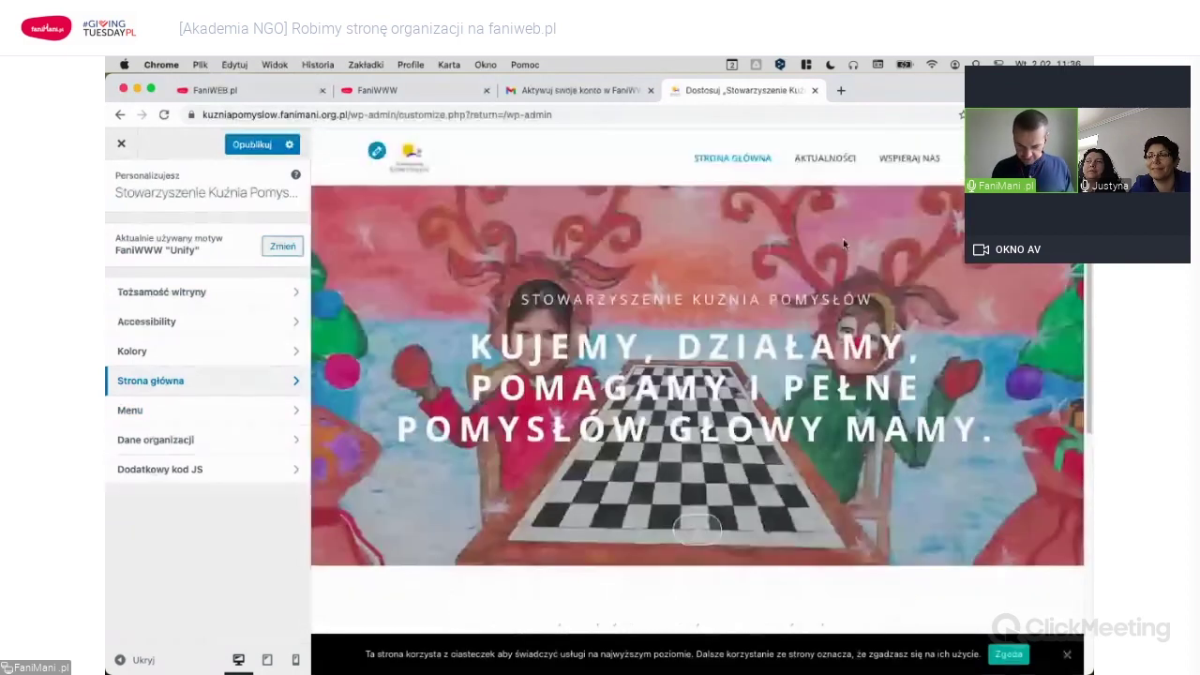
click(194, 408)
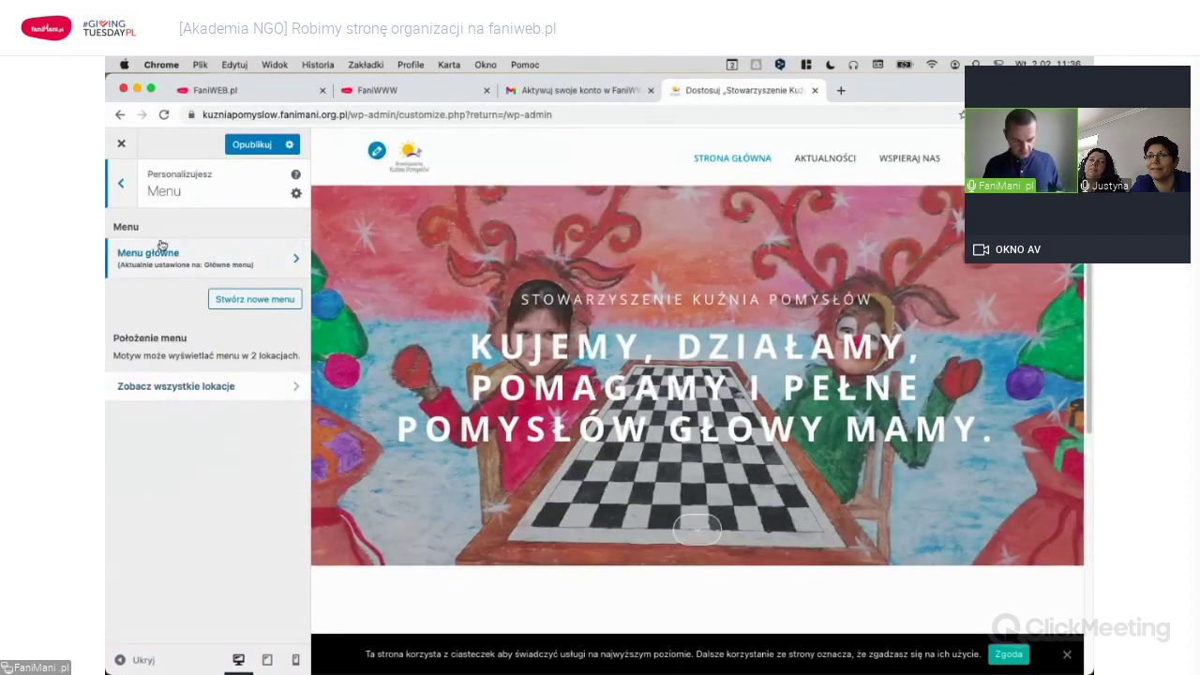
click(214, 260)
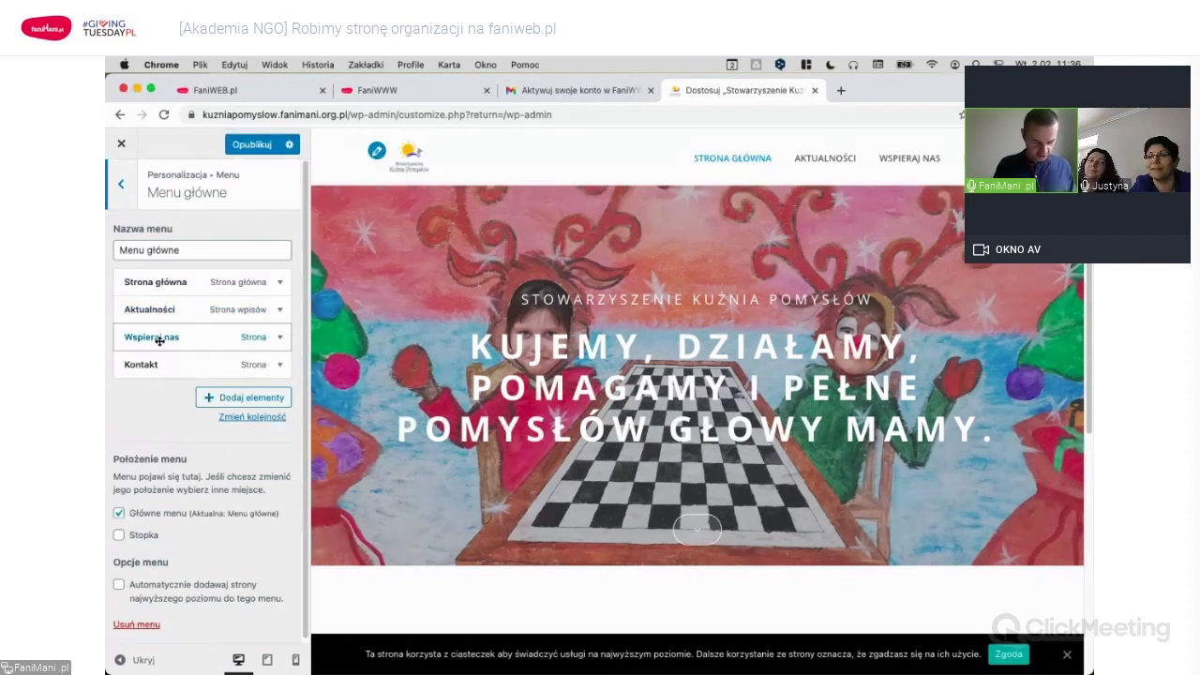
drag(159, 340, 158, 309)
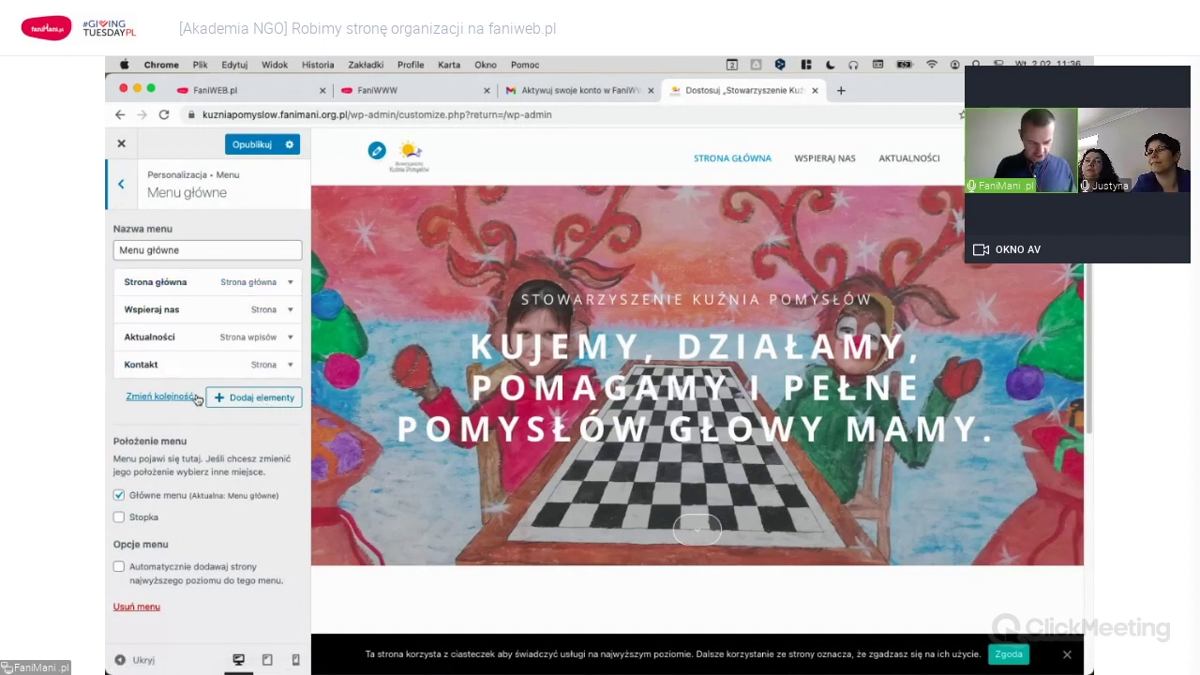
Create a new 'O nas' page in the menu and place it right after Strona główna.
click(267, 401)
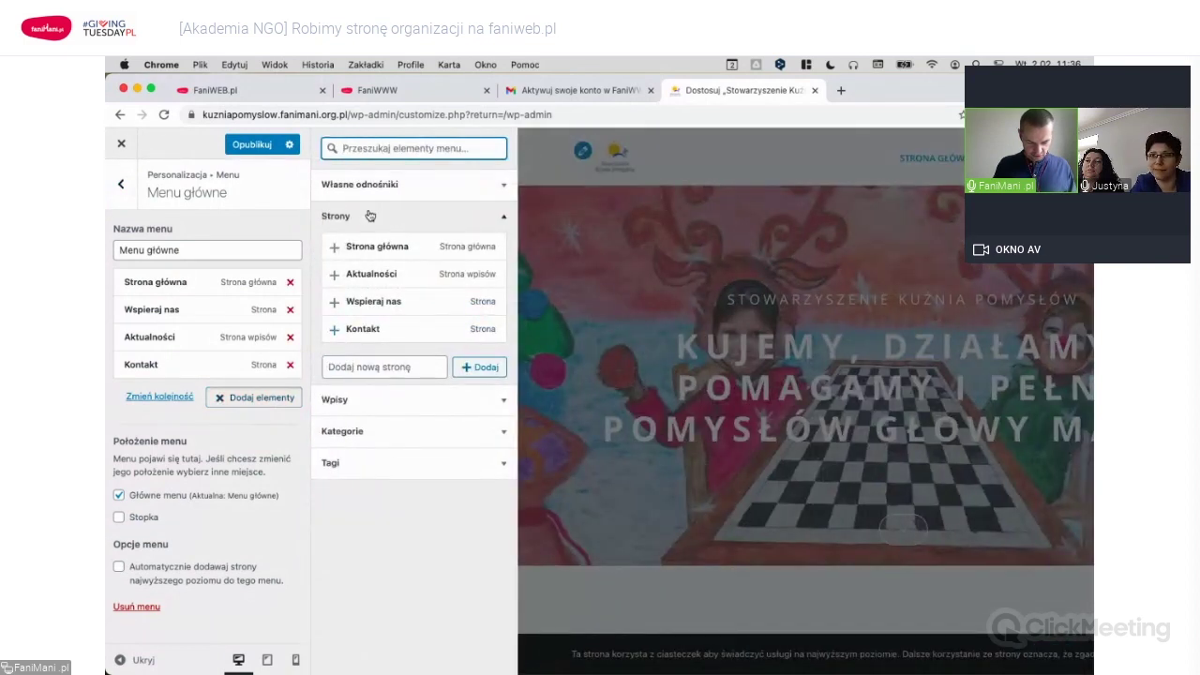
click(381, 368)
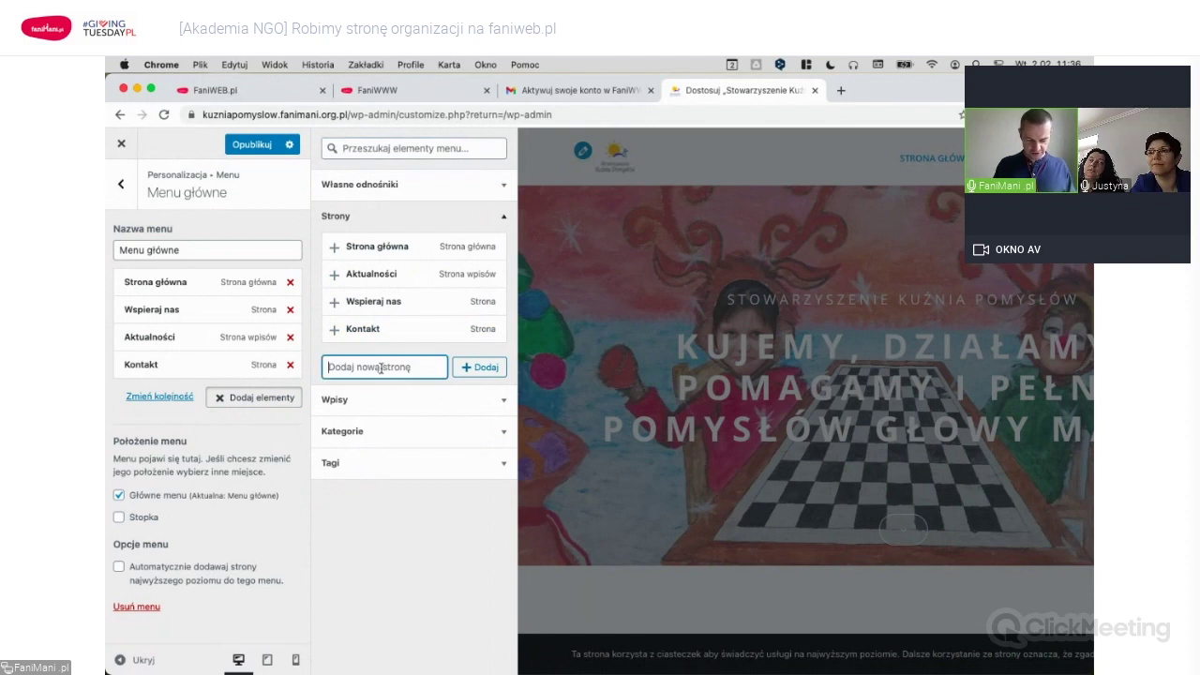
text(O nas)
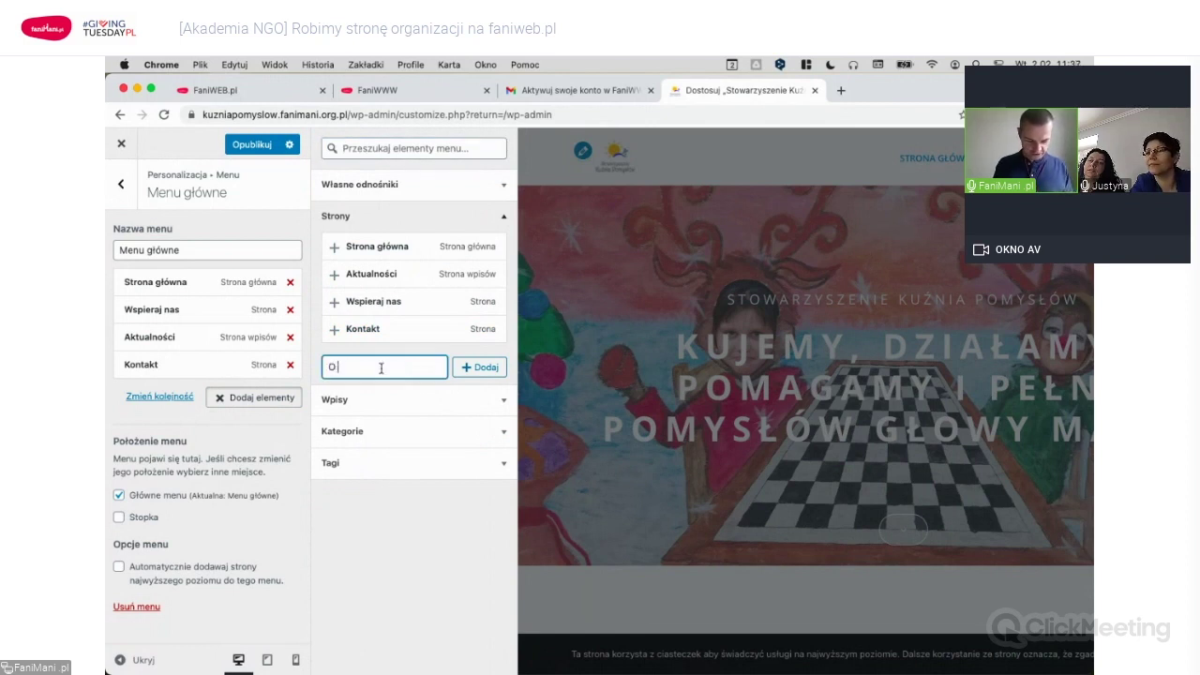
click(486, 370)
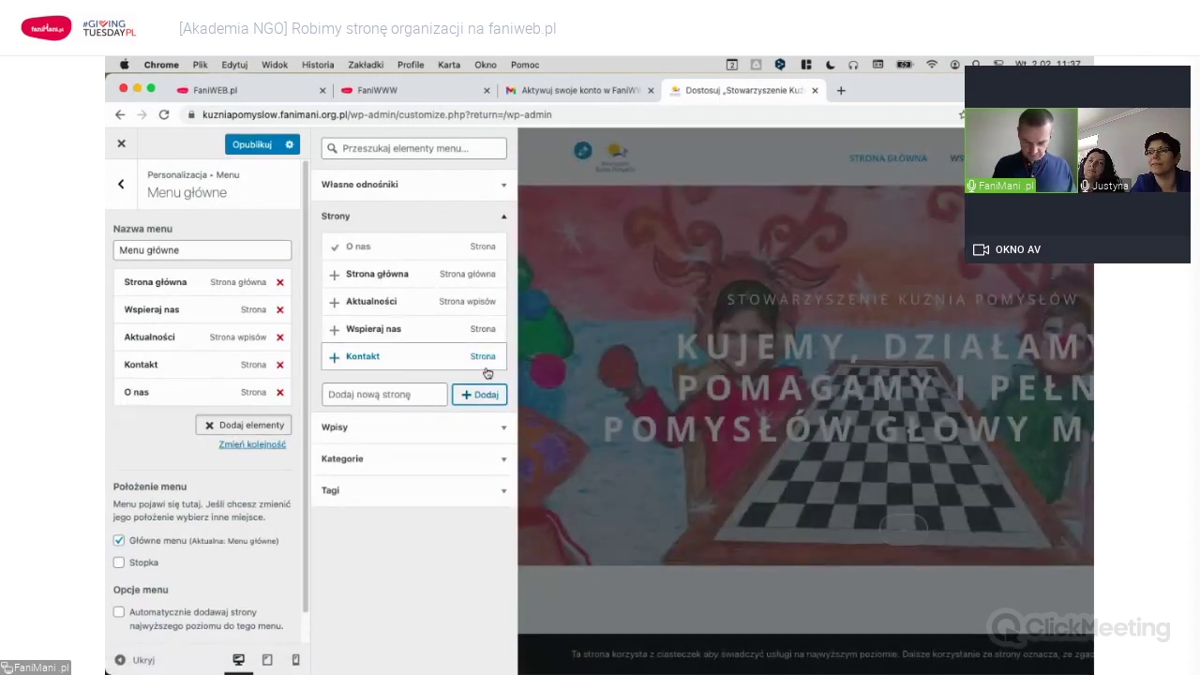
click(250, 426)
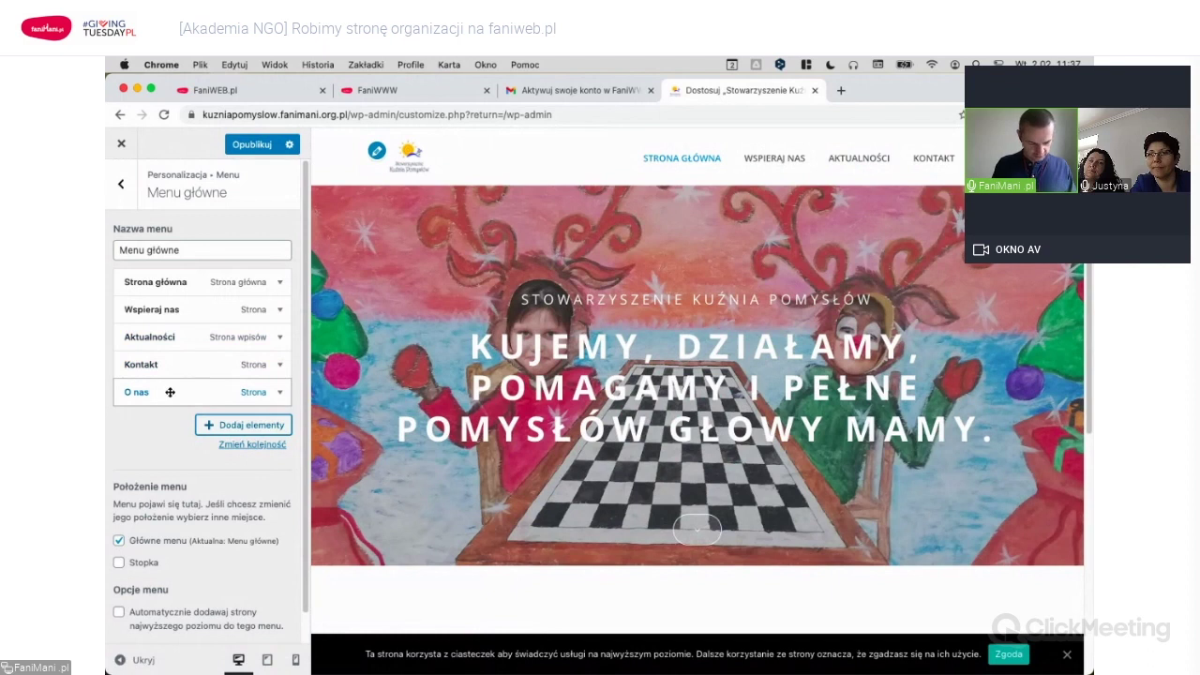
drag(170, 393, 200, 312)
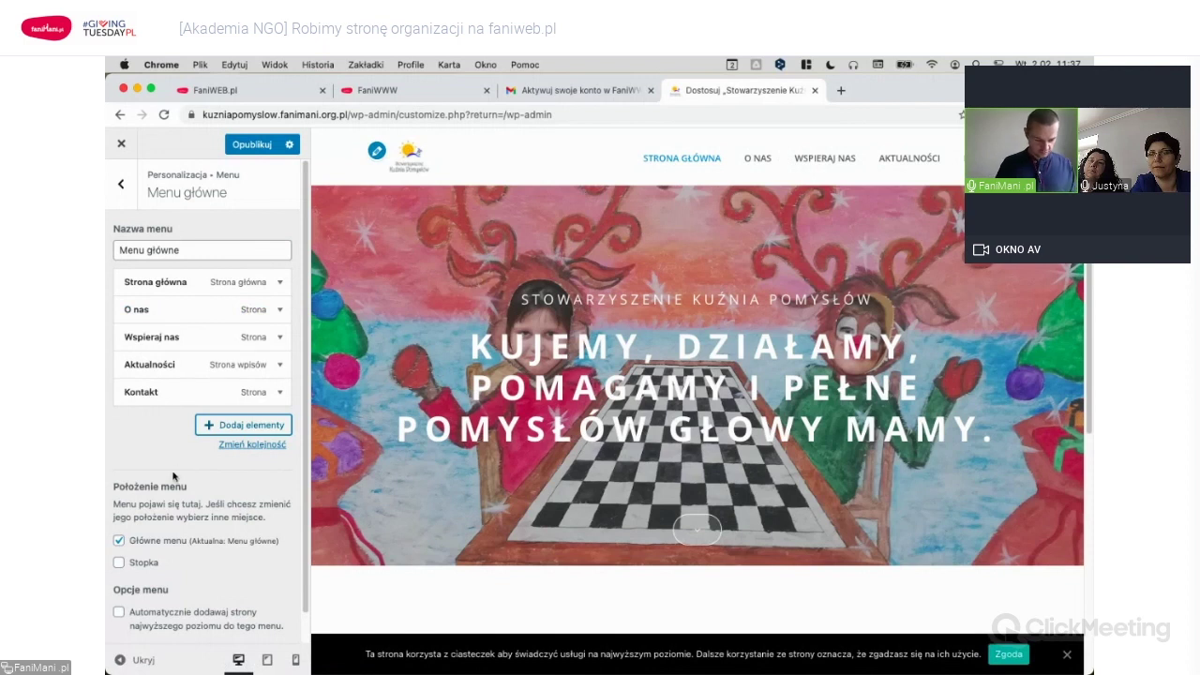
Finish ordering Menu główne as Strona główna, O nas, Wspieraj nas, Aktualności, Kontakt.
scroll(173, 468, down, 1)
scroll(174, 476, up, 1)
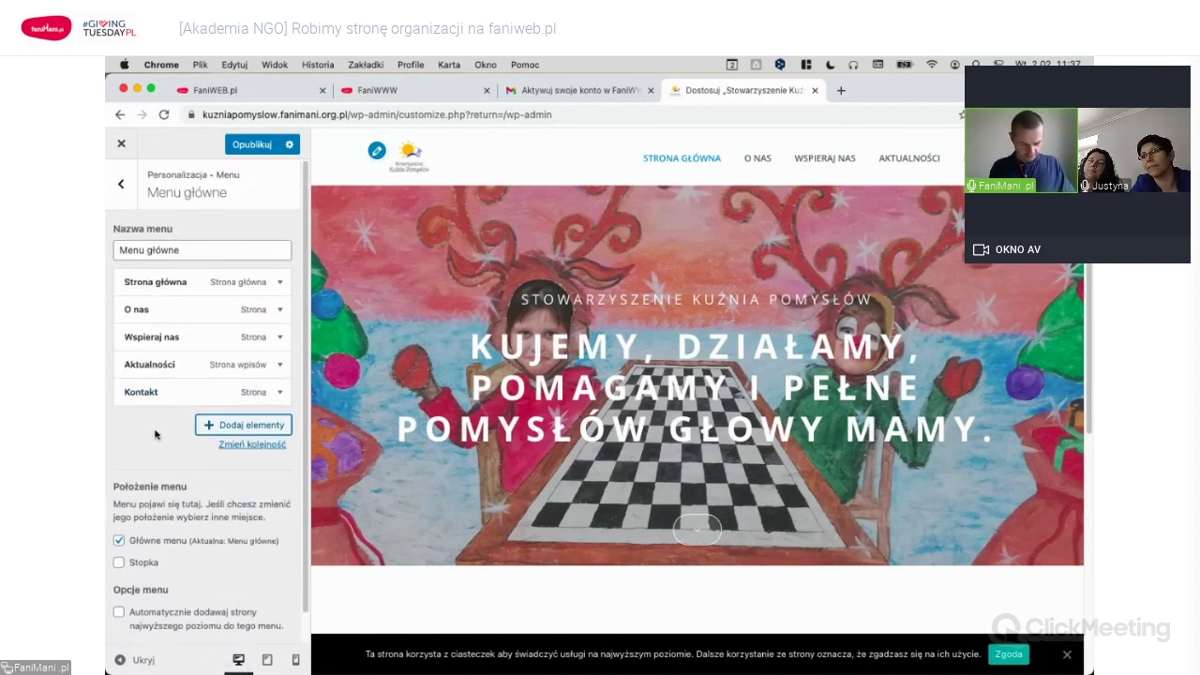
click(267, 447)
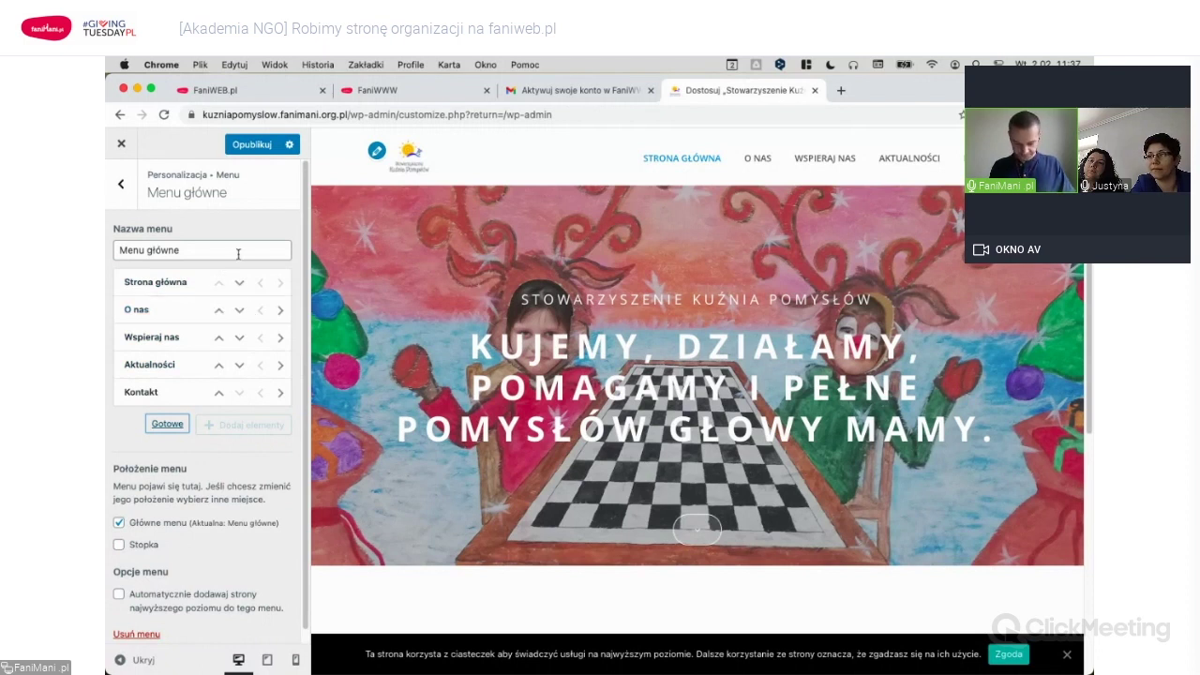
click(168, 425)
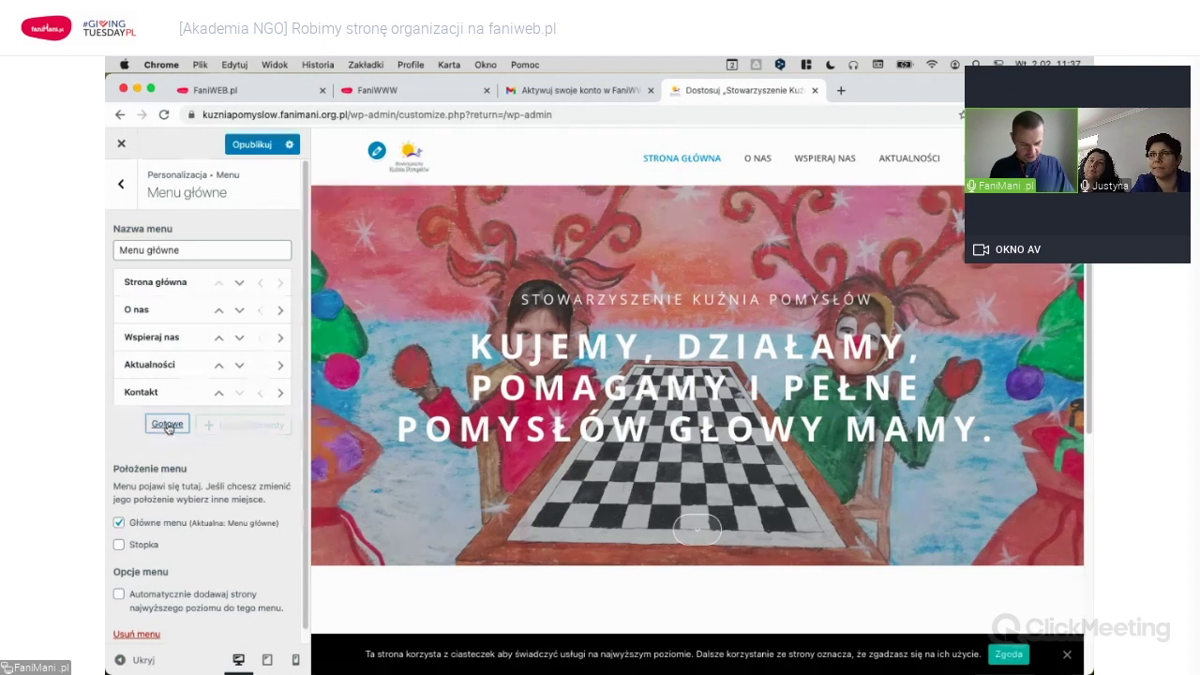
click(120, 183)
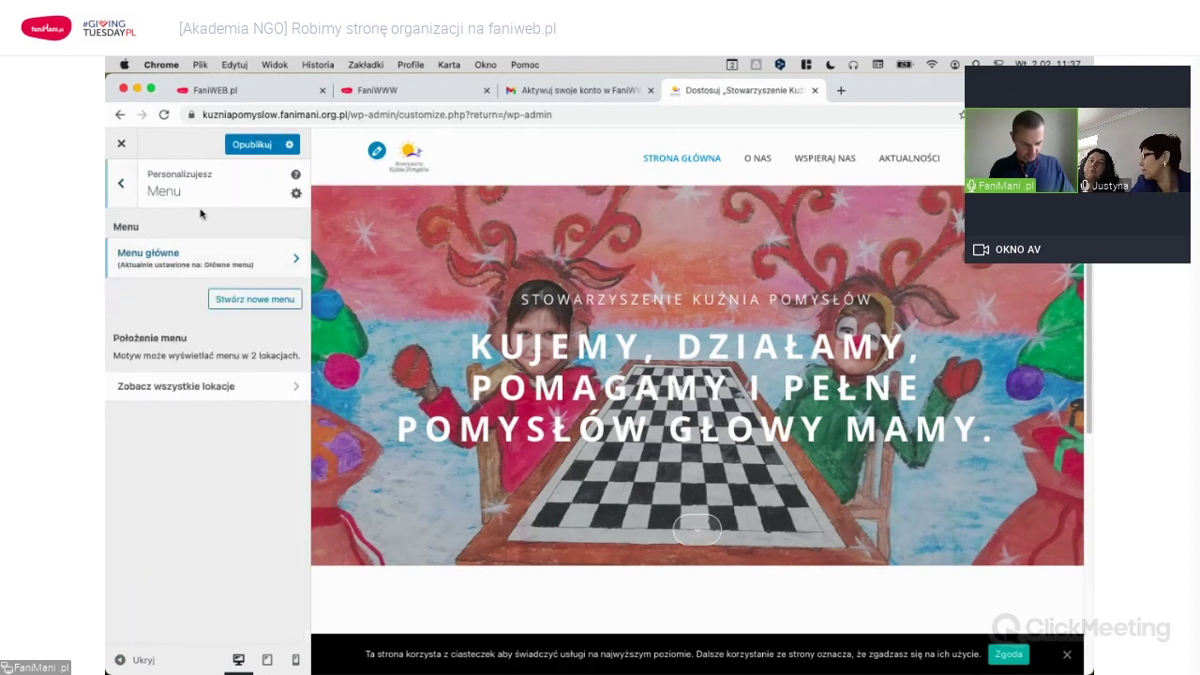
click(122, 186)
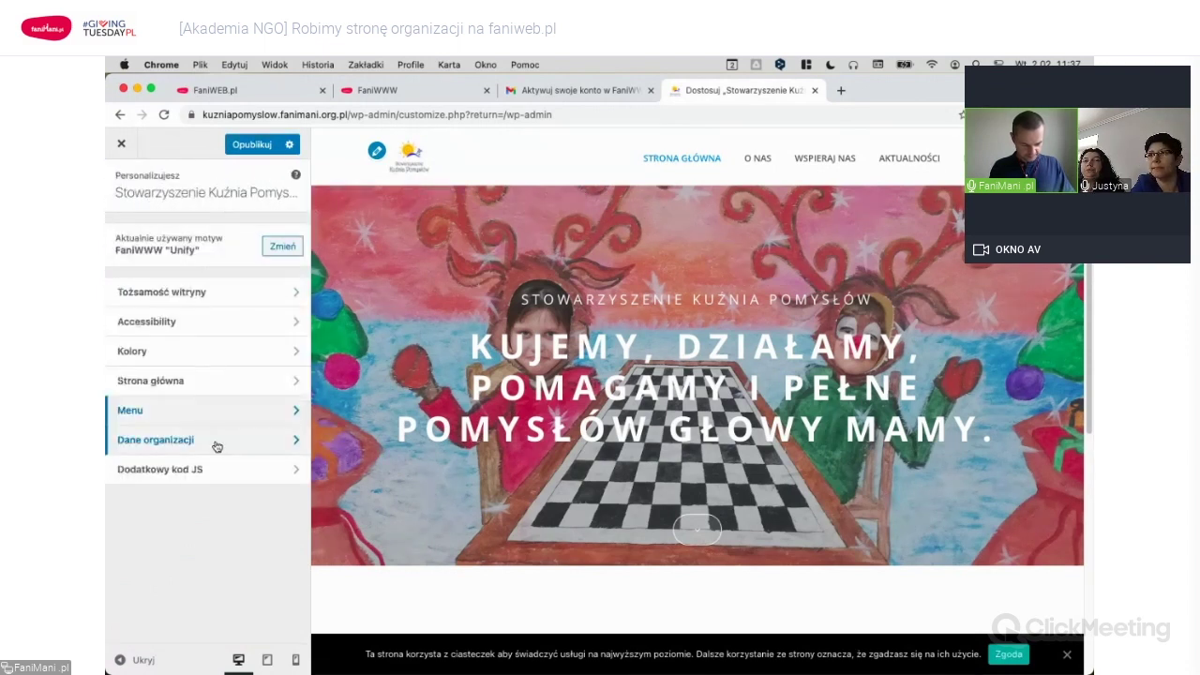
click(221, 446)
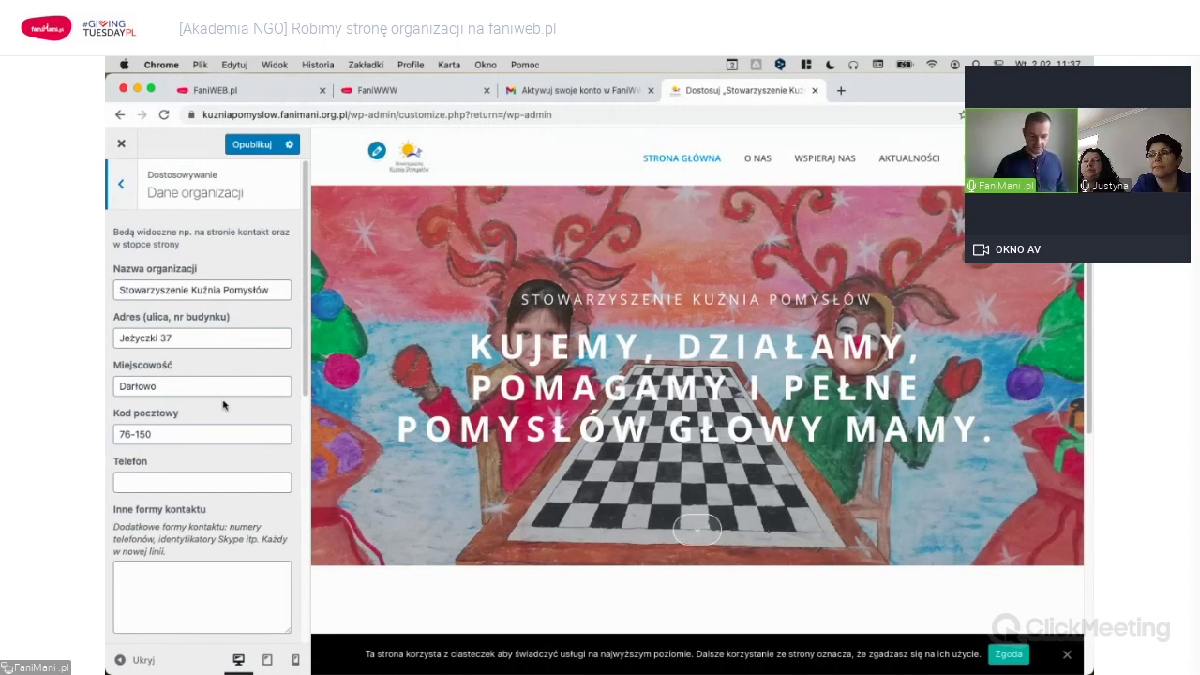
scroll(223, 403, down, 3)
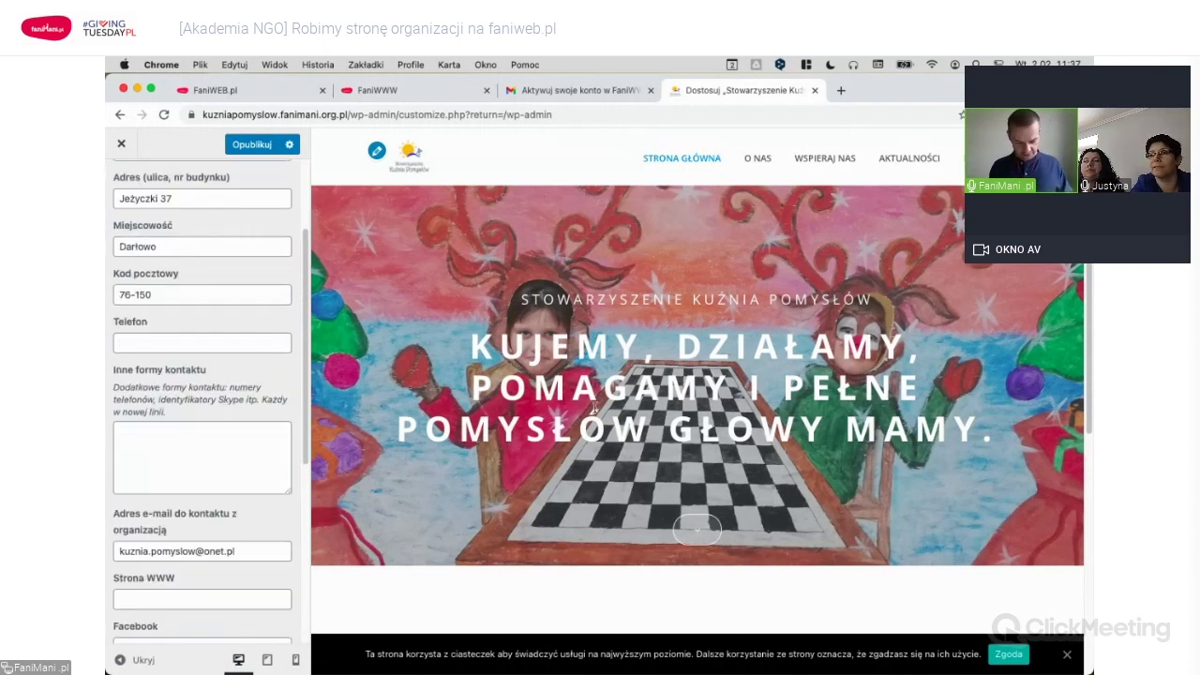
scroll(685, 419, down, 1)
scroll(684, 419, down, 10)
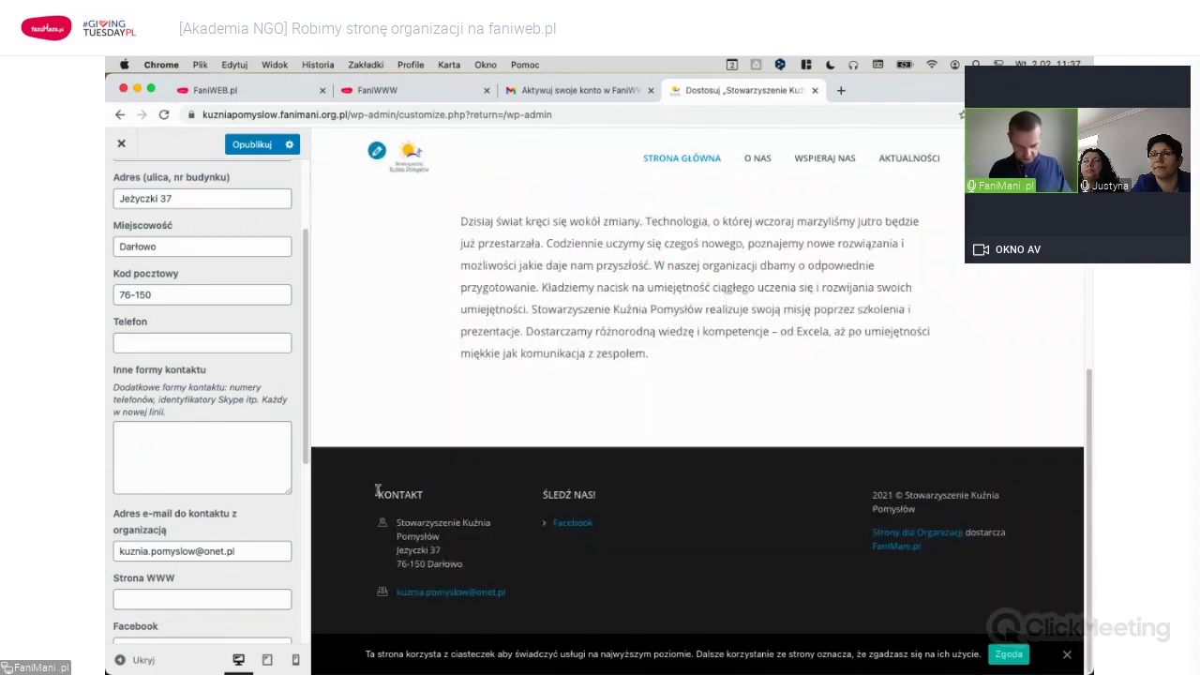
drag(395, 523, 478, 568)
click(459, 586)
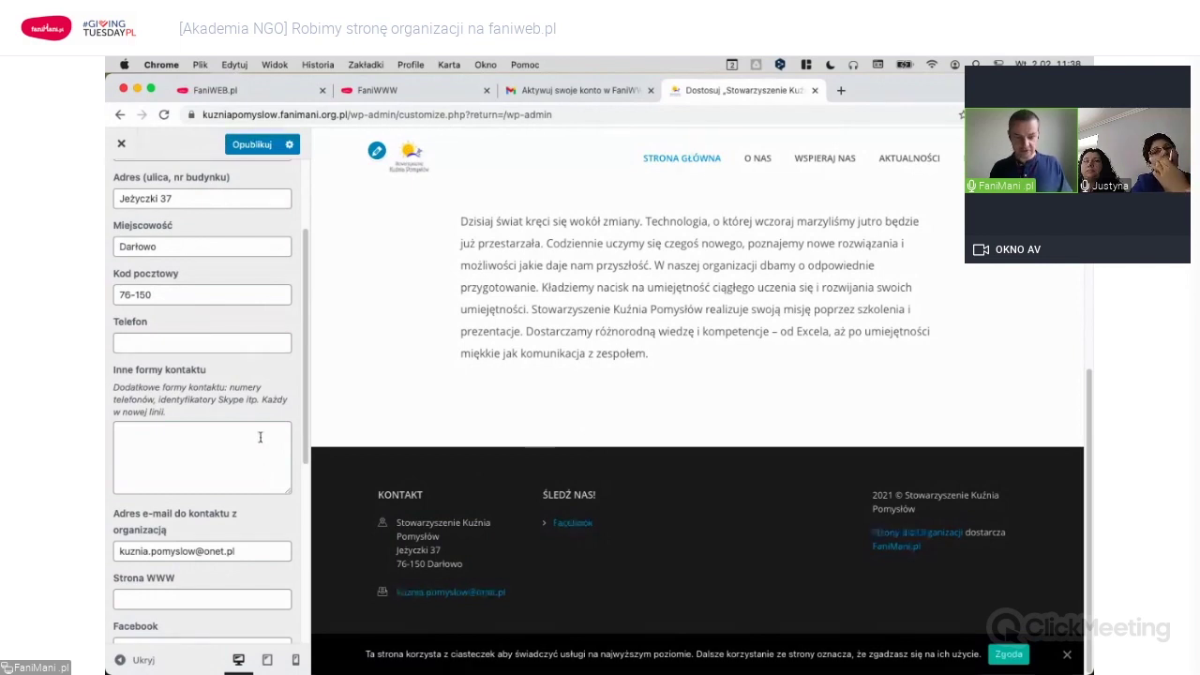
scroll(241, 421, down, 4)
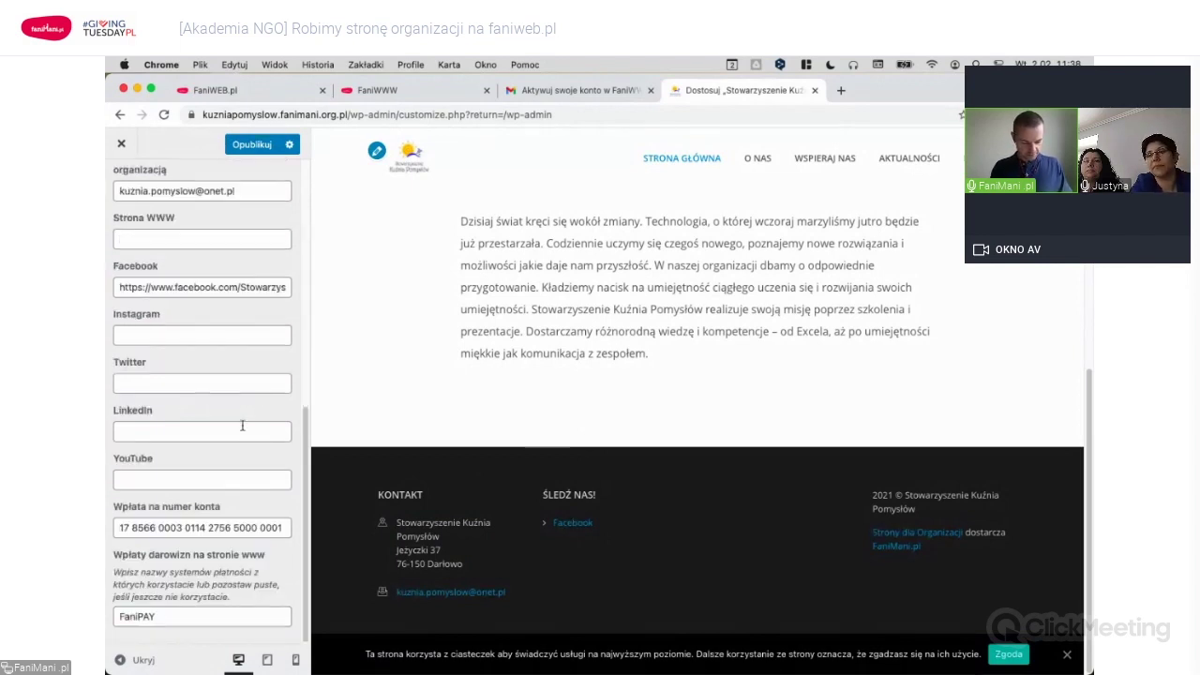
scroll(243, 430, up, 6)
click(120, 184)
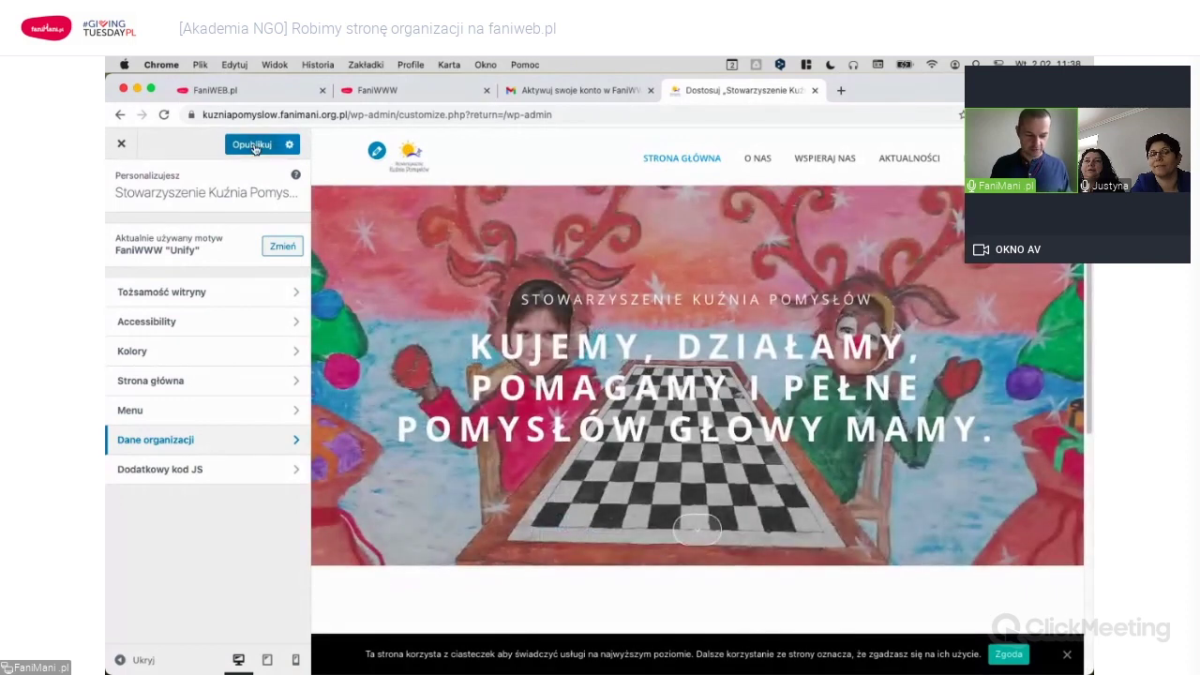
Publish the changes and load kuzniapomyslow.fanimani.org.pl in a new browser tab.
click(253, 145)
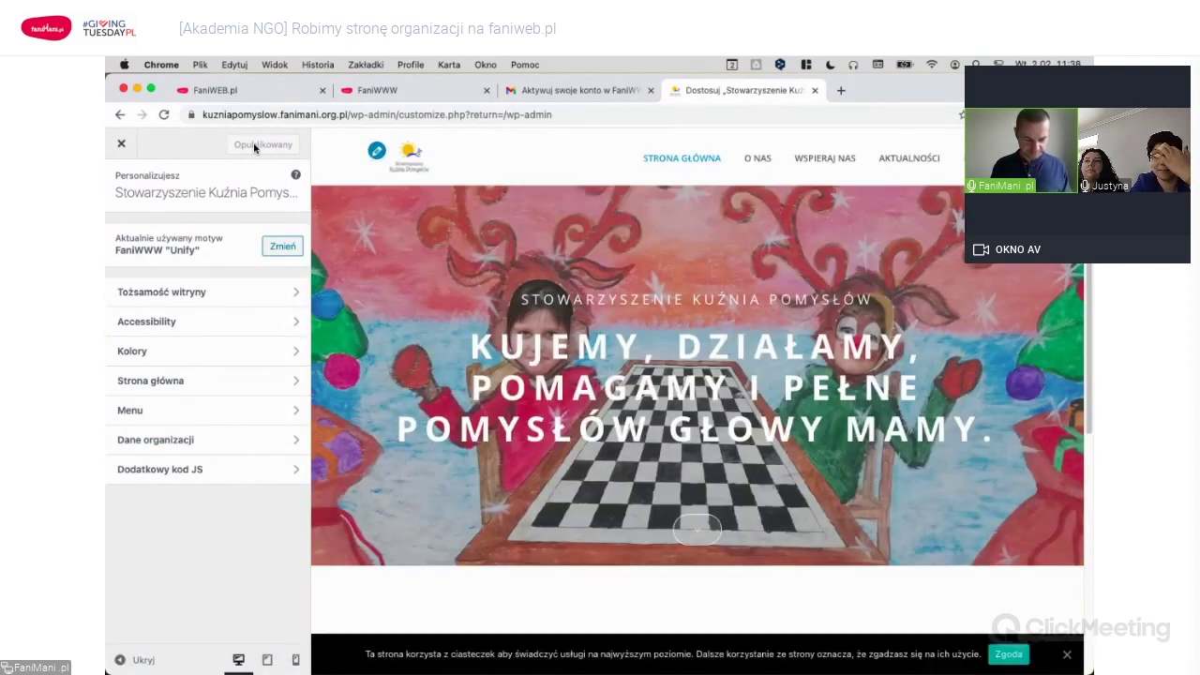
click(388, 114)
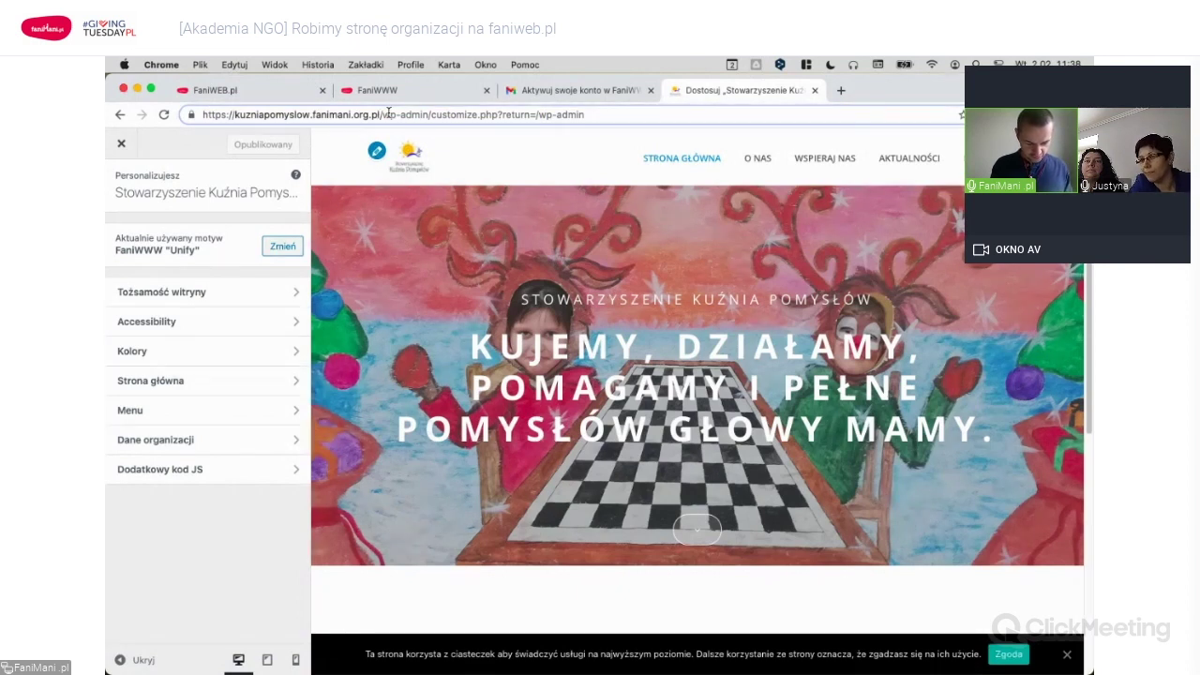
key(shift+super+Left)
key(super+c)
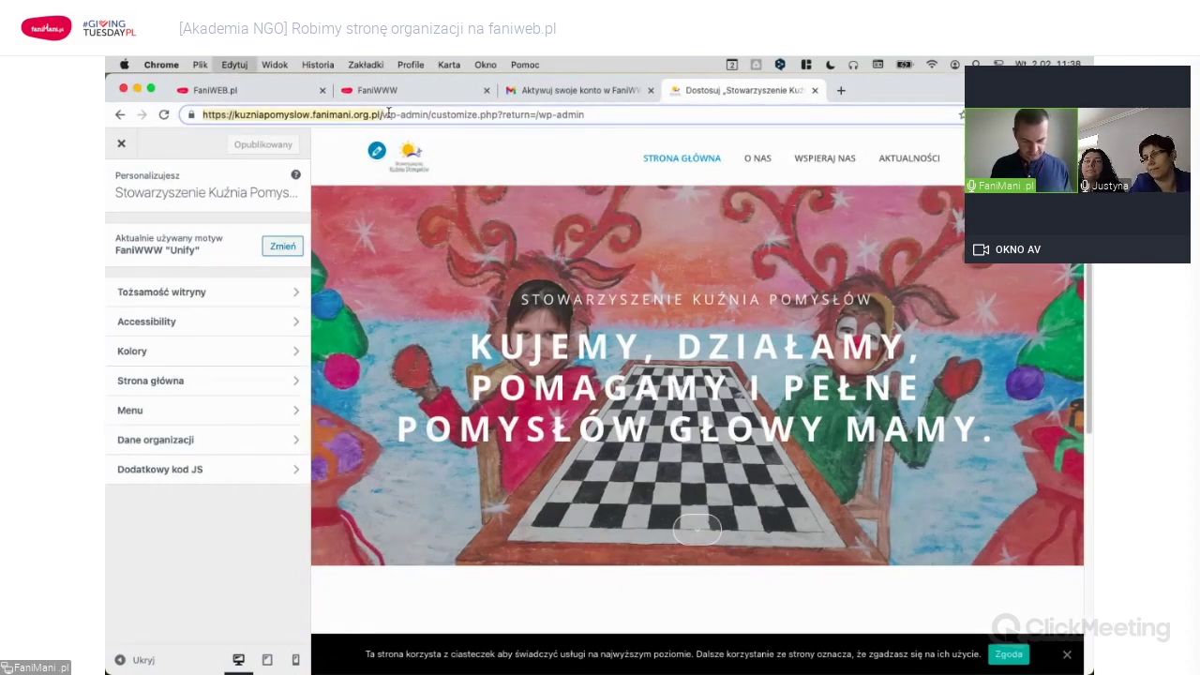
click(841, 90)
key(super+v)
key(Return)
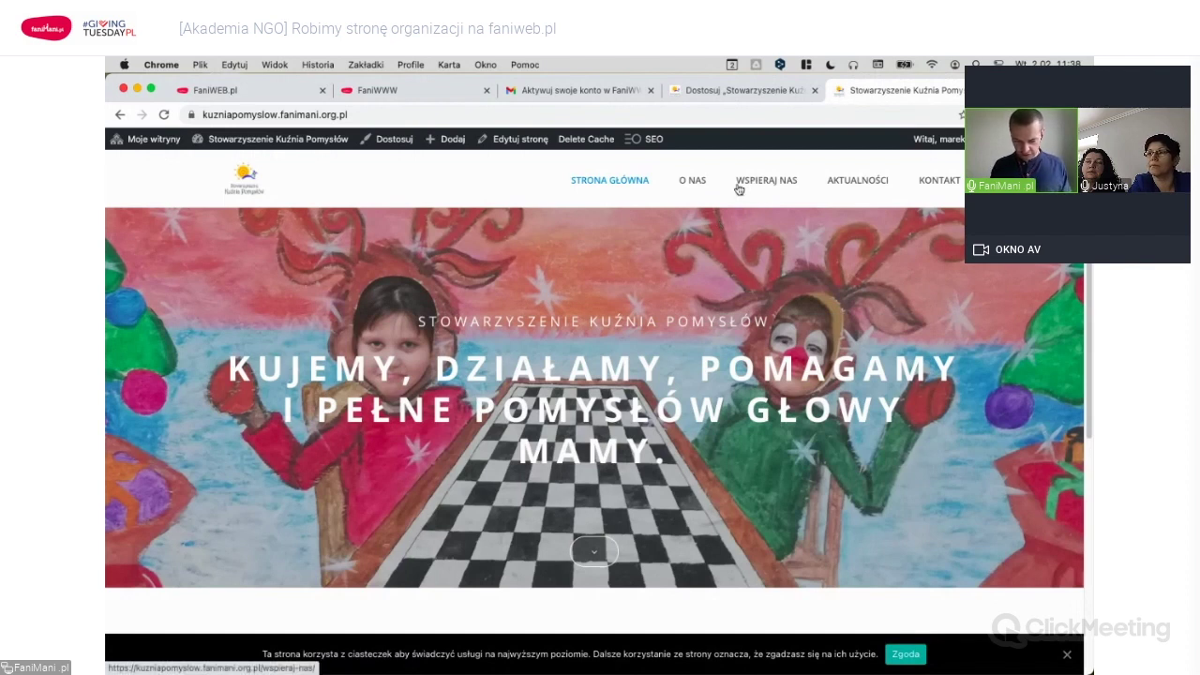
Visit the O nas and Wspieraj nas pages, highlighting the donation details.
click(694, 181)
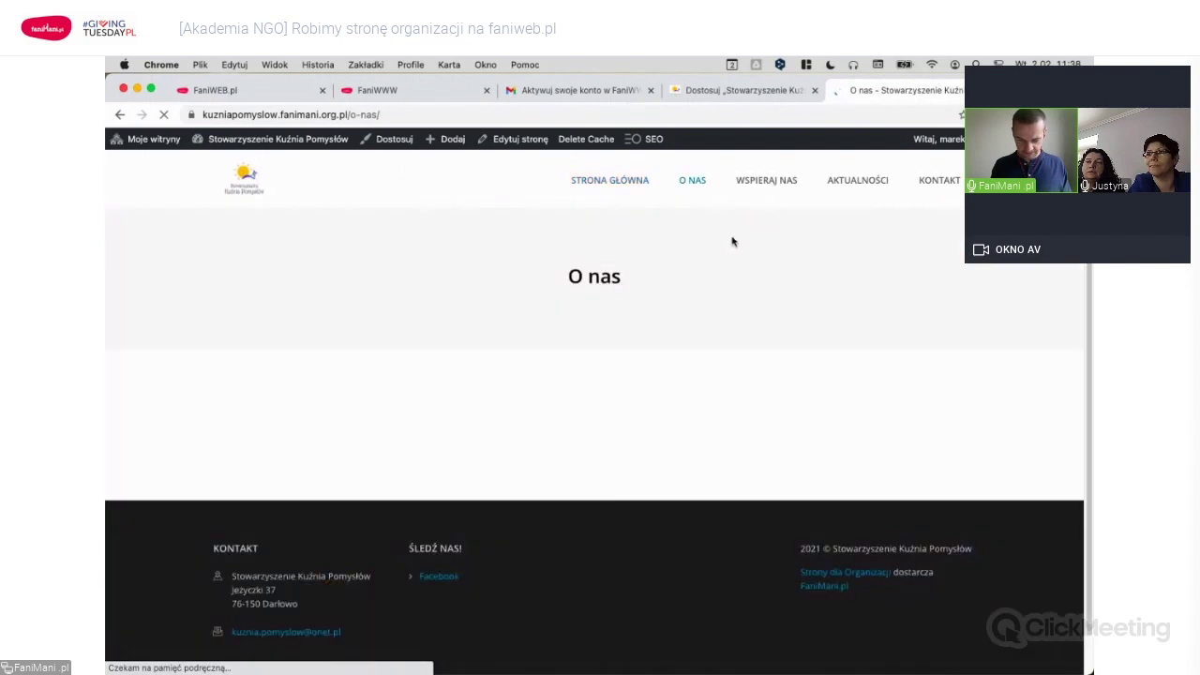
click(767, 183)
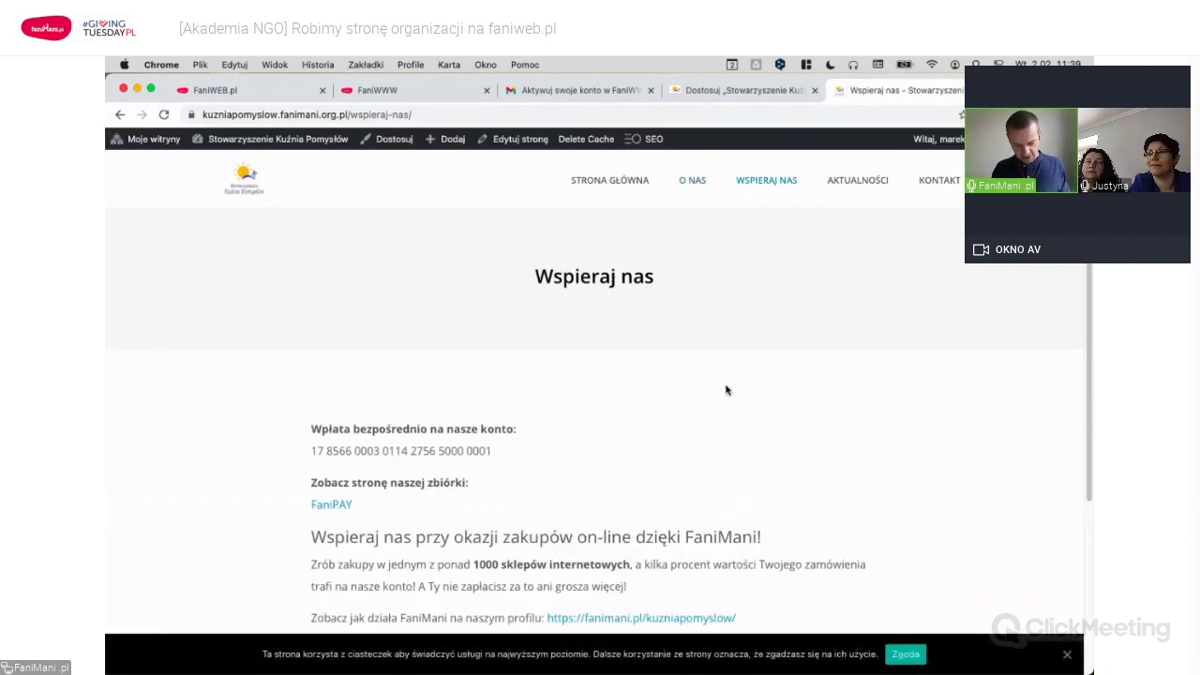
scroll(609, 375, down, 1)
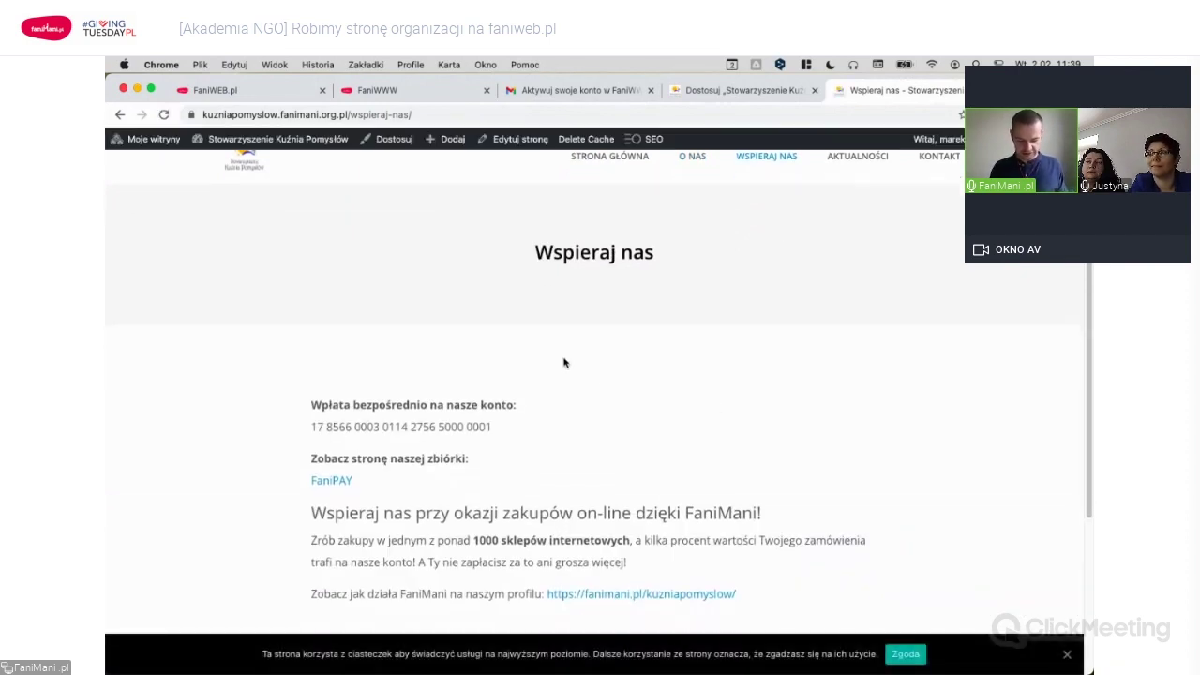
scroll(564, 363, down, 3)
scroll(396, 404, up, 2)
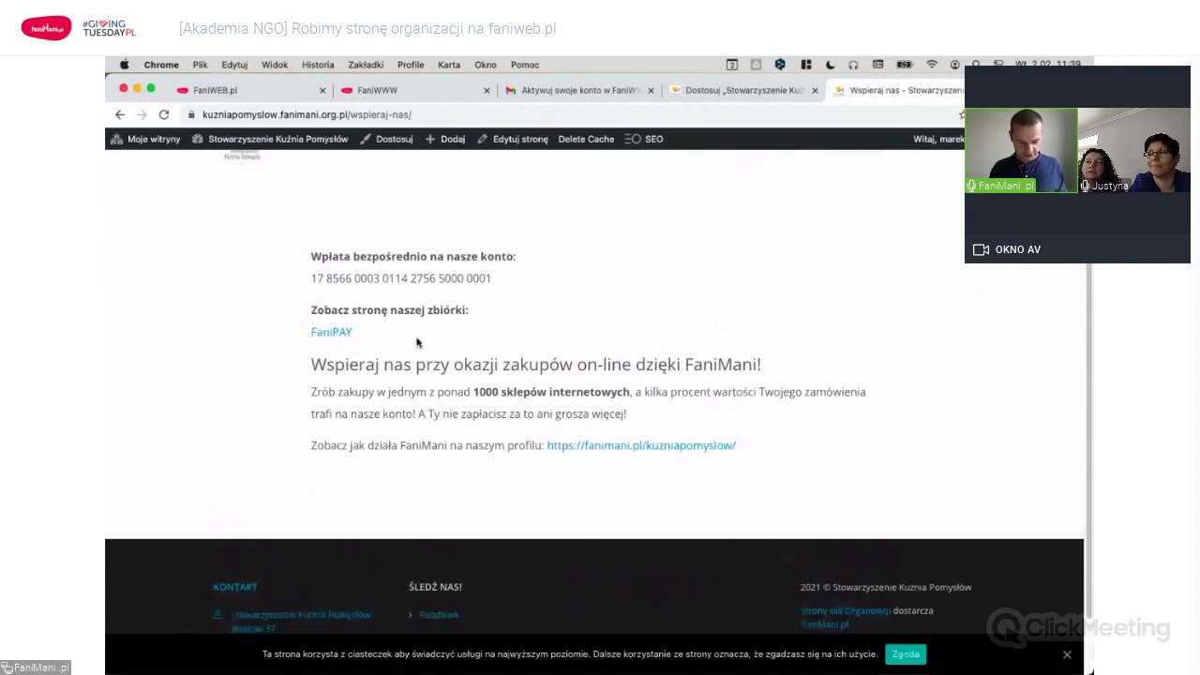
drag(312, 278, 592, 279)
click(591, 280)
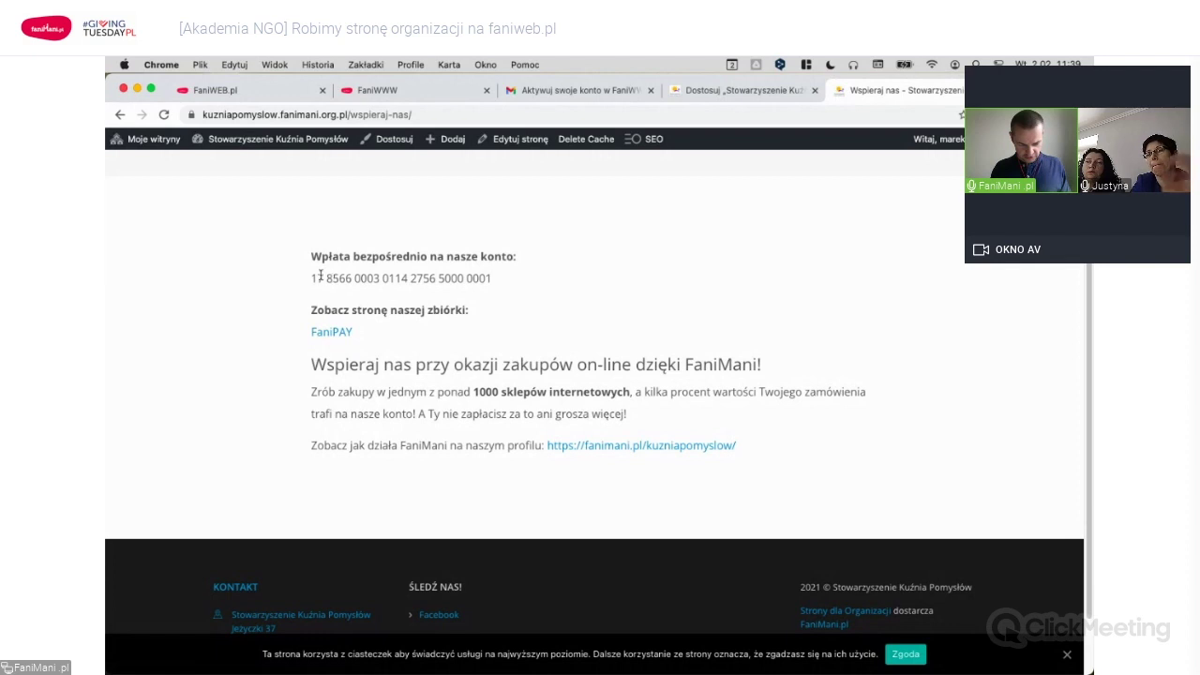
drag(409, 309, 507, 316)
click(507, 316)
scroll(504, 323, down, 1)
drag(312, 281, 473, 278)
click(513, 283)
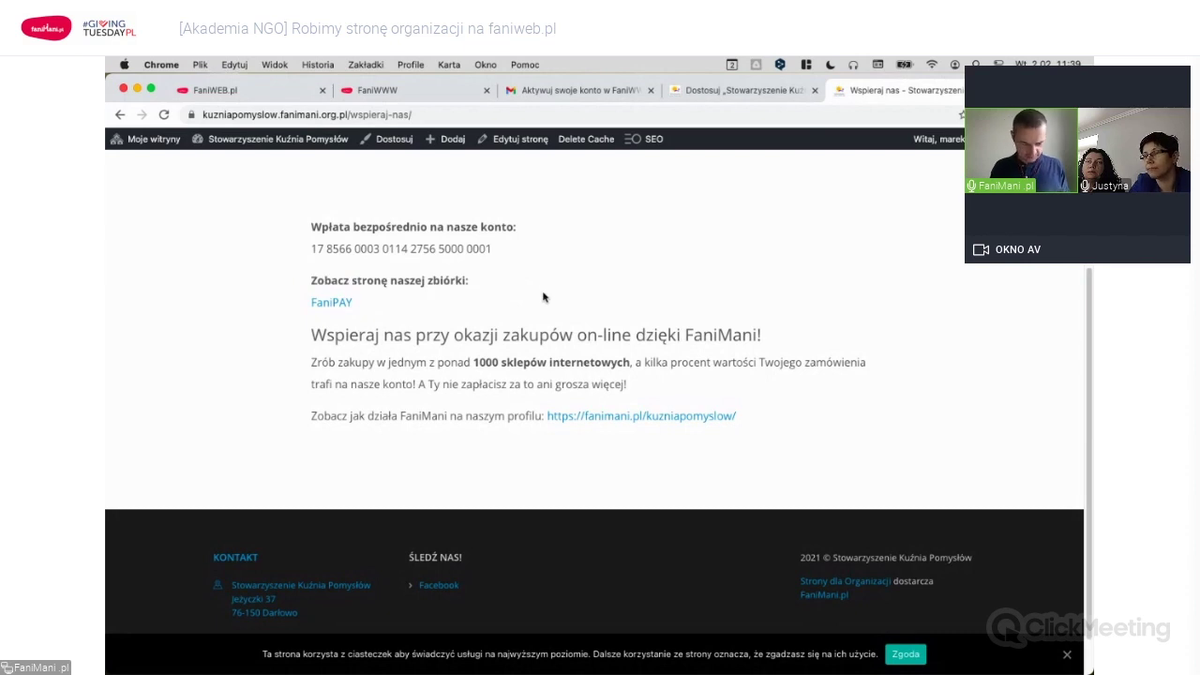
Capture a region screenshot of the Wspieraj nas donation information.
key(super+shift+4)
drag(241, 186, 853, 493)
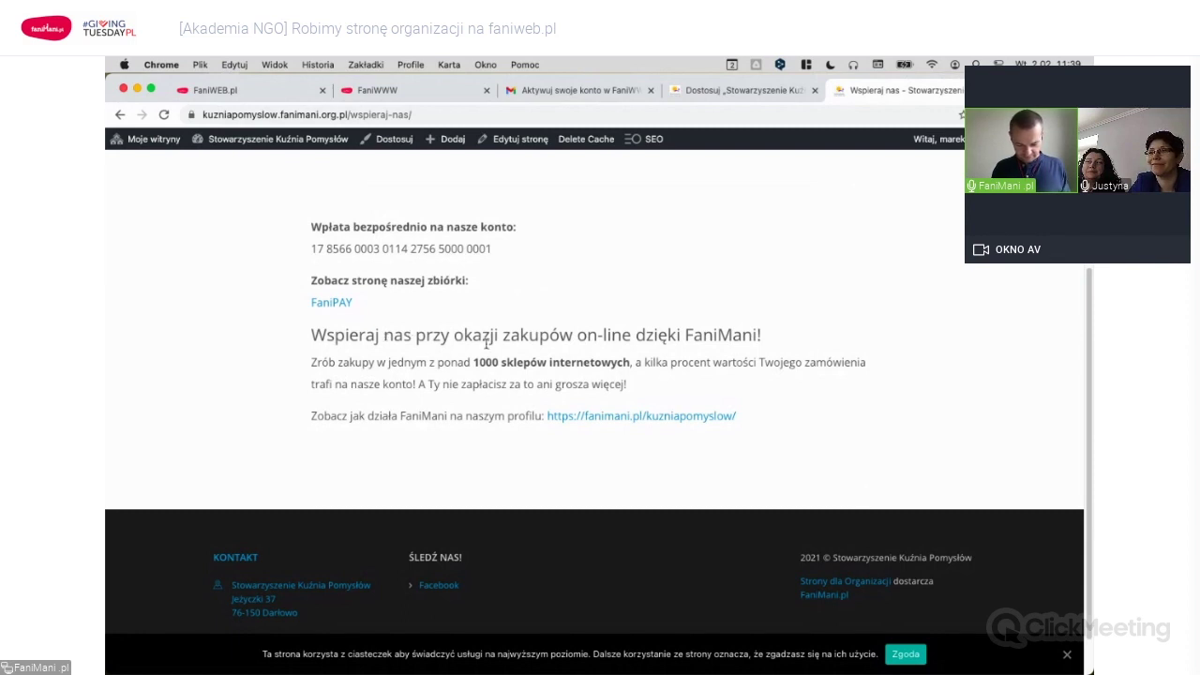
scroll(487, 345, down, 1)
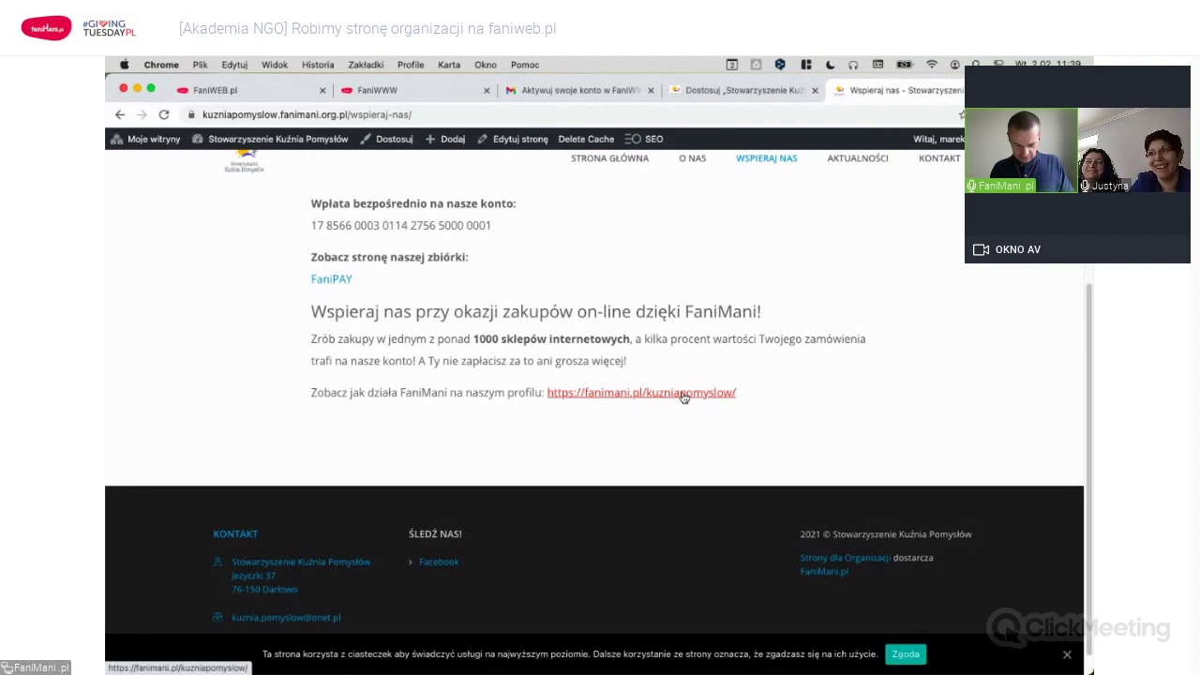
scroll(820, 369, up, 1)
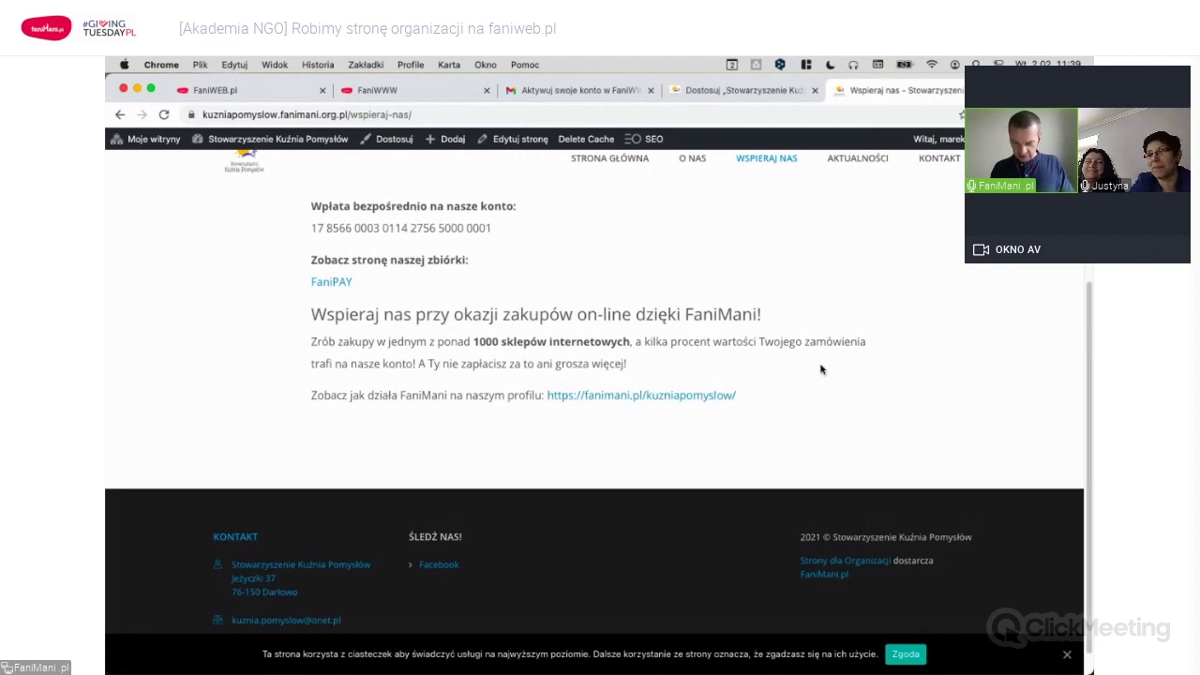
scroll(820, 370, up, 5)
Browse the Aktualności page, then the Kontakt page with address and e-mail.
click(863, 188)
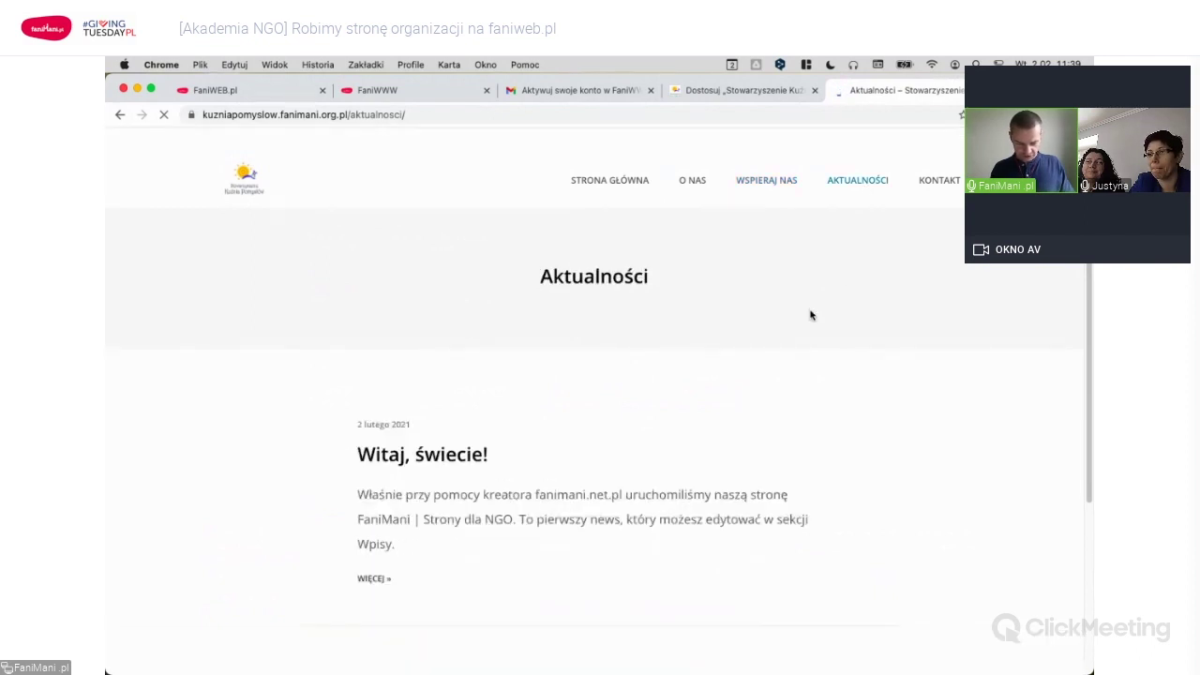
scroll(709, 410, down, 2)
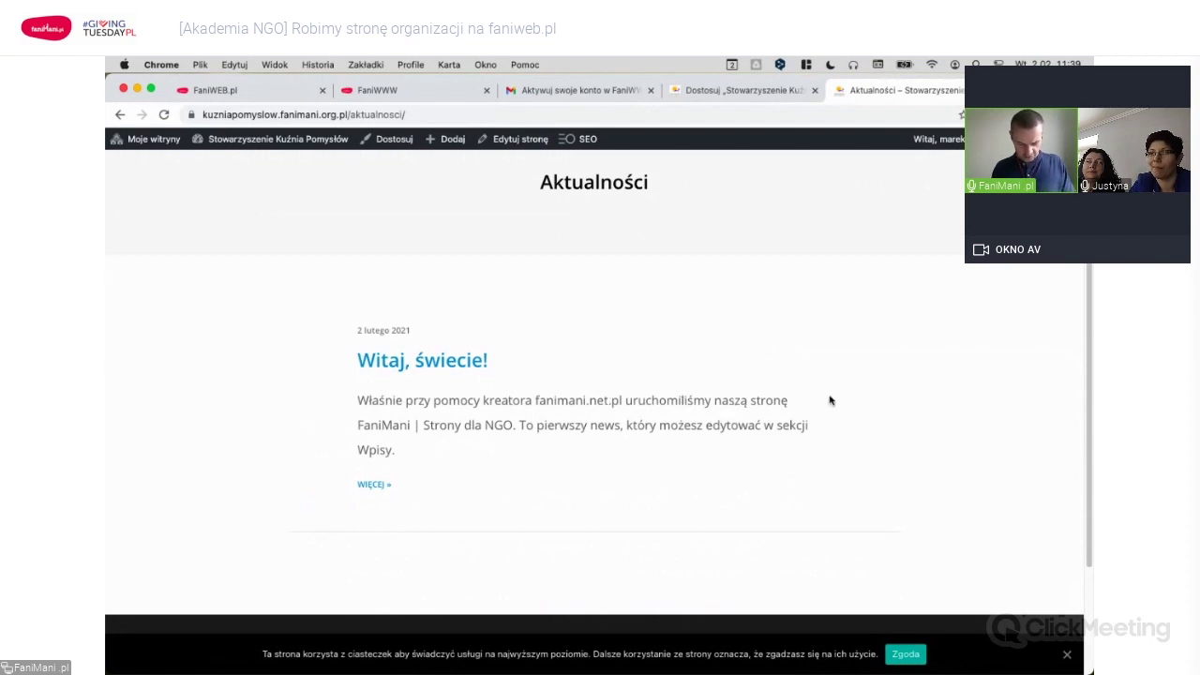
scroll(831, 397, up, 2)
click(949, 178)
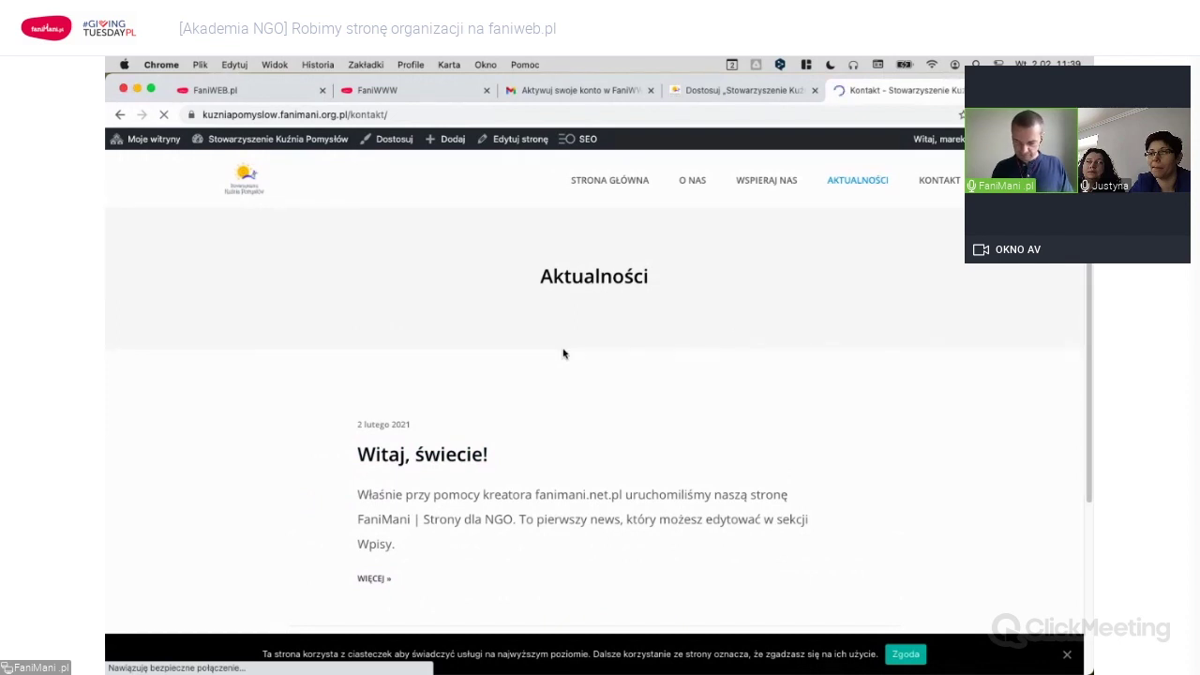
scroll(603, 372, down, 2)
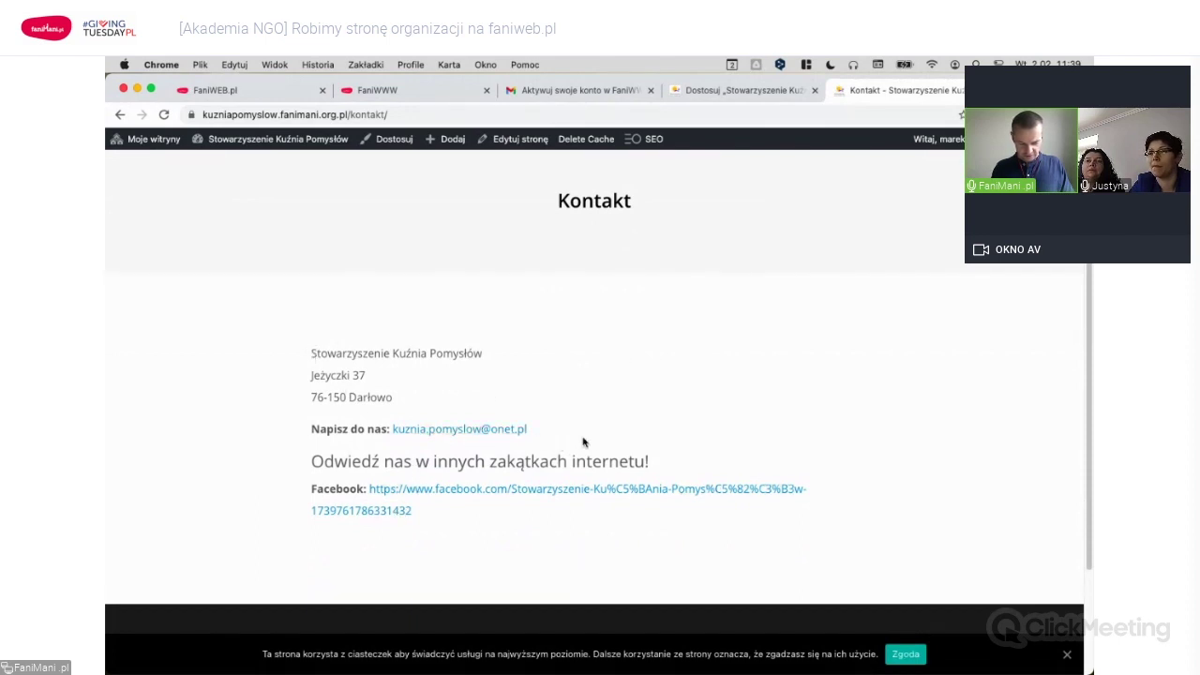
scroll(583, 440, up, 2)
scroll(575, 394, down, 5)
scroll(576, 394, up, 5)
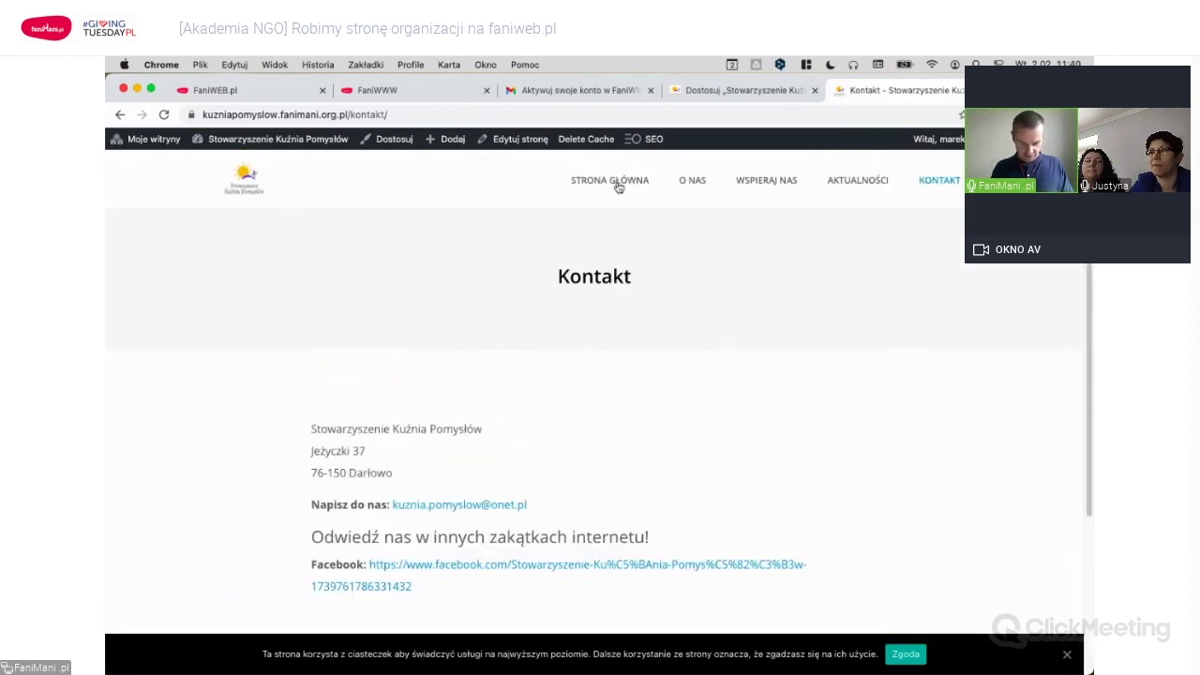
Return to the homepage via the logo and open it with Edytuj stronę.
click(248, 181)
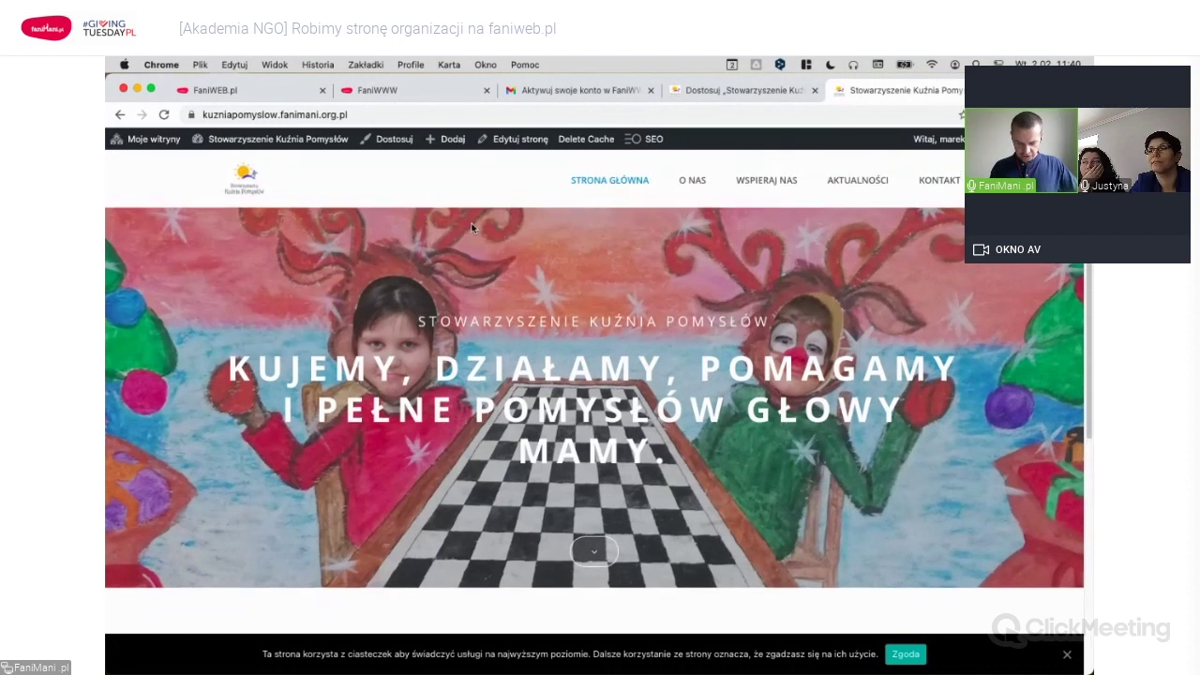
scroll(472, 228, down, 10)
scroll(463, 194, up, 10)
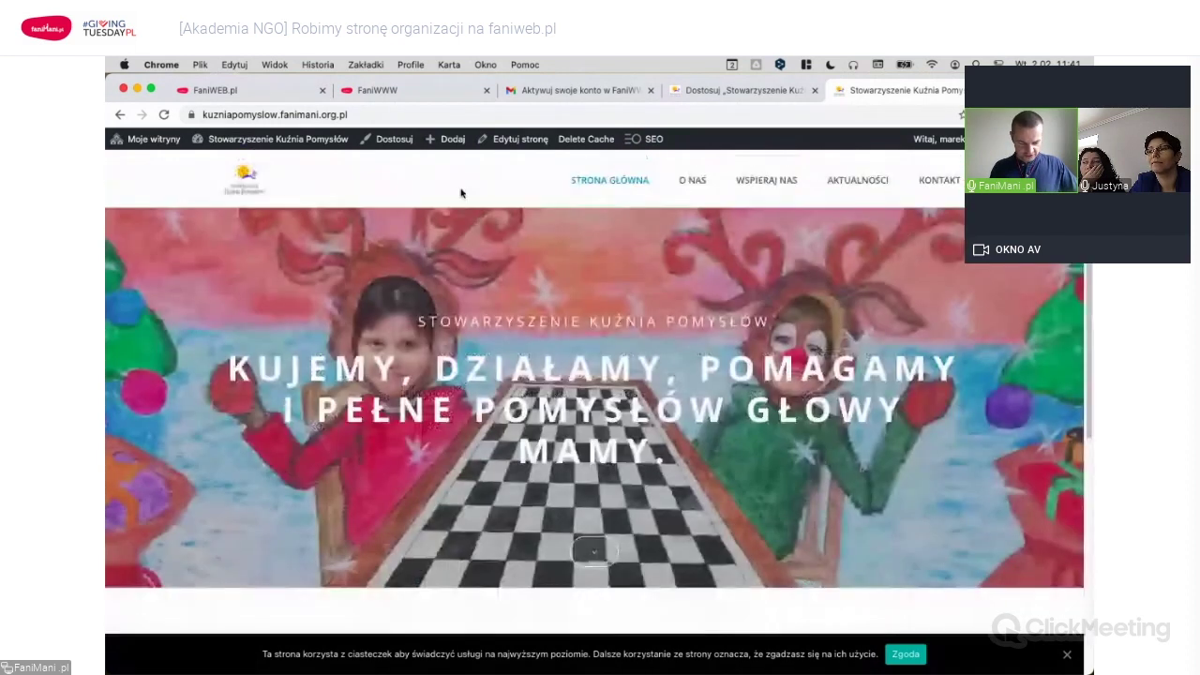
click(394, 142)
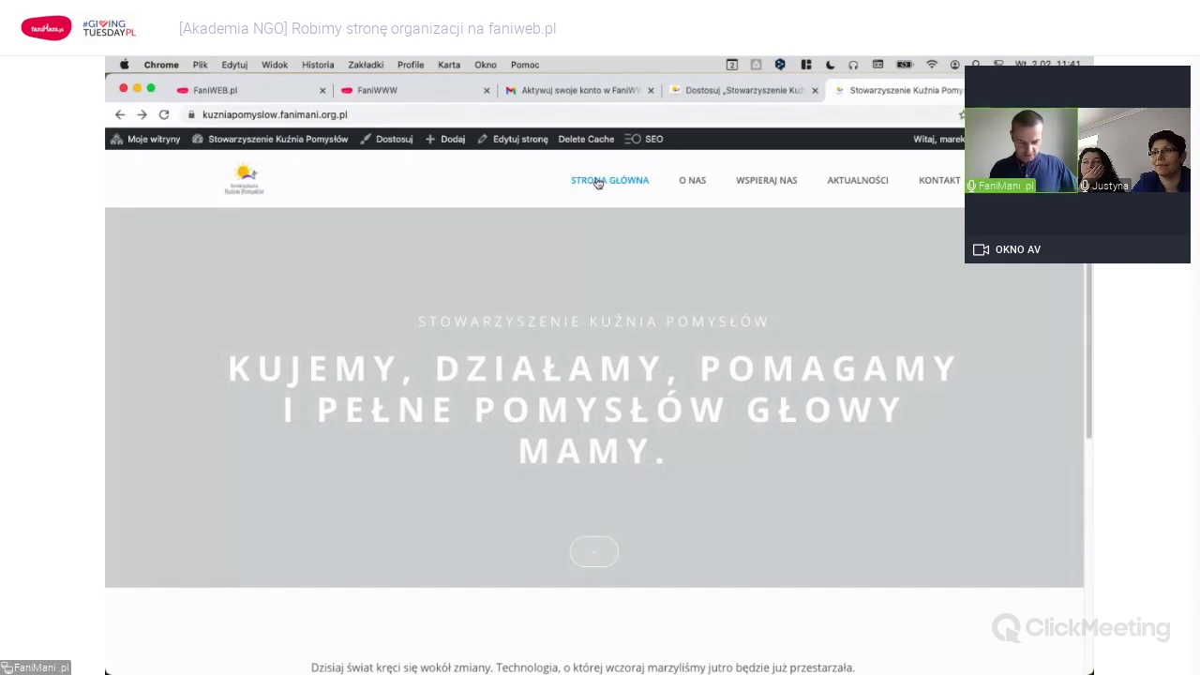
click(520, 139)
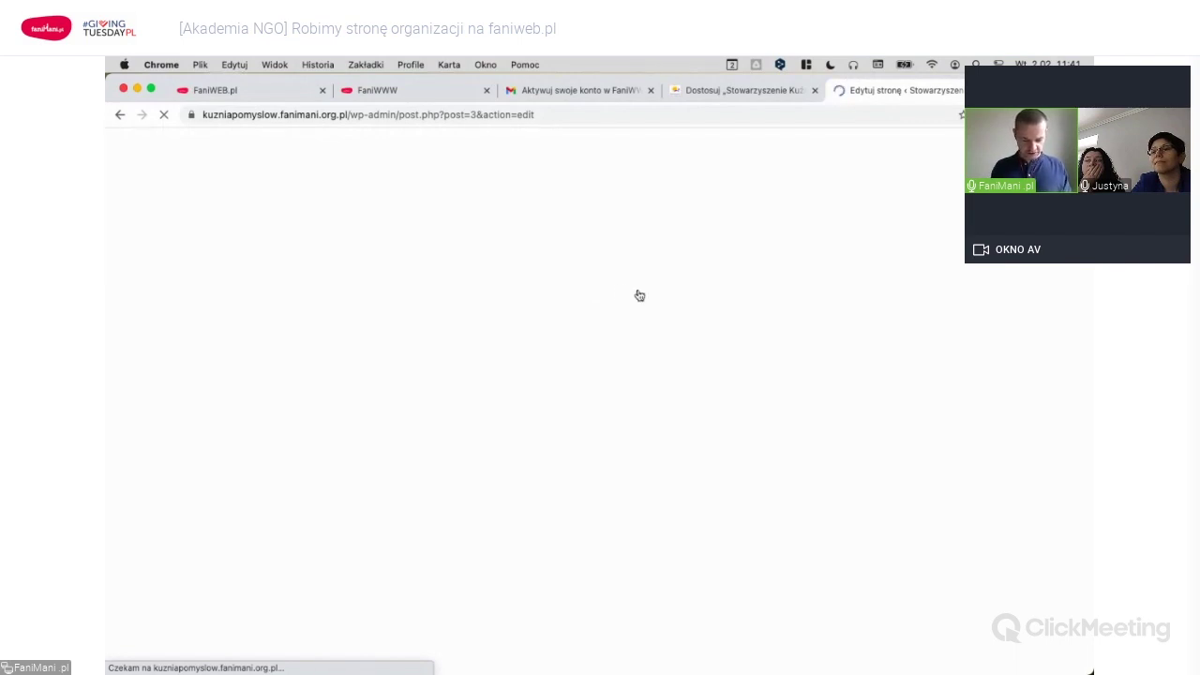
Select the whole opis-strona-glowna.txt description in TextEdit, then go back to the browser.
key(super+Tab)
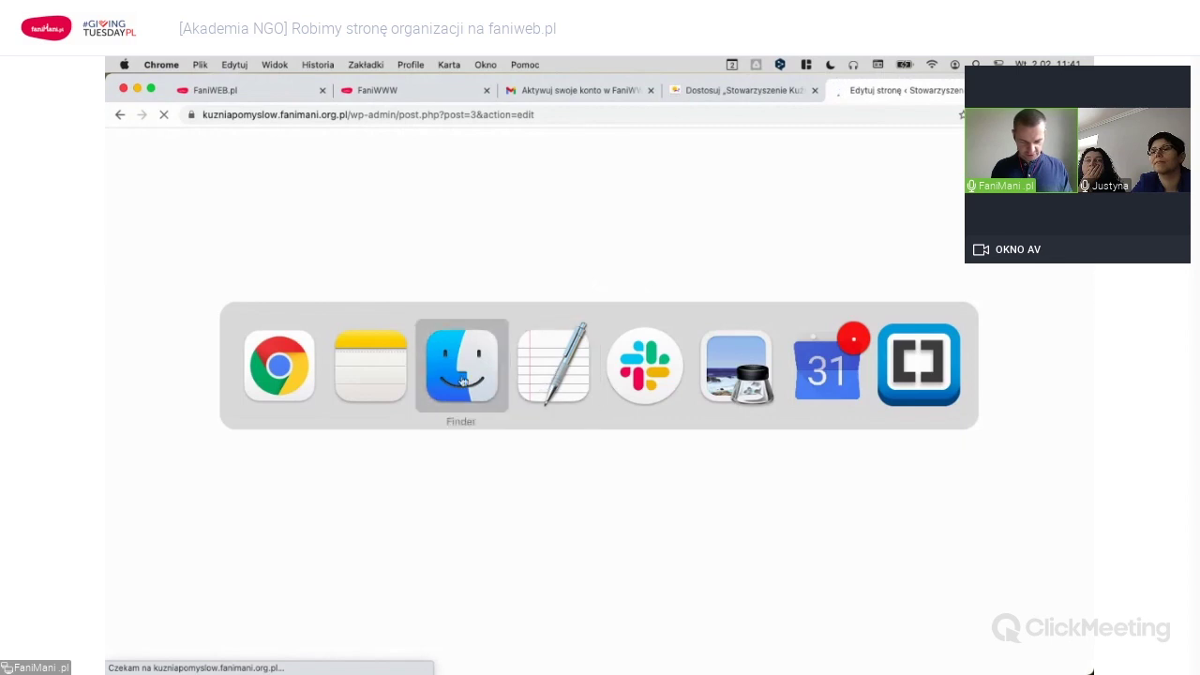
key(super+Tab)
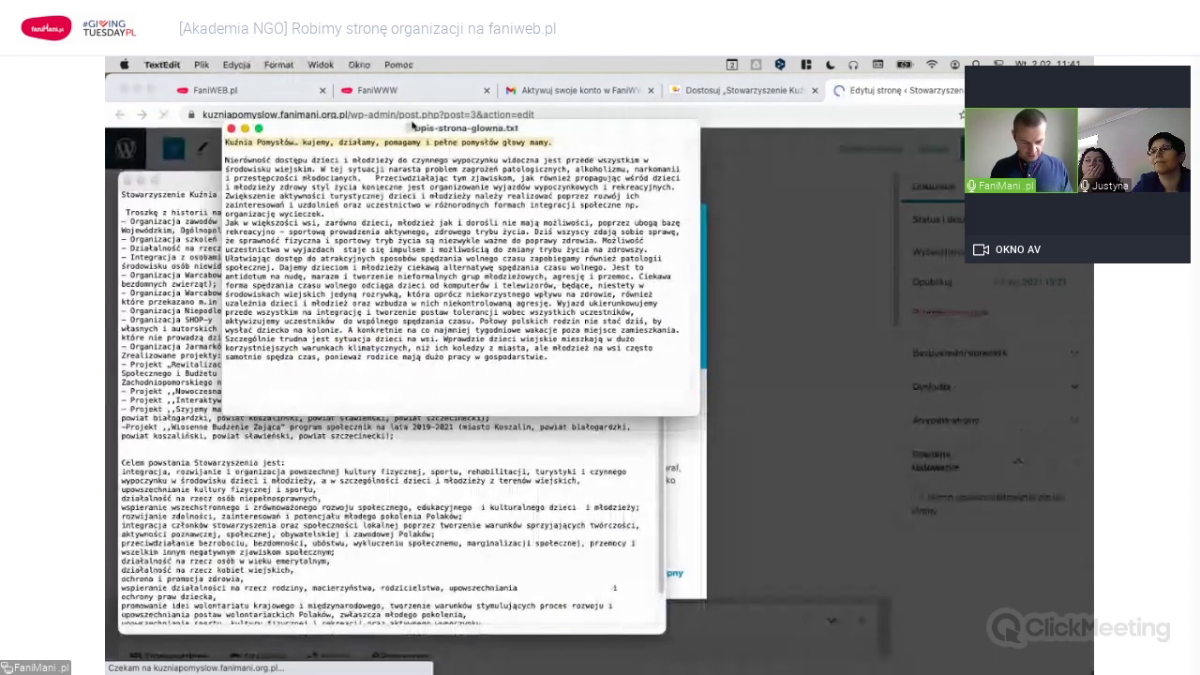
drag(414, 127, 558, 123)
key(super+a)
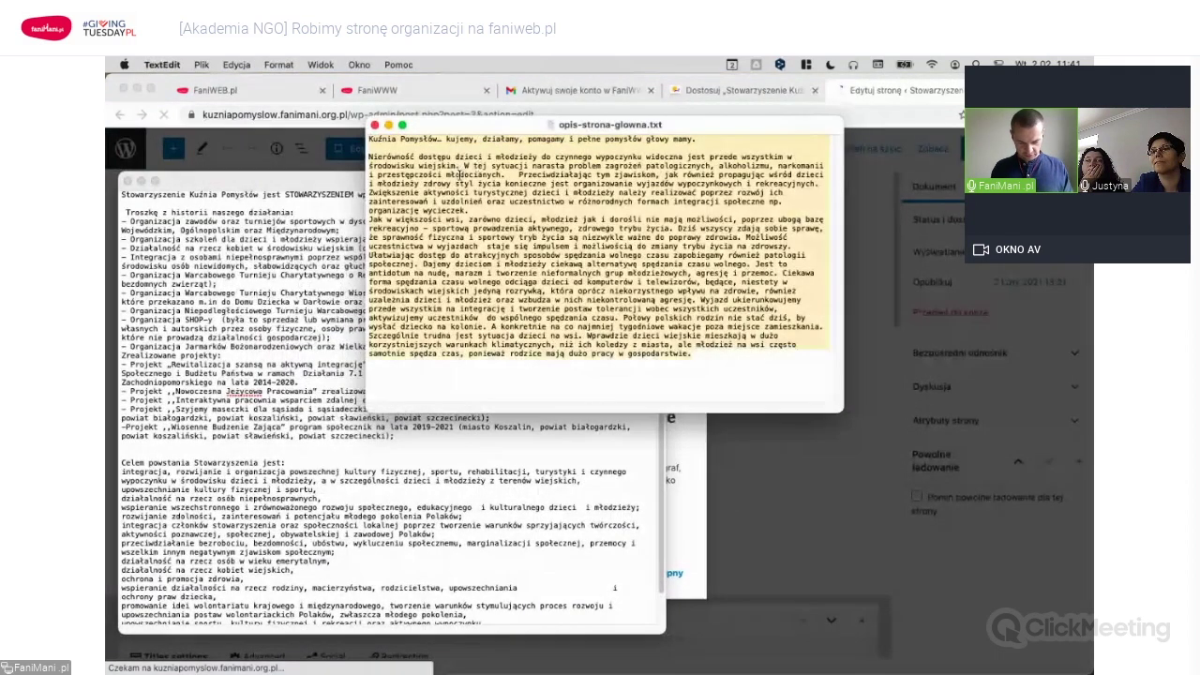
click(867, 90)
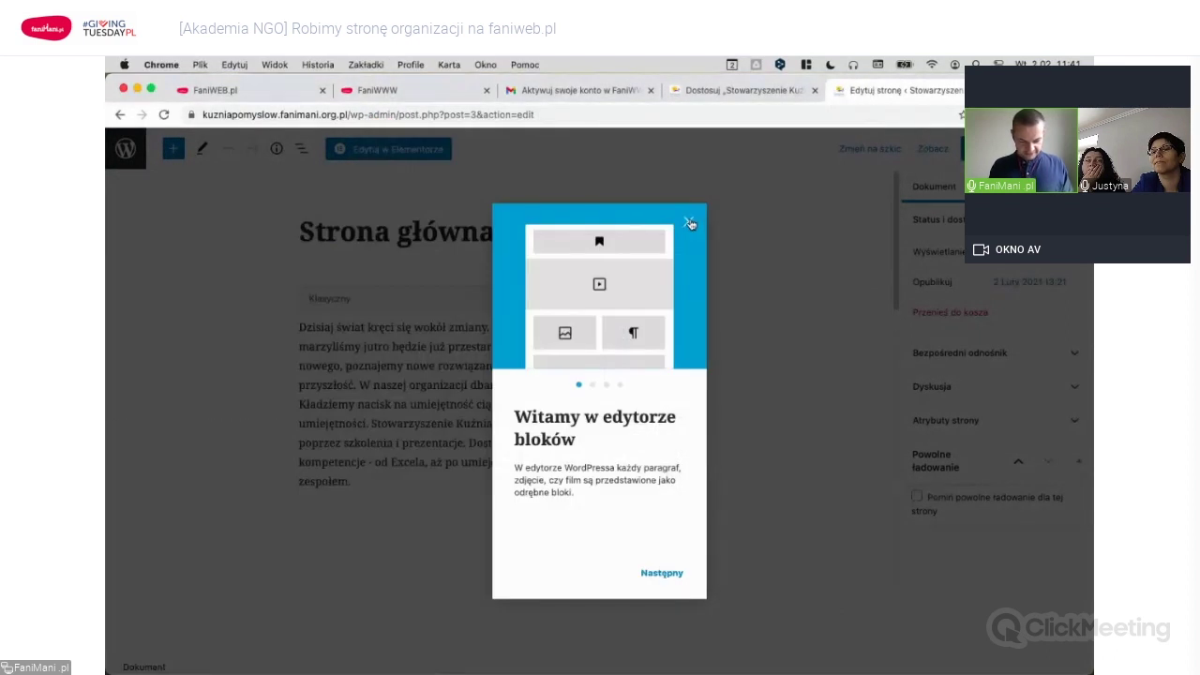
Dismiss the welcome guide and delete the old Classic text block from 'Strona główna'.
click(690, 223)
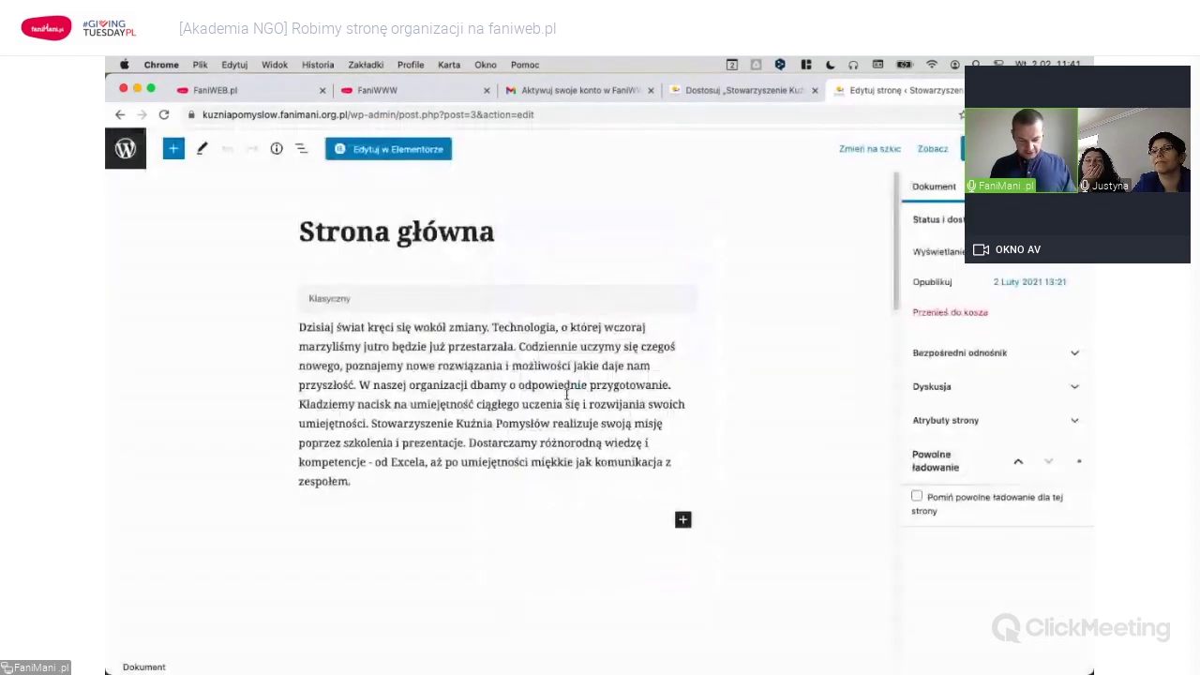
click(434, 341)
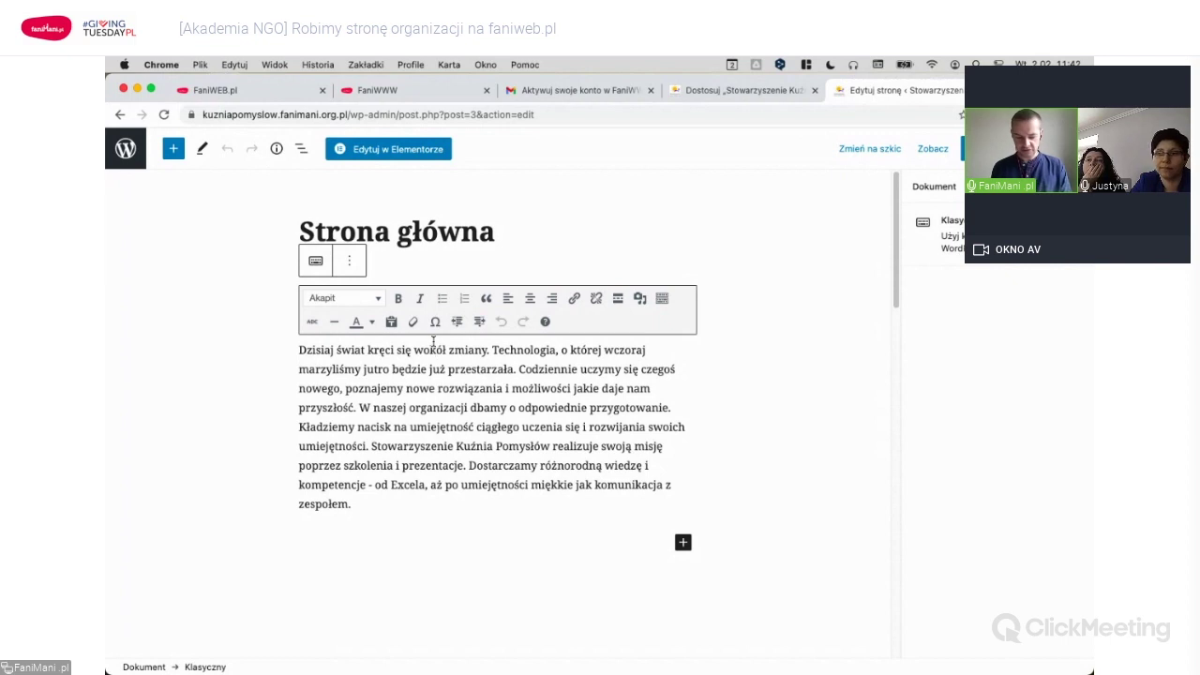
click(434, 347)
key(Home)
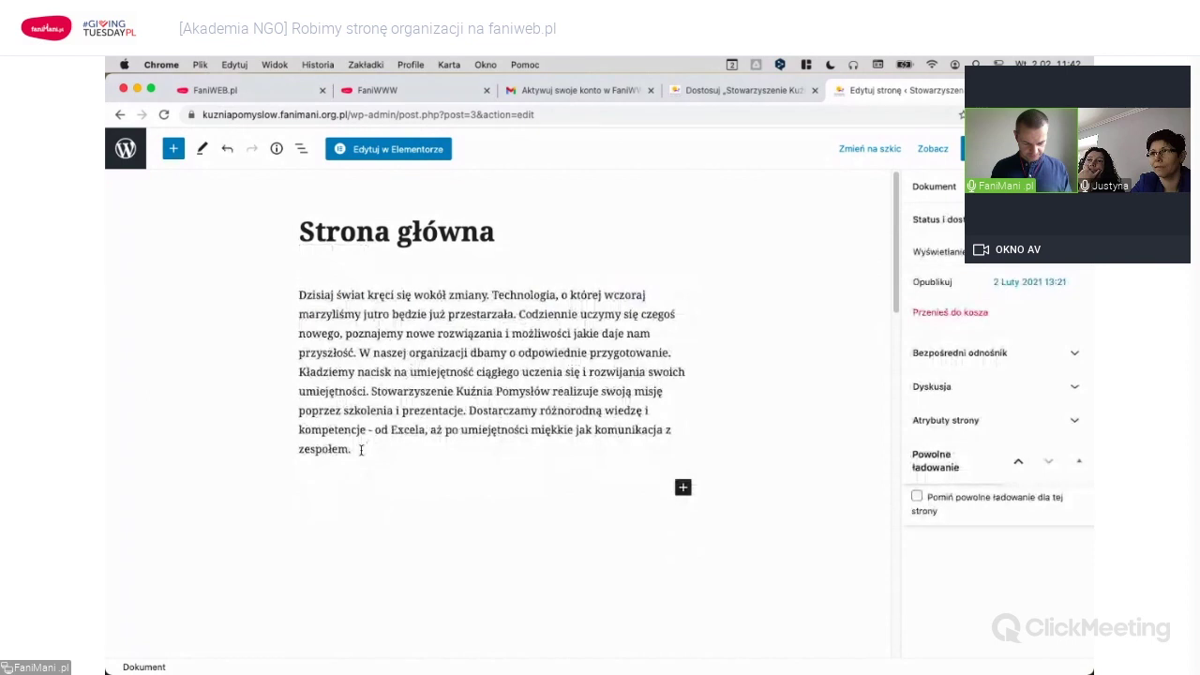
click(350, 350)
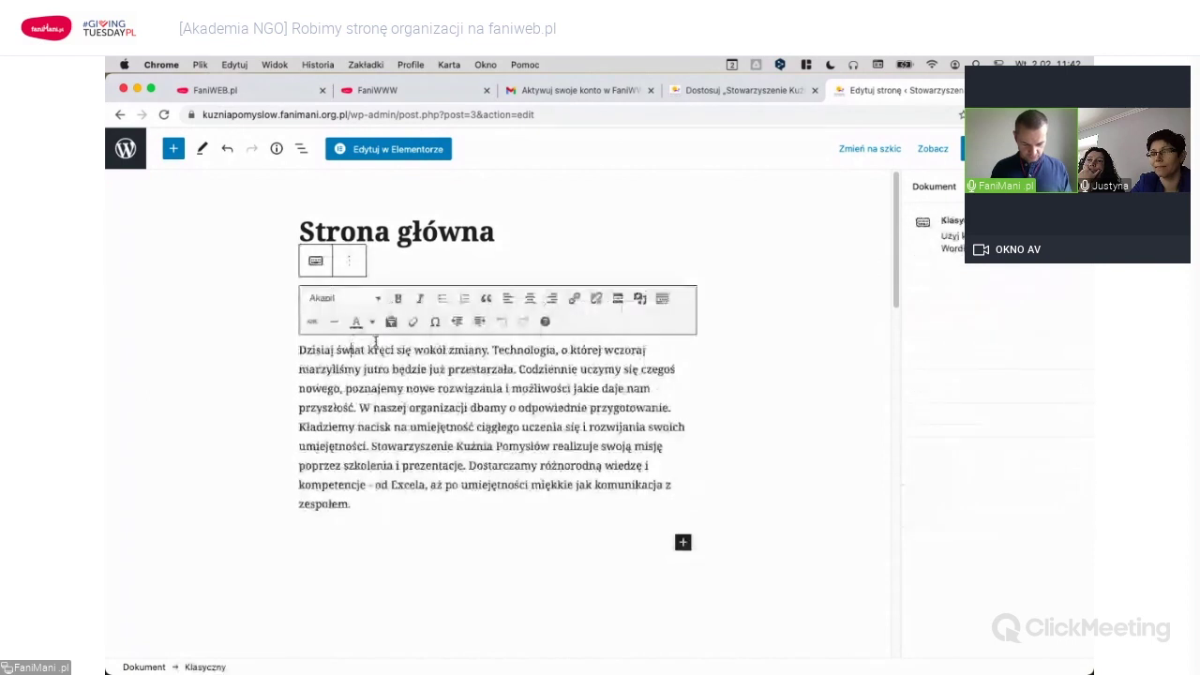
click(350, 264)
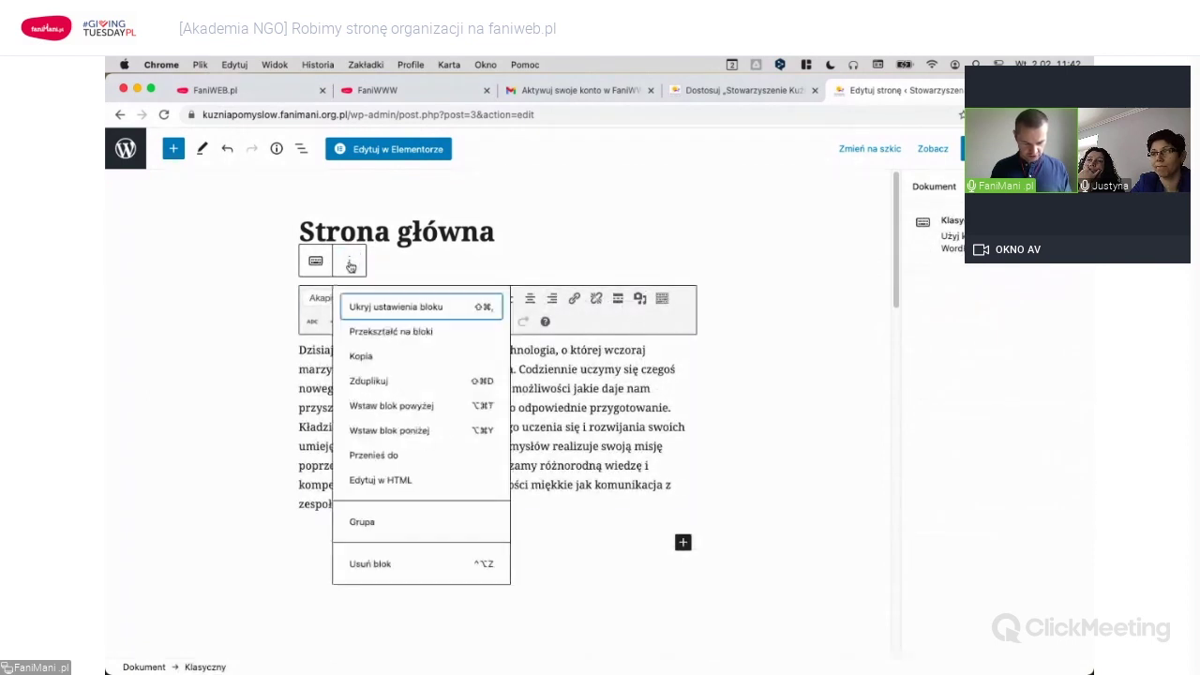
click(369, 563)
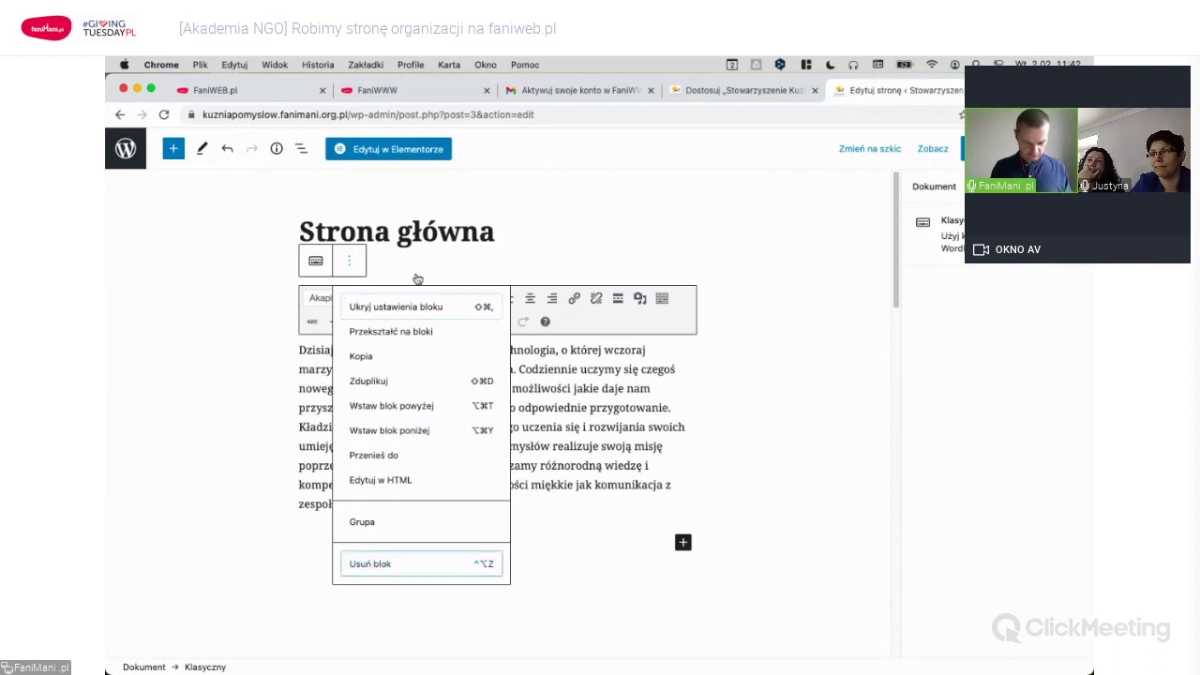
key(Return)
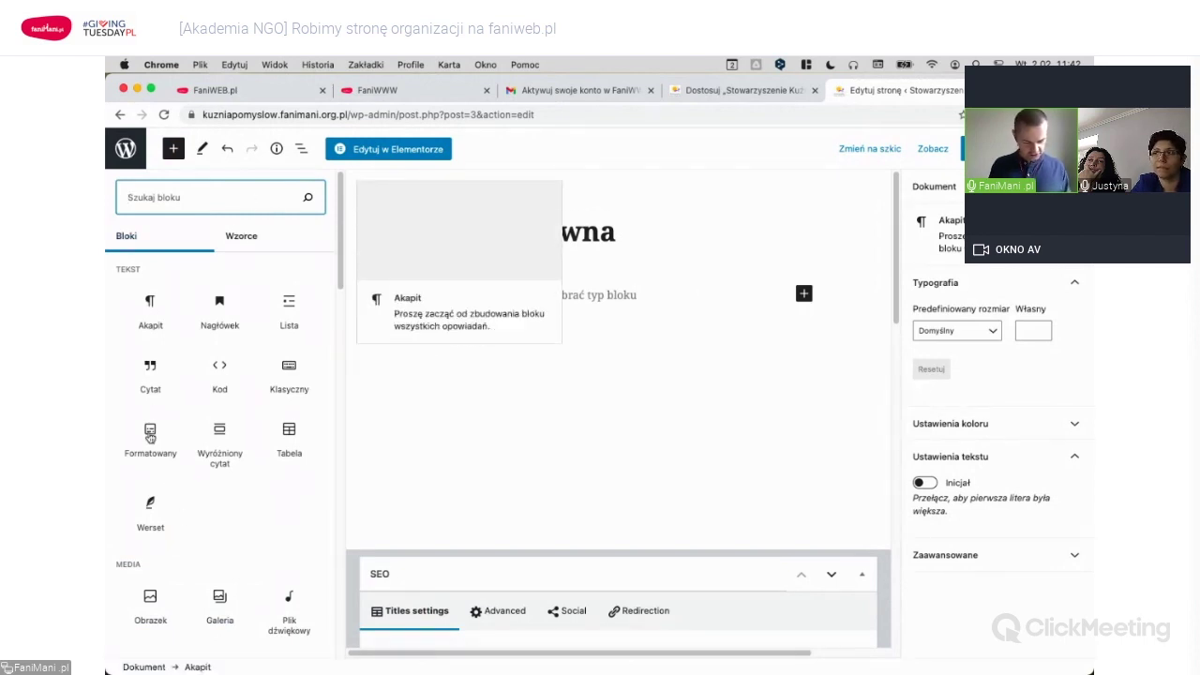
Add a plain paragraph block under the title and paste the copied description text into it.
scroll(240, 464, down, 1)
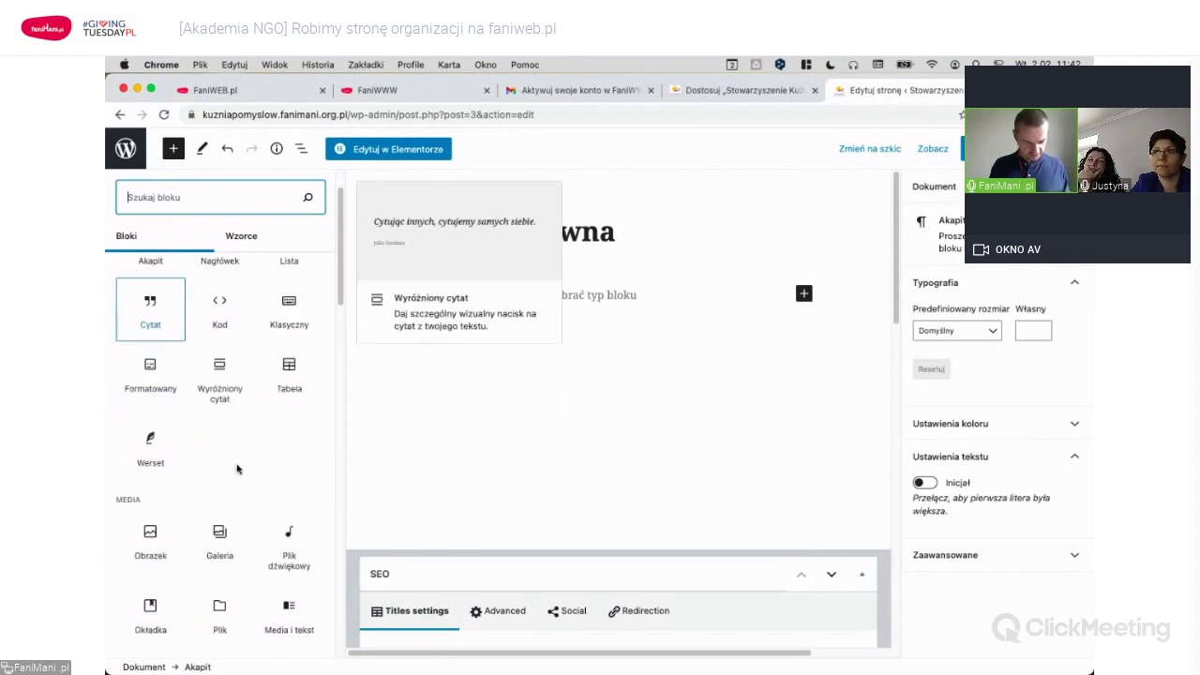
scroll(206, 469, down, 4)
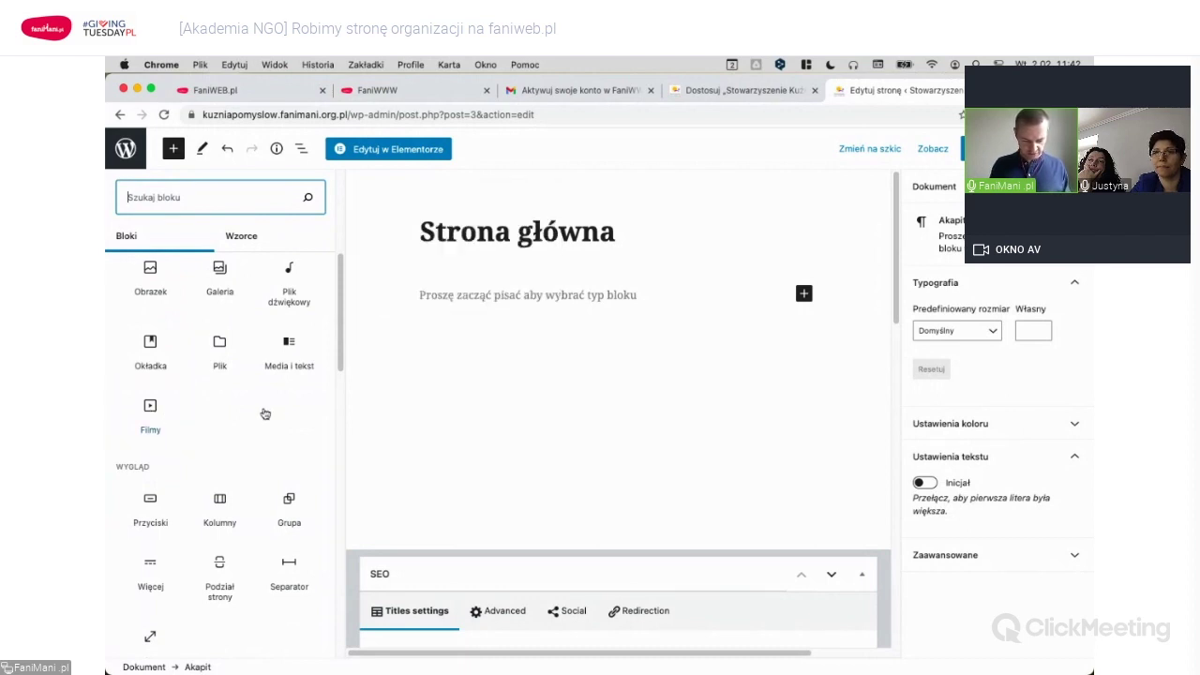
scroll(263, 412, up, 4)
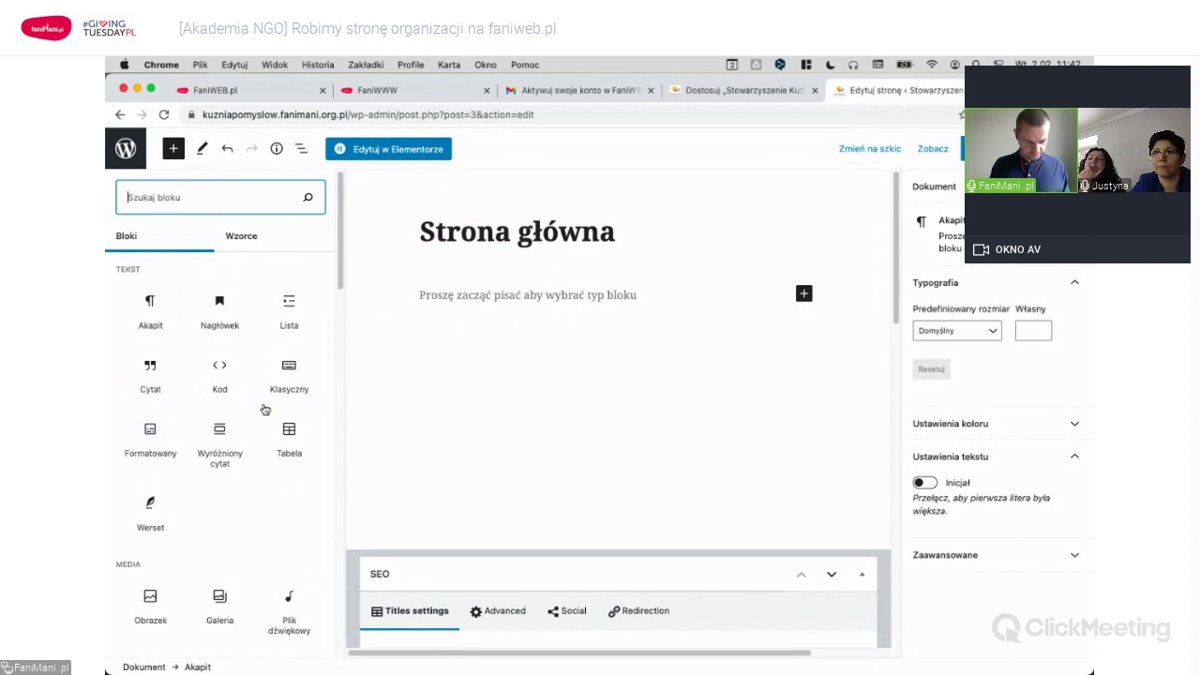
click(148, 312)
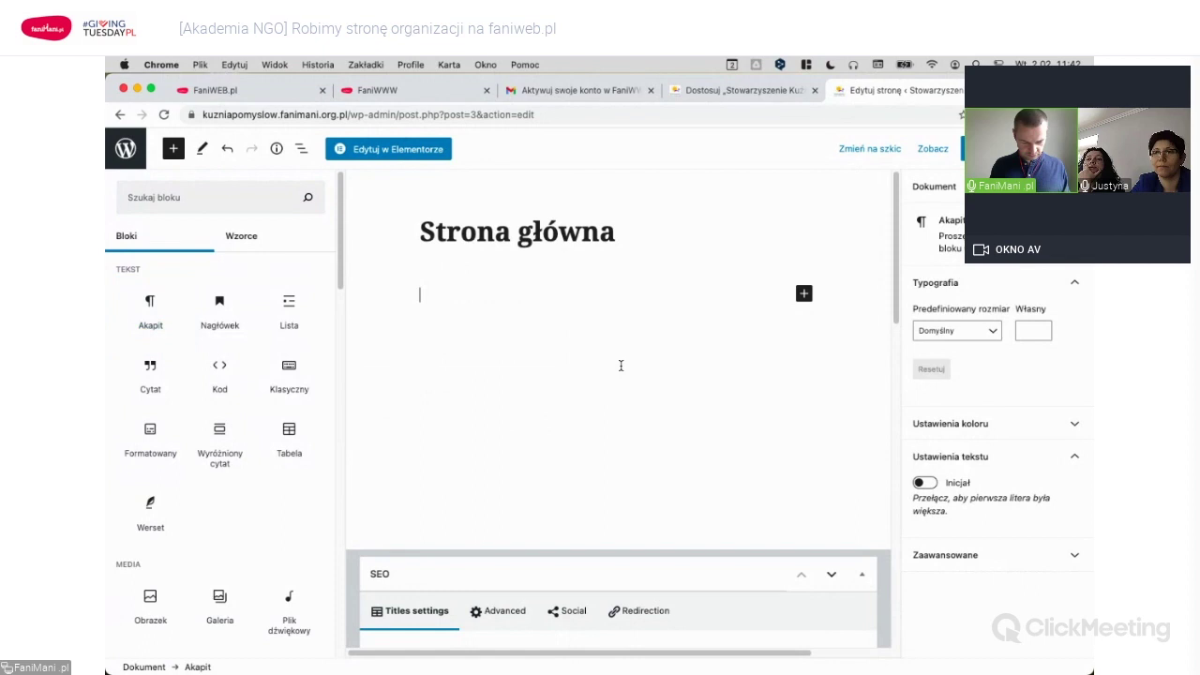
click(472, 337)
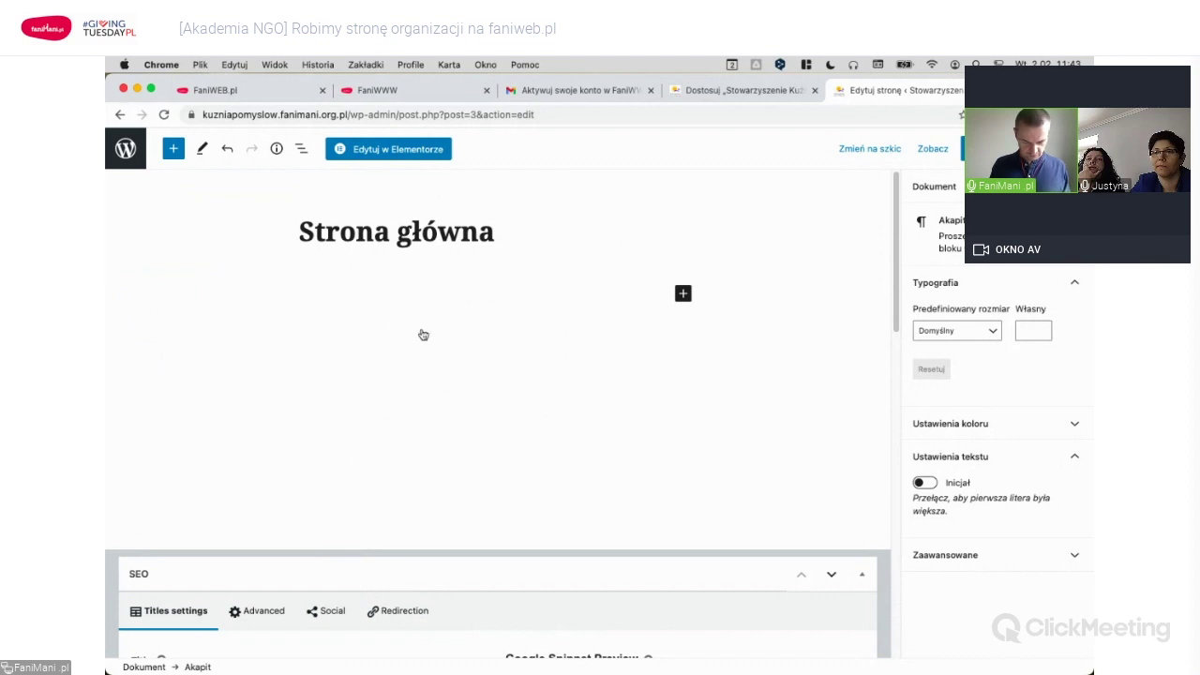
key(super+v)
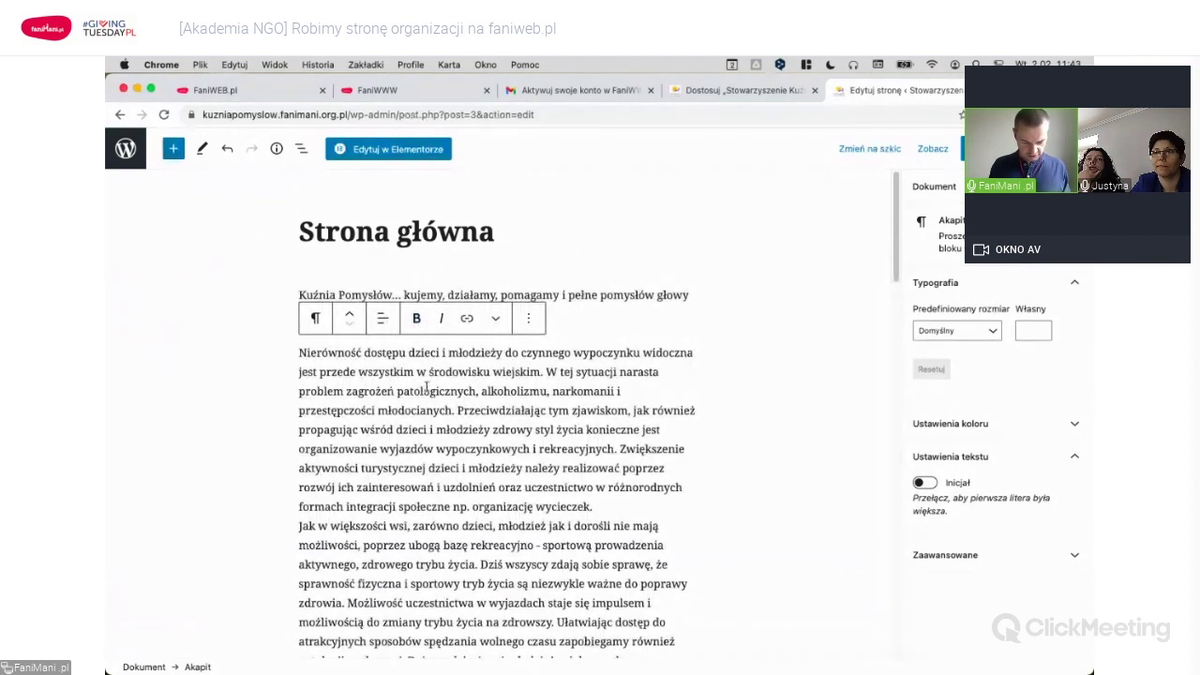
Delete the 'Kuźnia Pomysłów…' opening paragraph and its leftover empty block.
click(600, 295)
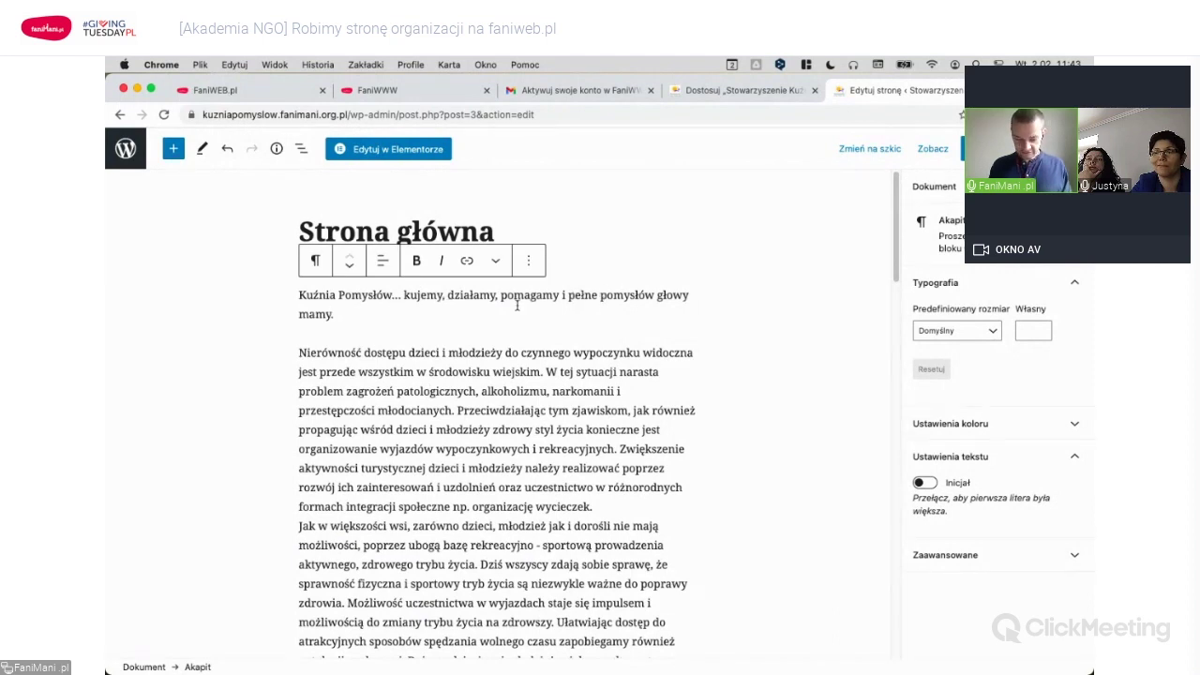
click(342, 317)
drag(299, 294, 359, 312)
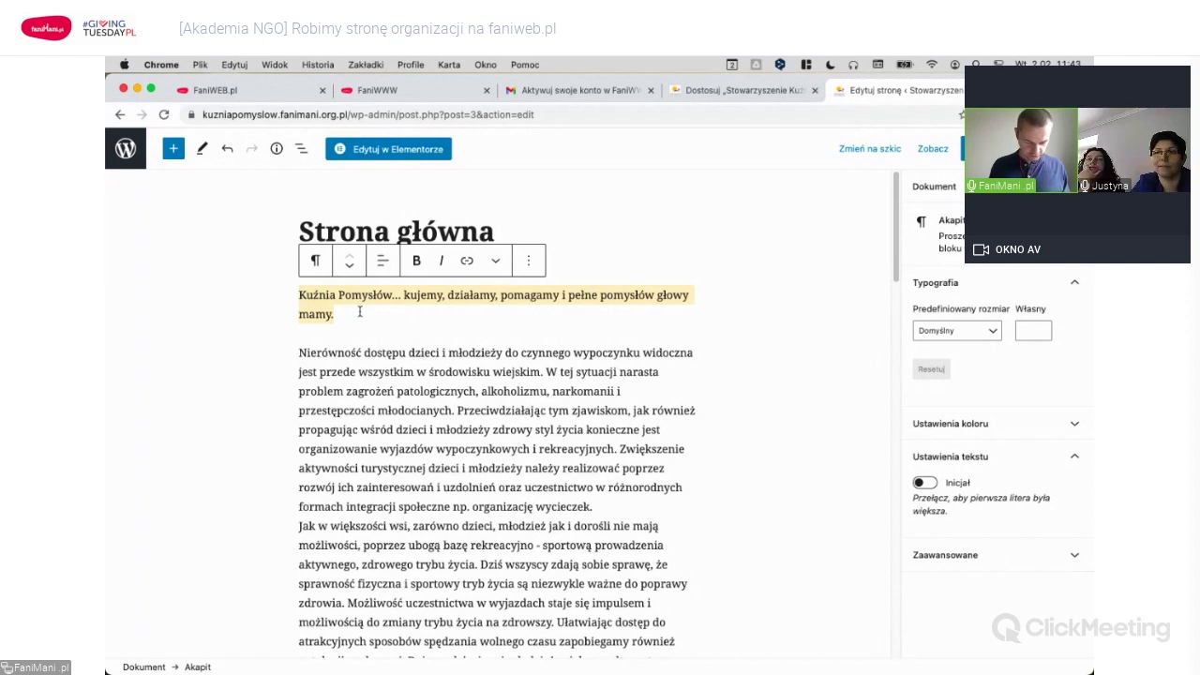
key(BackSpace)
key(Down)
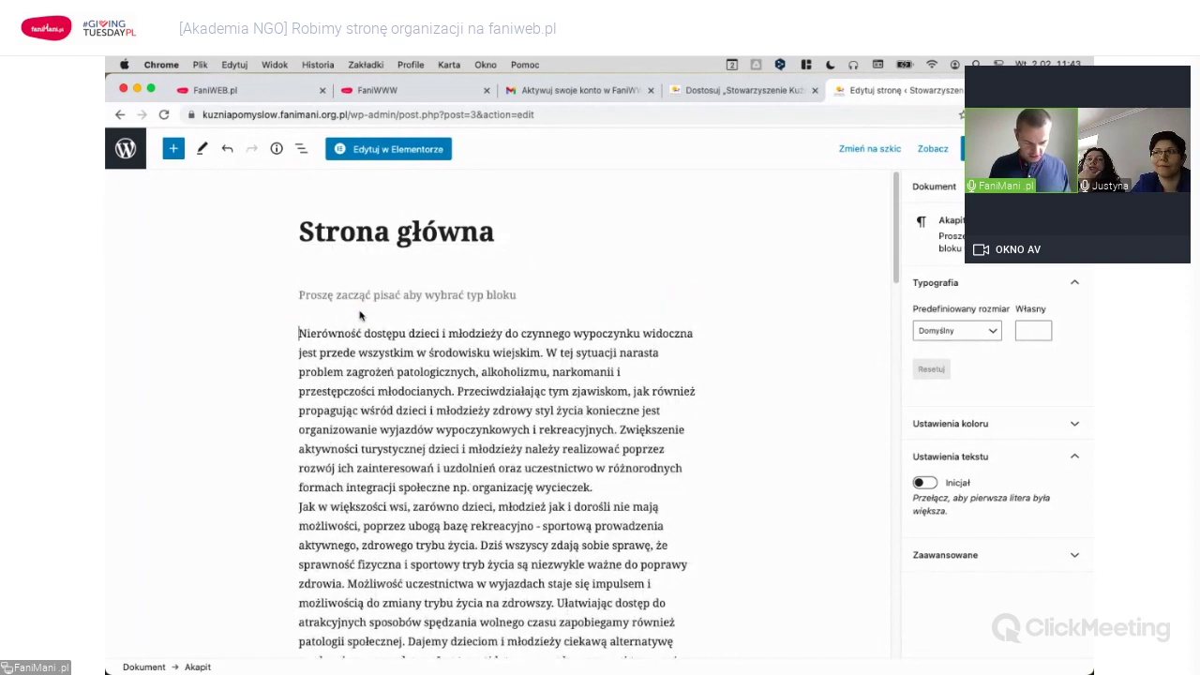
key(BackSpace)
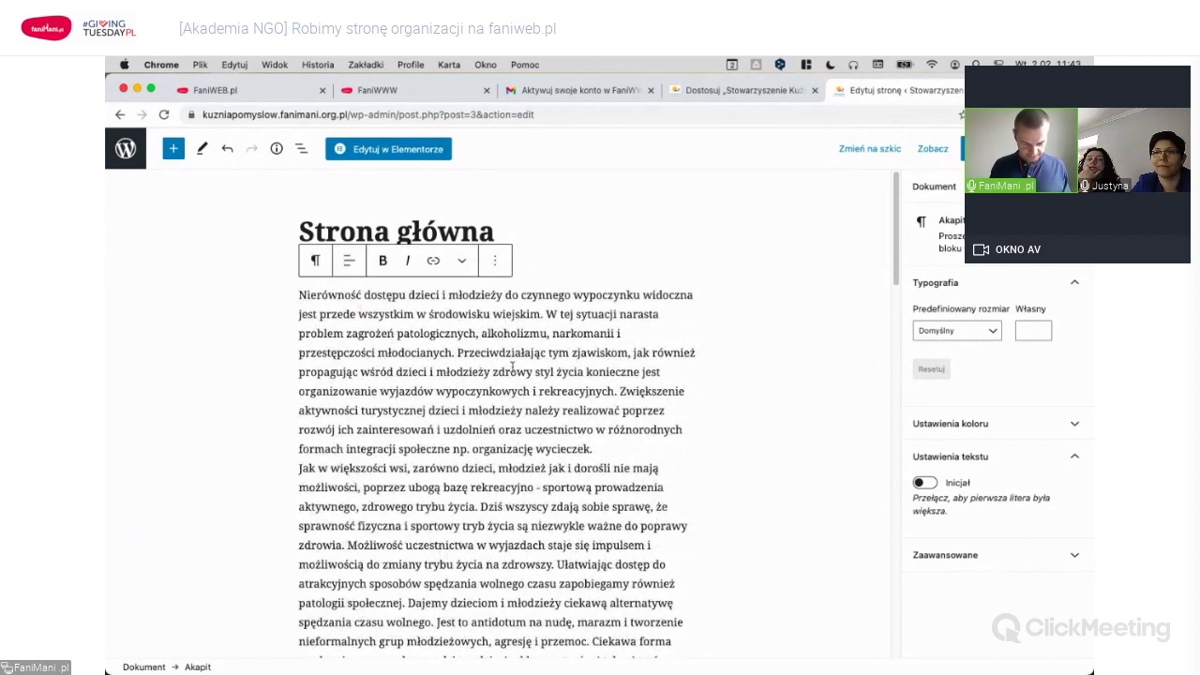
Split the text into a new paragraph starting at 'Jak w większości wsi'.
click(457, 353)
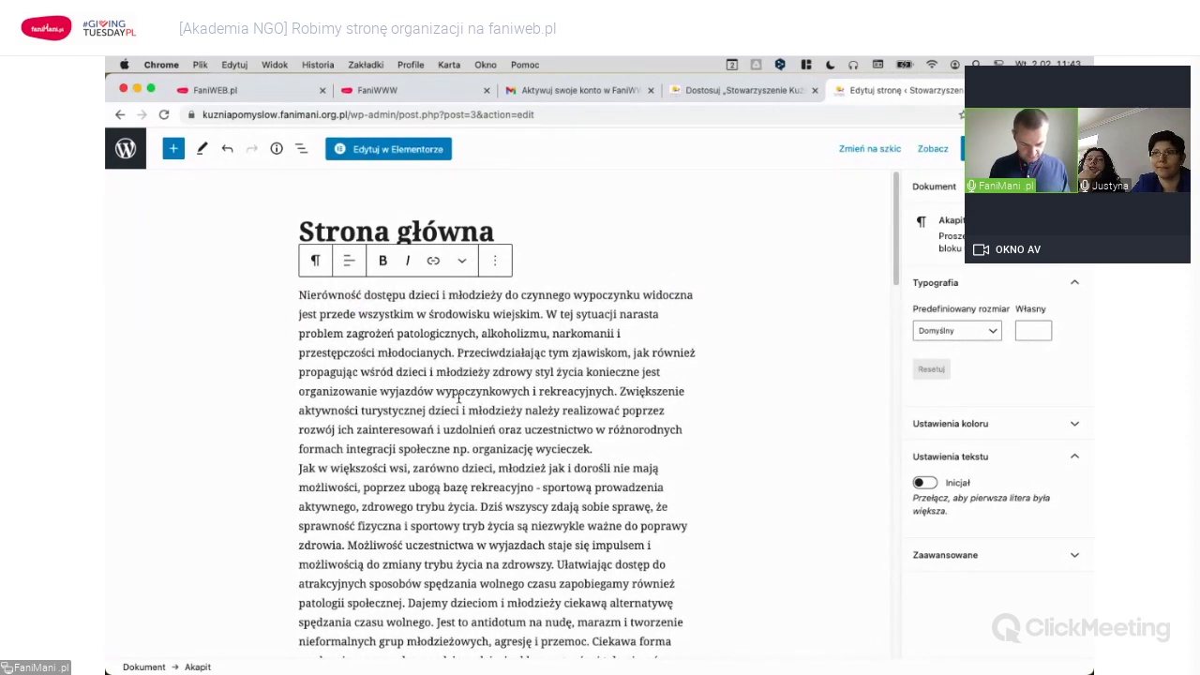
click(299, 468)
key(Return)
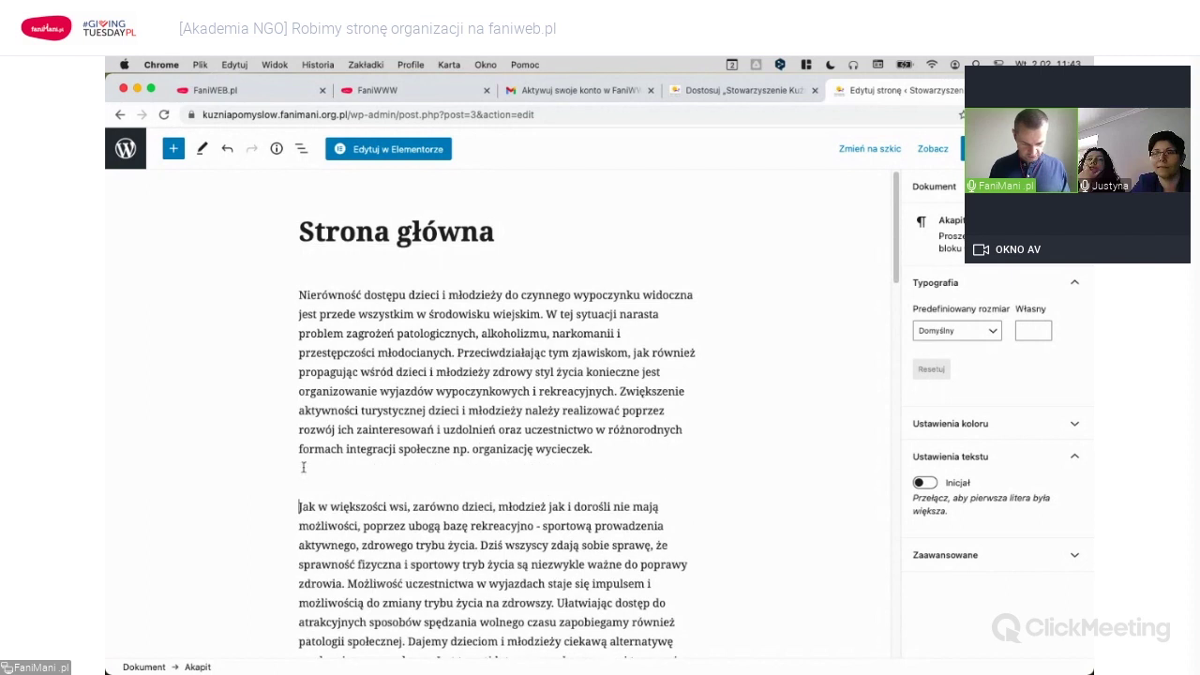
key(ctrl+k)
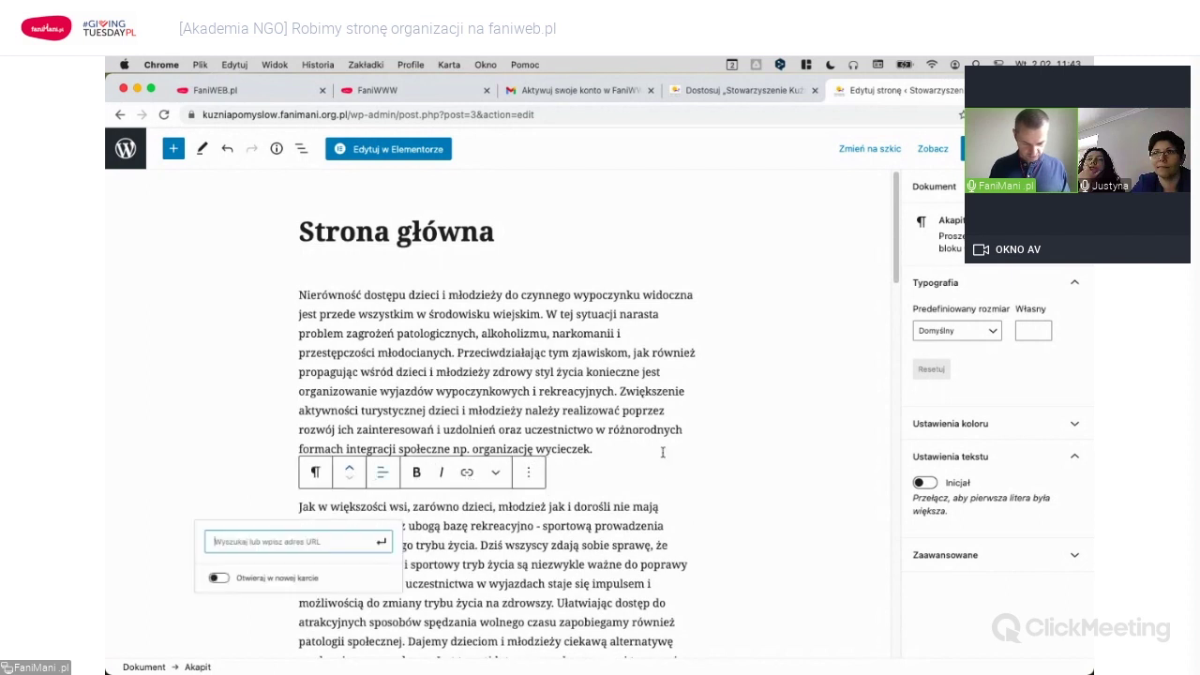
click(597, 450)
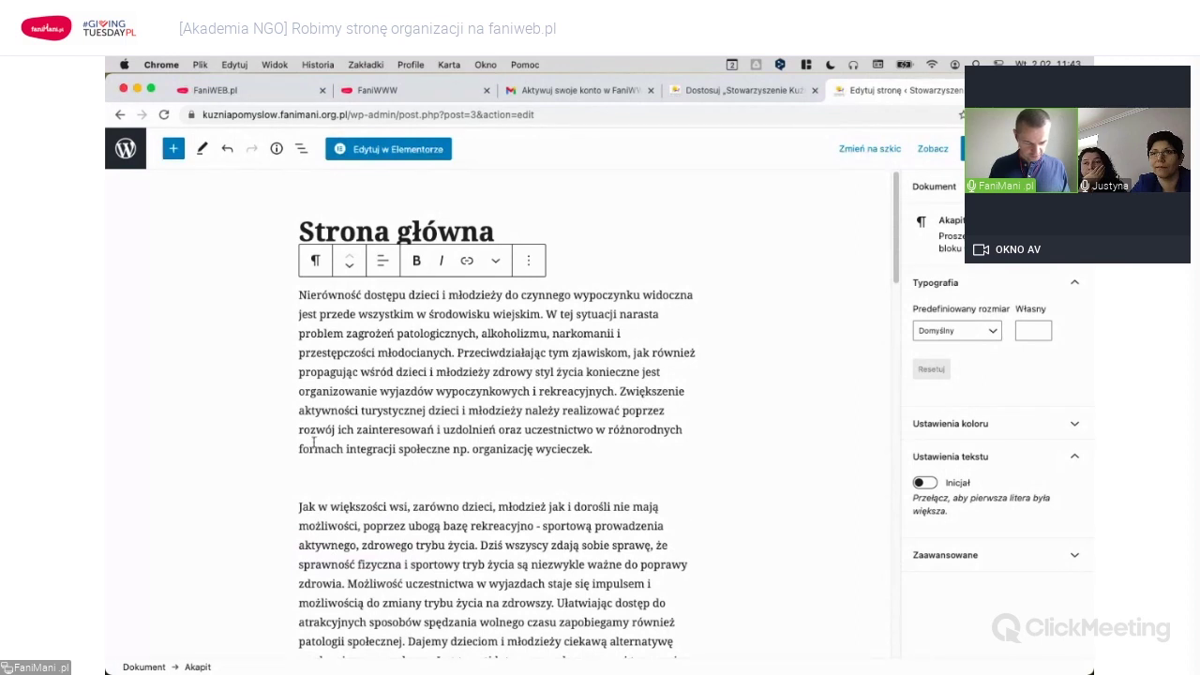
click(175, 152)
click(173, 153)
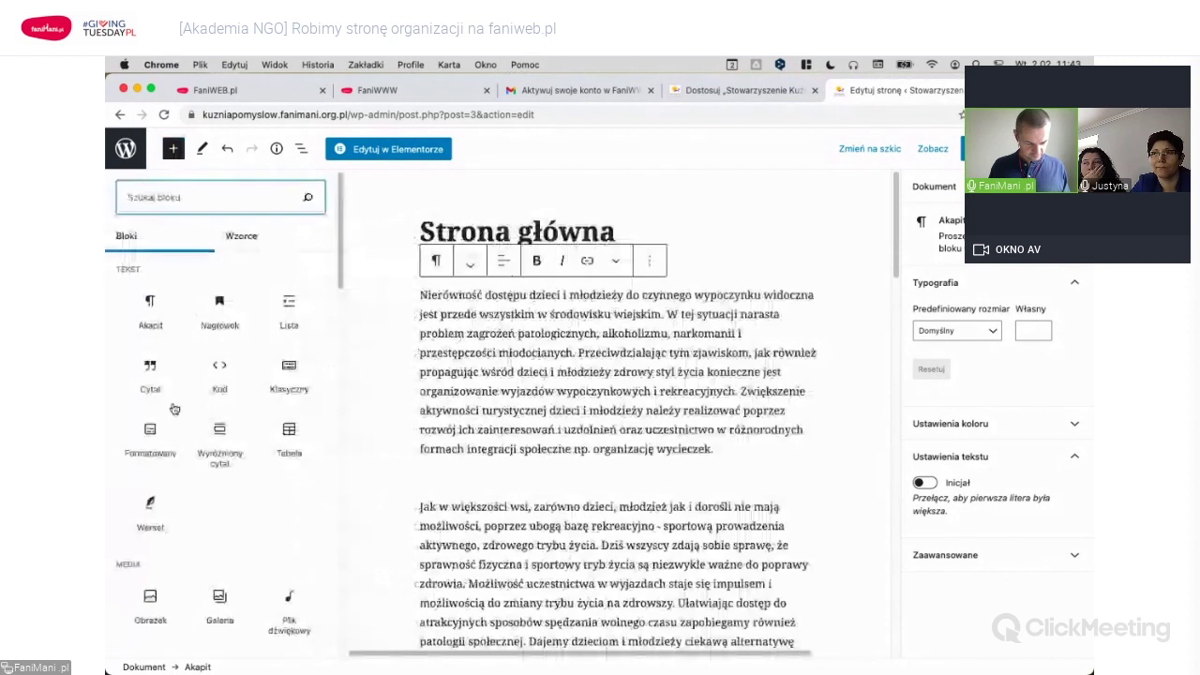
Add an Obrazek image block after the first paragraph and open its media library chooser.
click(152, 600)
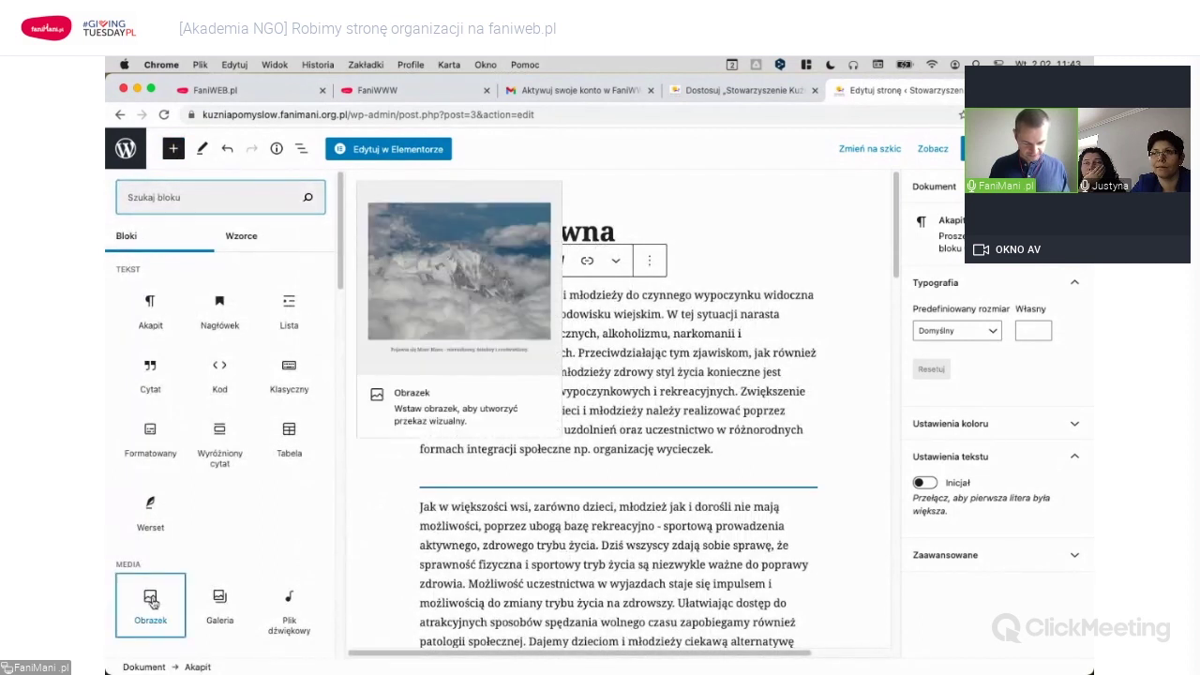
click(152, 600)
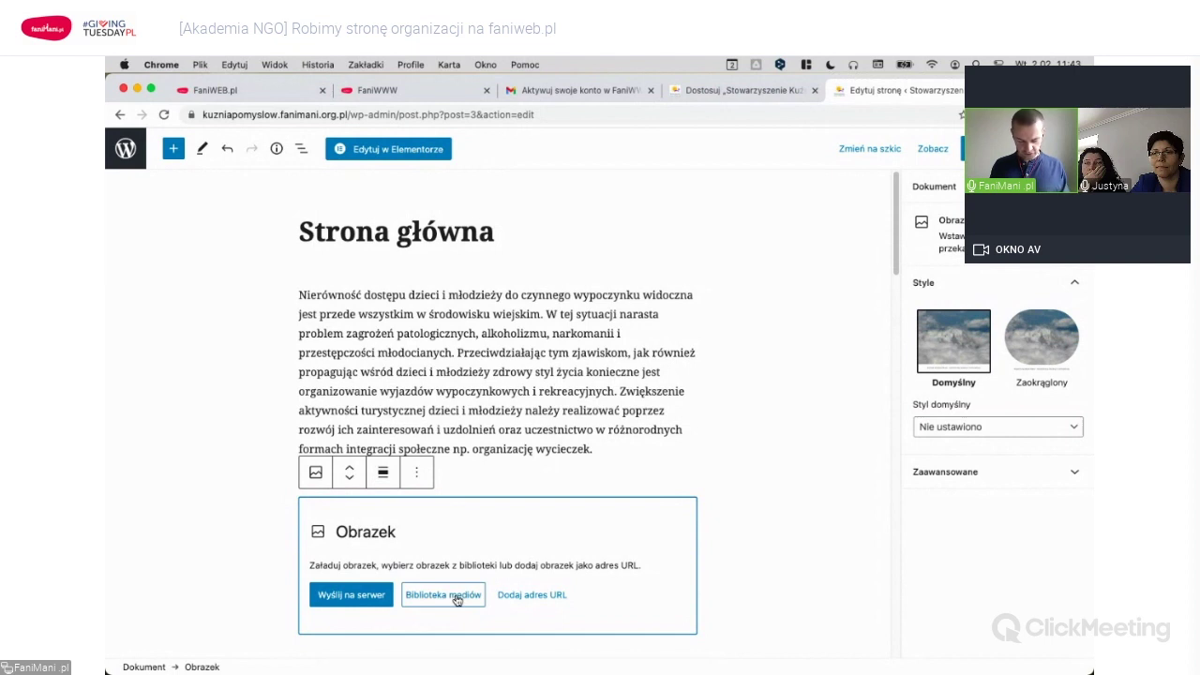
click(456, 599)
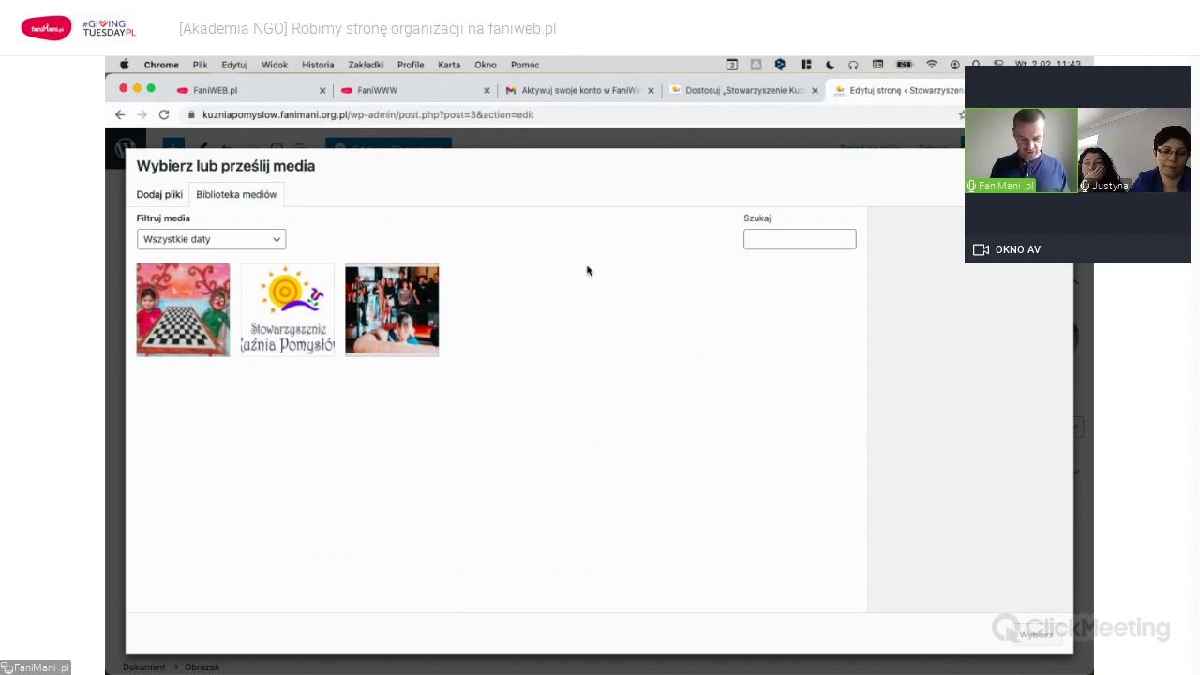
key(super+Tab)
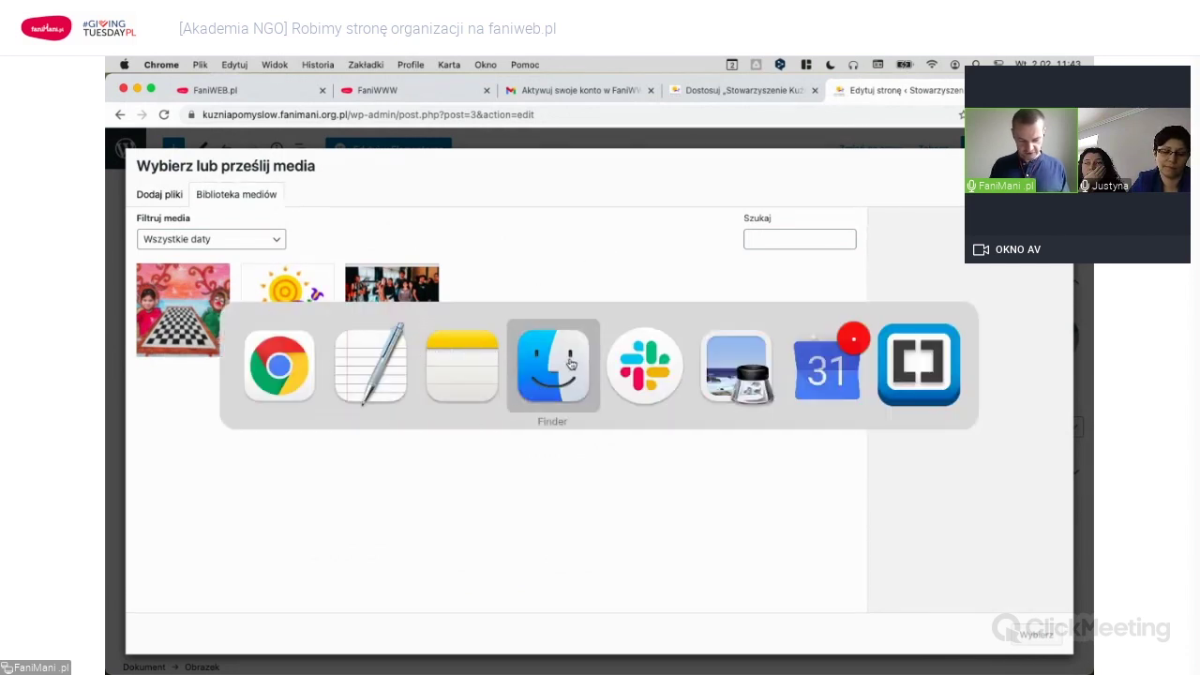
Upload 'Ogolnopolski Turniej Warcabowy Zrzeszenia LZS.jpg' from 'Zdjęcia z ludźmi' into the media library.
click(569, 364)
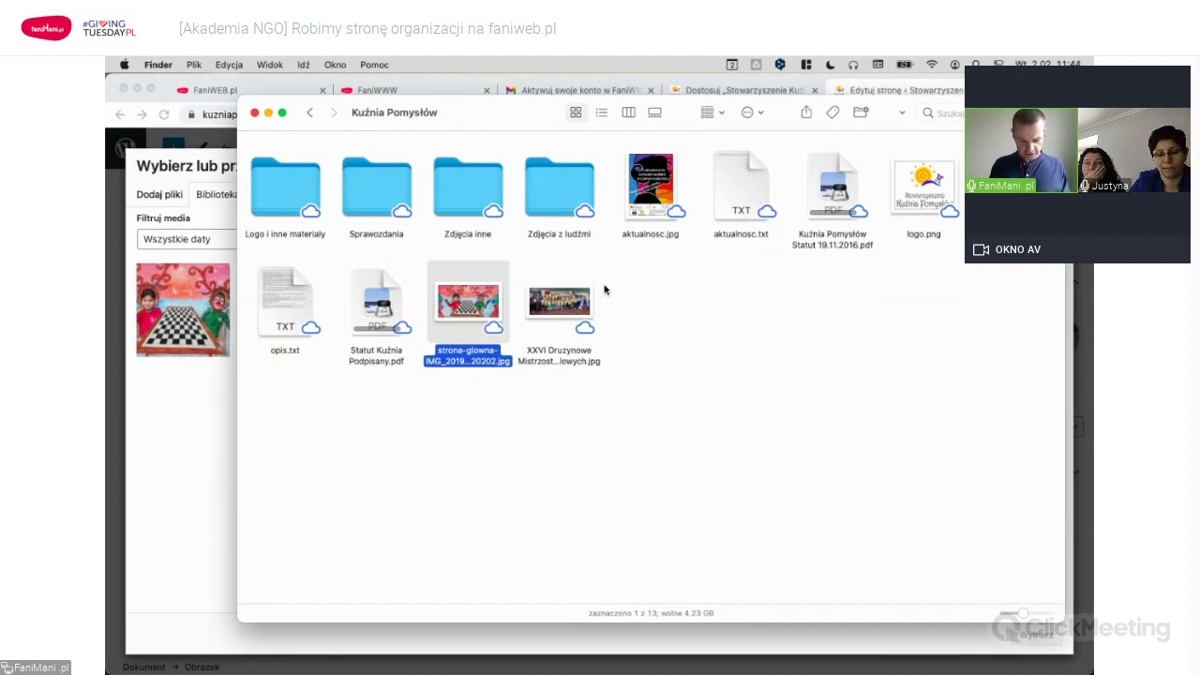
drag(511, 120, 568, 128)
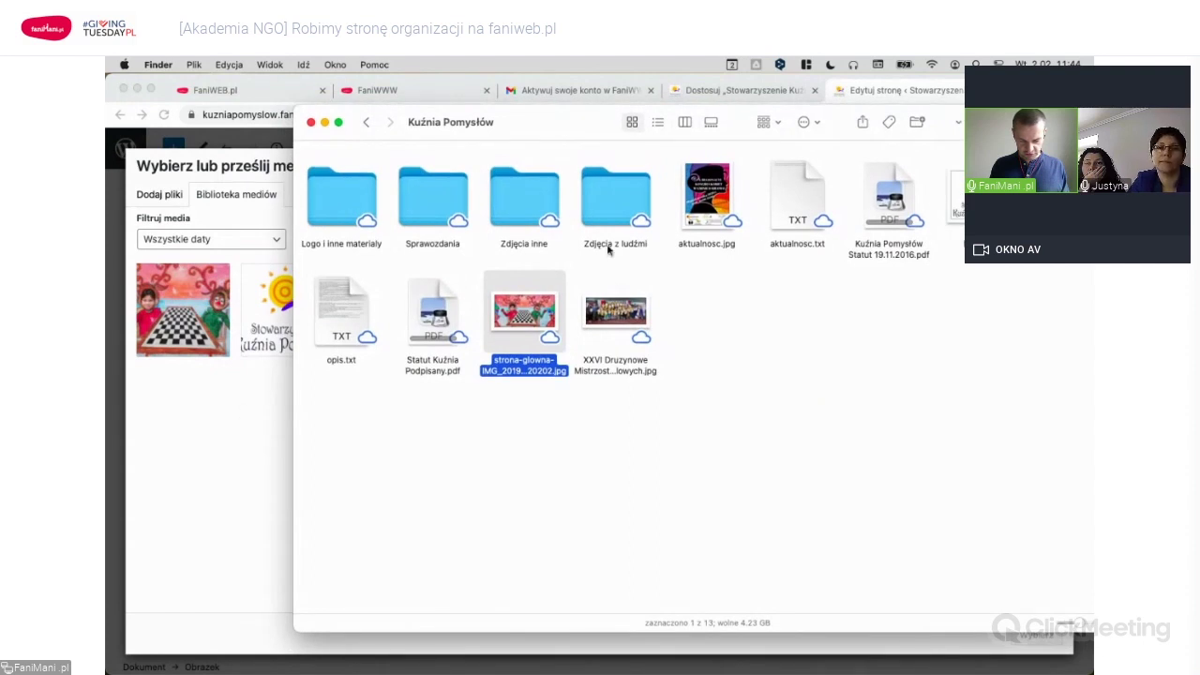
double_click(608, 203)
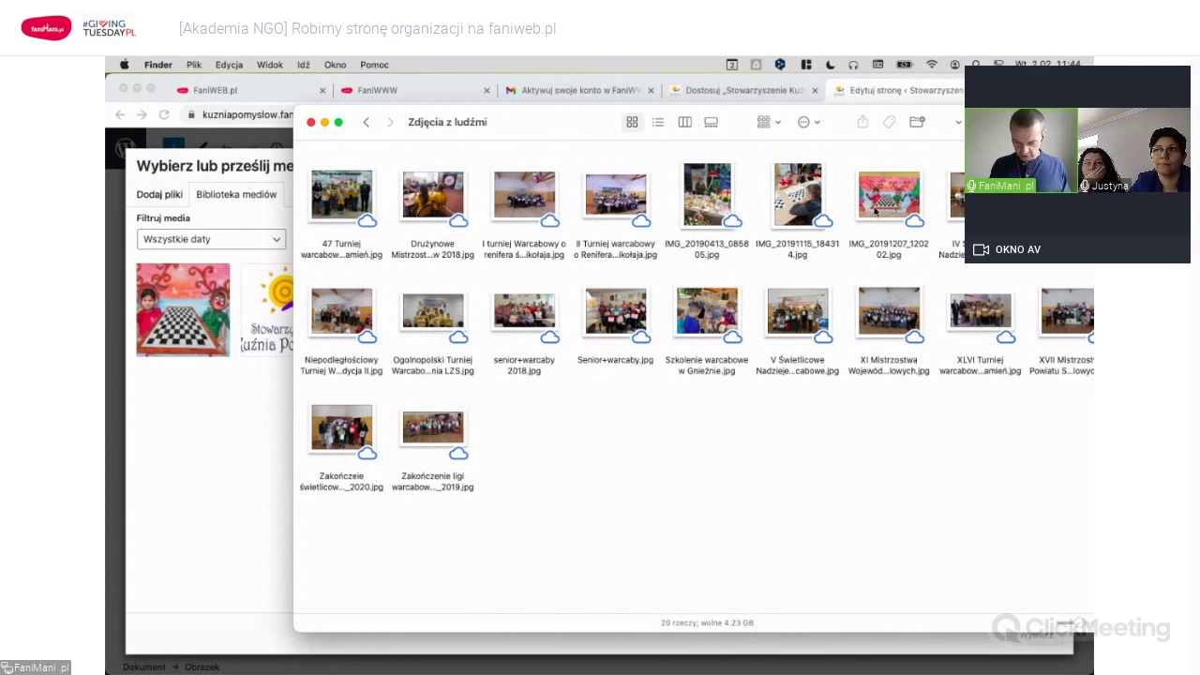
click(435, 324)
drag(435, 325, 203, 433)
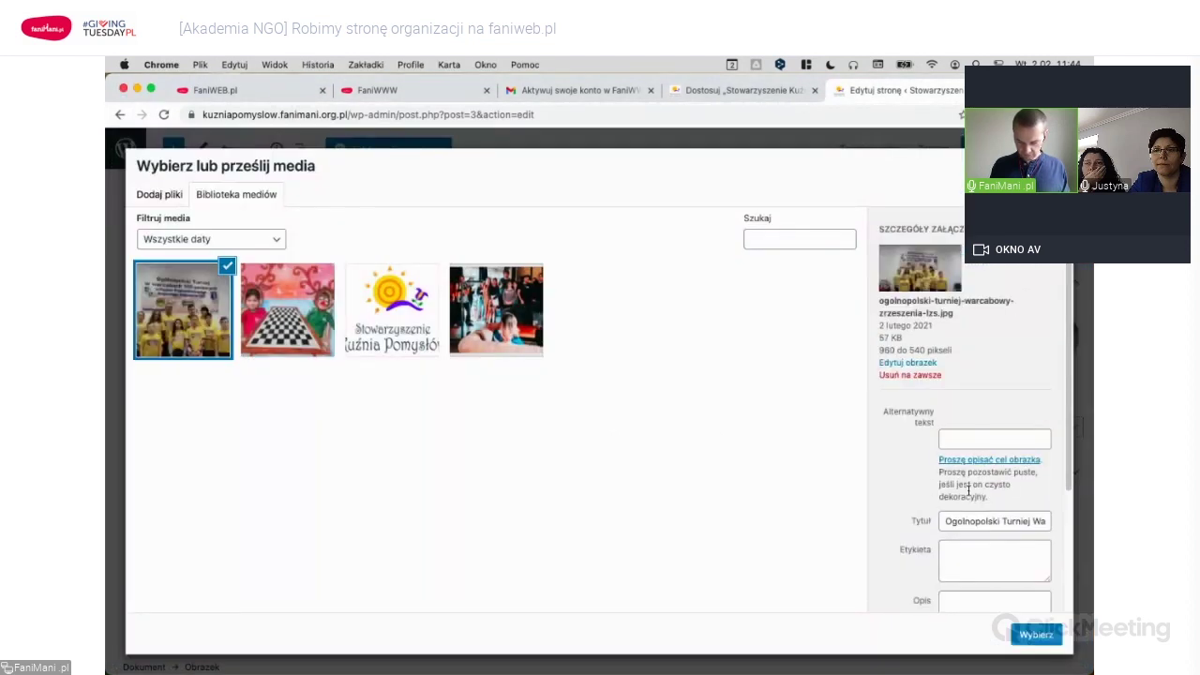
Insert the uploaded draughts tournament photo into the homepage's image block.
scroll(918, 488, down, 4)
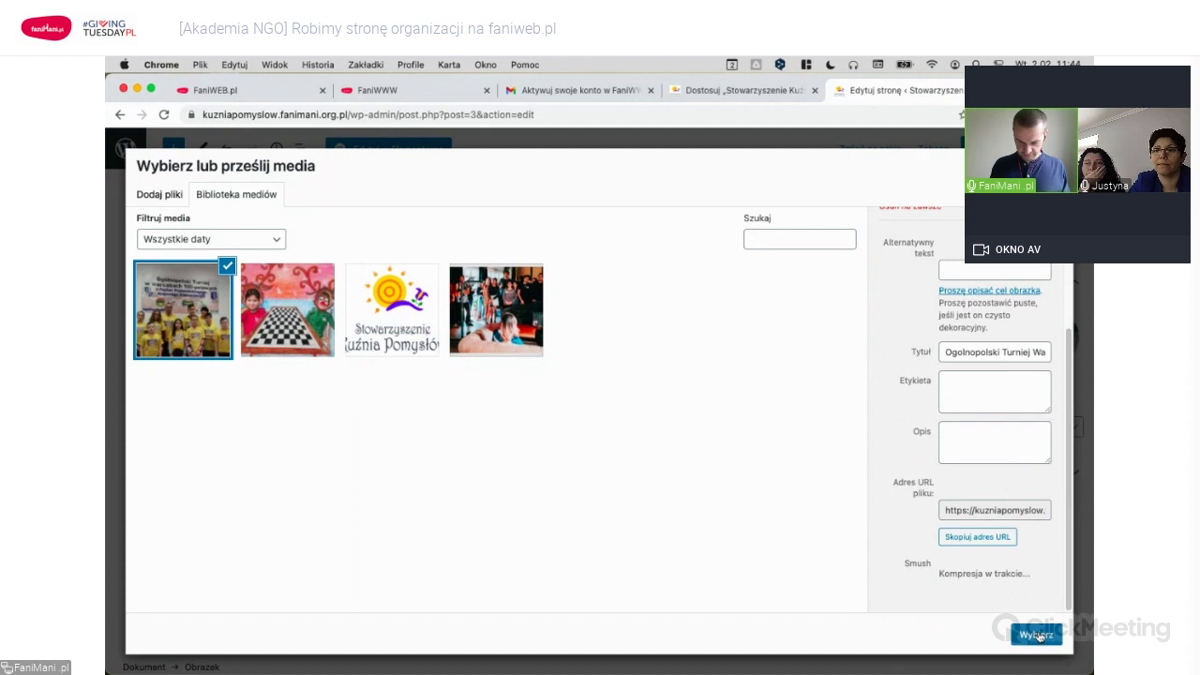
click(1037, 636)
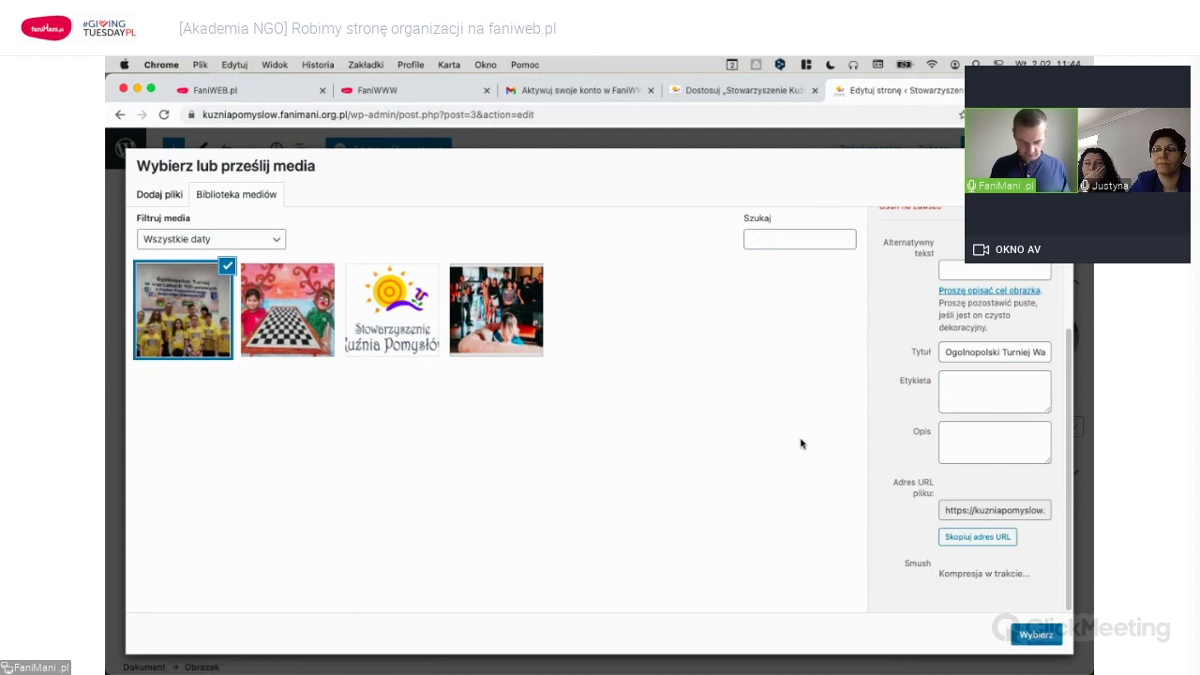
scroll(759, 397, down, 3)
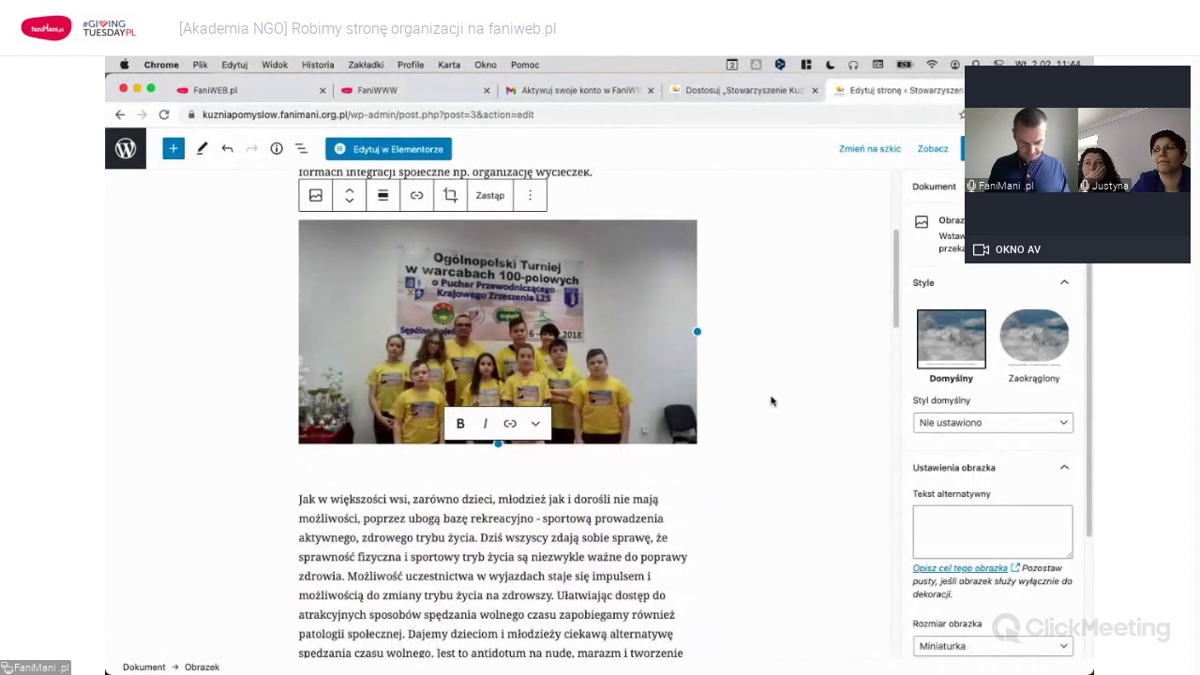
scroll(770, 401, up, 1)
scroll(771, 401, down, 2)
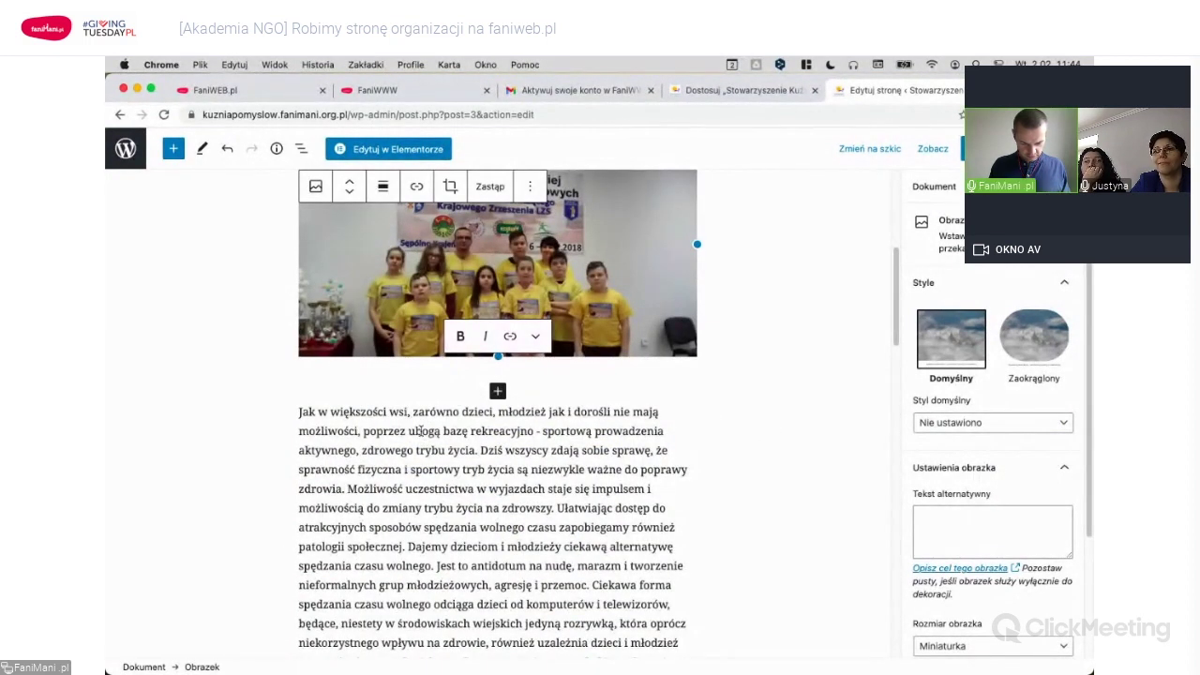
scroll(478, 434, down, 3)
click(478, 434)
click(434, 446)
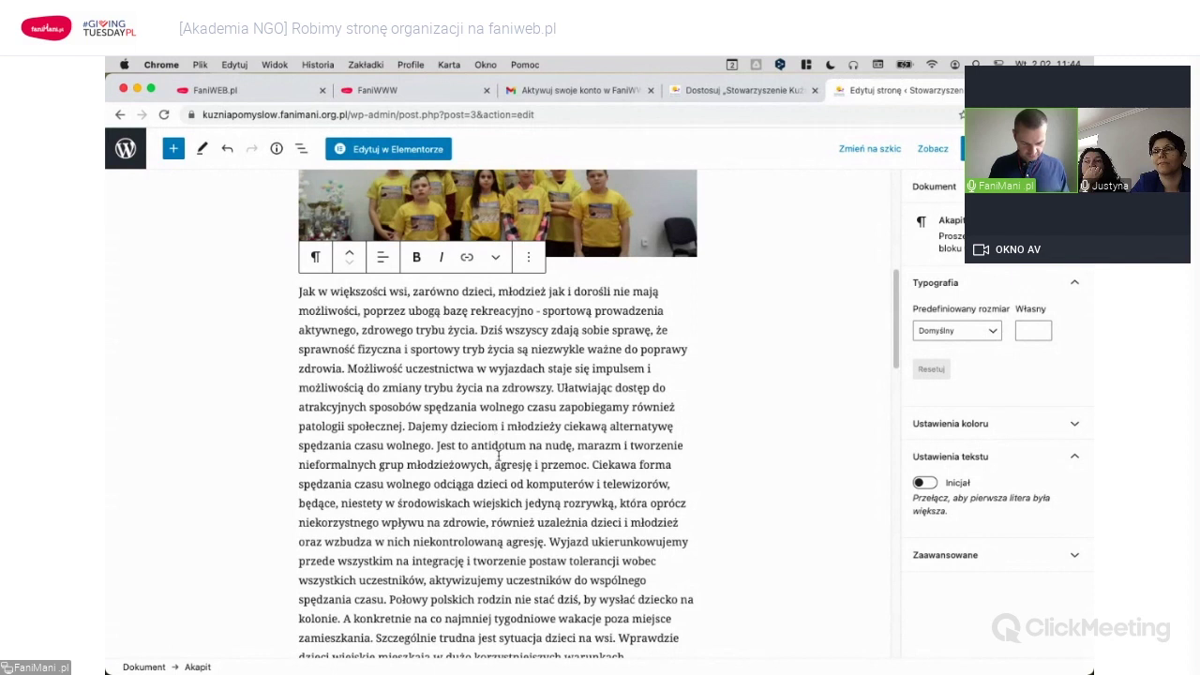
Split off 'Dajemy dzieciom i młodzieży…' as its own block and convert it to an H2 heading.
key(Return)
click(348, 447)
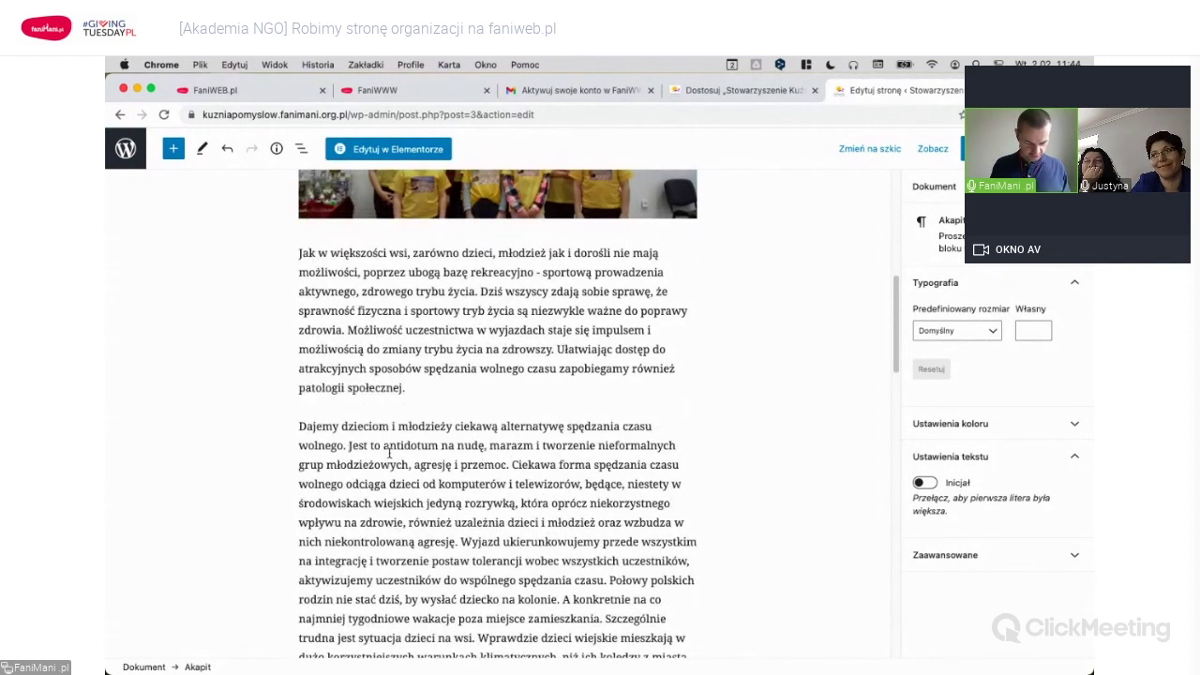
key(Return)
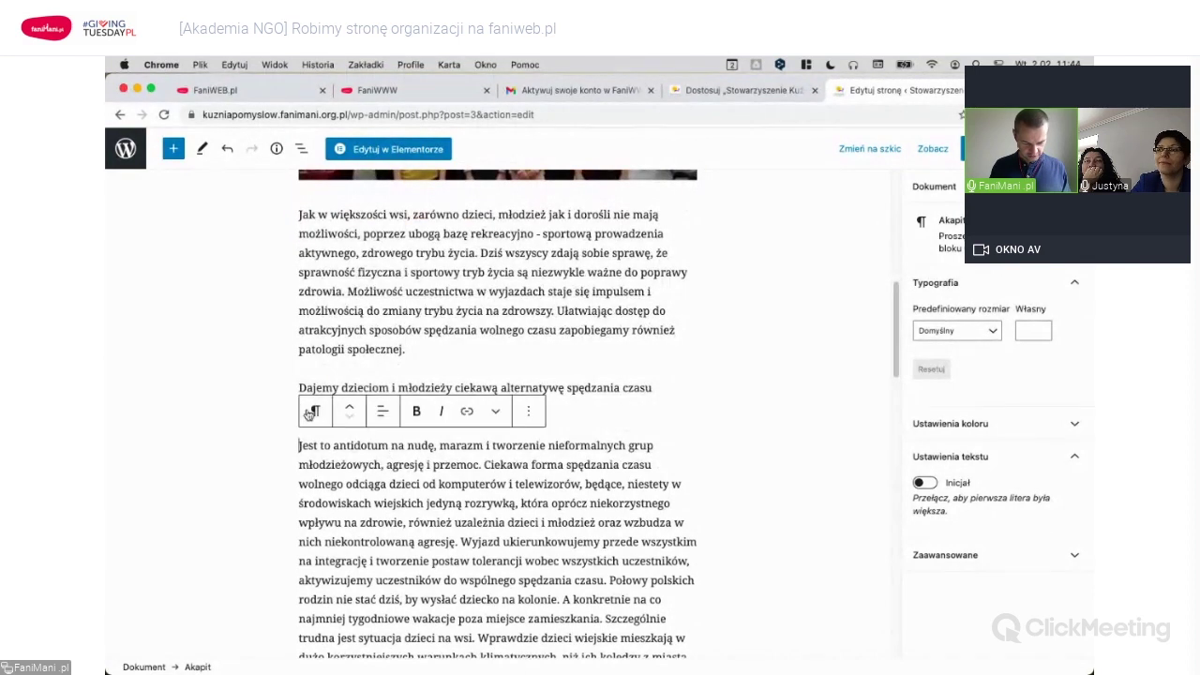
click(562, 388)
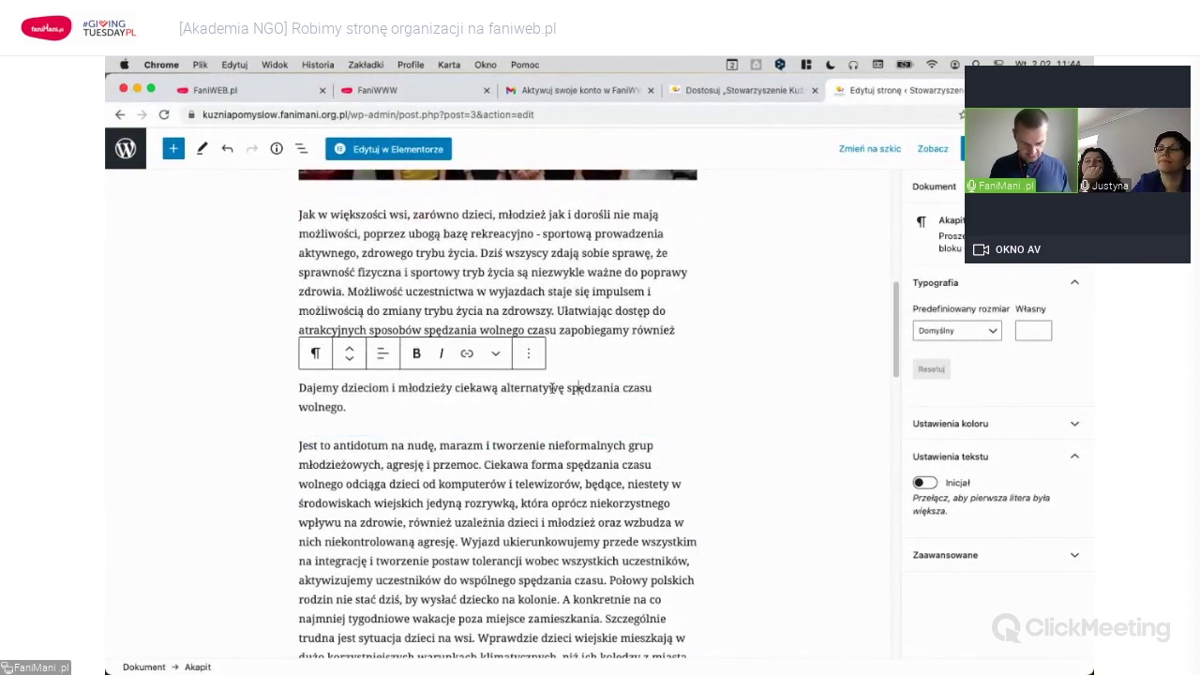
click(316, 356)
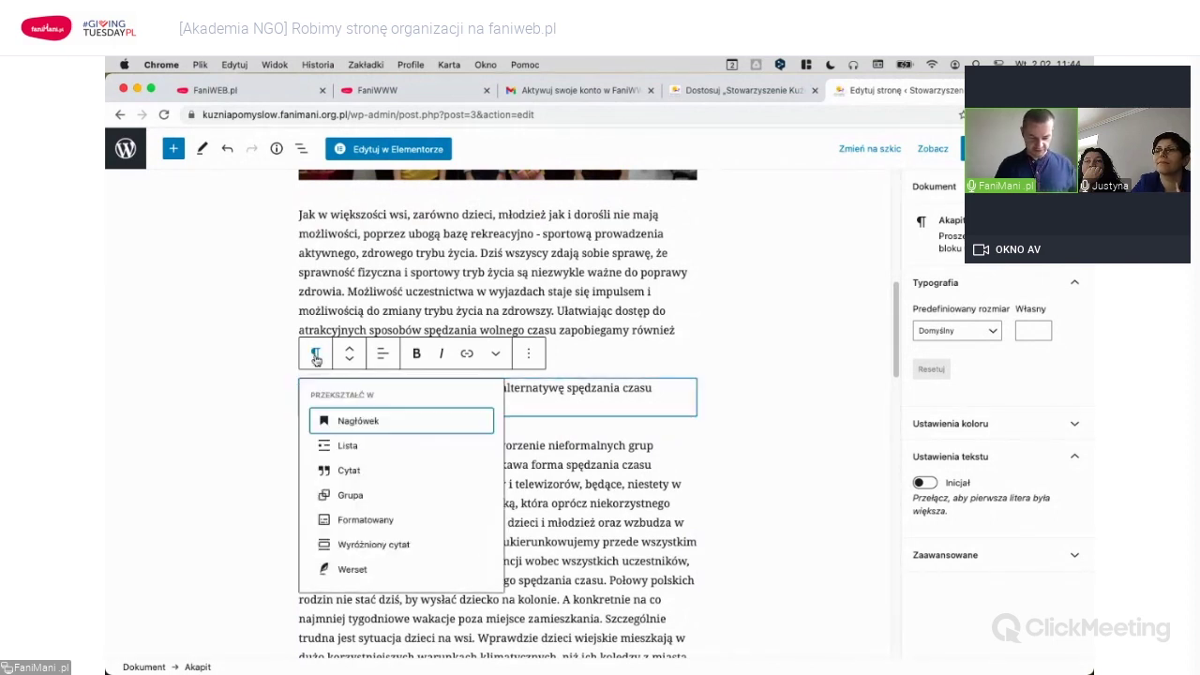
click(369, 425)
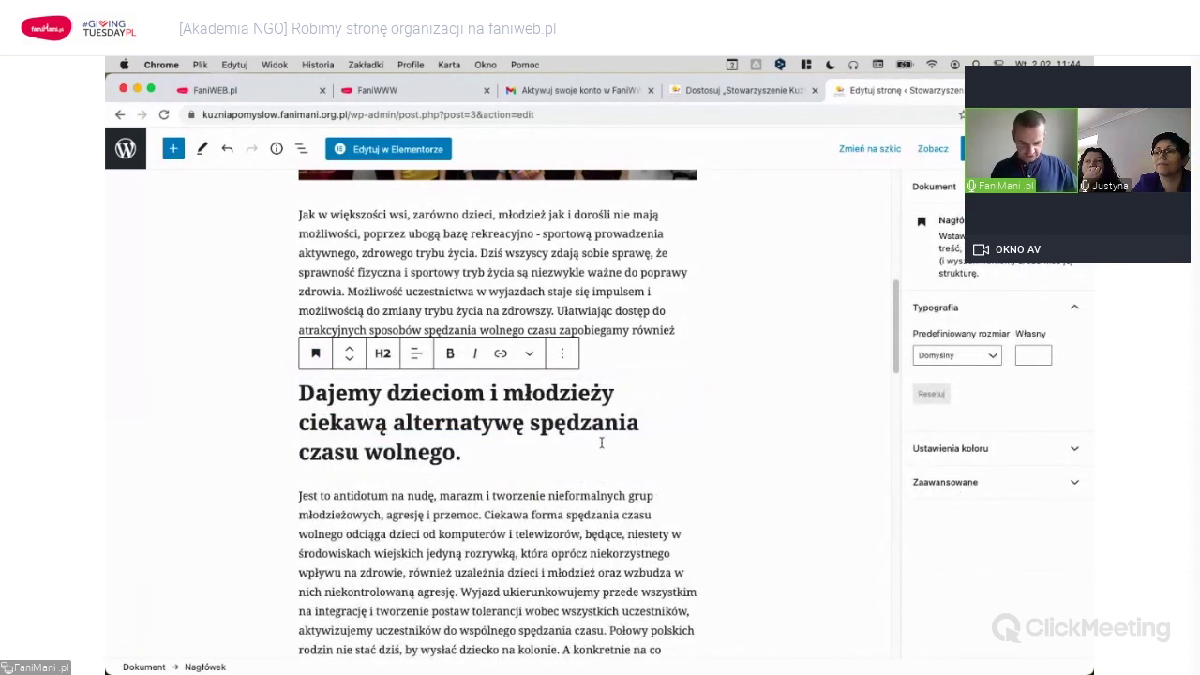
scroll(600, 443, down, 3)
scroll(640, 432, up, 10)
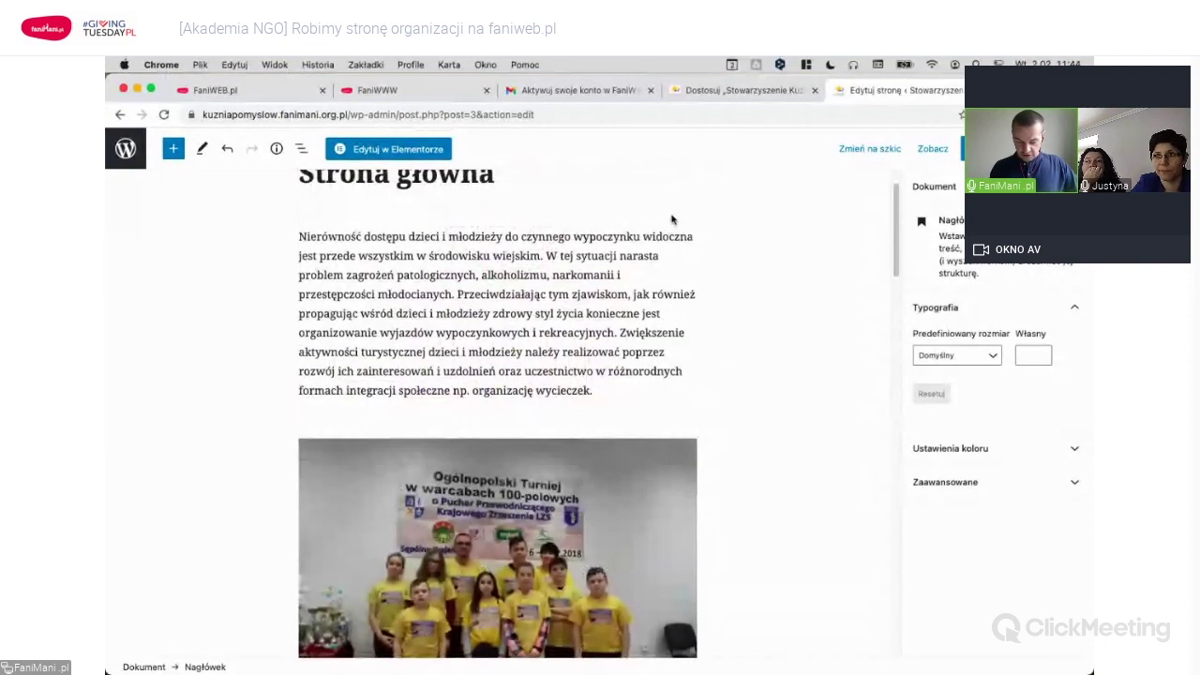
scroll(671, 220, up, 1)
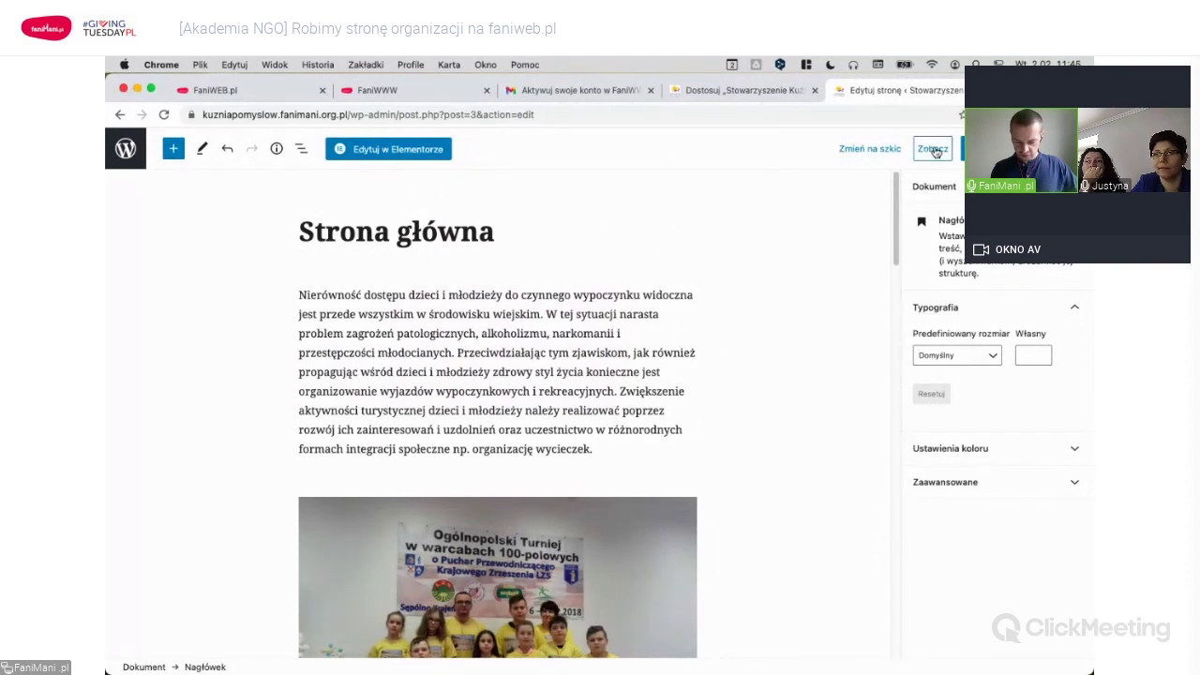
Preview the homepage in a new tab and check the new subheading.
click(935, 150)
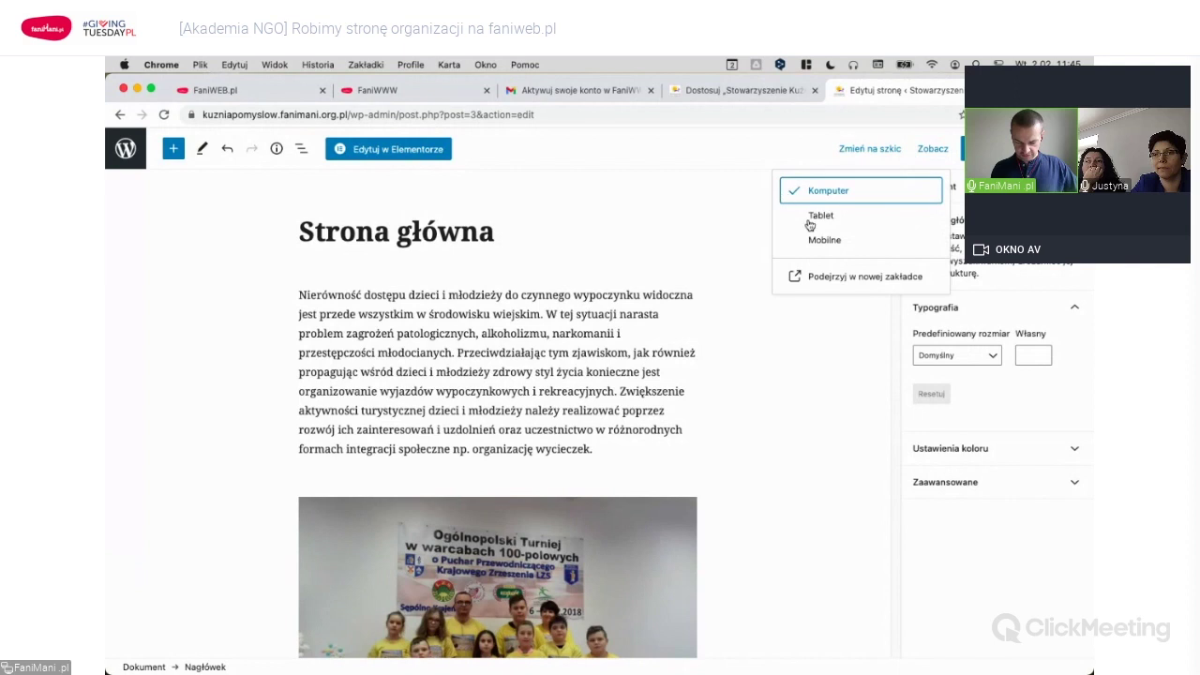
click(877, 279)
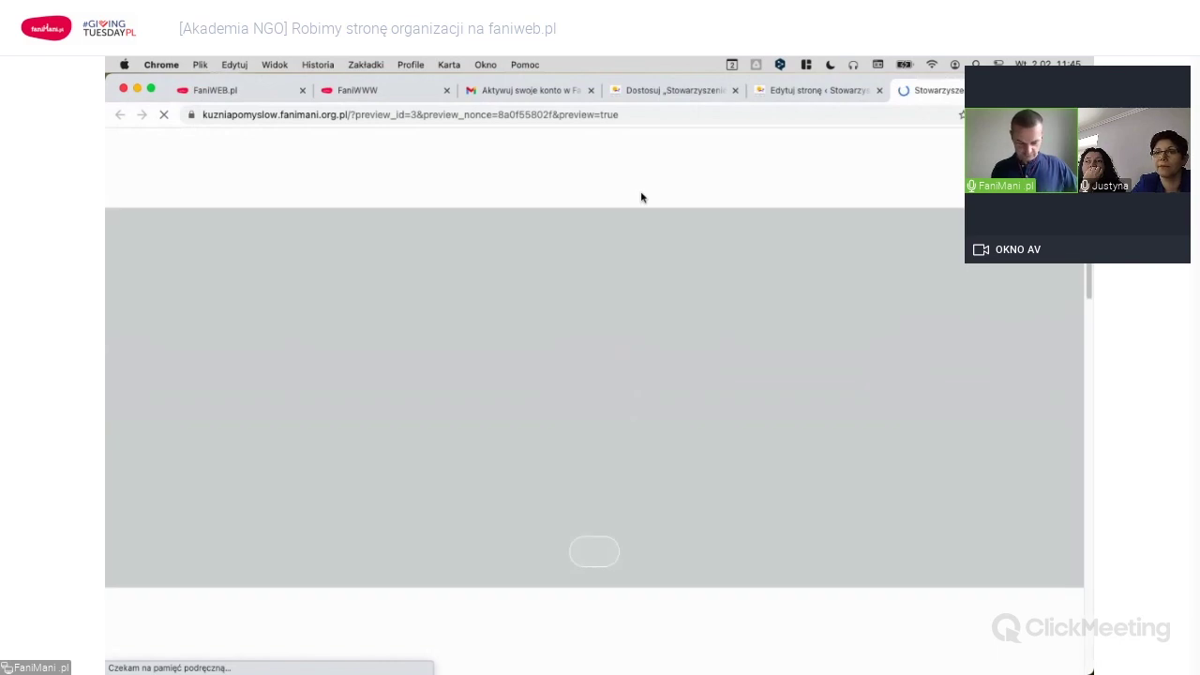
scroll(569, 360, down, 5)
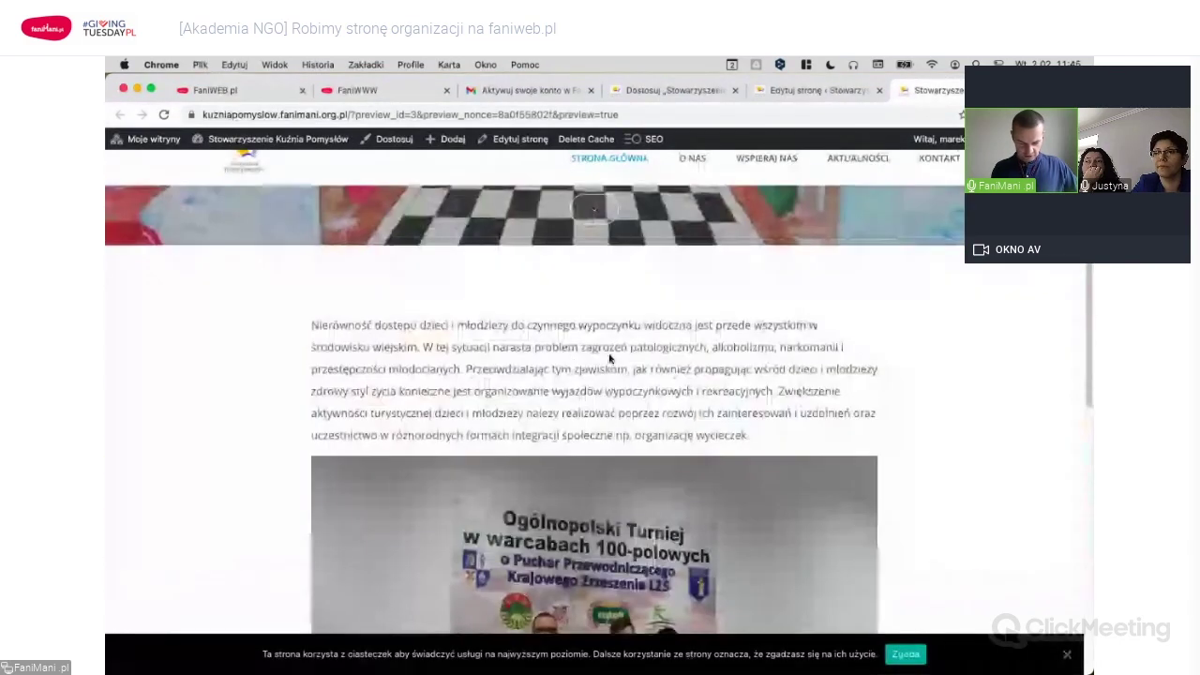
scroll(569, 360, down, 1)
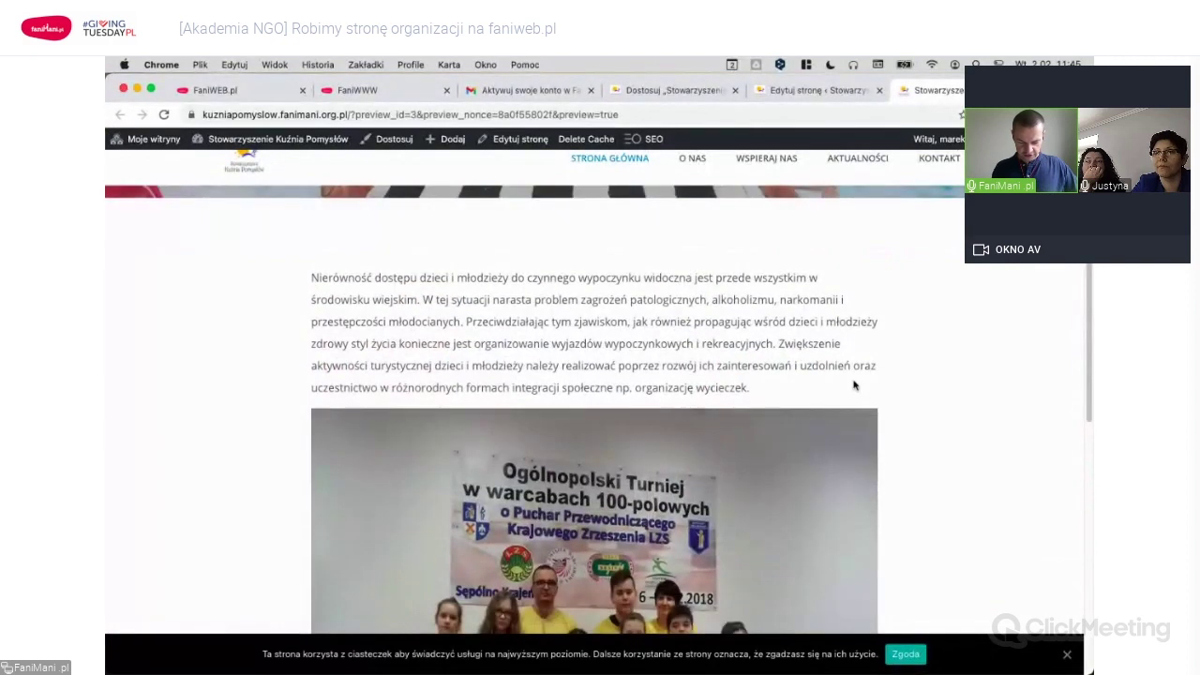
scroll(893, 390, down, 1)
scroll(734, 388, down, 5)
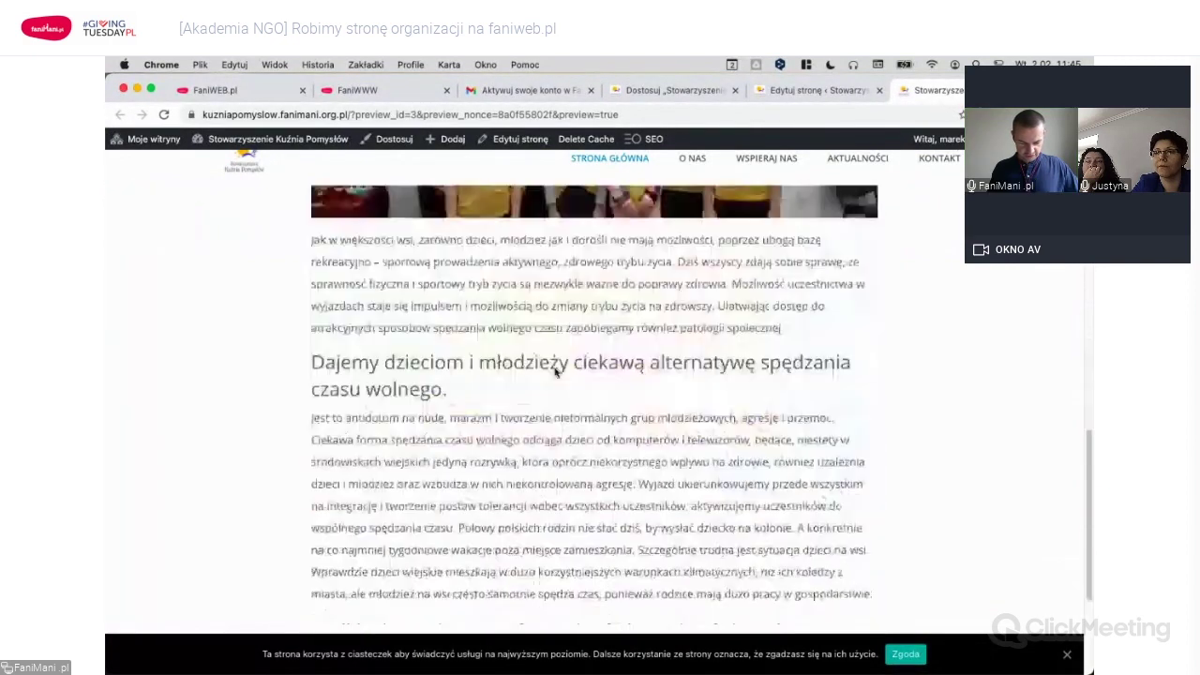
drag(313, 362, 477, 391)
click(491, 385)
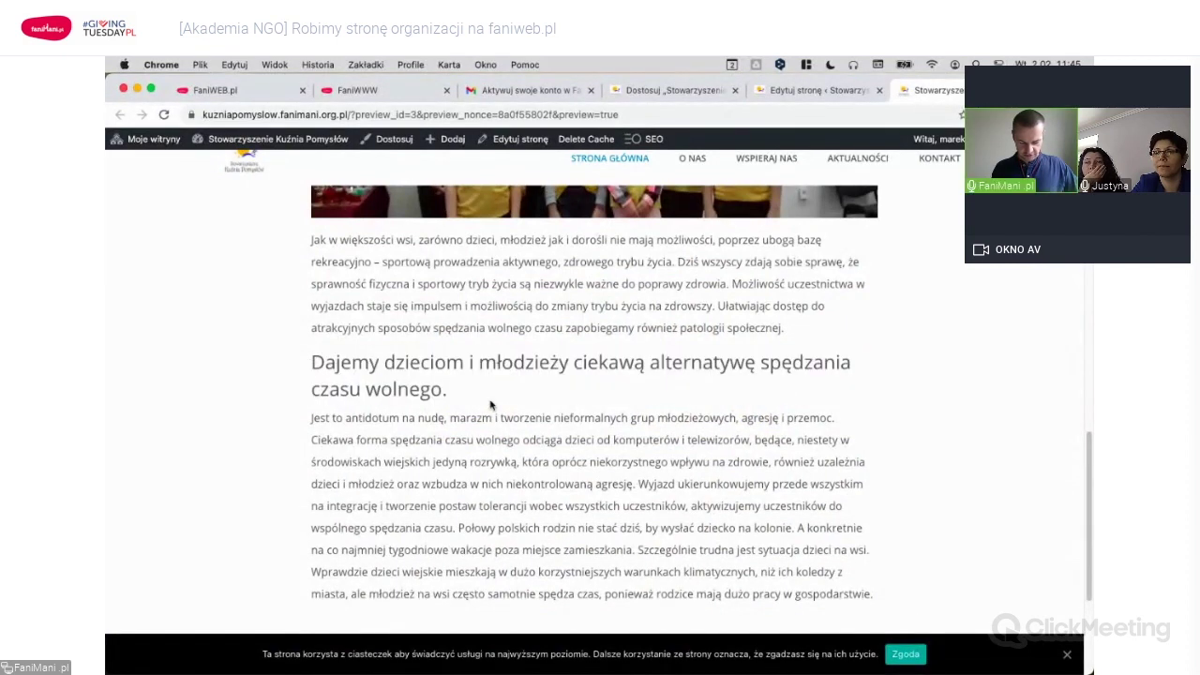
scroll(491, 405, down, 4)
scroll(490, 403, up, 3)
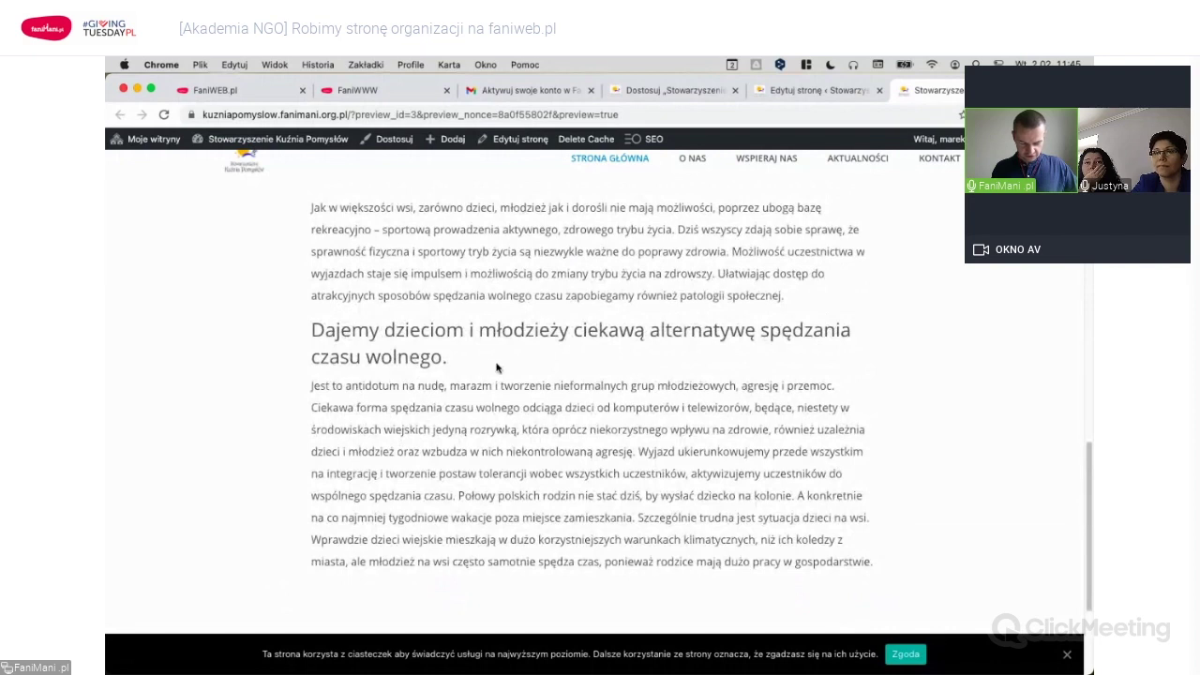
scroll(642, 375, up, 9)
scroll(642, 375, up, 10)
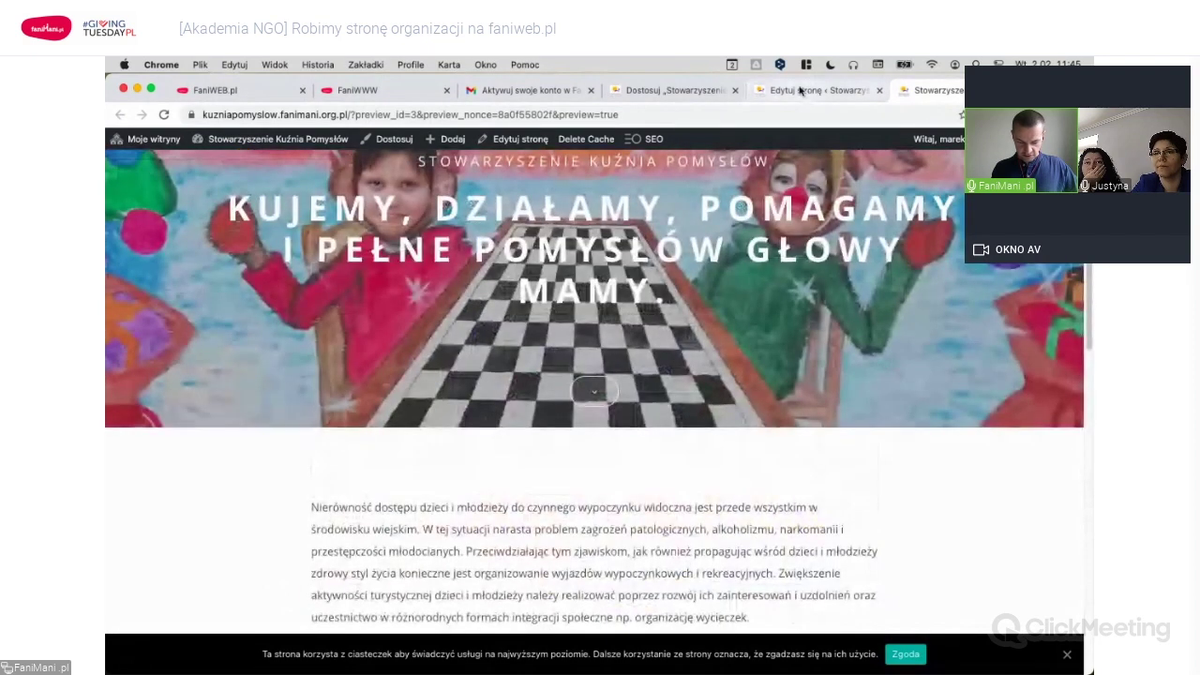
Back in the editor, save the page so it reports 'Strona została zaktualizowana'.
click(799, 90)
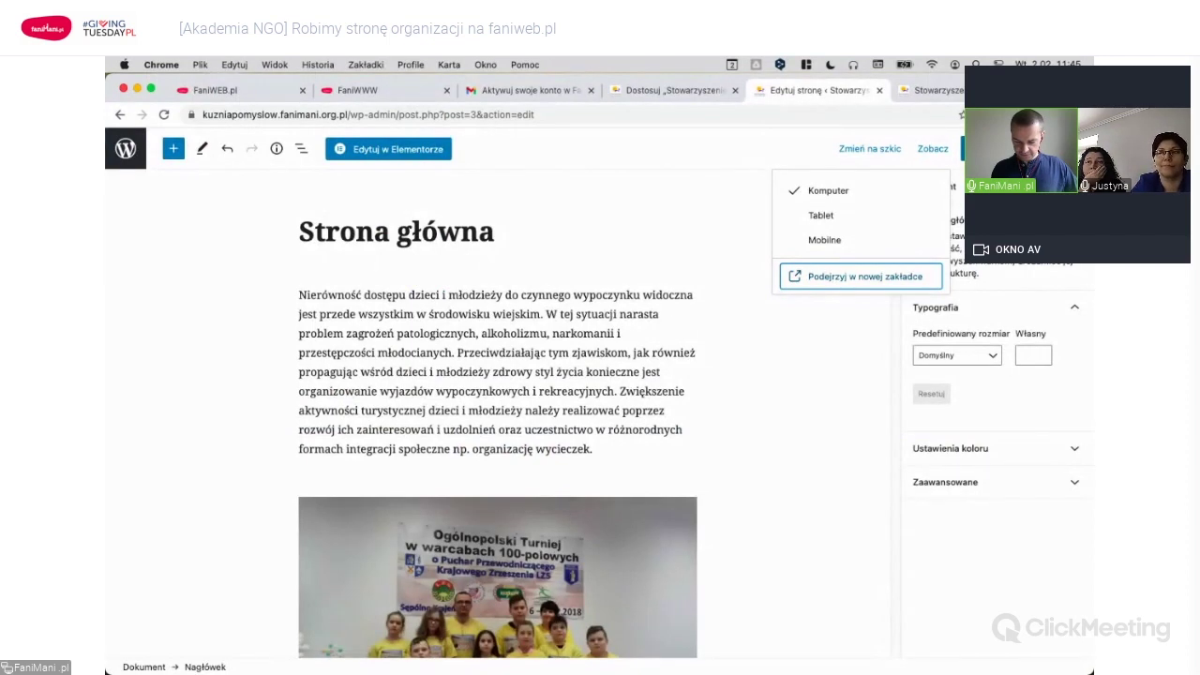
key(ctrl+s)
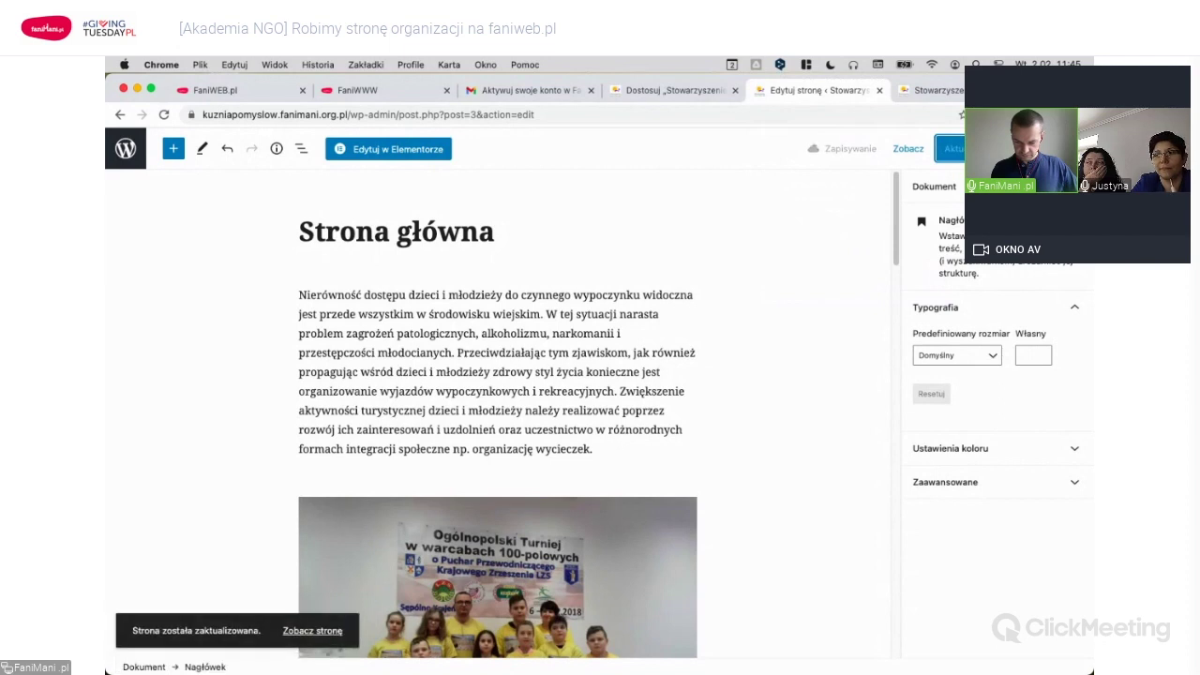
click(551, 324)
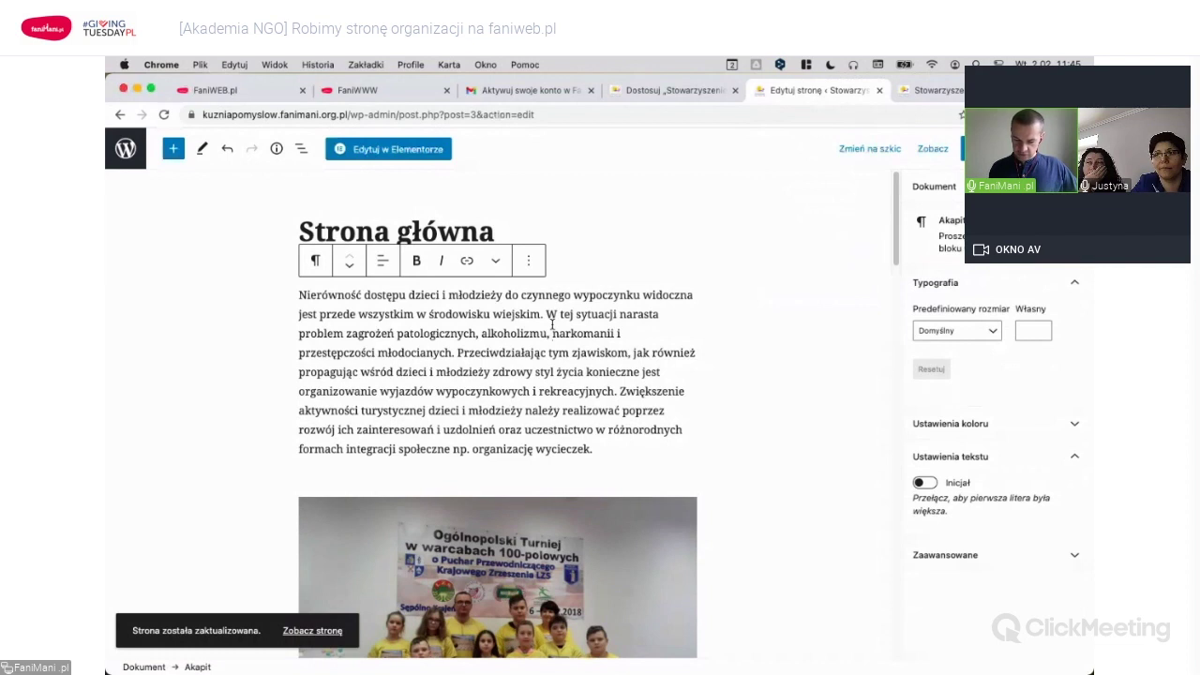
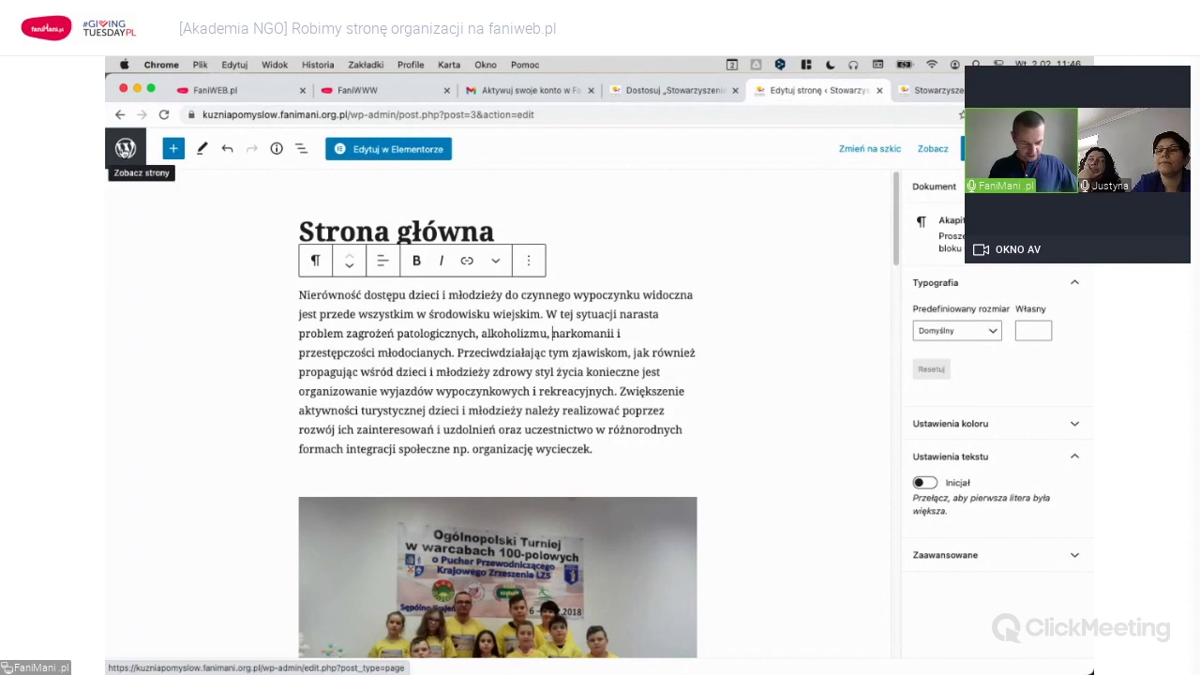
Leave the home page editor for the pages list, then quit the Konfigurator wizard without saving.
click(126, 148)
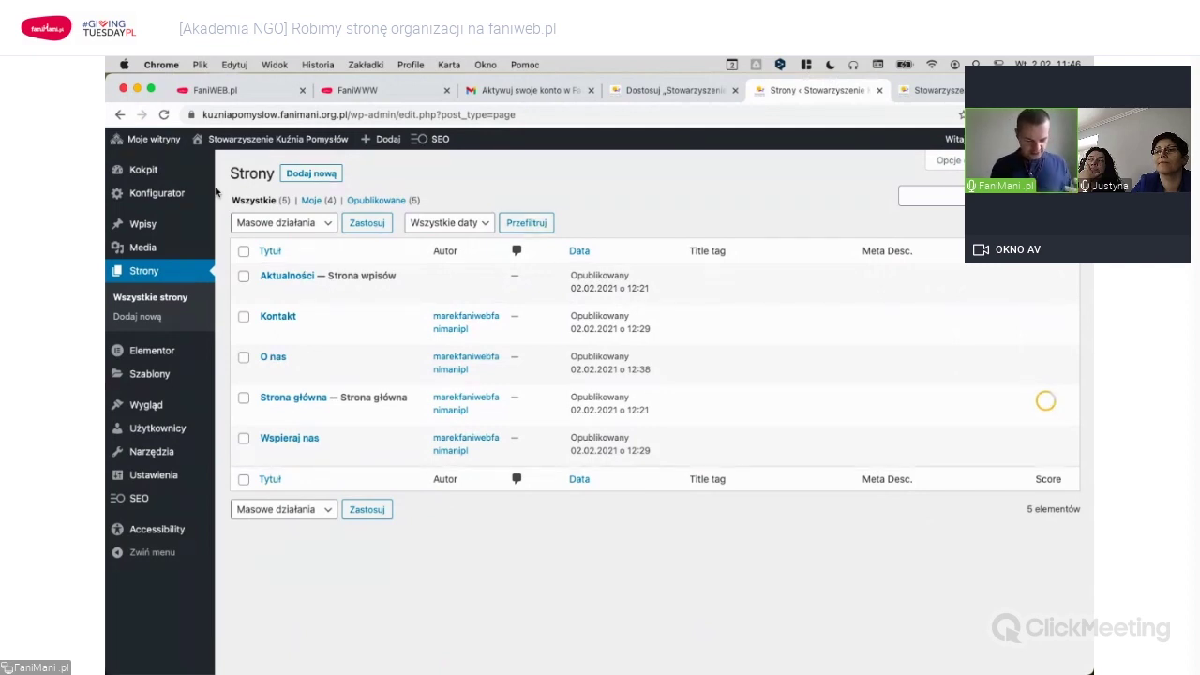
mouse_move(149, 173)
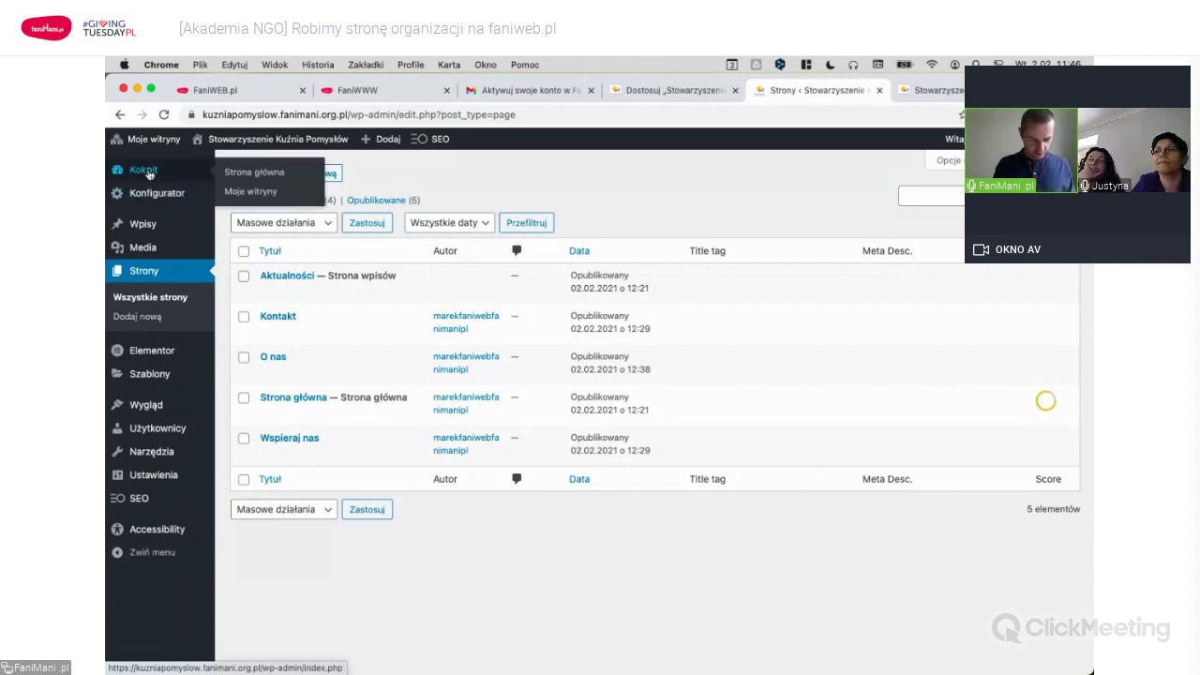
click(155, 194)
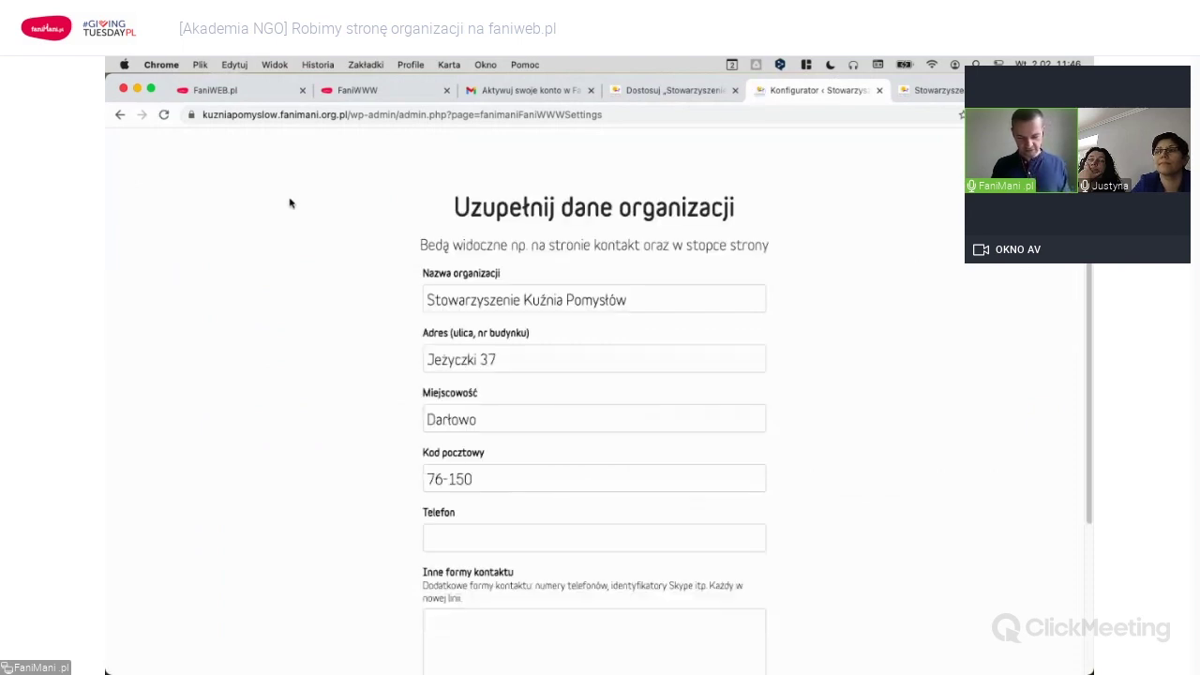
scroll(905, 345, down, 5)
scroll(904, 345, up, 5)
click(480, 208)
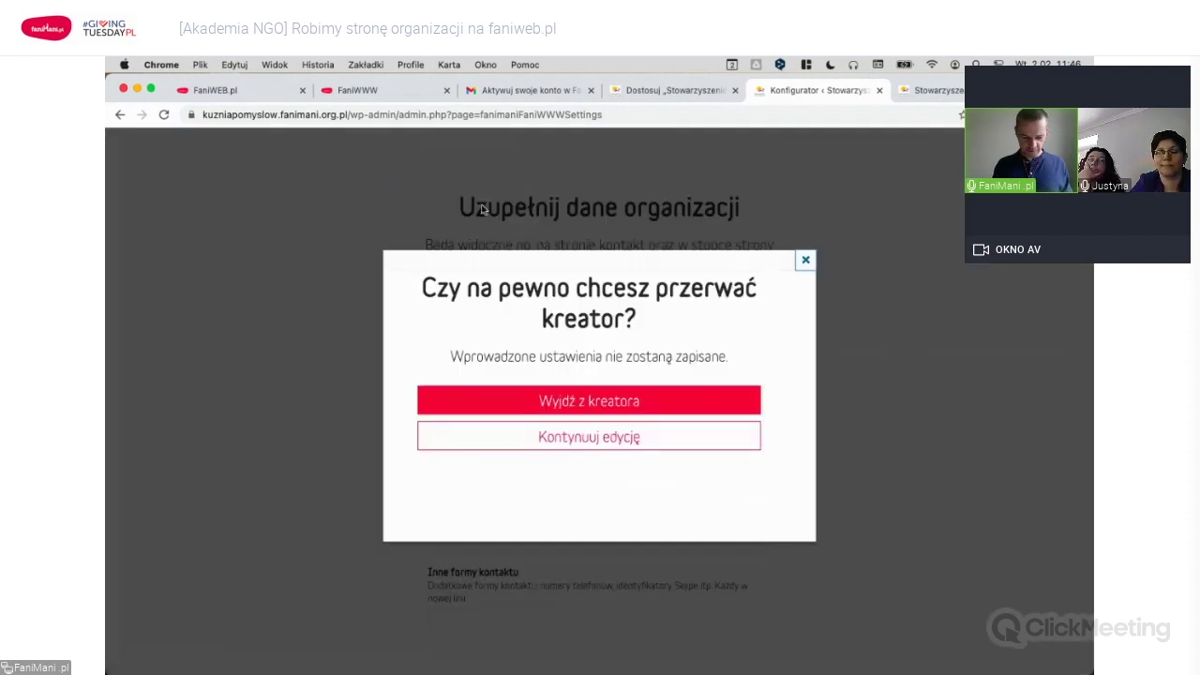
click(600, 403)
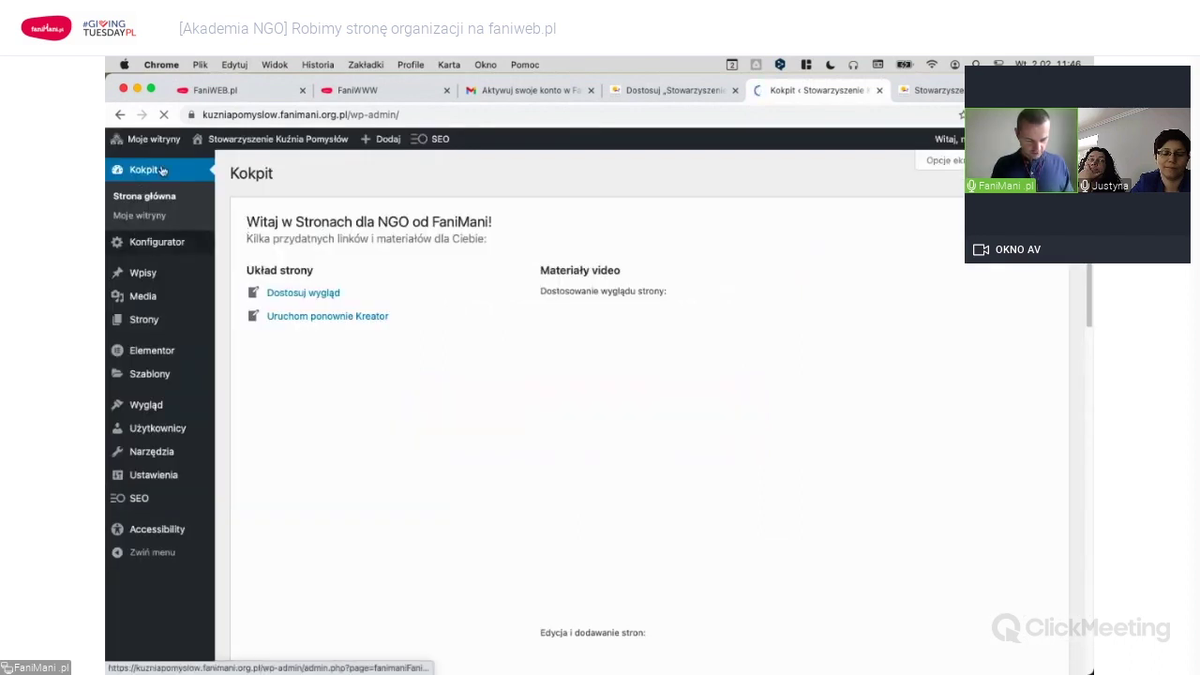
Browse the media library, then the list of all pages.
mouse_move(150, 276)
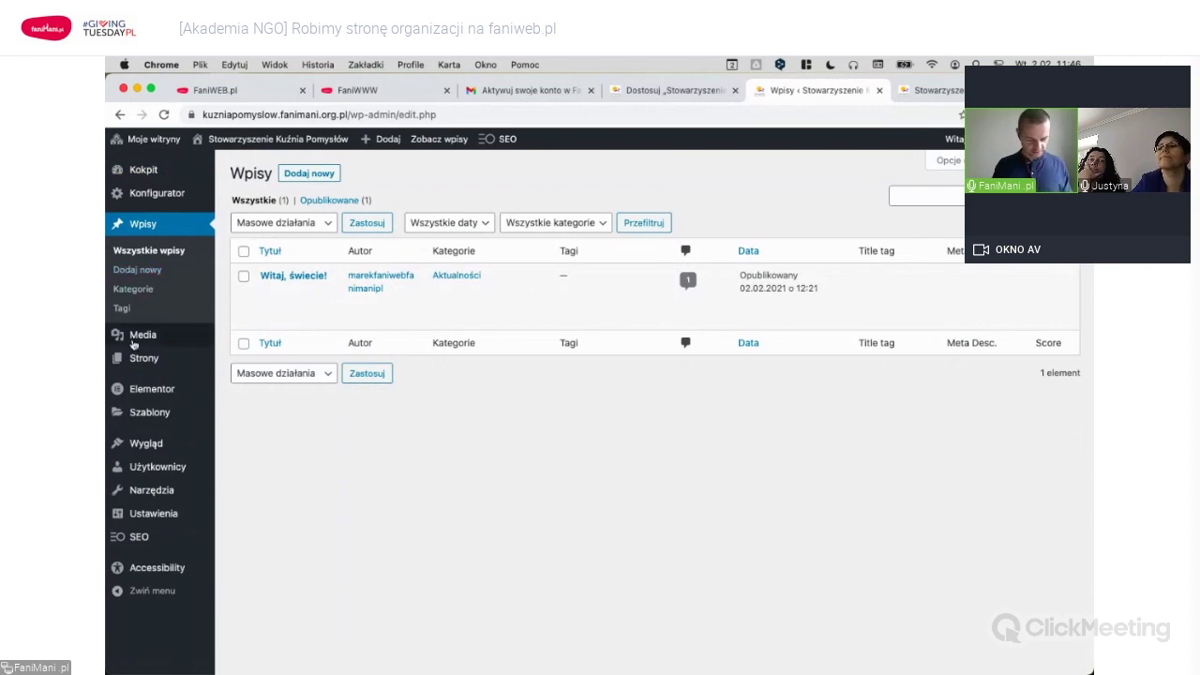
mouse_move(138, 340)
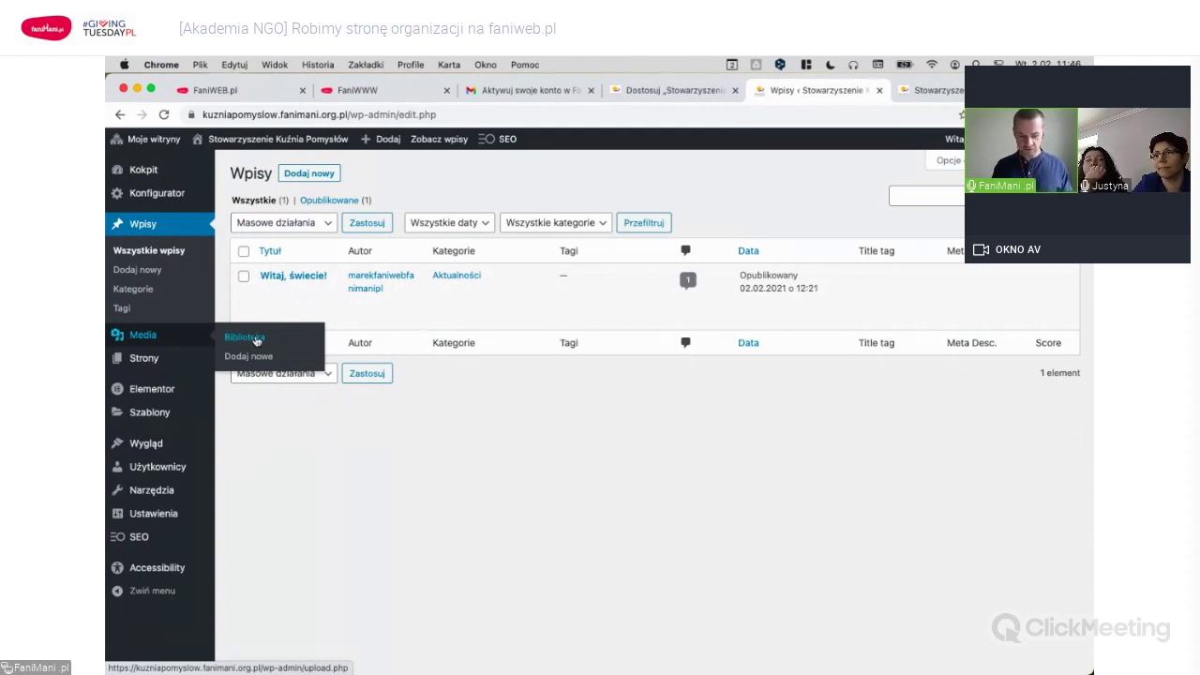
click(255, 340)
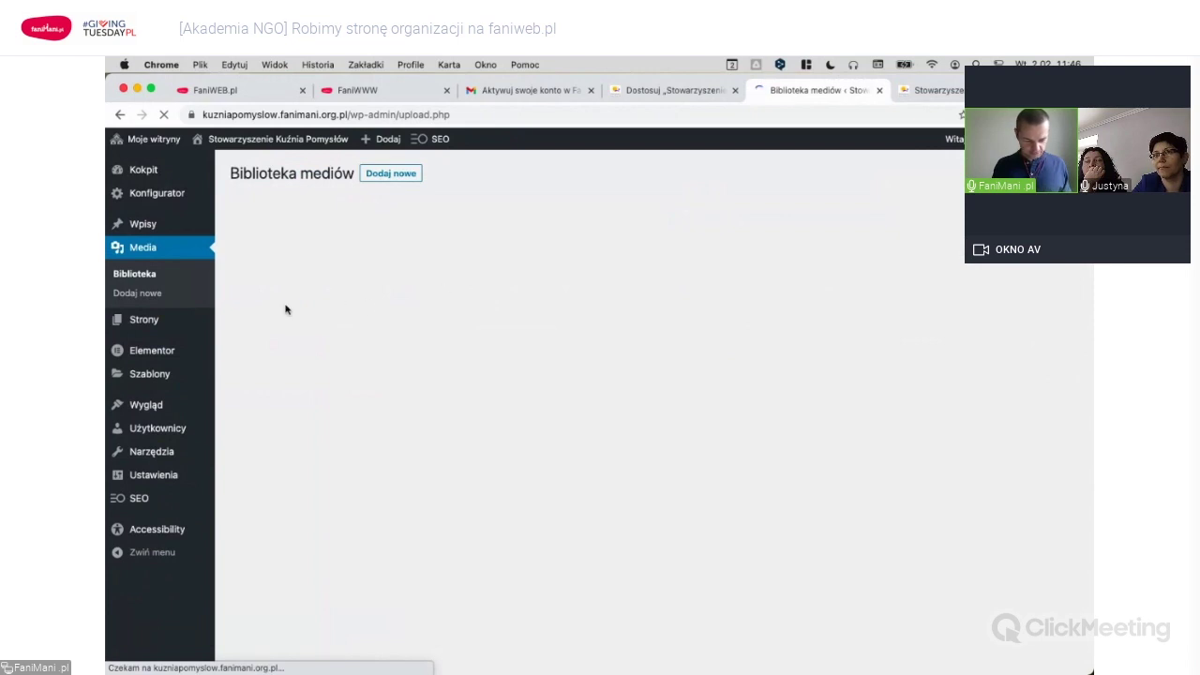
click(151, 323)
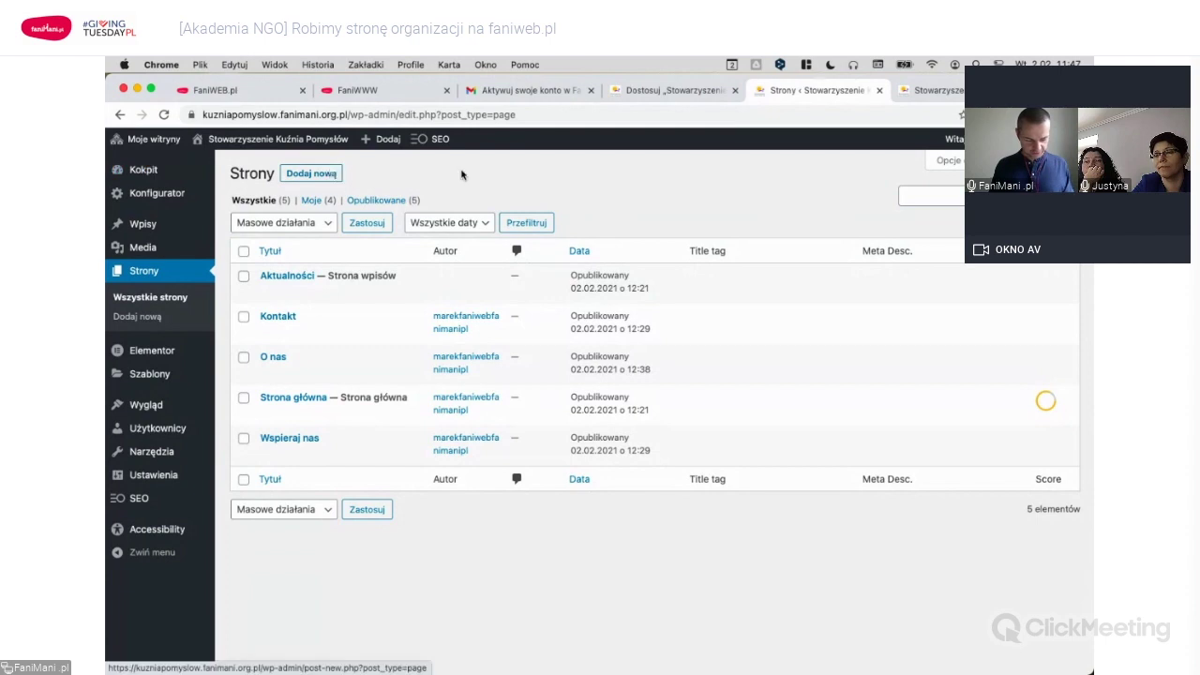
Glance at the site customizer, then open the Wygląd > Menu editor.
mouse_move(157, 358)
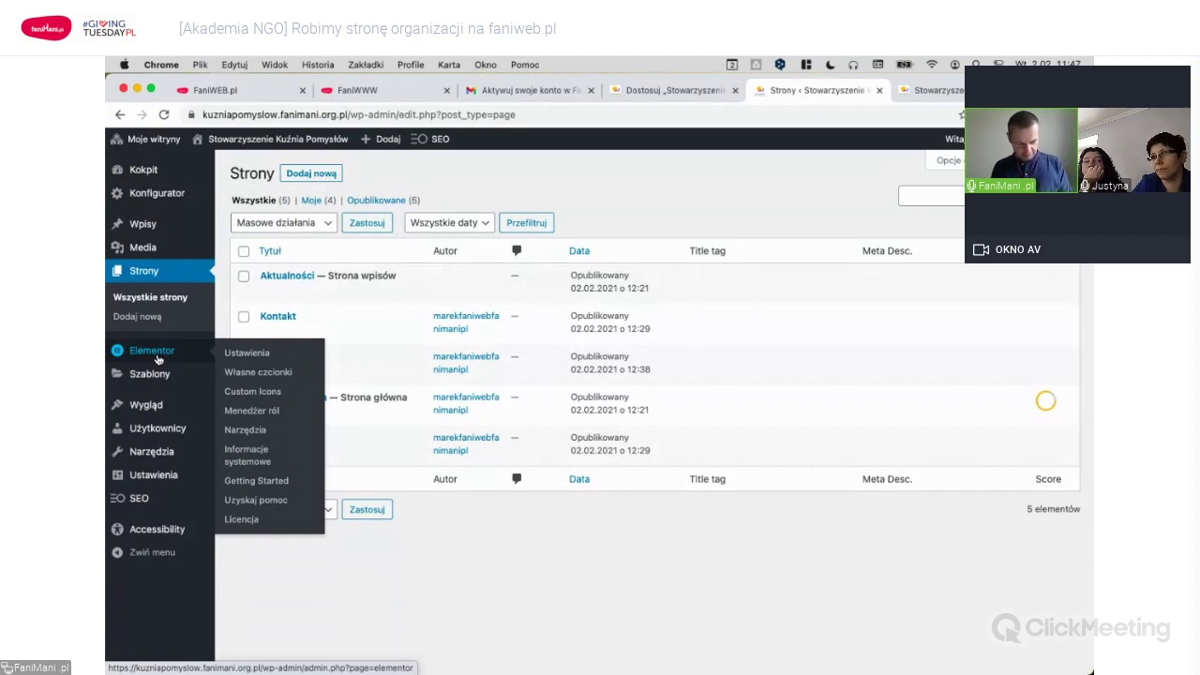
mouse_move(157, 378)
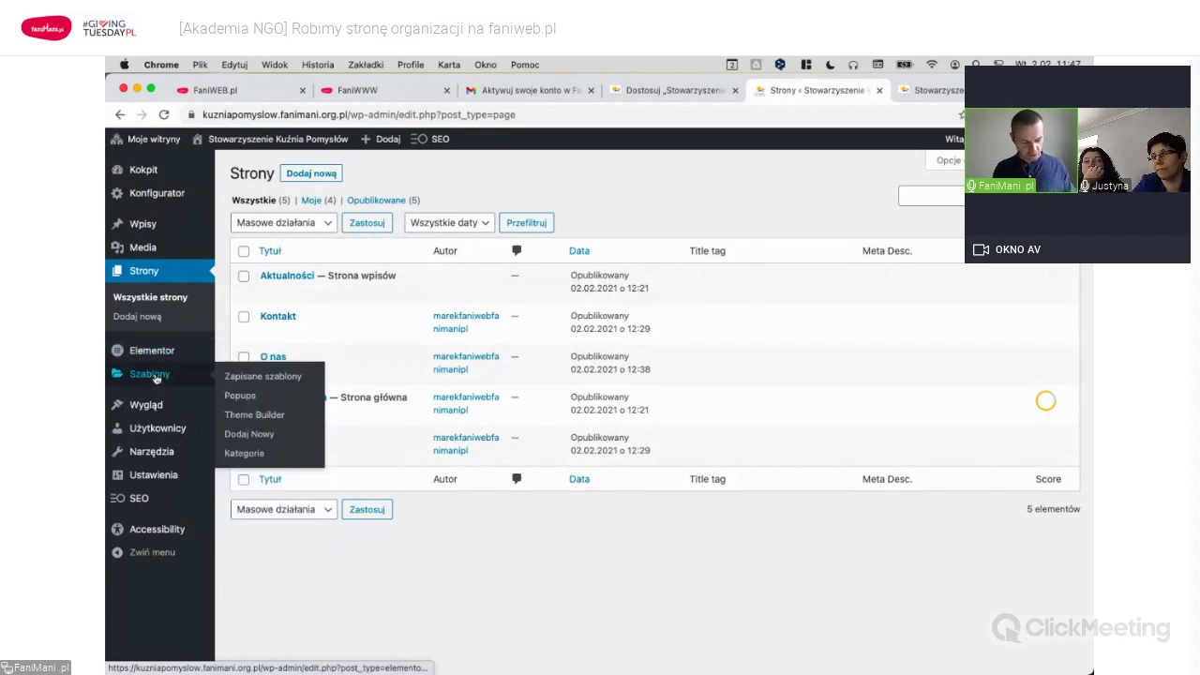
mouse_move(161, 406)
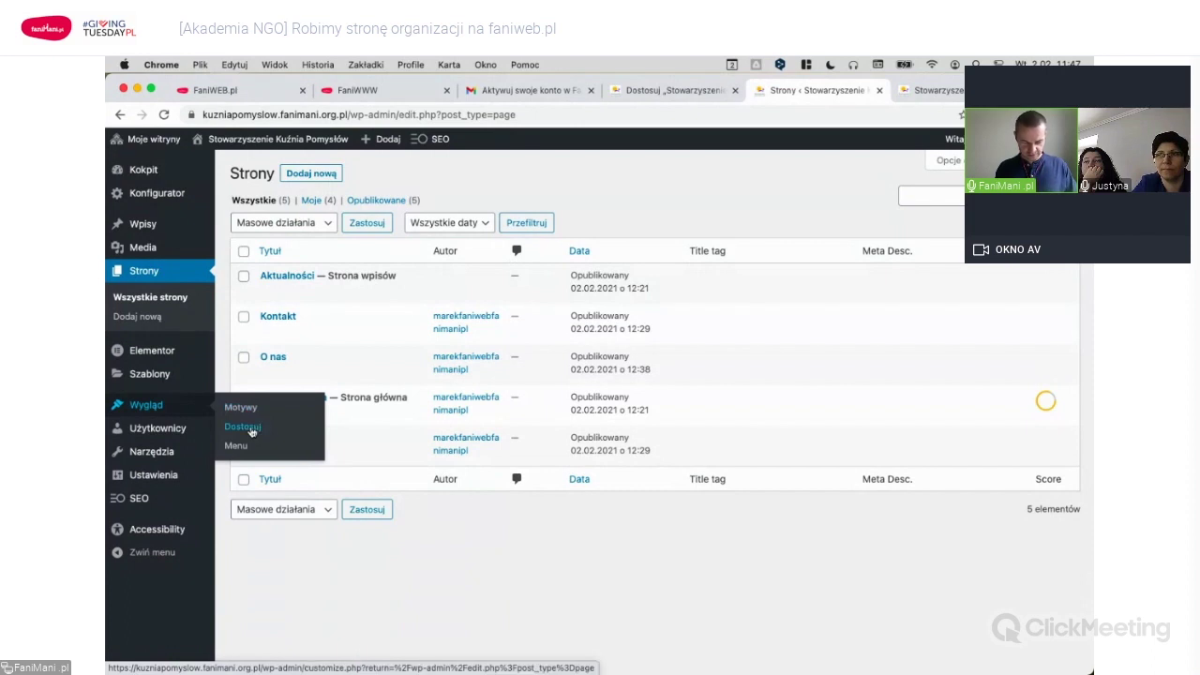
click(656, 94)
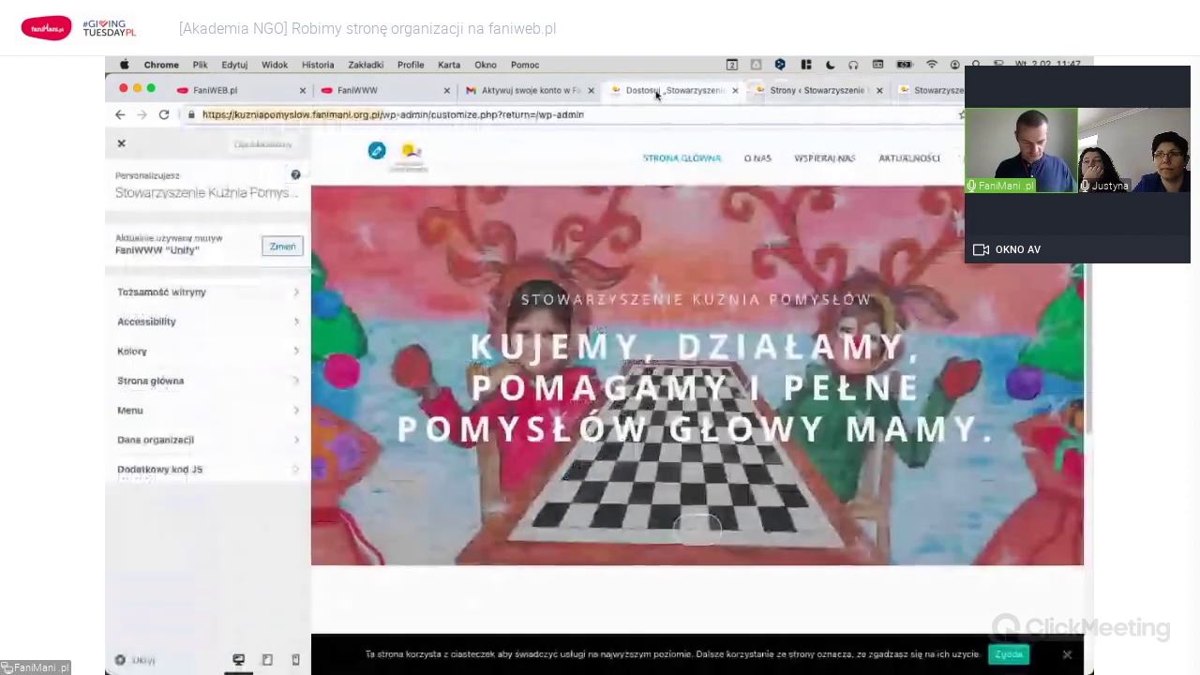
click(841, 94)
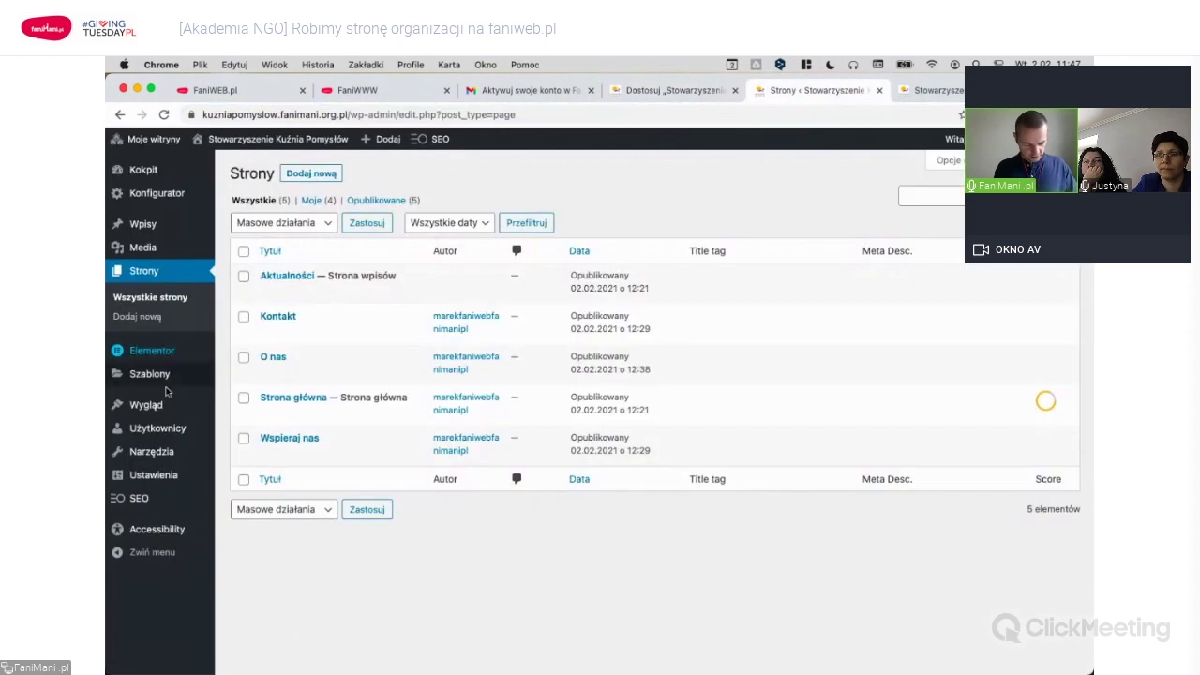
mouse_move(210, 406)
click(237, 447)
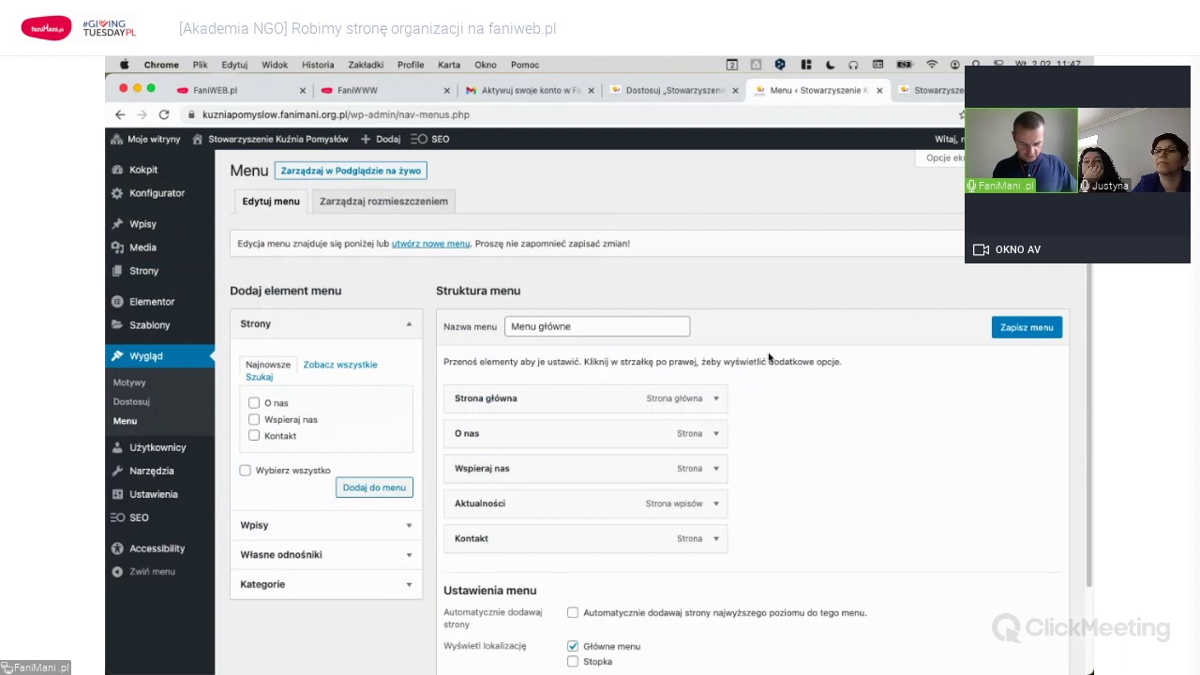
scroll(771, 358, down, 2)
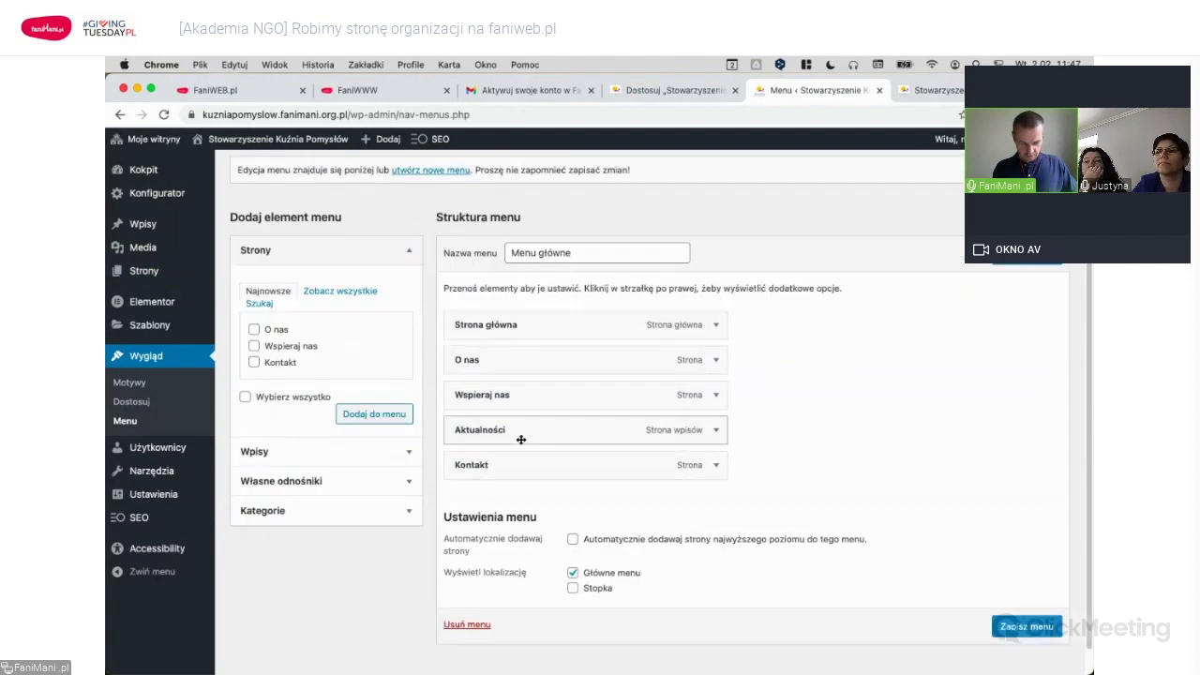
click(667, 94)
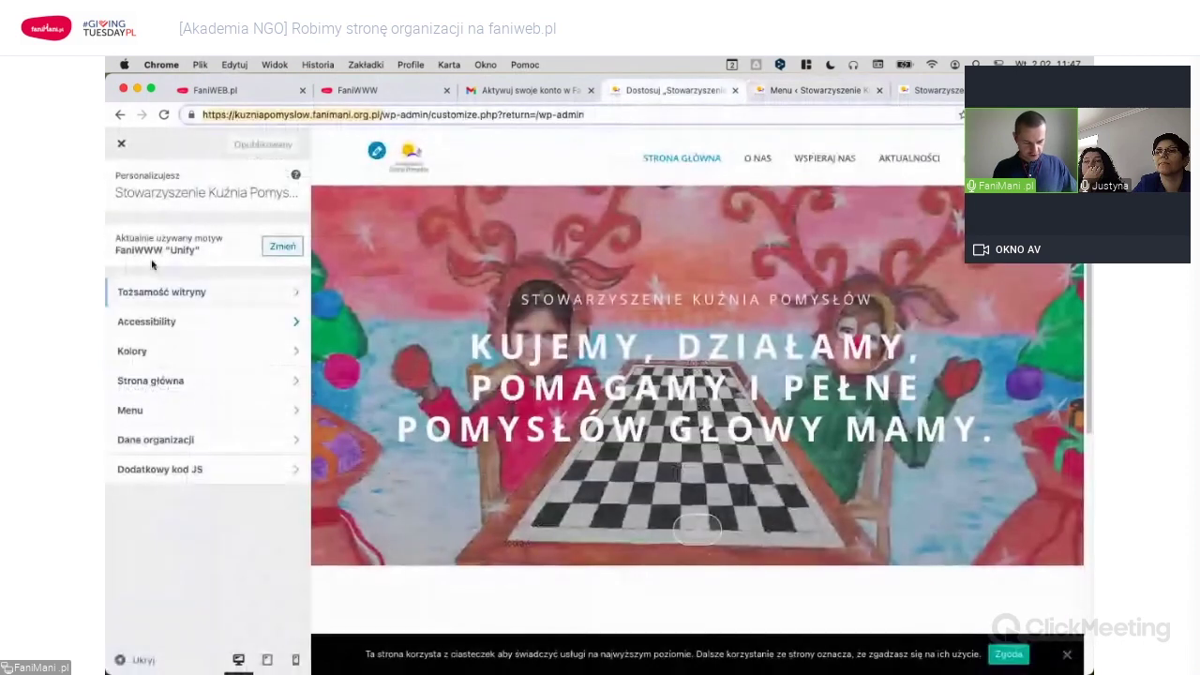
click(159, 410)
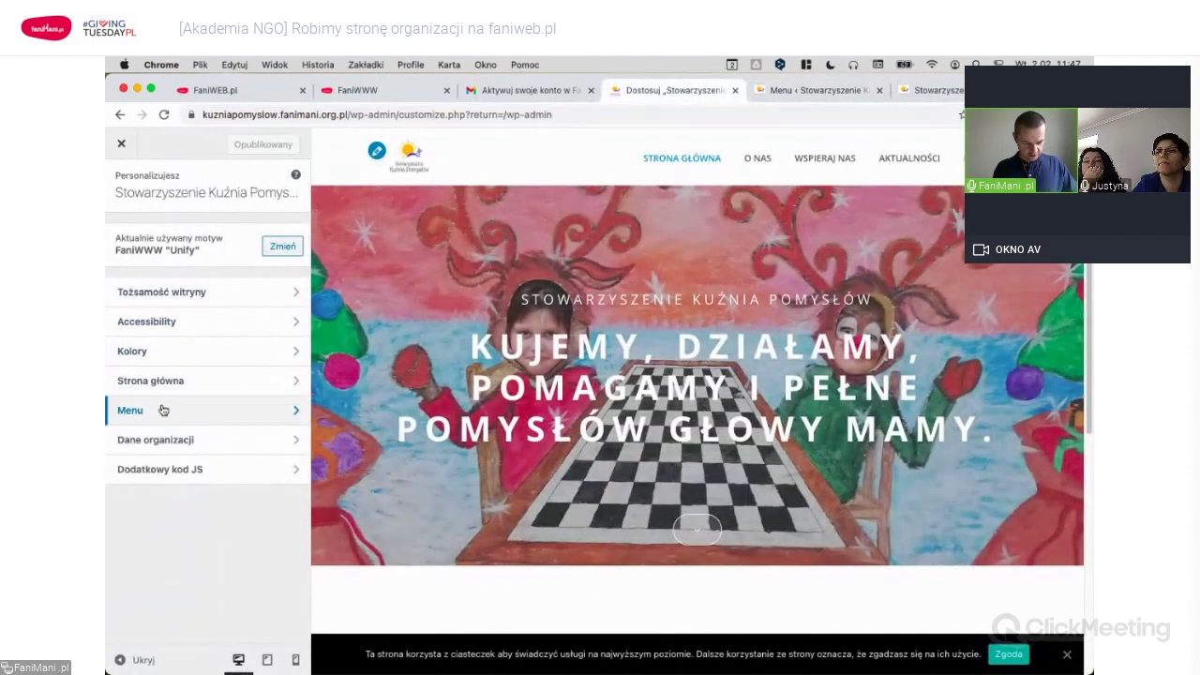
click(214, 267)
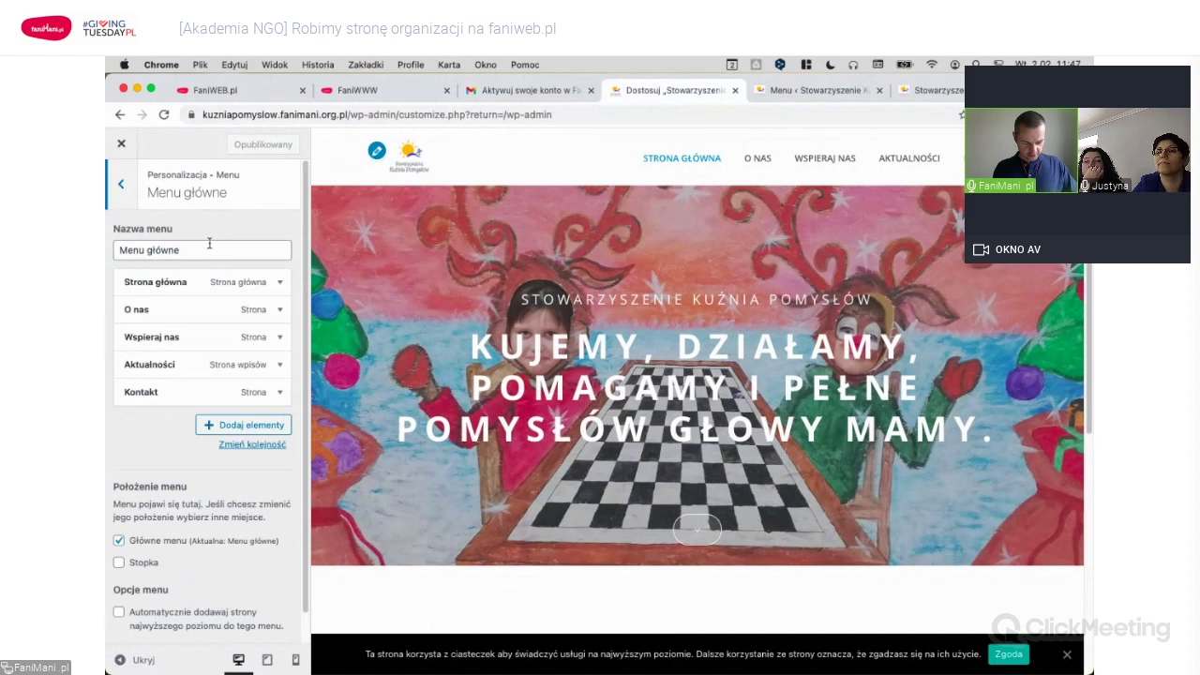
click(774, 91)
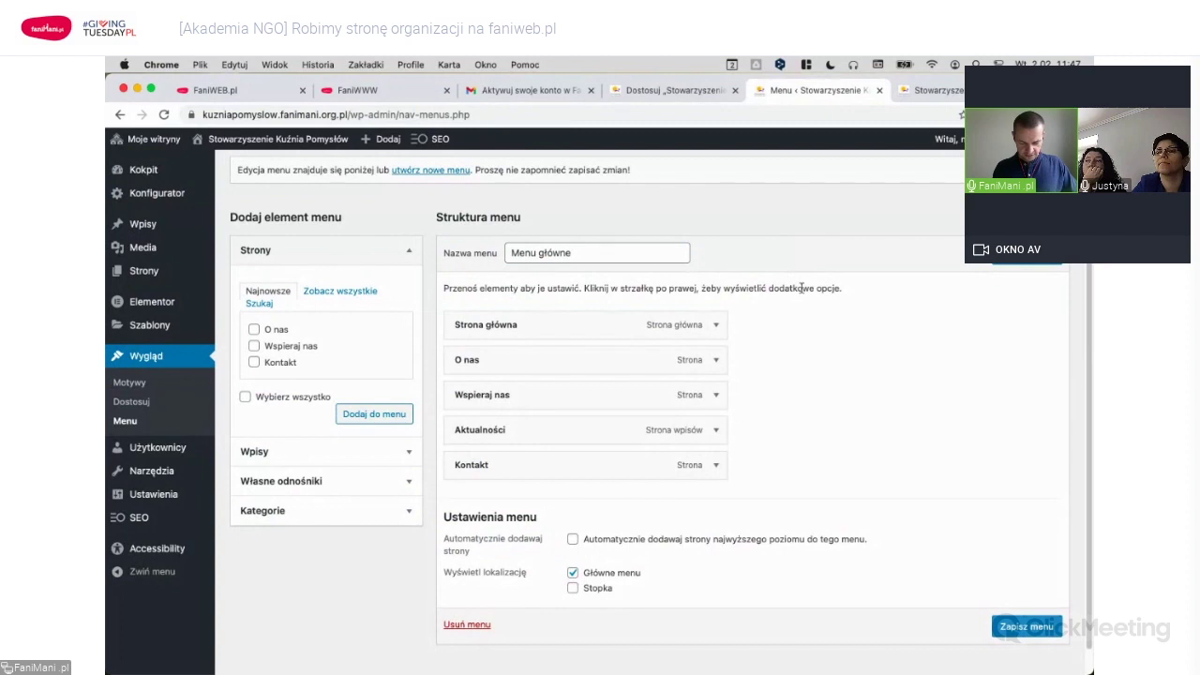
Add a custom link named Zbiórka to Menu główne.
click(409, 486)
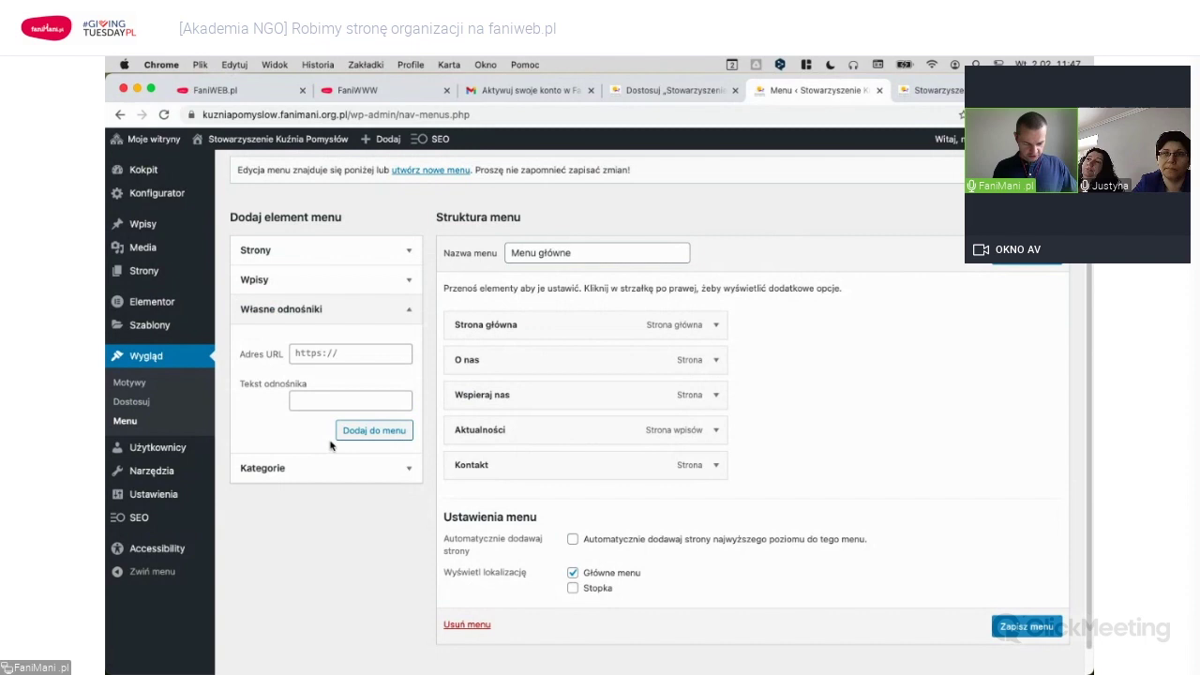
click(365, 352)
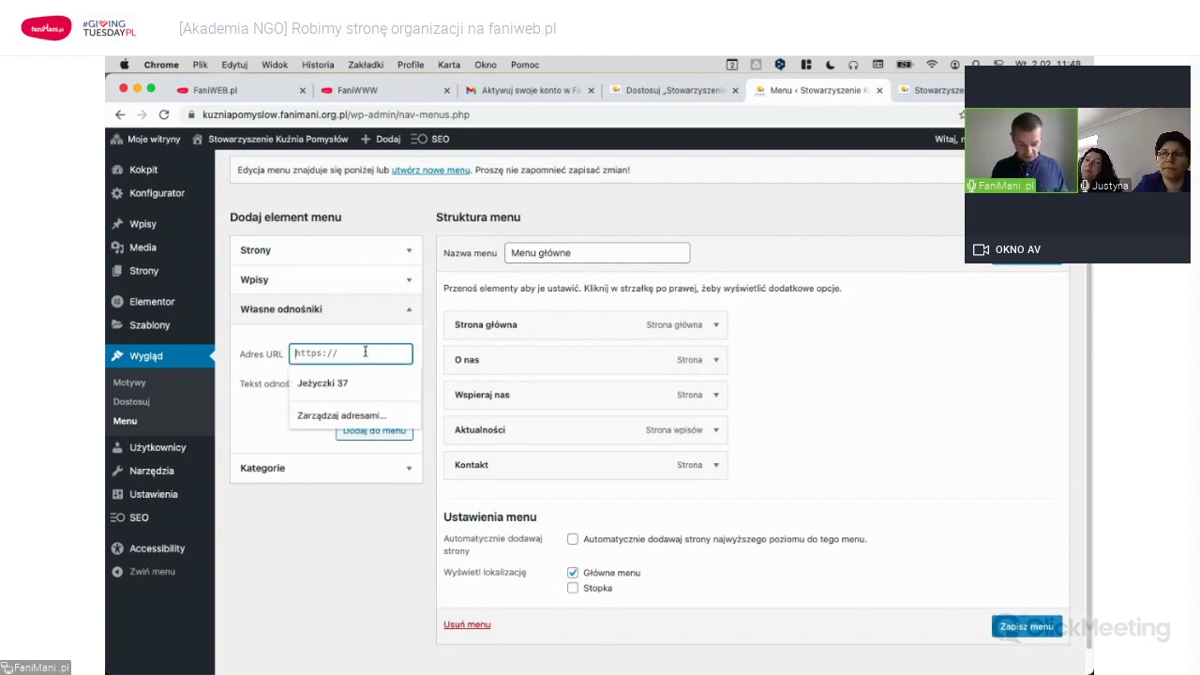
click(872, 228)
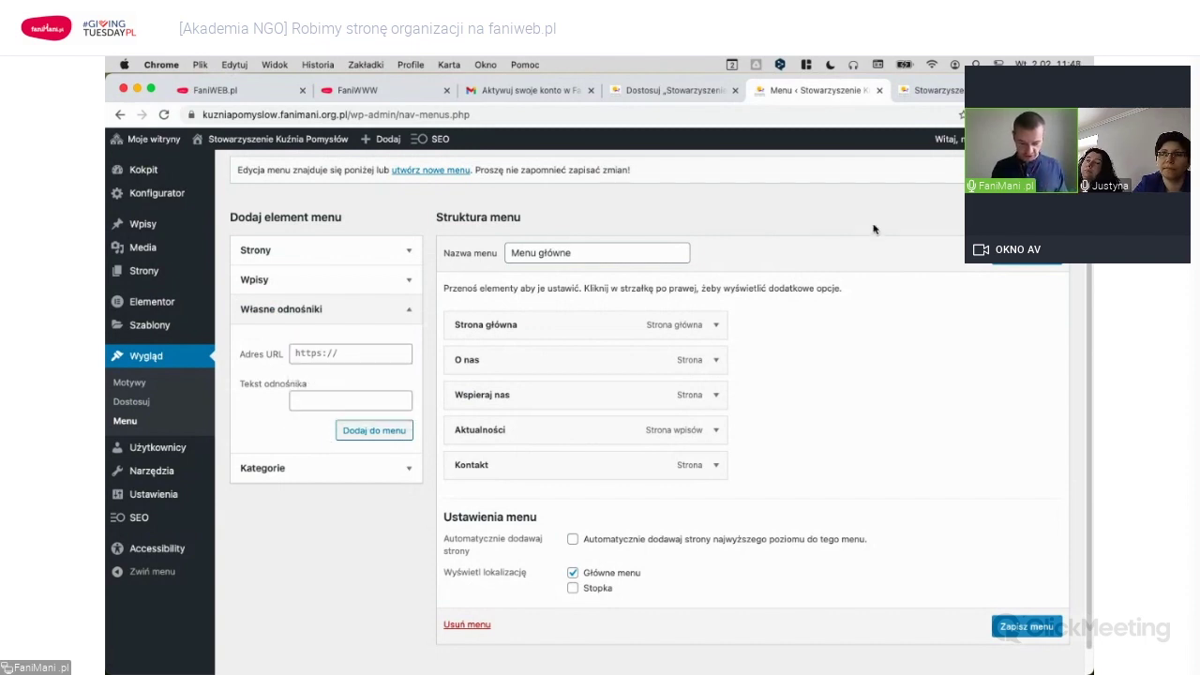
click(386, 355)
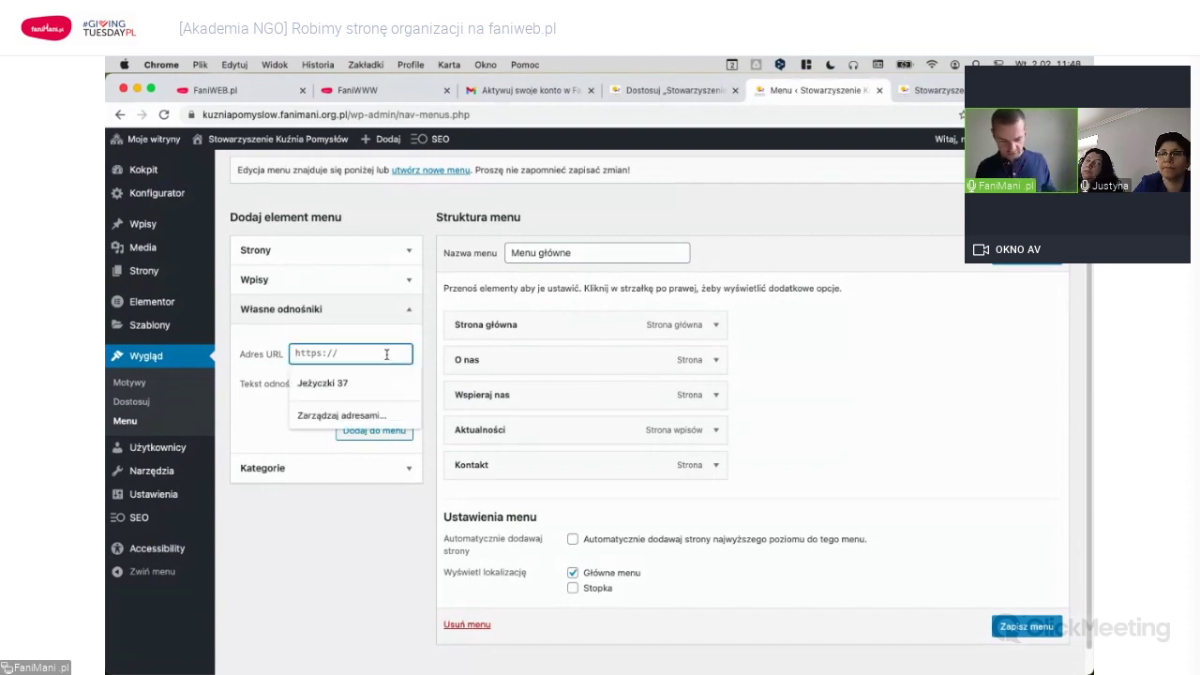
key(Escape)
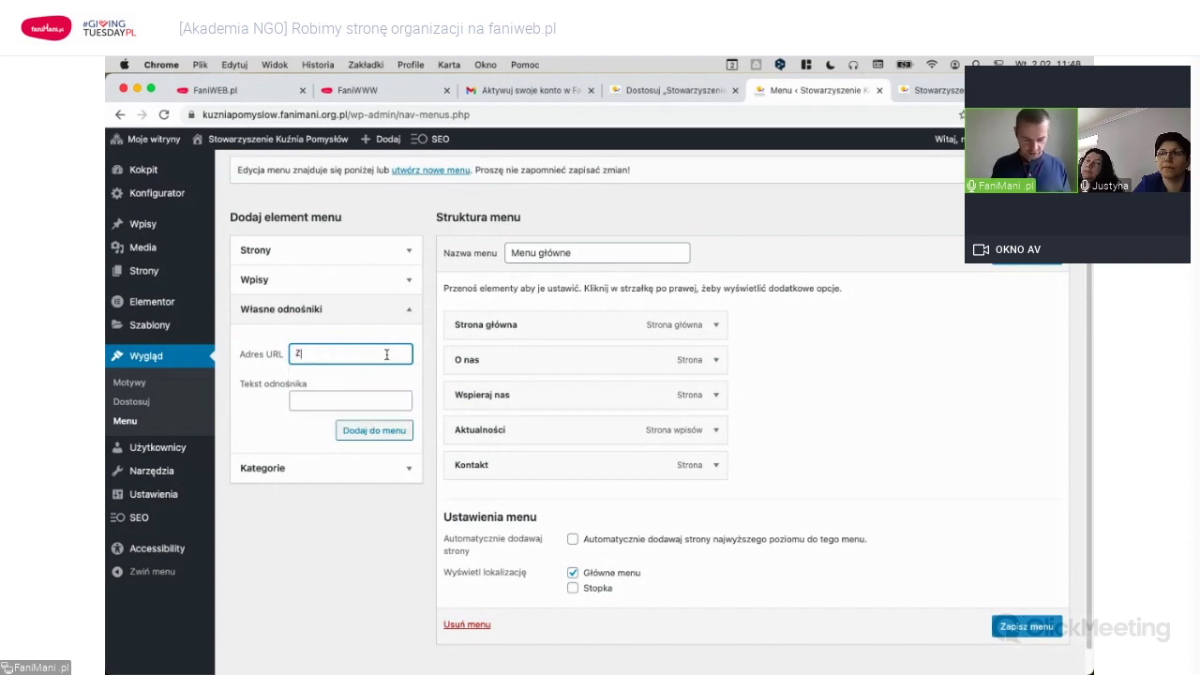
text(https://zbiorka.pl/)
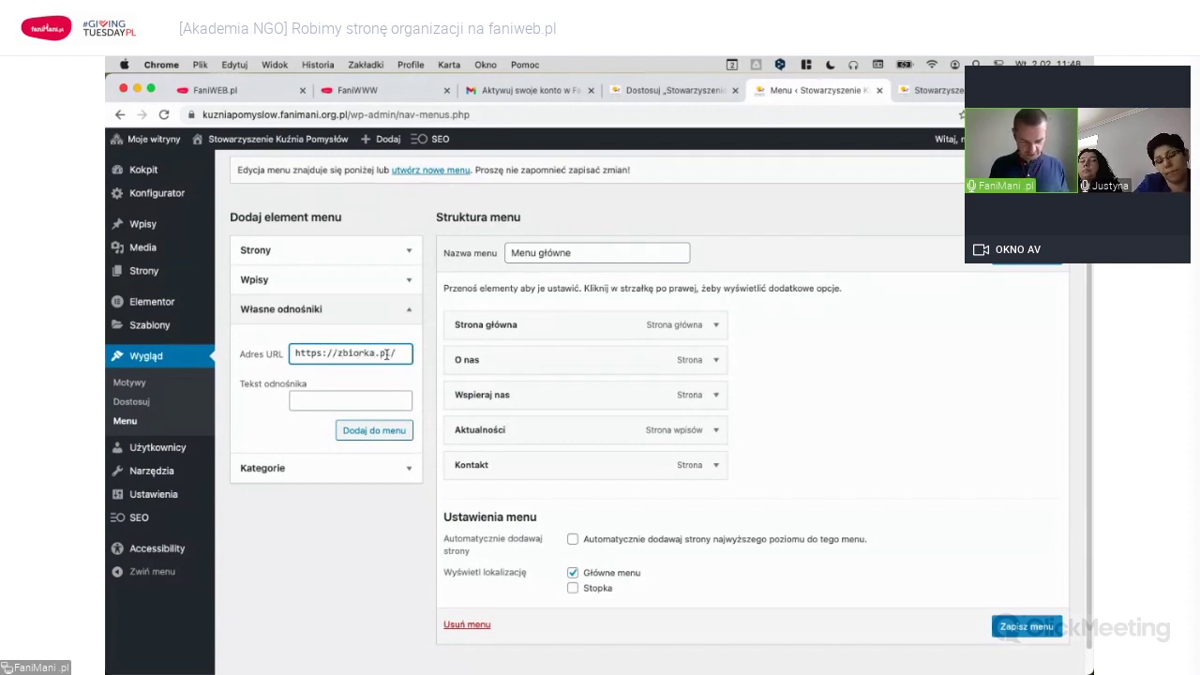
text(zniapomyslow)
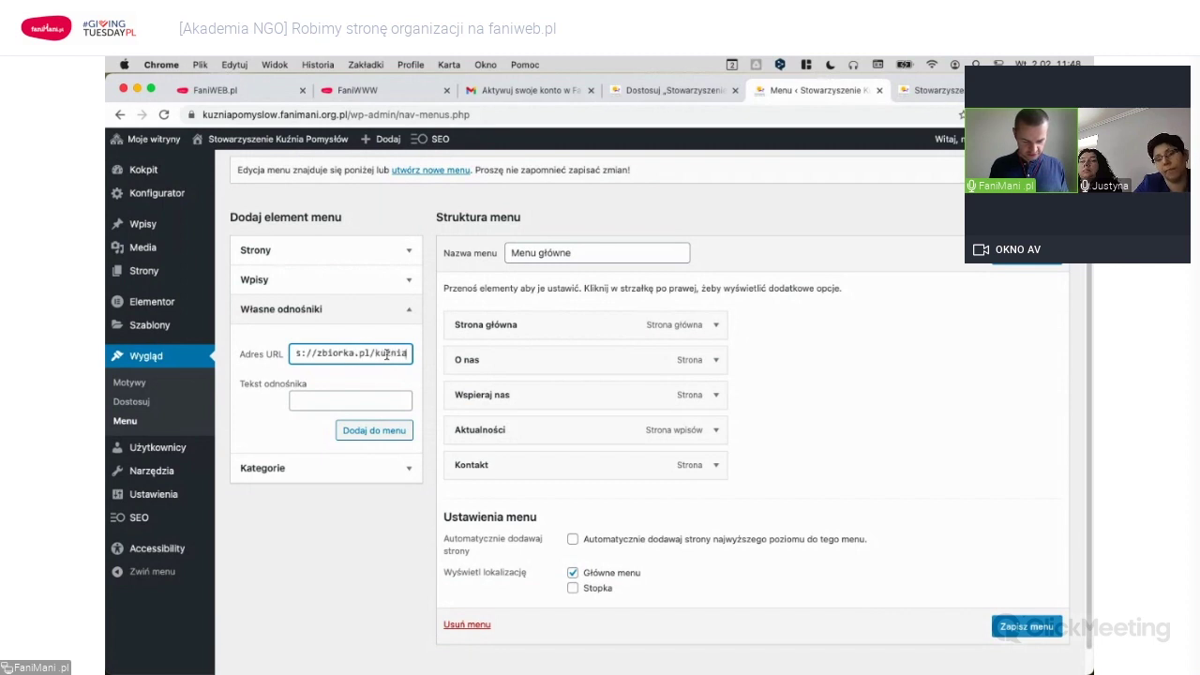
key(Tab)
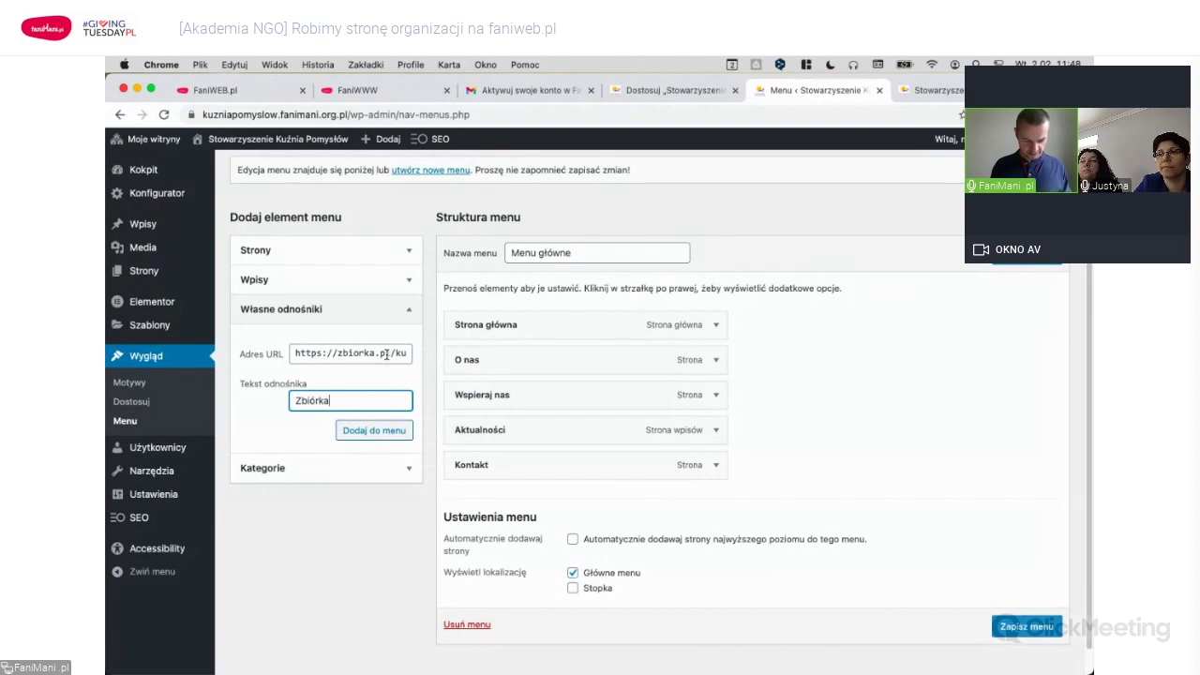
click(389, 430)
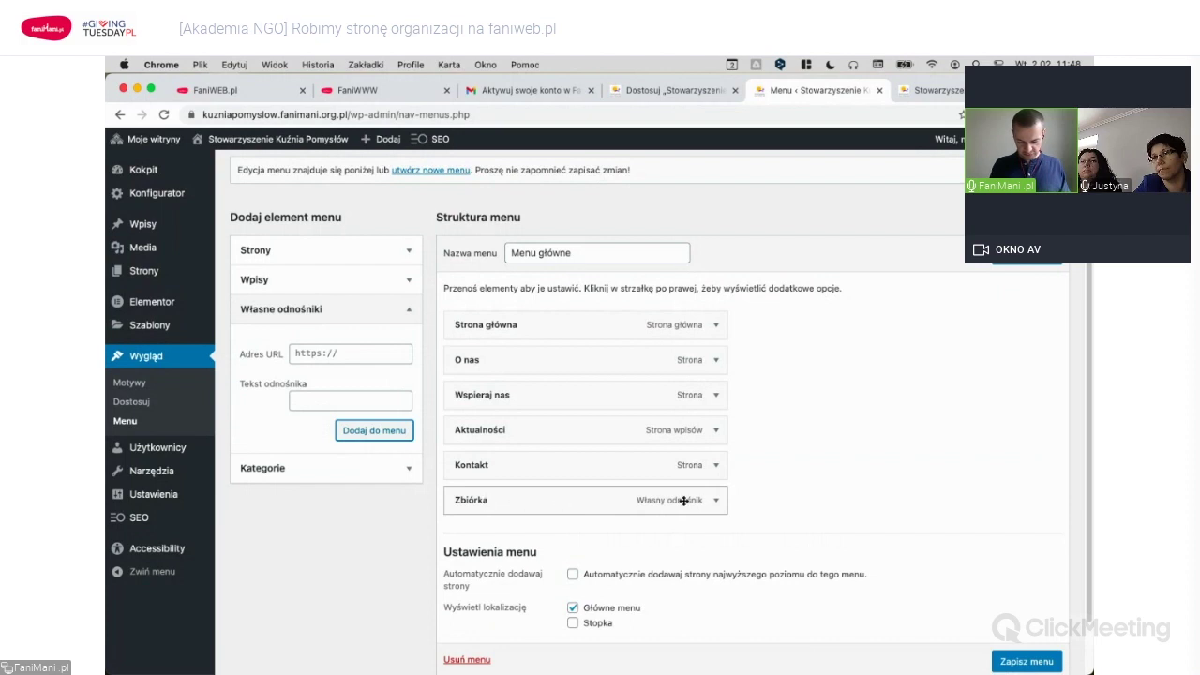
click(715, 502)
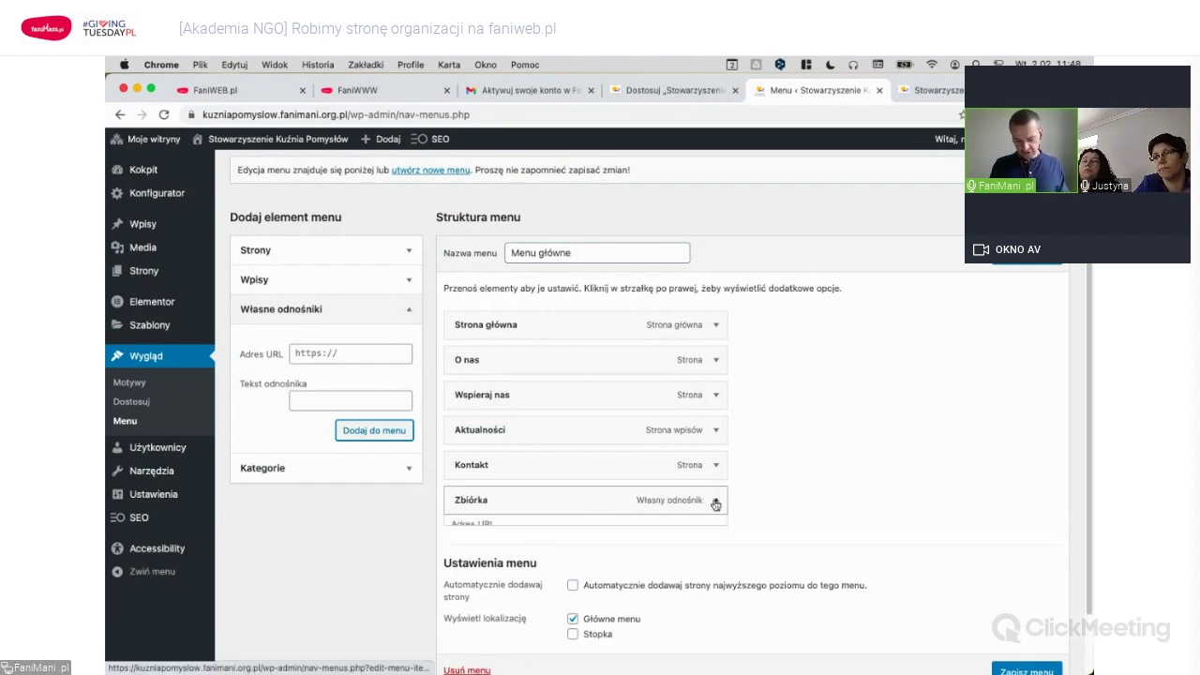
click(493, 545)
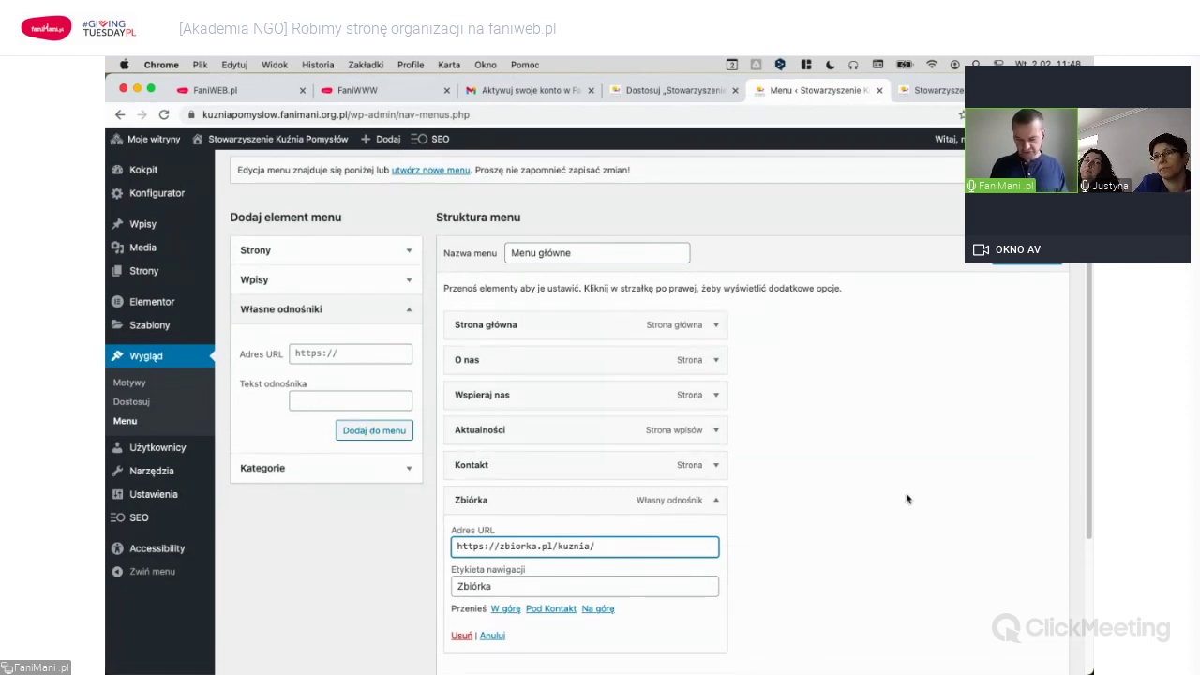
click(995, 264)
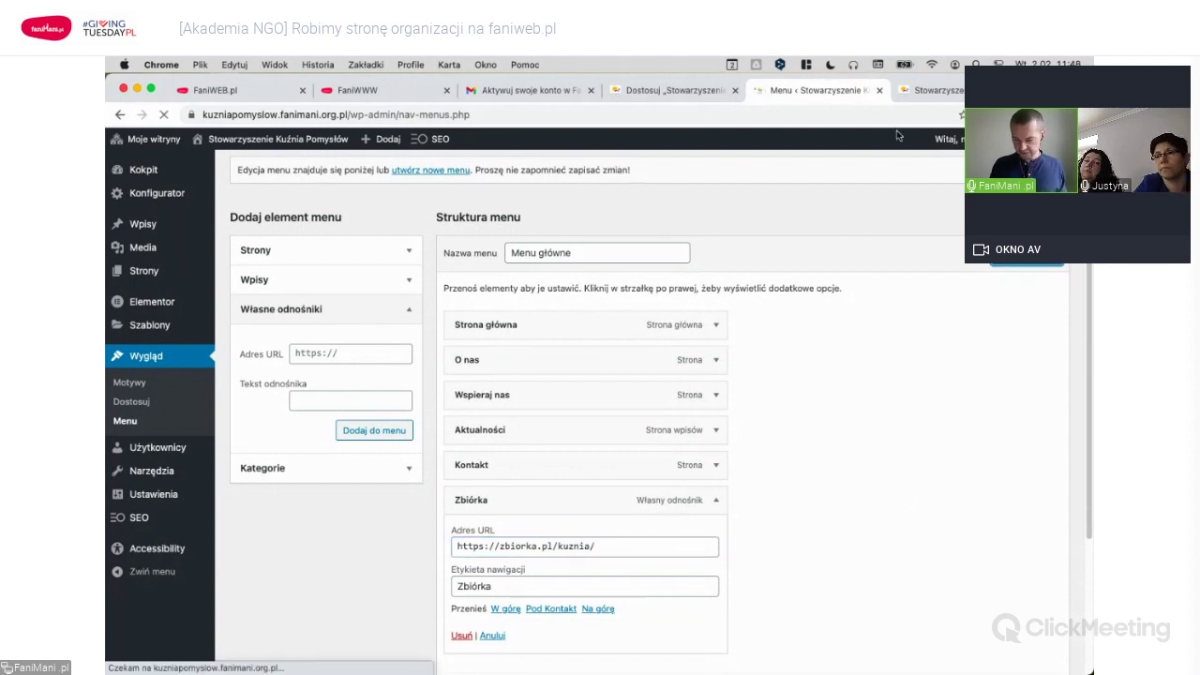
Reload the preview tab and strip the ?preview query string to load the plain homepage.
click(929, 91)
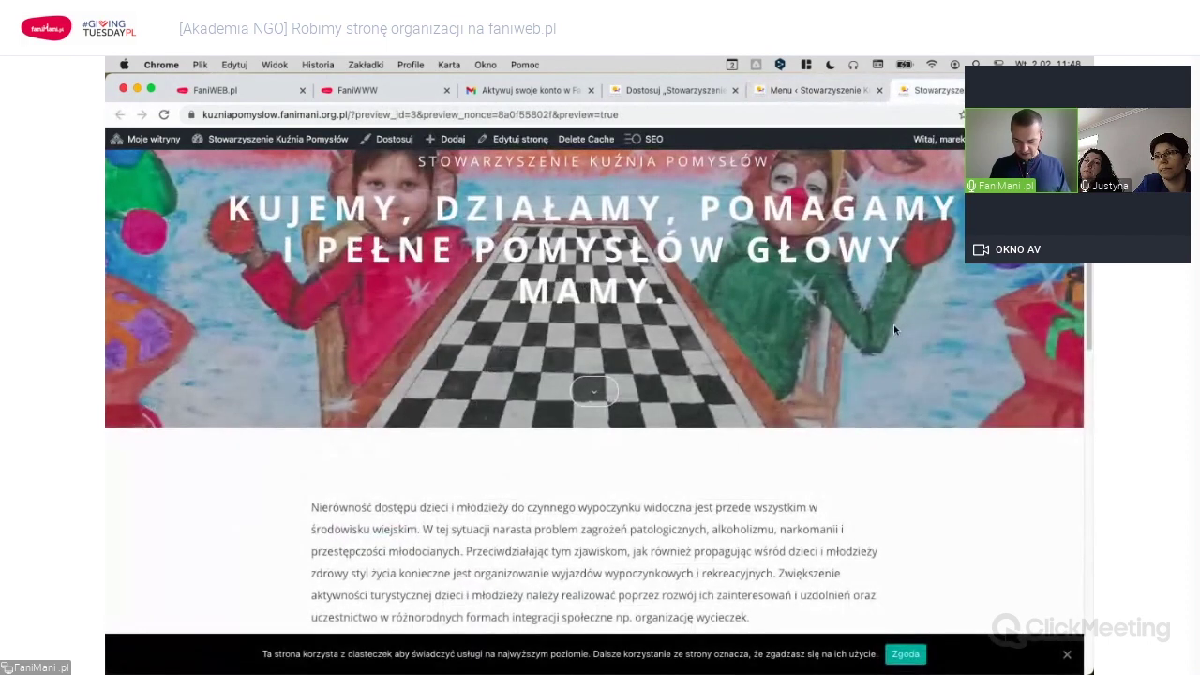
key(super+r)
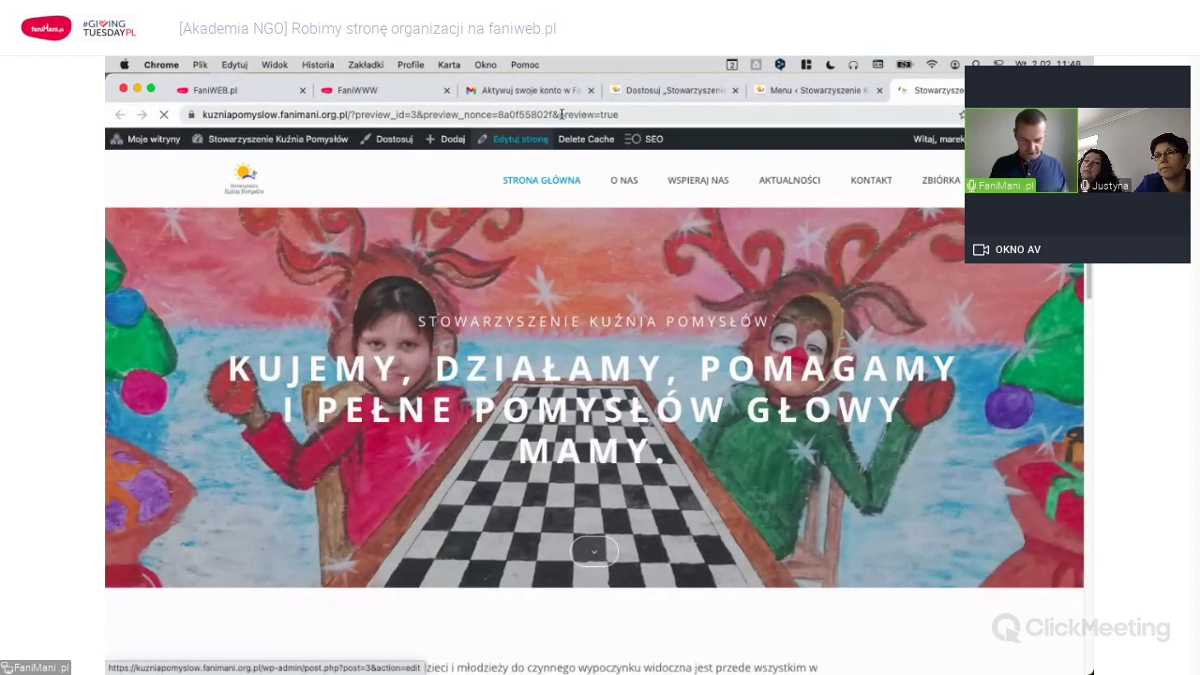
click(696, 114)
click(696, 114)
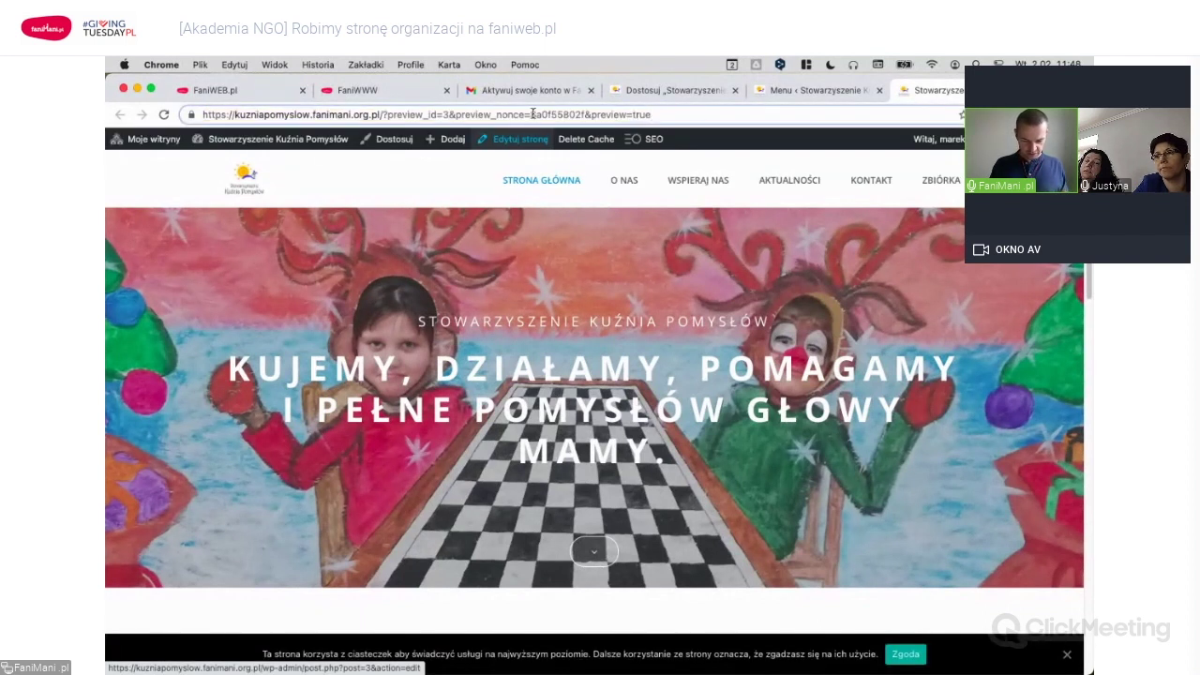
drag(386, 114, 717, 112)
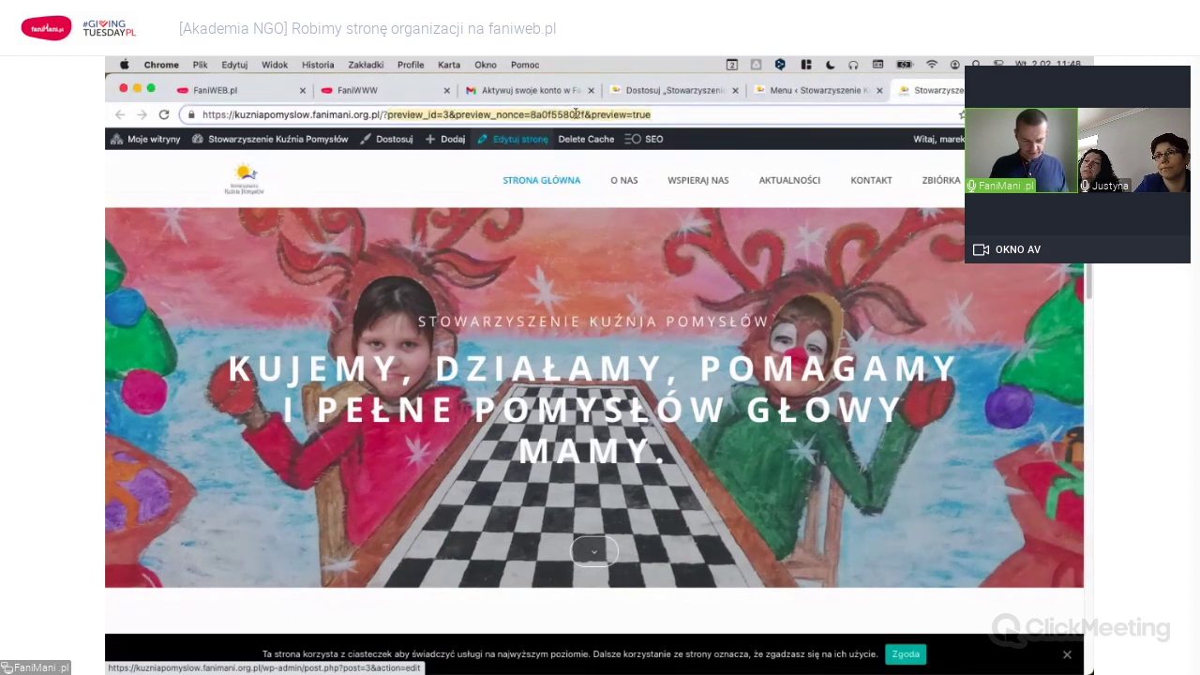
click(387, 114)
drag(384, 114, 714, 117)
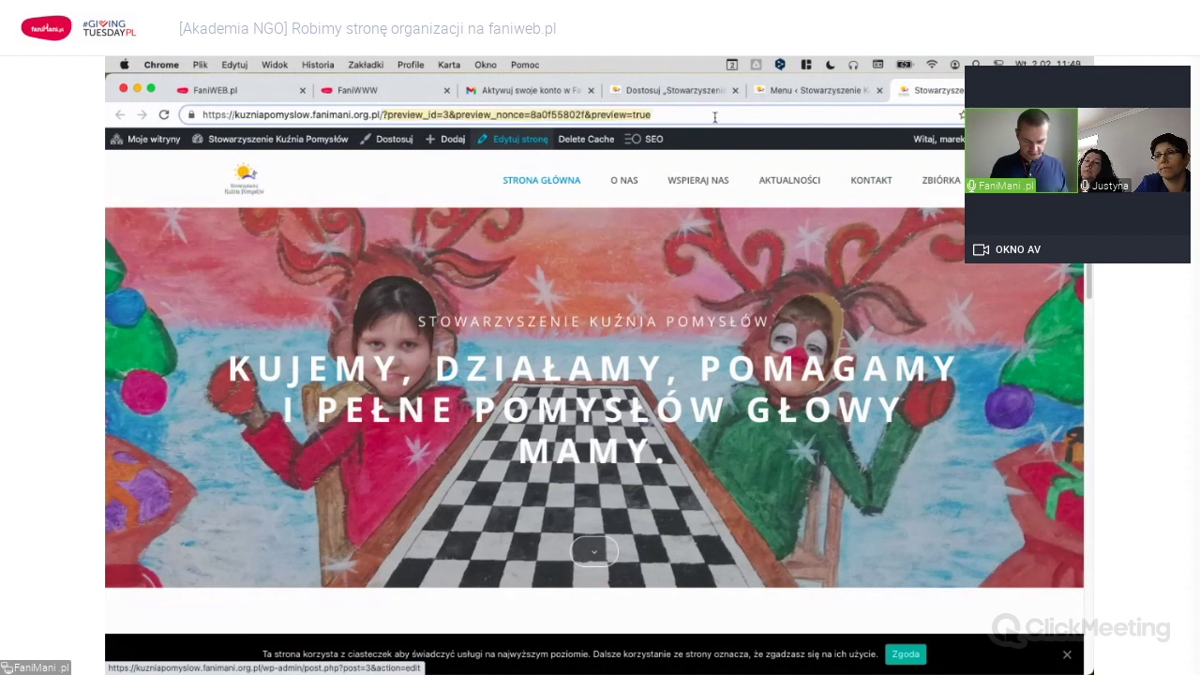
key(BackSpace)
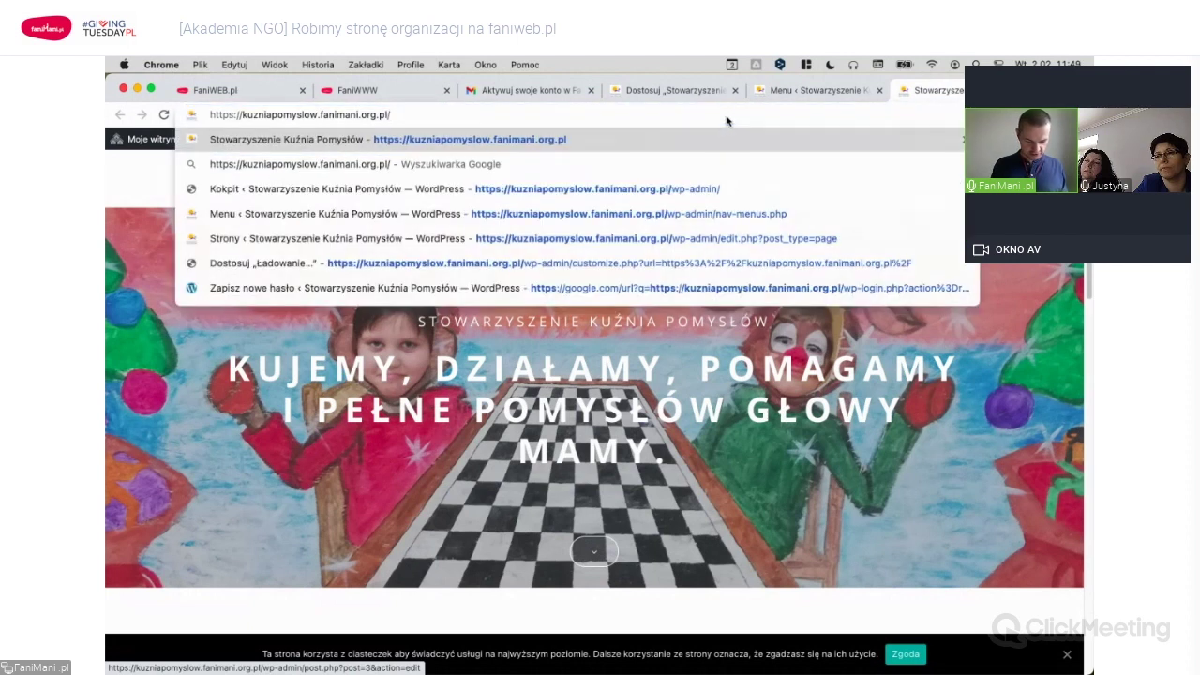
key(Return)
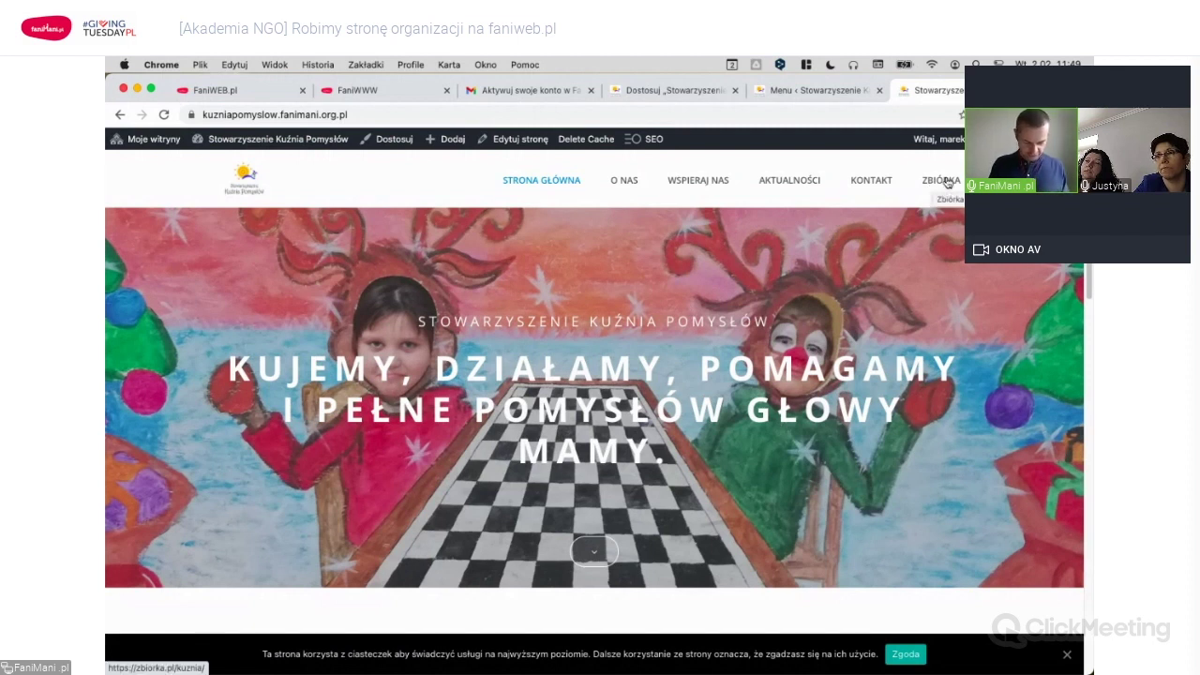
Expand the Zbiórka item in Menu główne and remove it from the menu.
click(808, 92)
scroll(818, 444, down, 2)
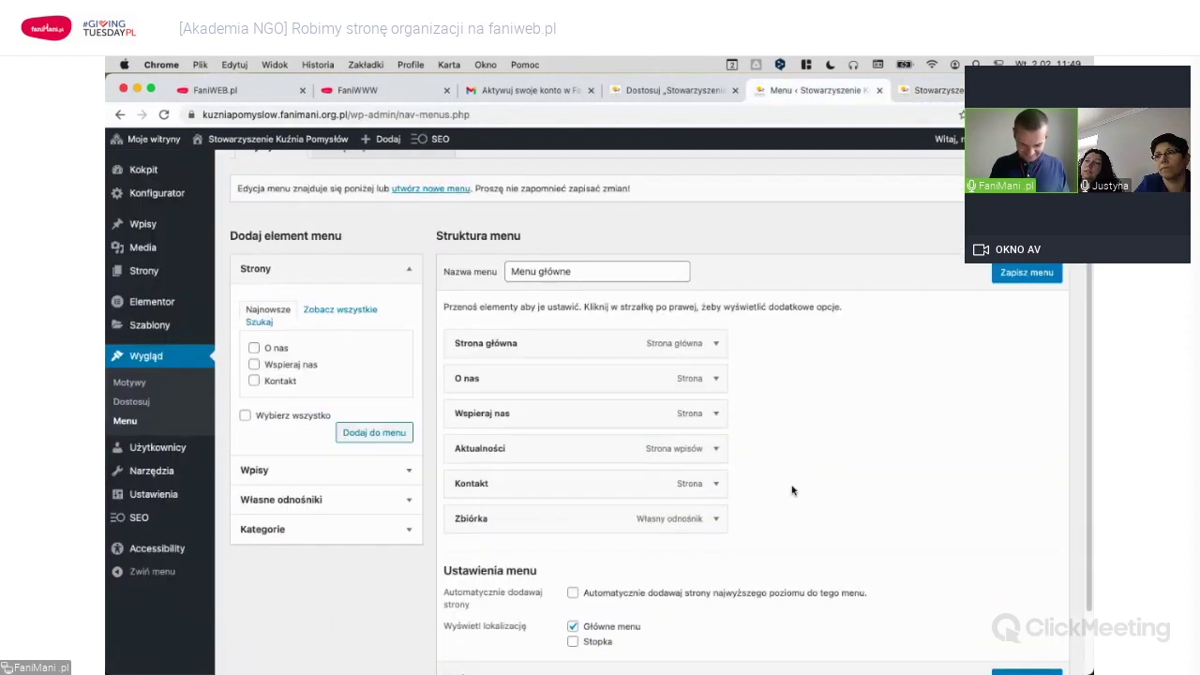
click(717, 516)
scroll(804, 469, down, 4)
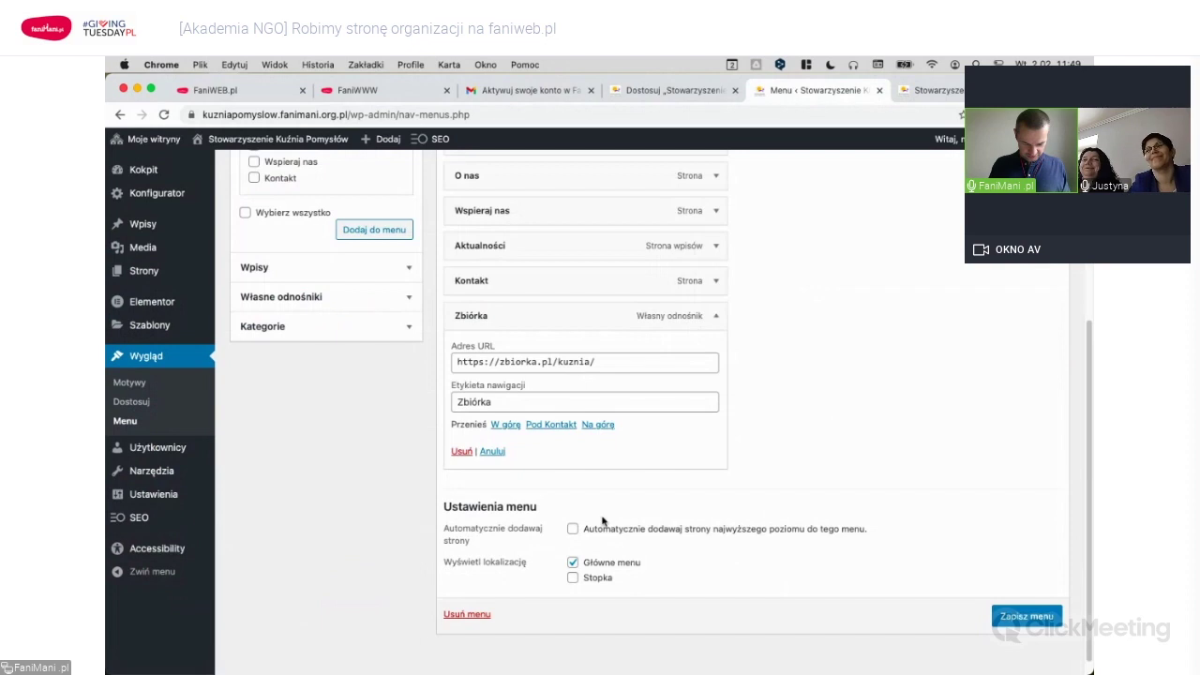
click(462, 452)
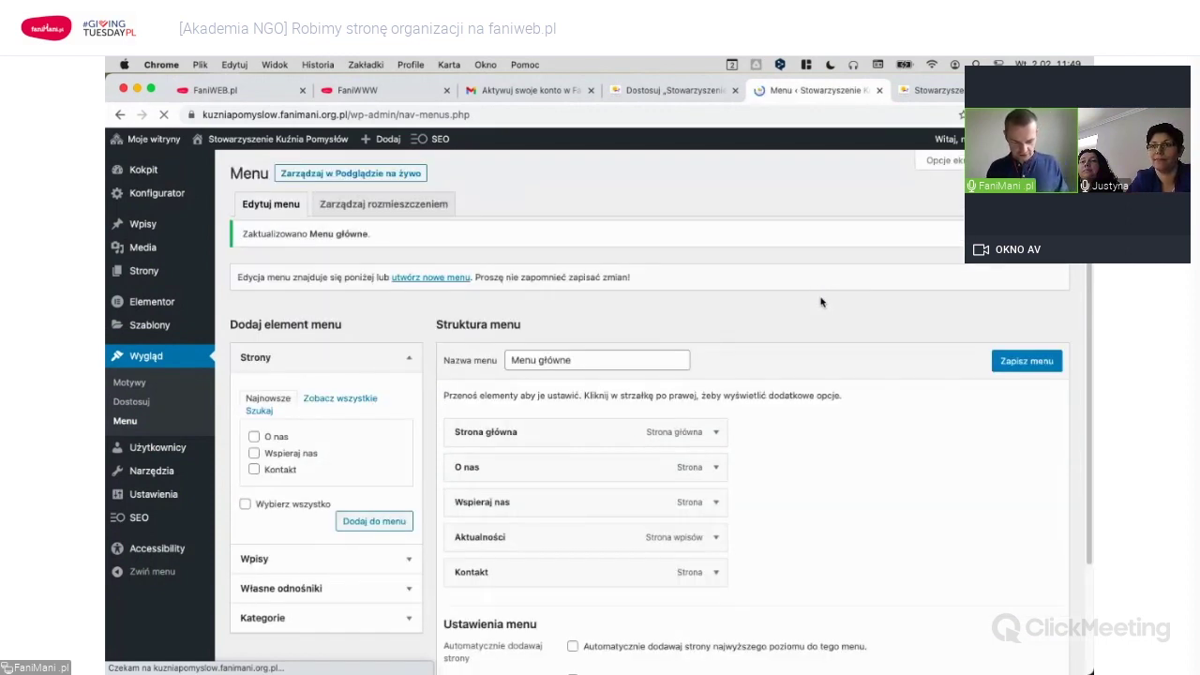
Scroll the live homepage down to its footer, which has no page links yet.
scroll(820, 301, up, 2)
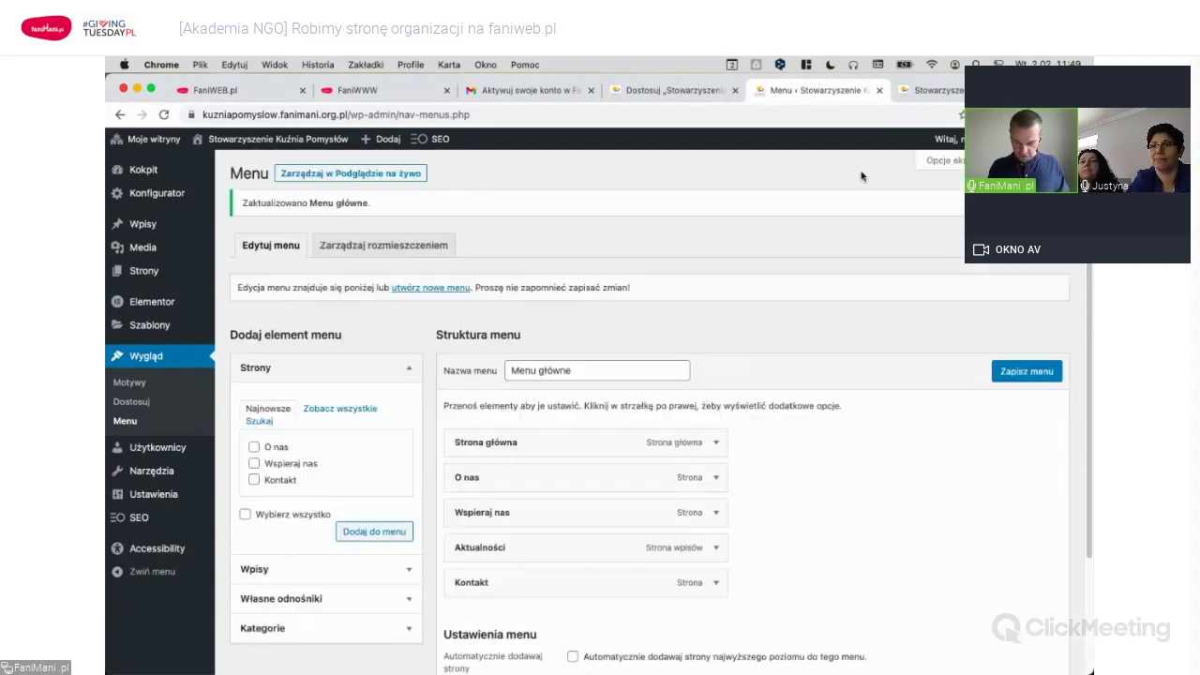
click(934, 95)
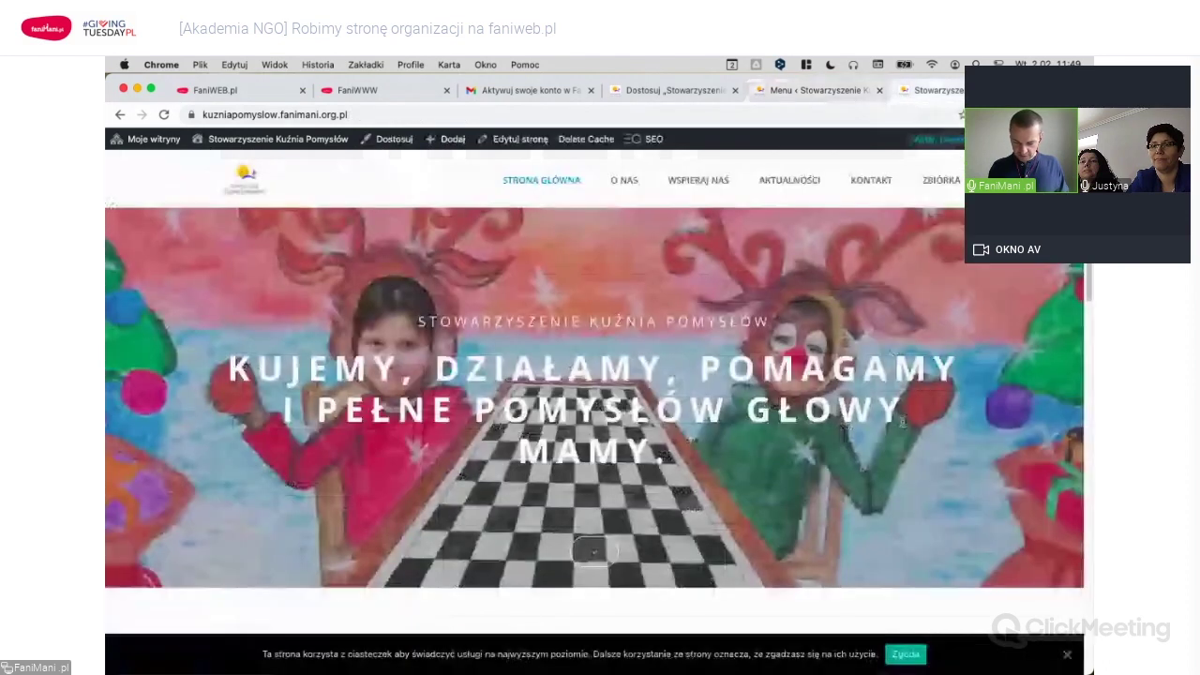
scroll(903, 423, down, 8)
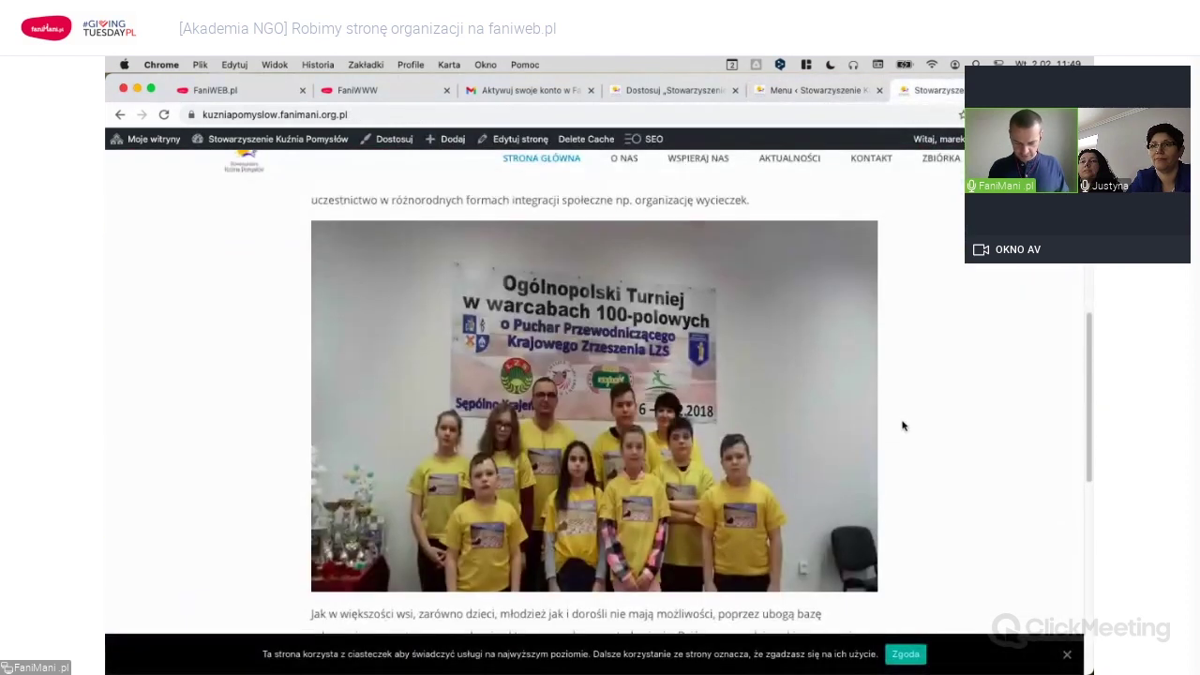
scroll(903, 426, down, 10)
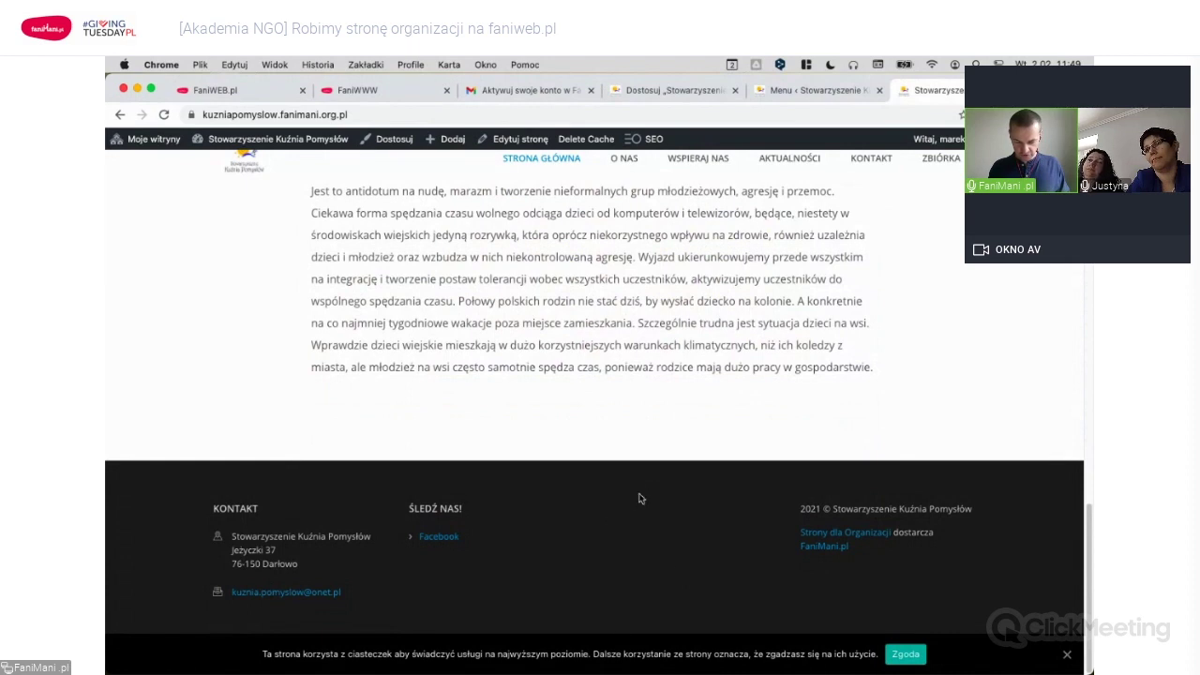
Create a menu named Stopka assigned to the Stopka footer location.
click(830, 93)
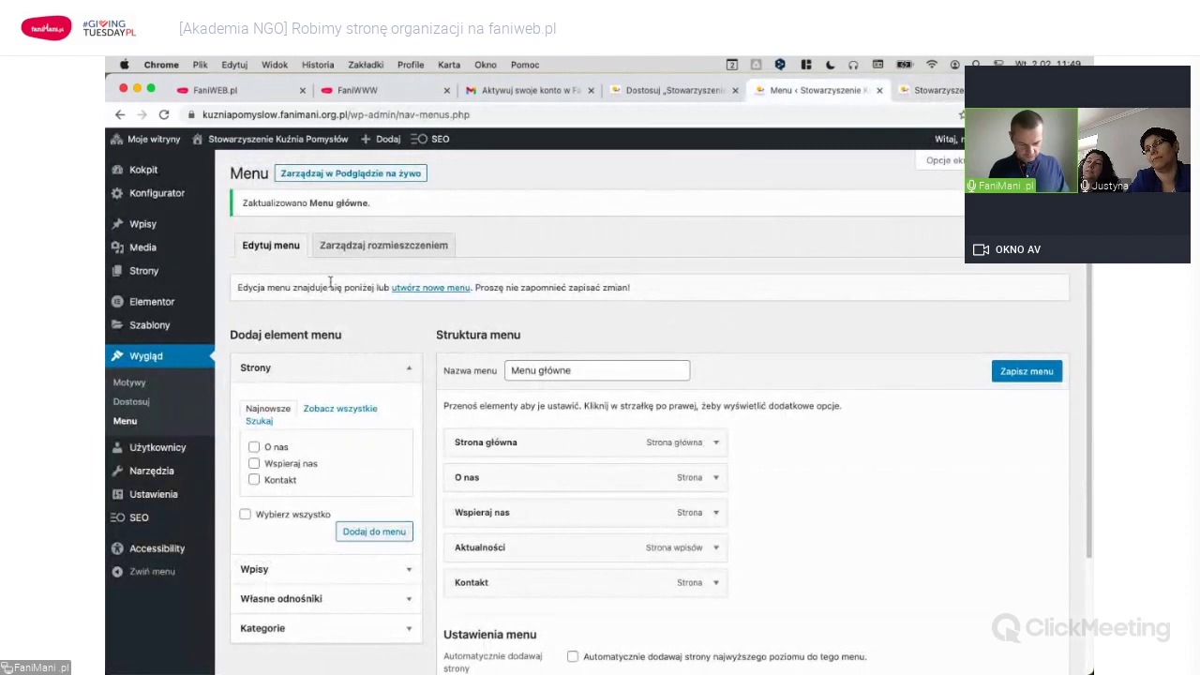
click(434, 288)
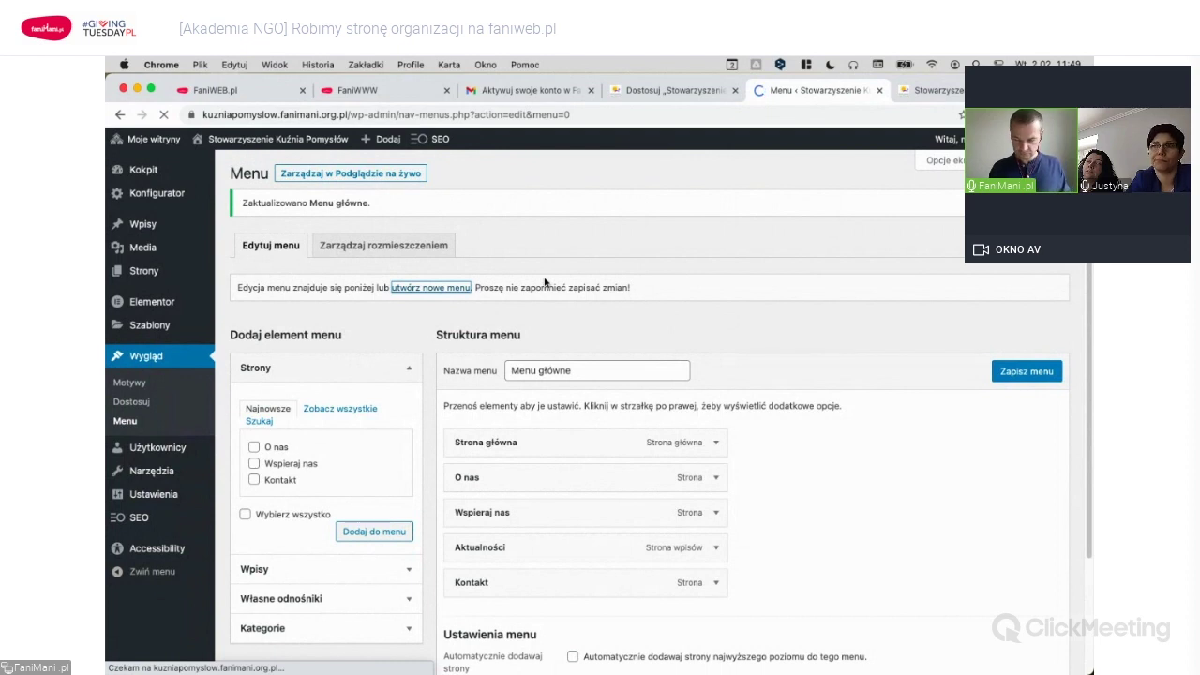
text(Stopka)
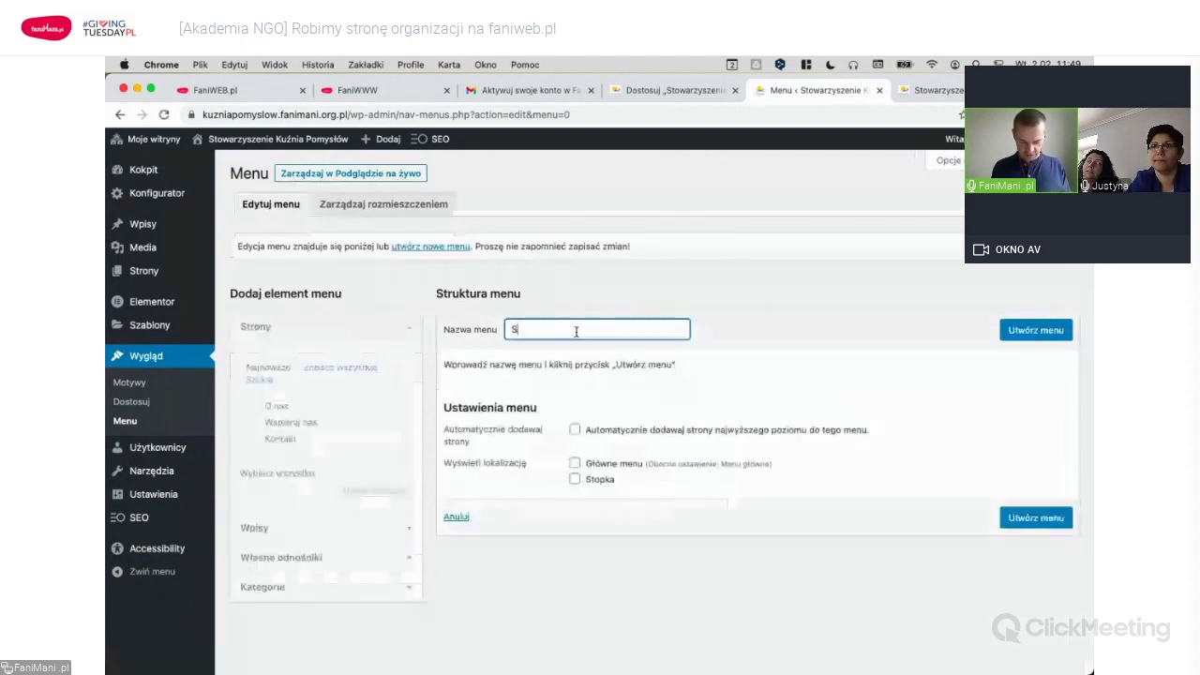
click(574, 480)
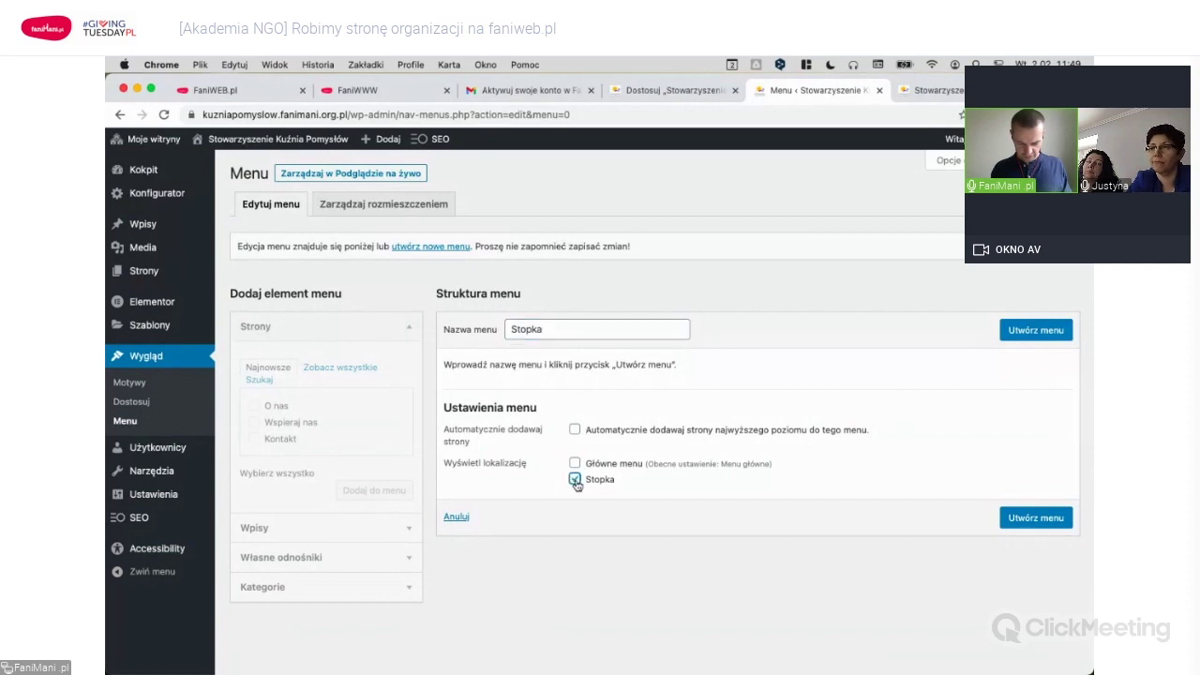
click(1031, 335)
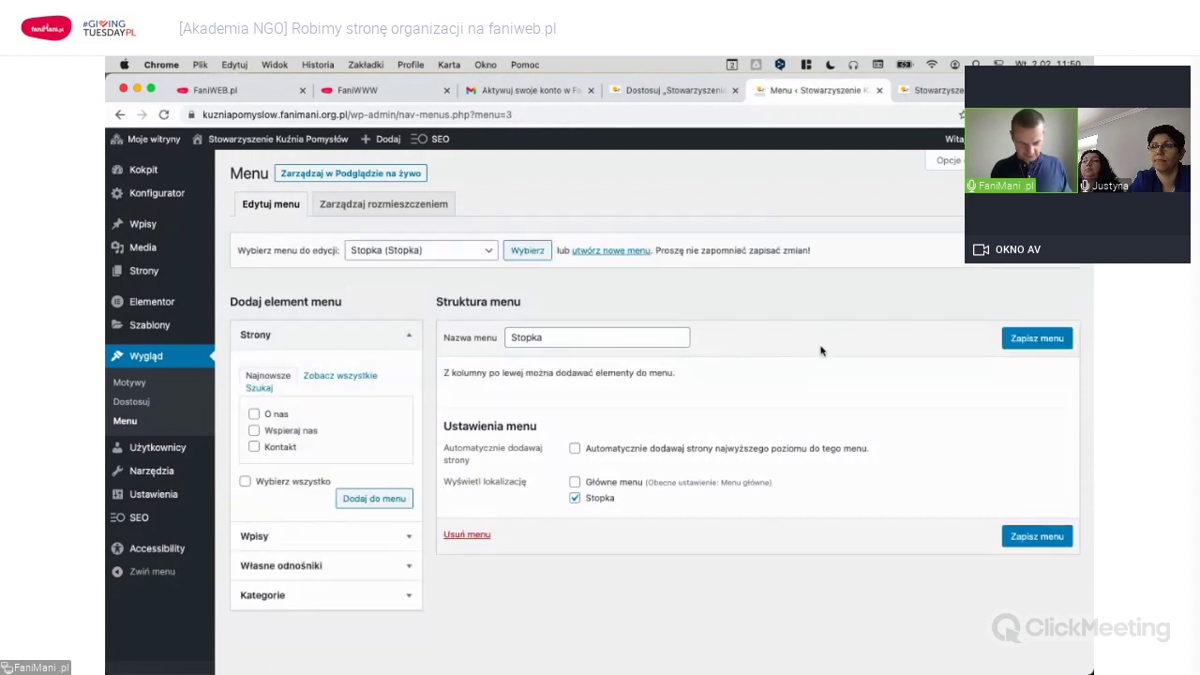
Add Aktualności, Kontakt, O nas and Wspieraj nas to Stopka, move Wspieraj nas first, and save.
click(337, 377)
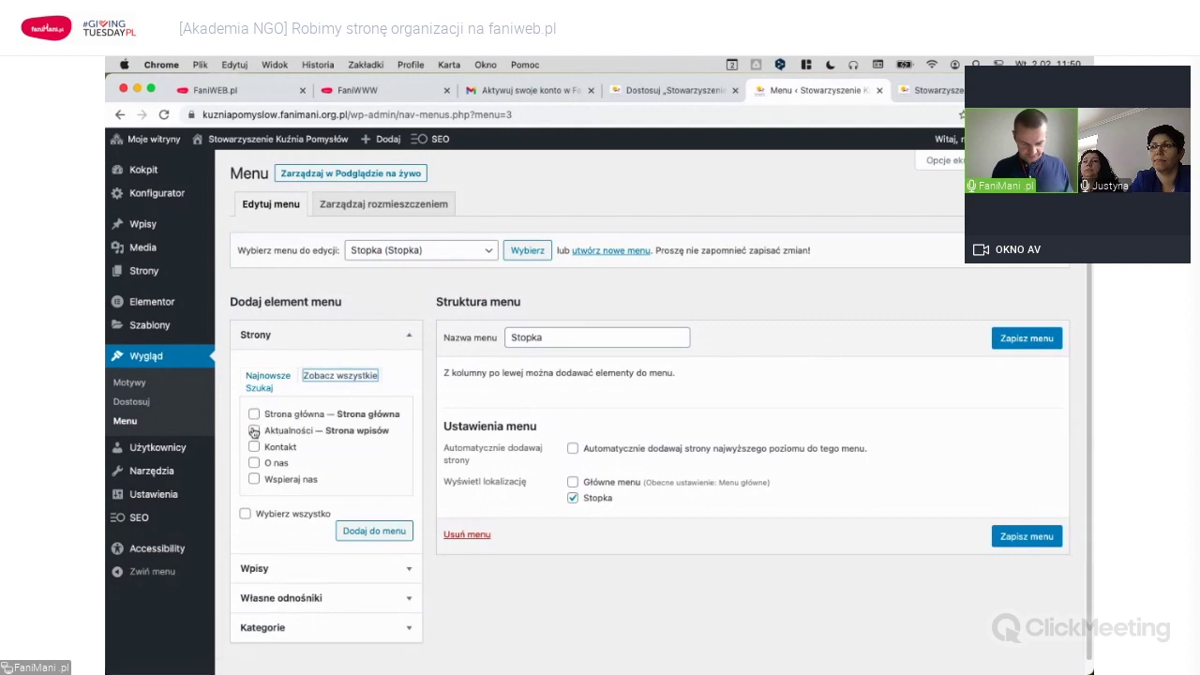
click(254, 430)
click(254, 447)
click(254, 462)
click(254, 479)
click(392, 532)
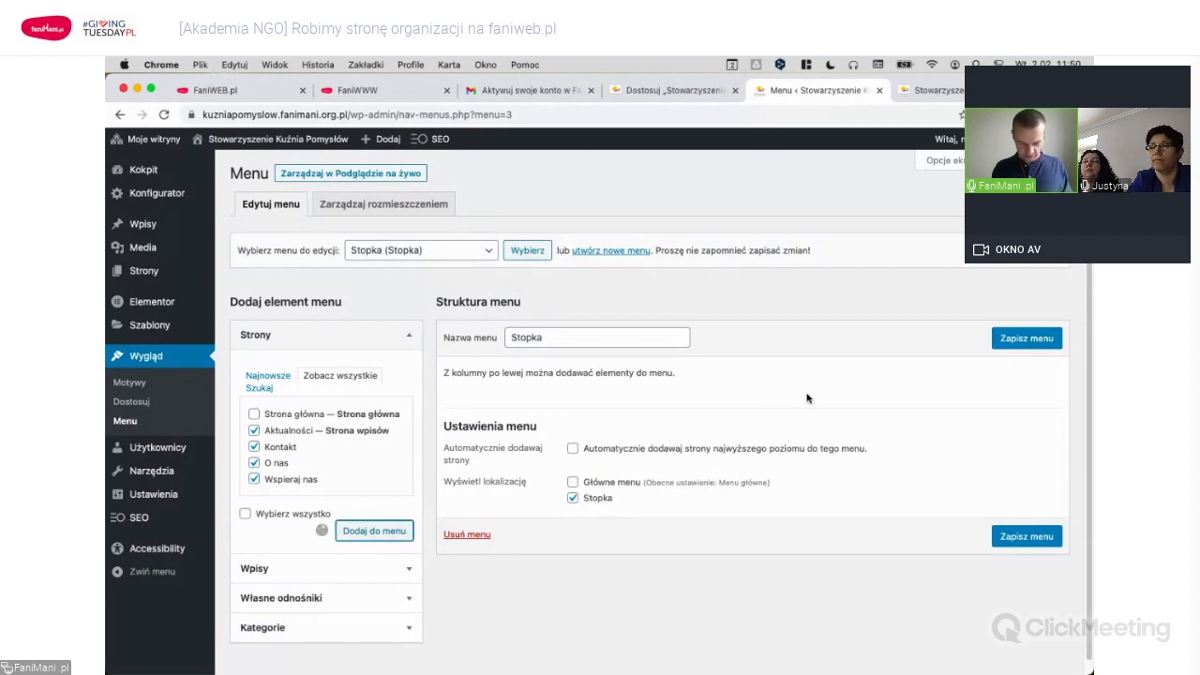
drag(518, 508, 513, 400)
click(1027, 339)
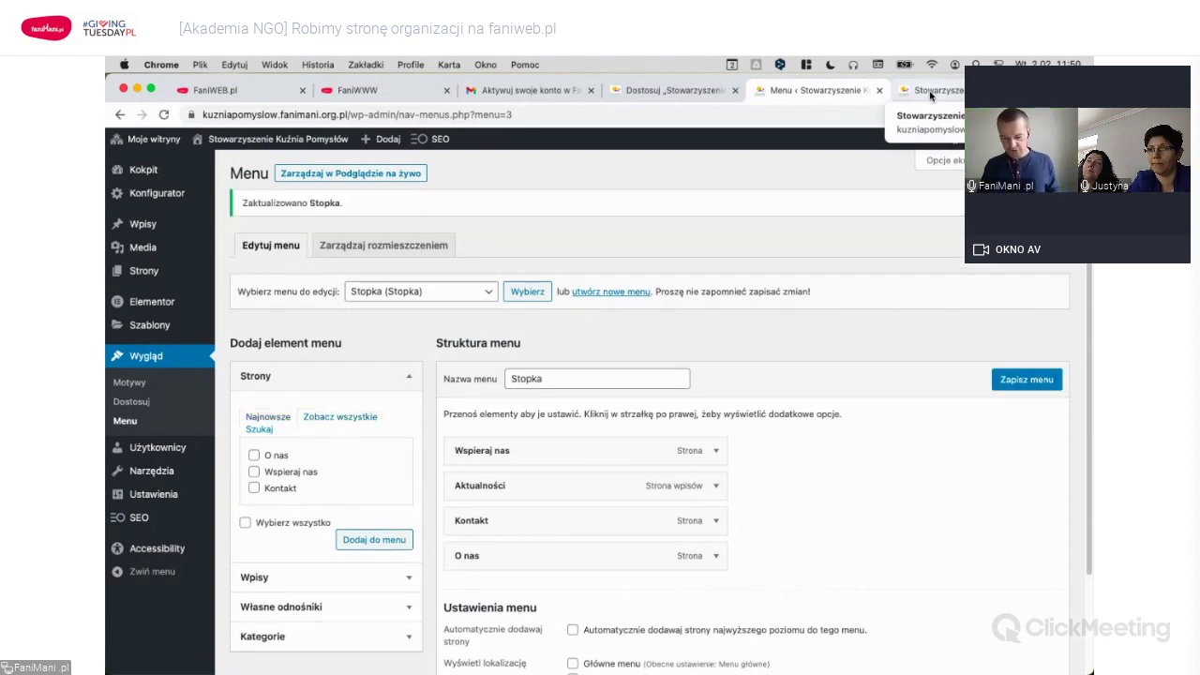
click(930, 90)
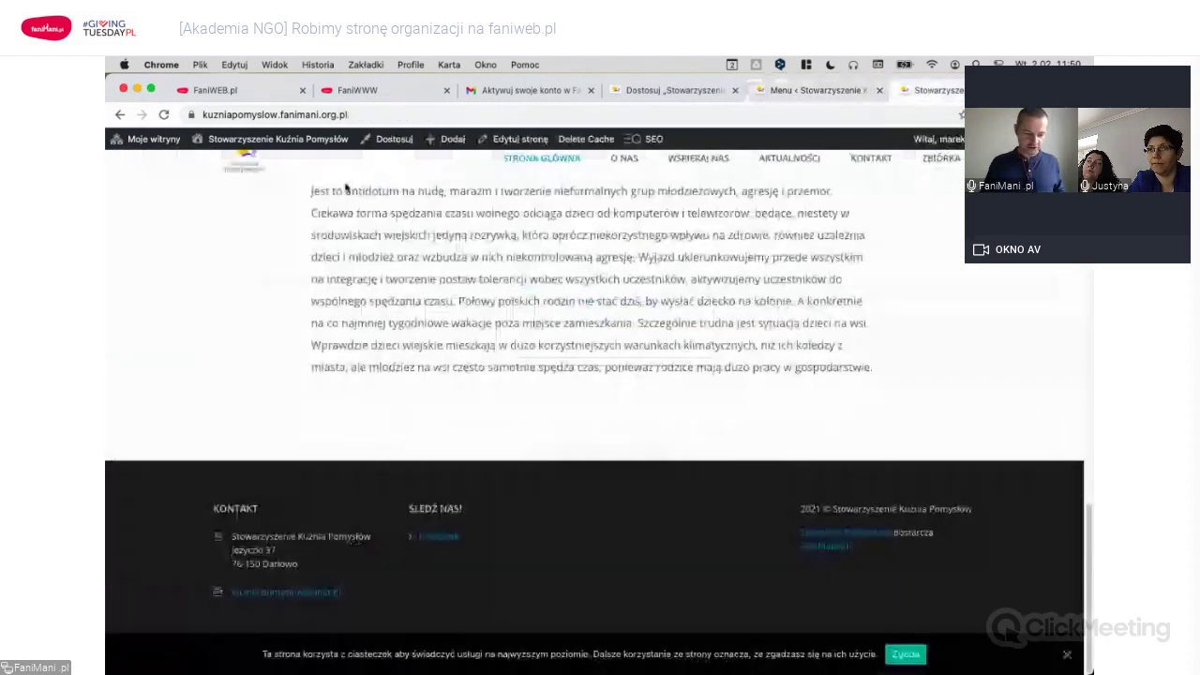
click(163, 114)
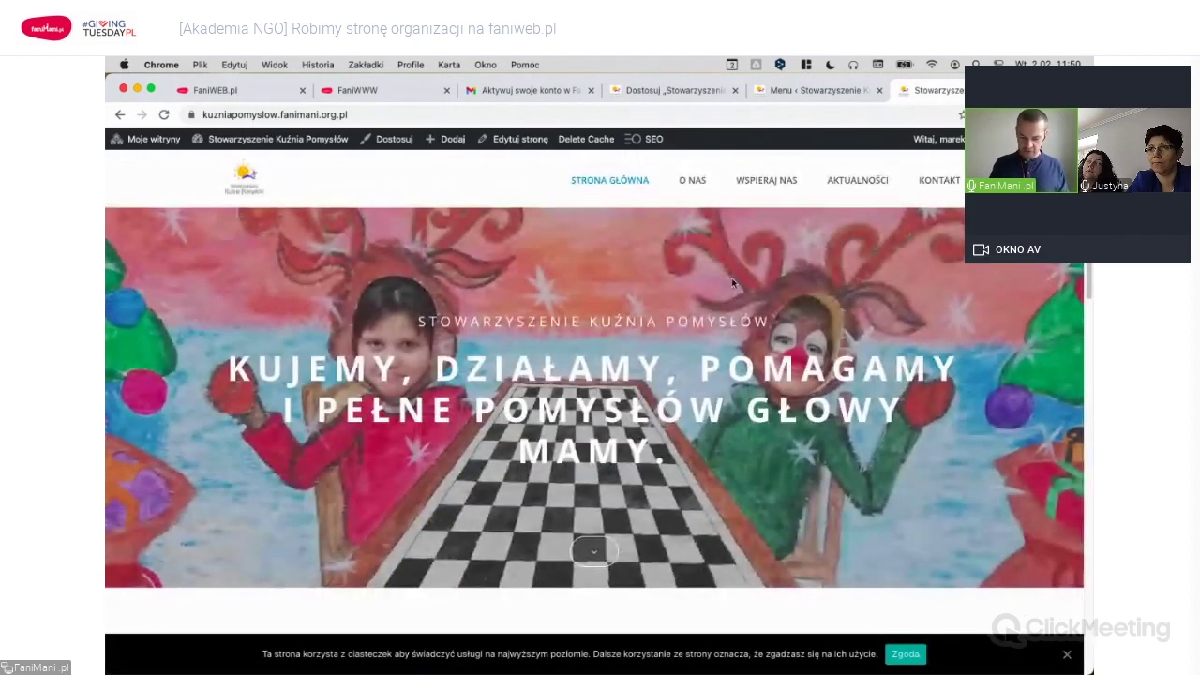
scroll(734, 321, down, 7)
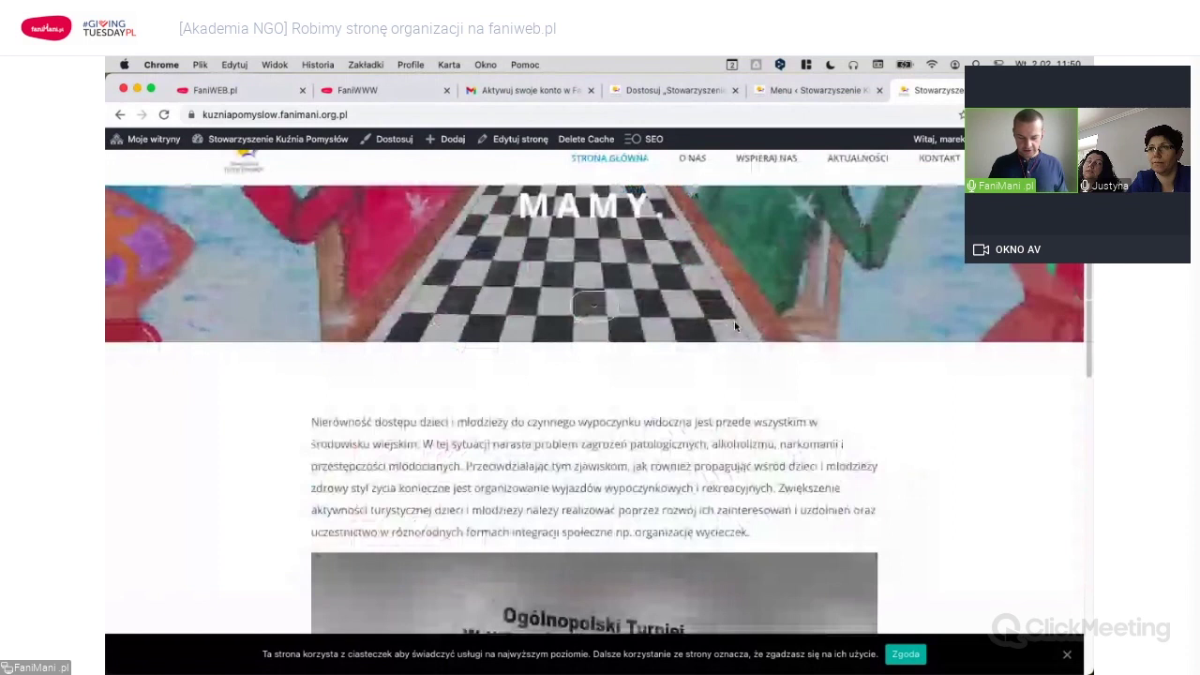
scroll(628, 342, down, 6)
scroll(628, 342, down, 3)
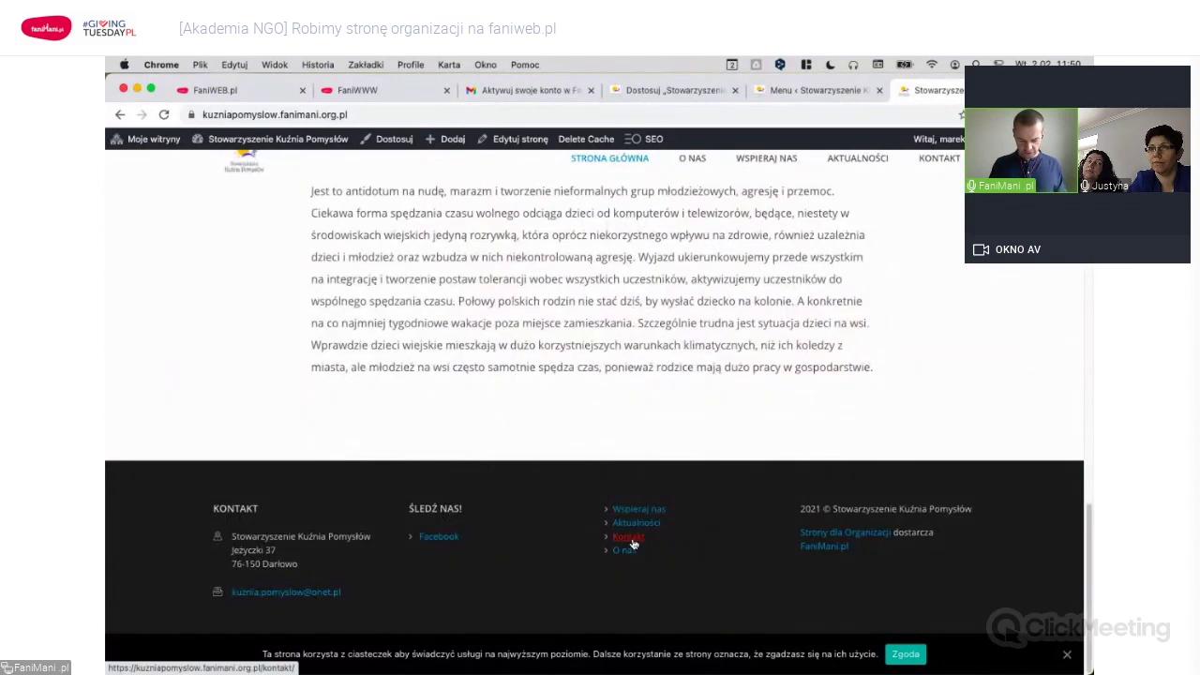
click(799, 89)
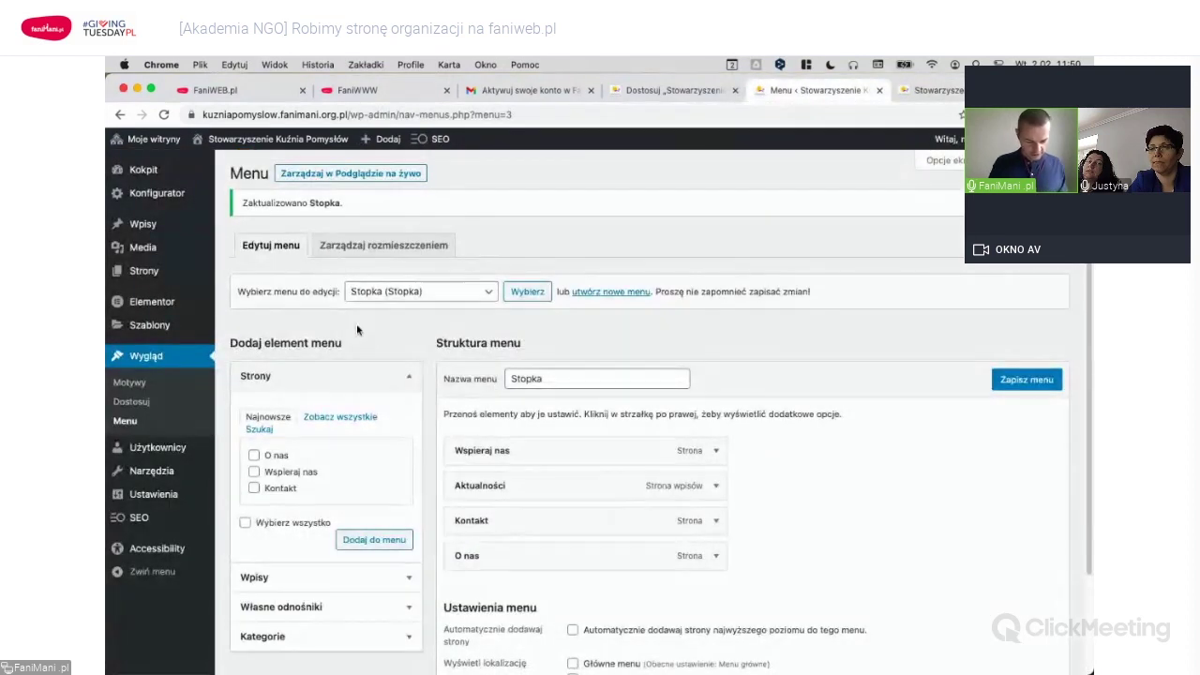
scroll(734, 344, down, 2)
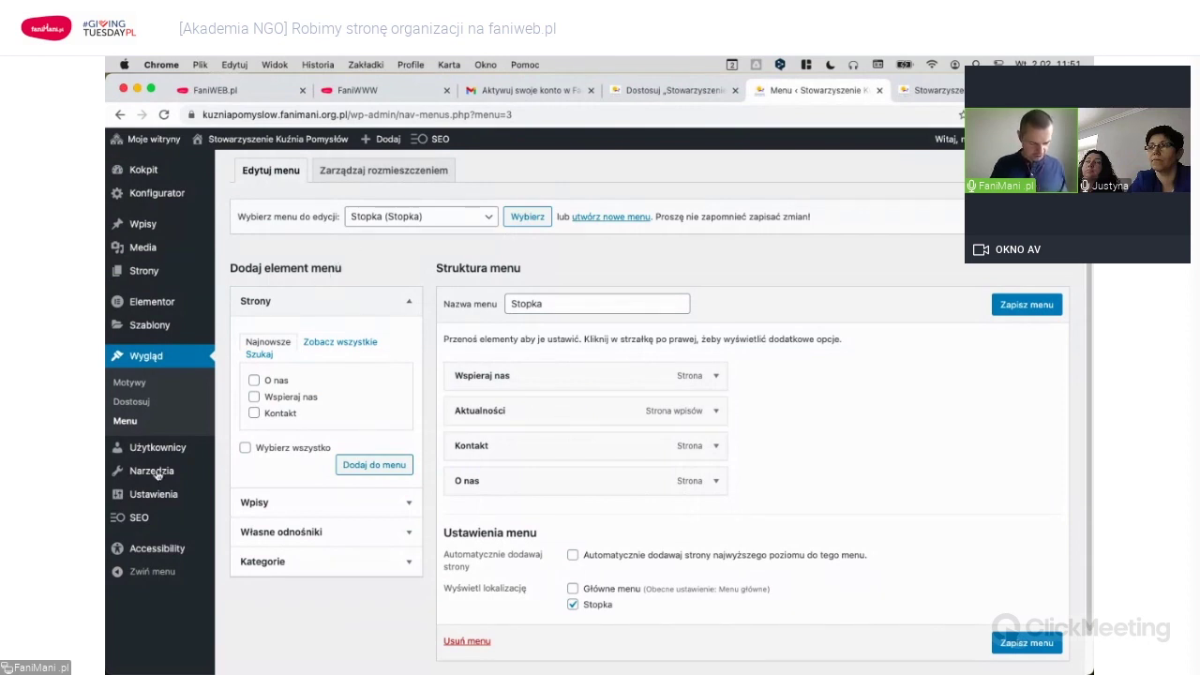
mouse_move(167, 455)
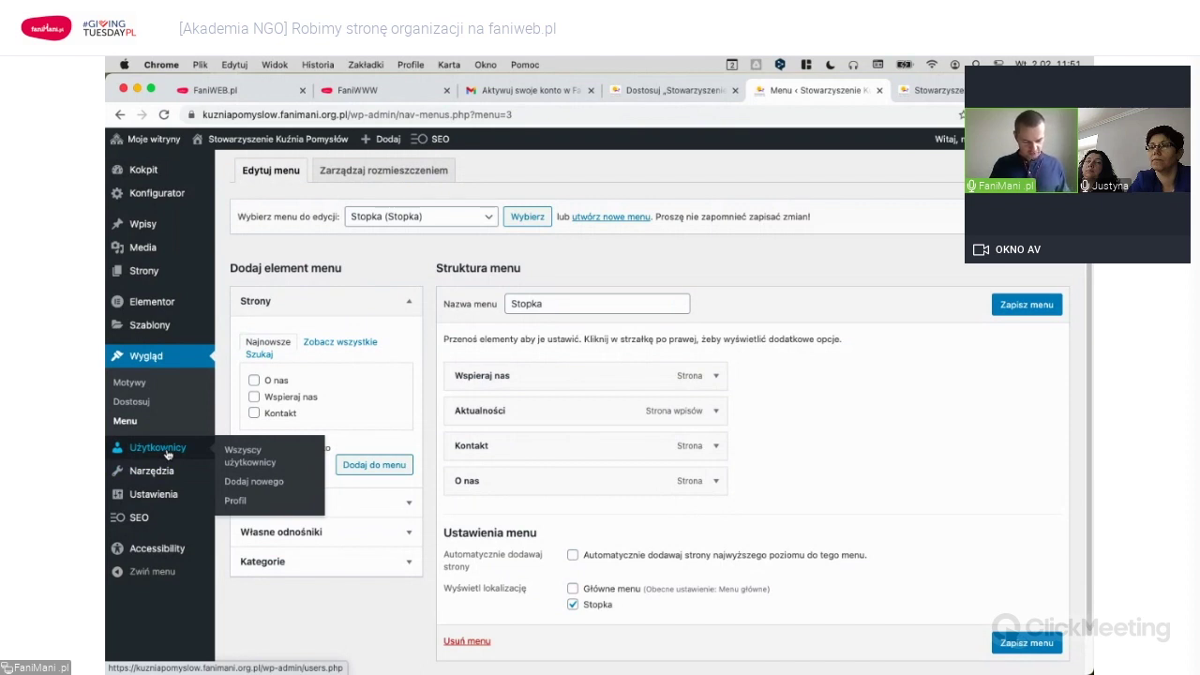
Submit a new user with the organisation's e-mail address and the Administrator role.
click(253, 481)
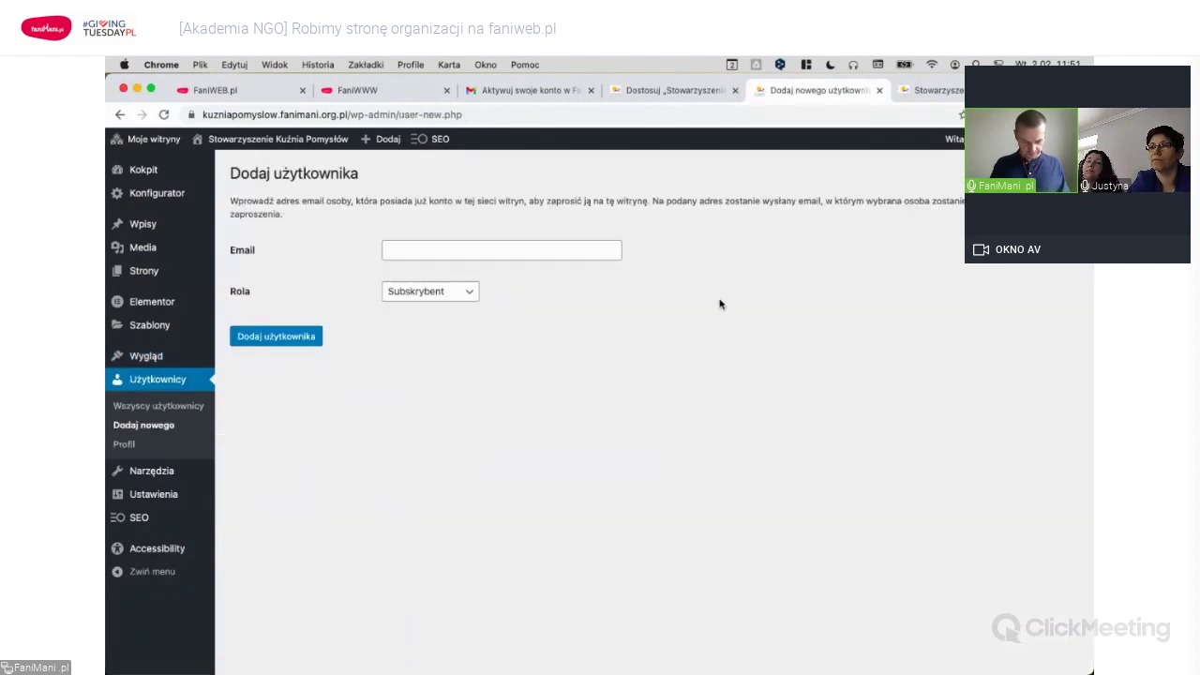
click(510, 250)
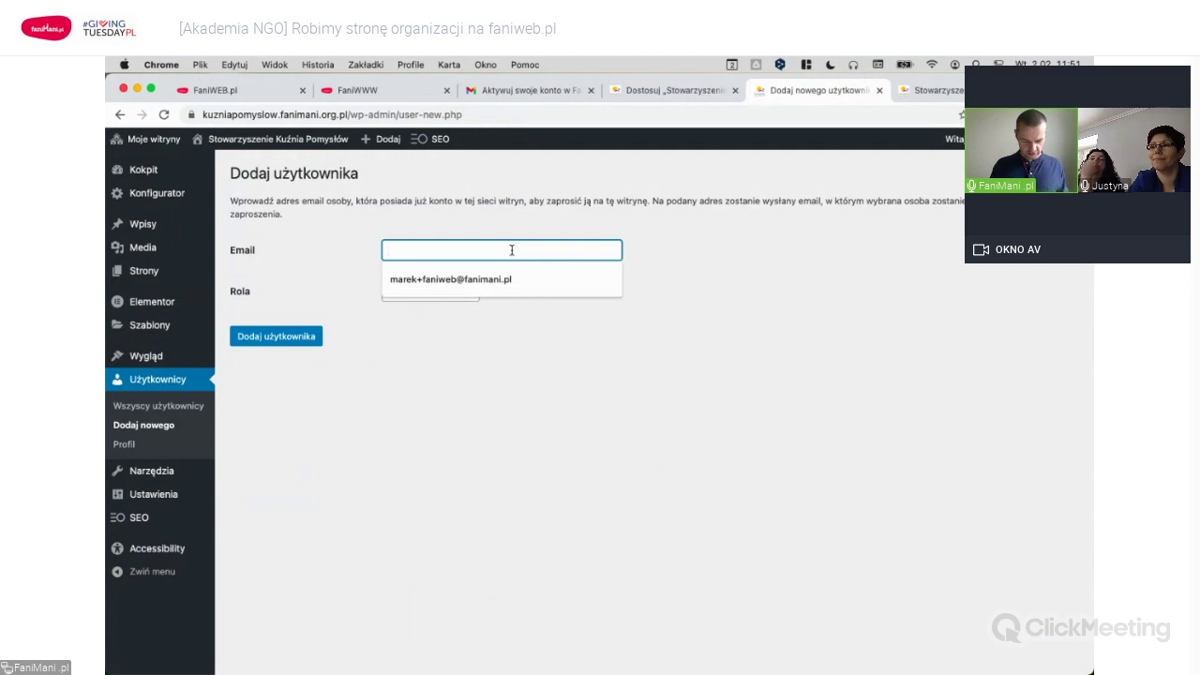
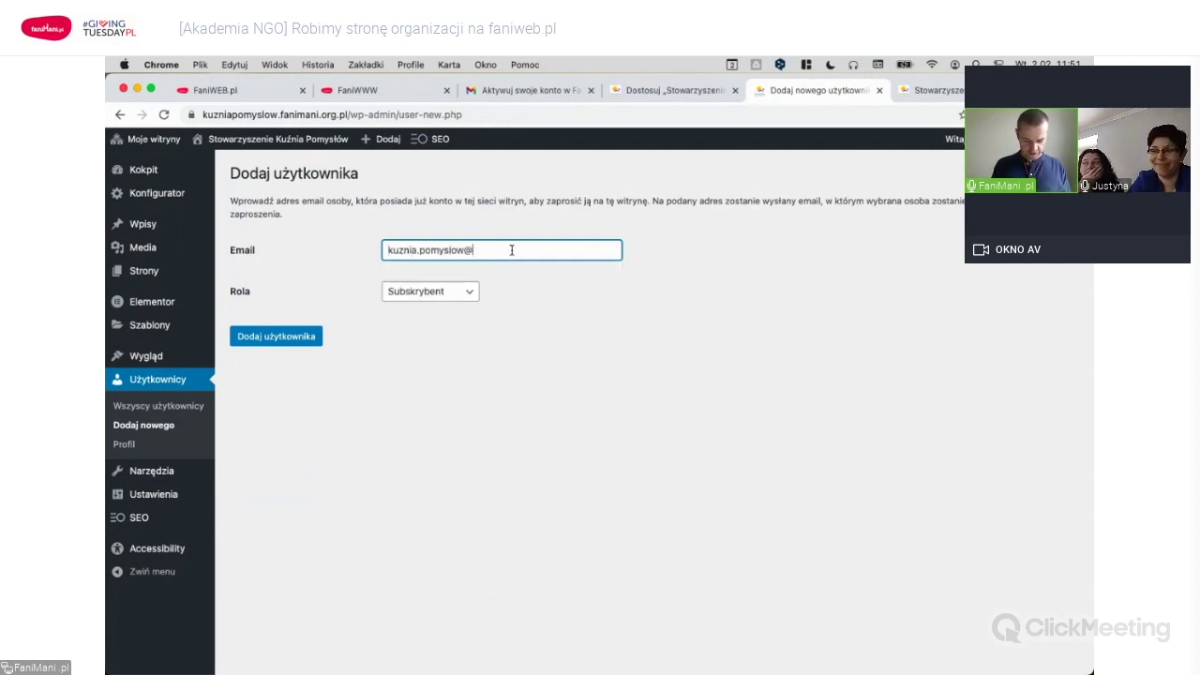
click(464, 291)
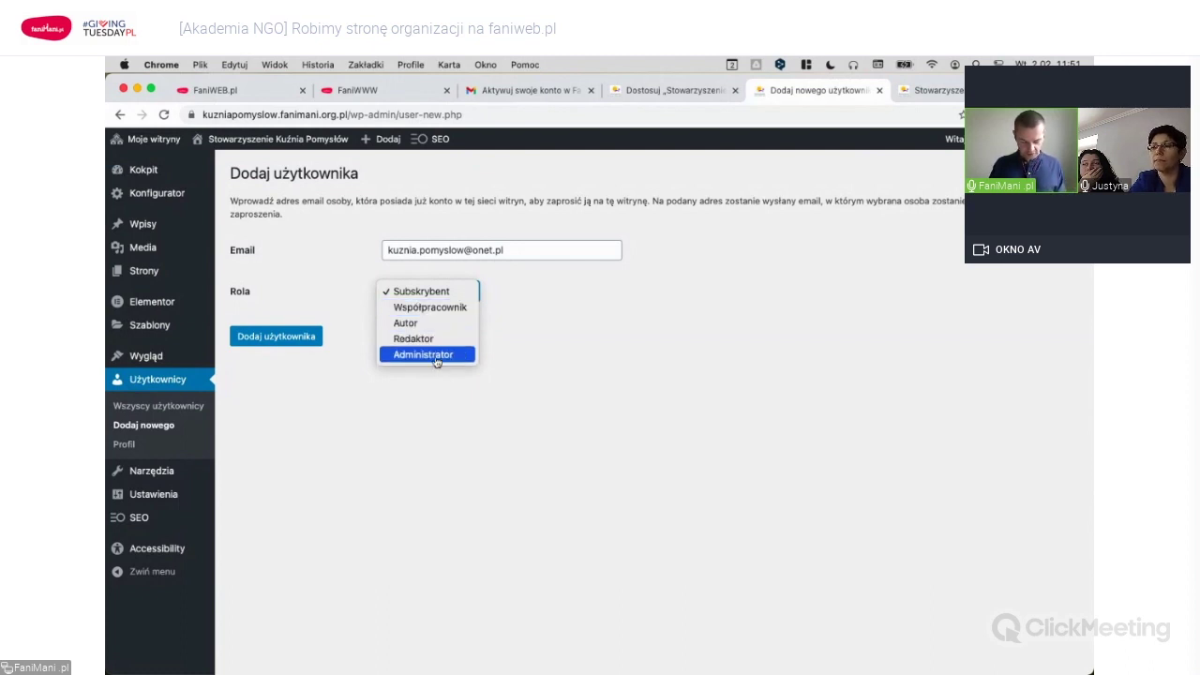
click(436, 357)
click(310, 337)
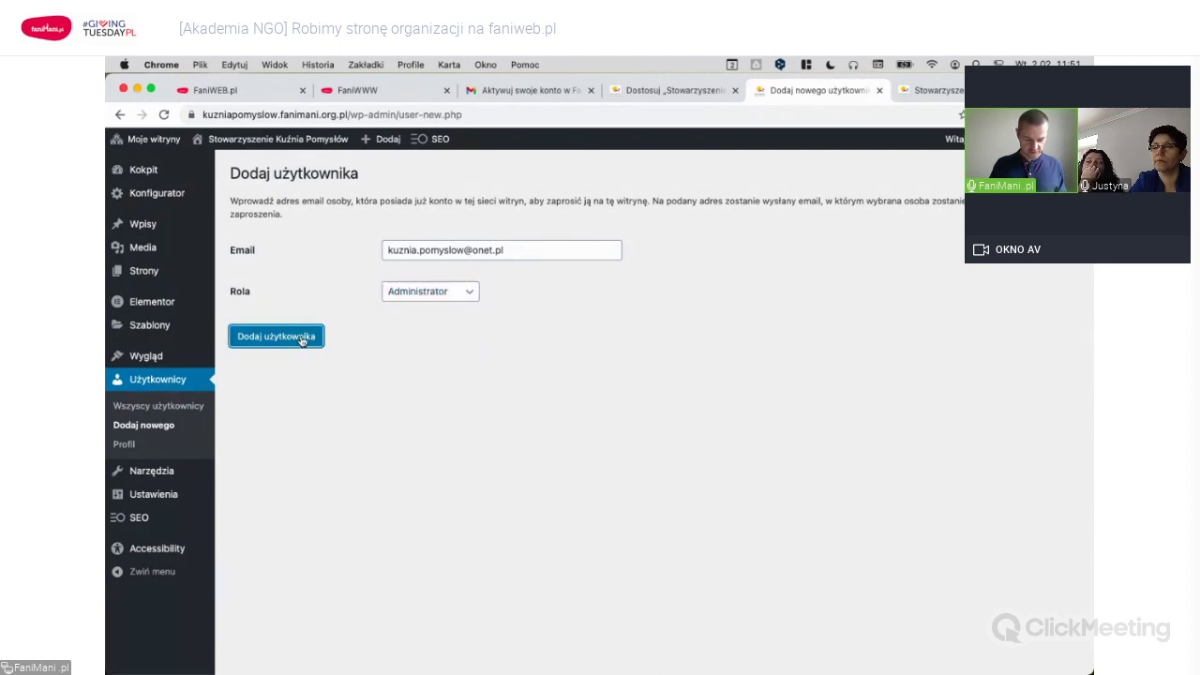
Refocus the emptied e-mail field and highlight 'sieci witryn,' in the explanation text.
click(424, 278)
click(328, 233)
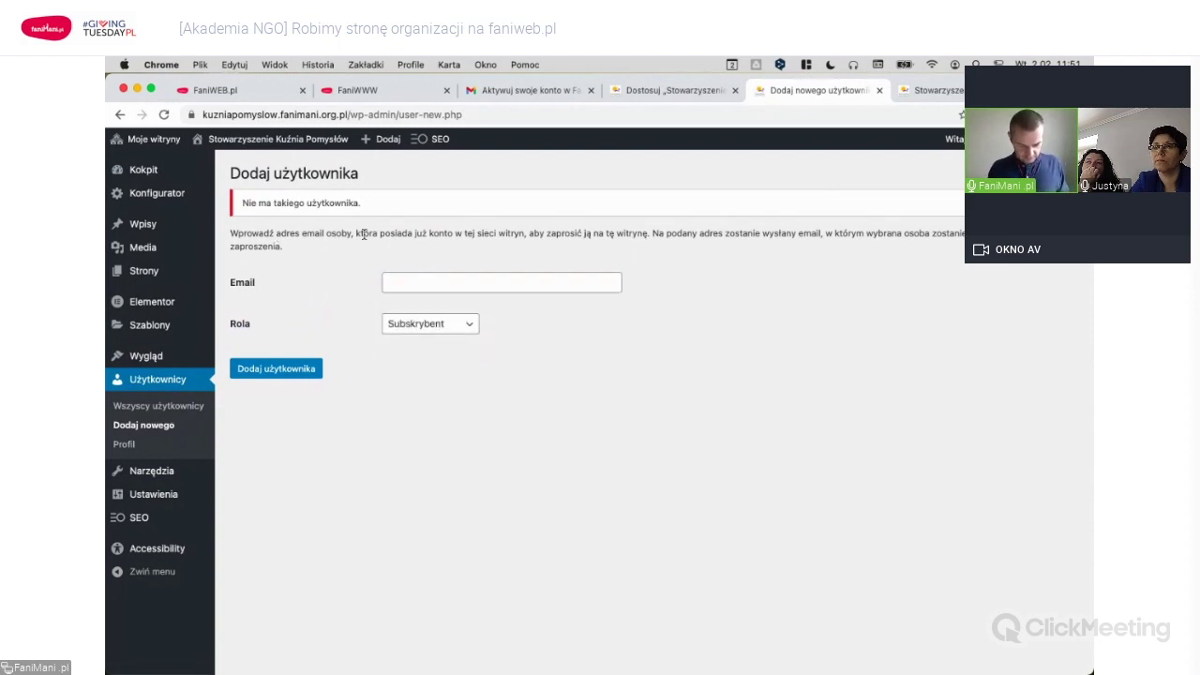
drag(477, 234, 531, 233)
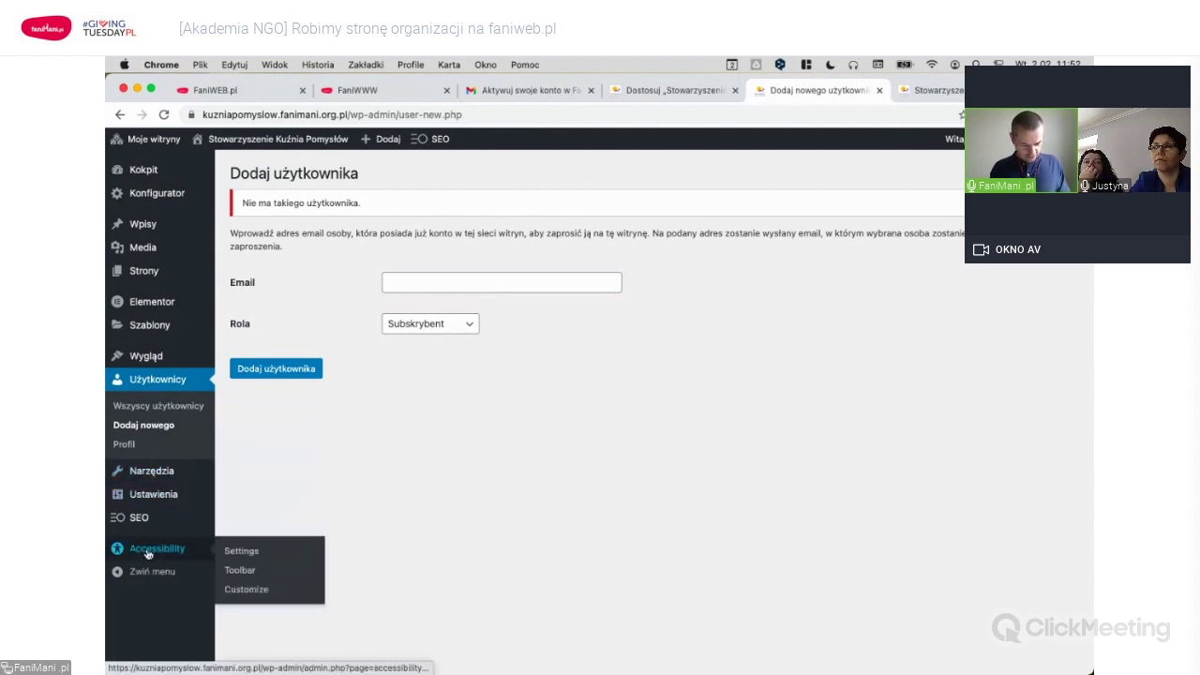
Go to Wszystkie strony and start a new, empty page with Dodaj nową.
mouse_move(152, 481)
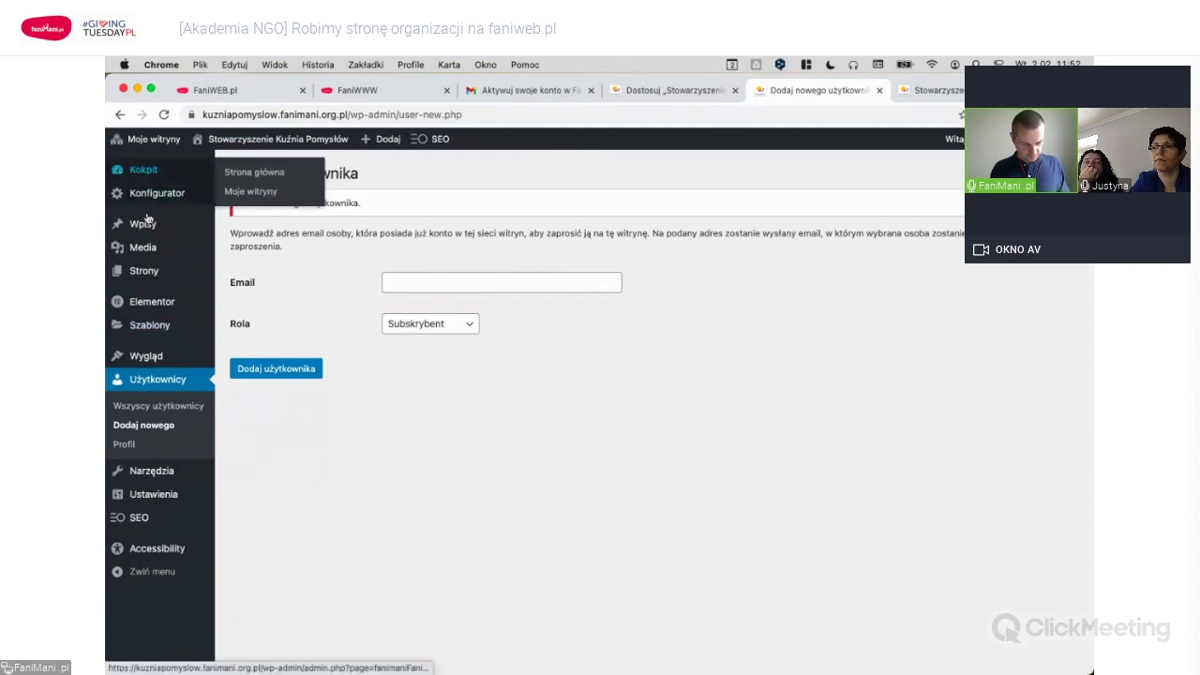
mouse_move(148, 271)
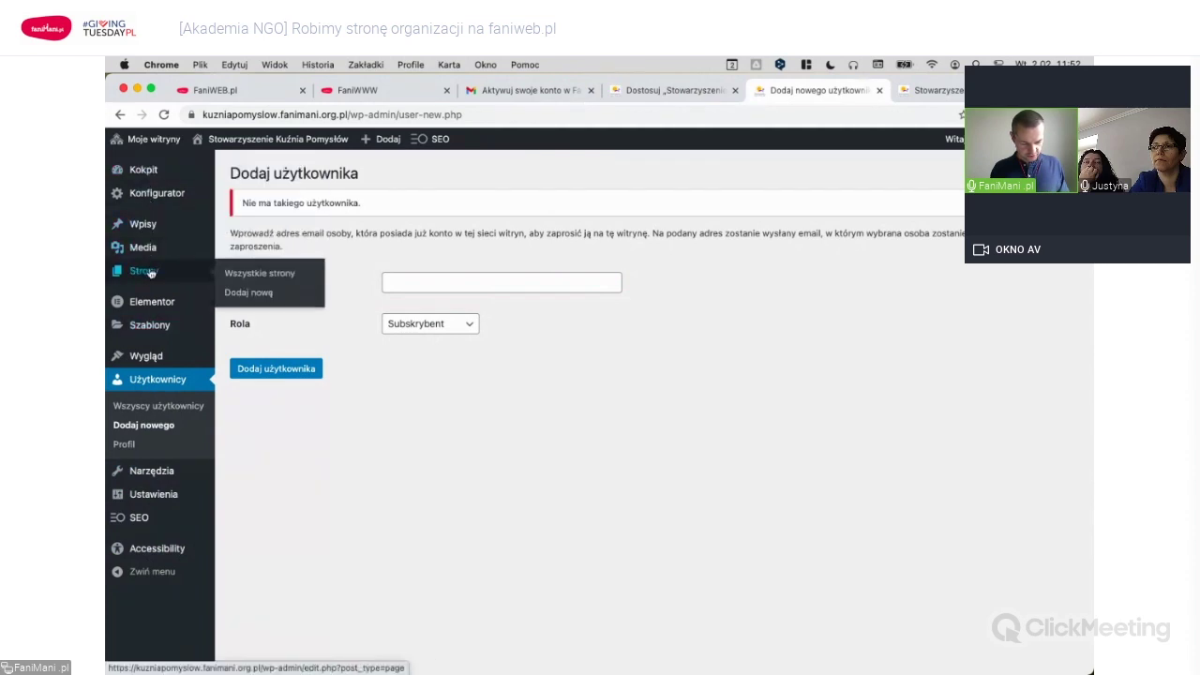
click(267, 273)
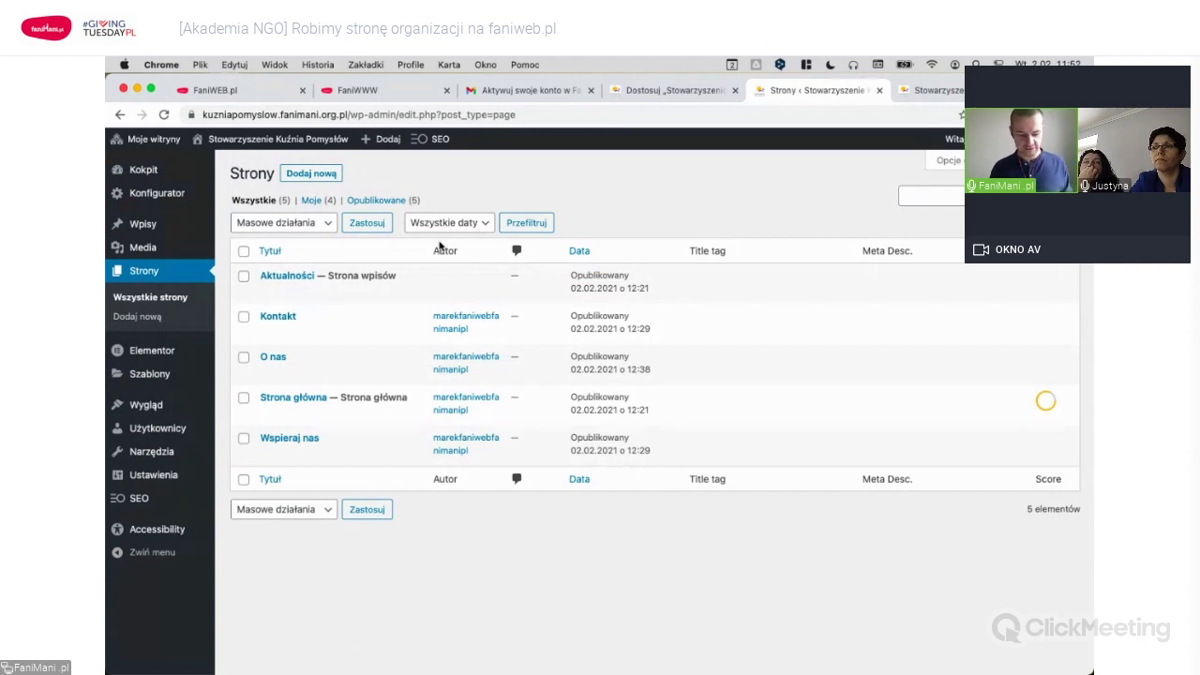
click(316, 175)
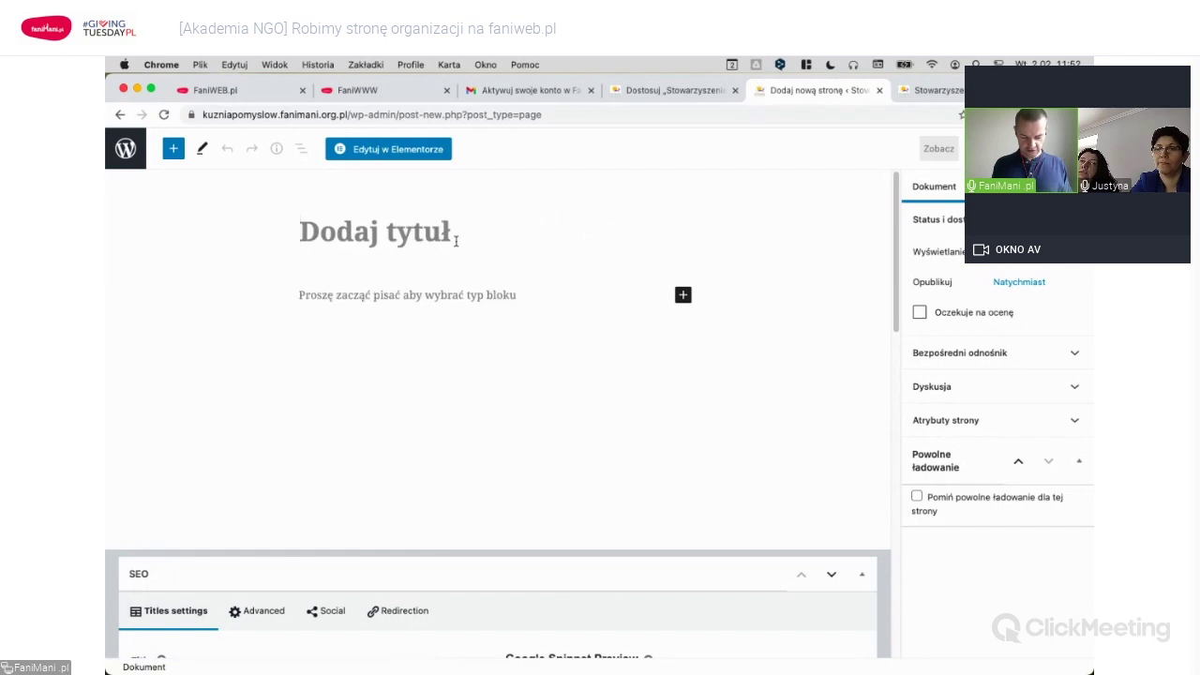
Title the new page 'Dokumenty', correcting the misspelt 'Dokumnety'.
text(Dok)
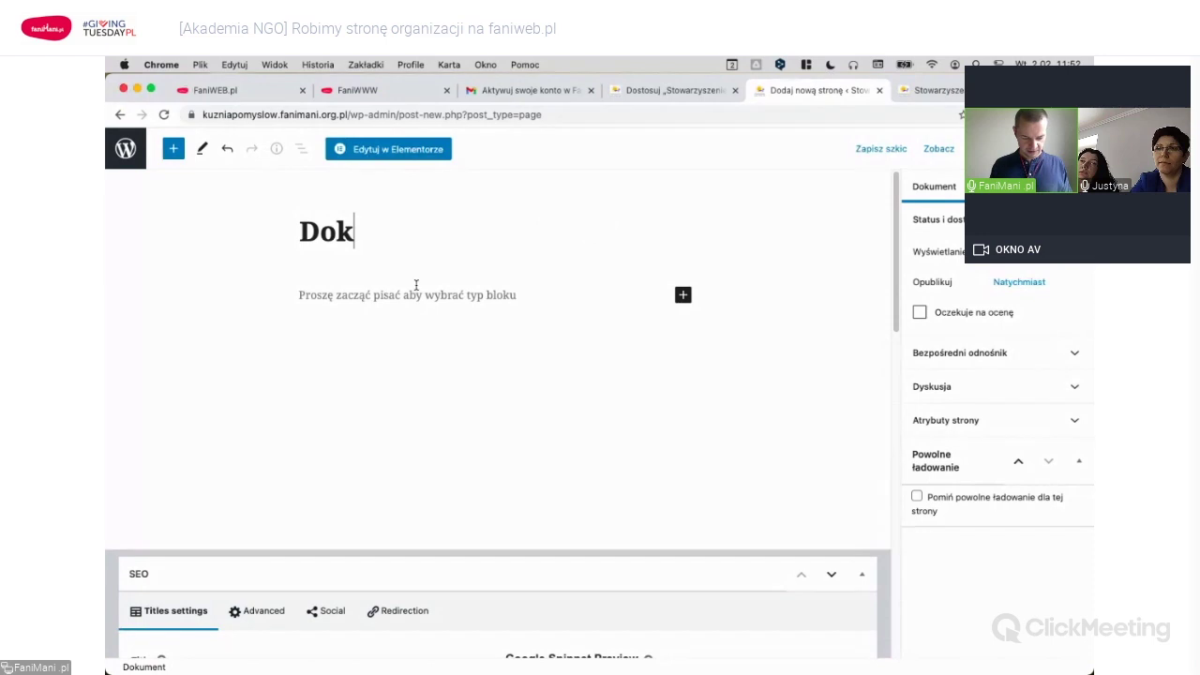
text(umnety)
click(398, 233)
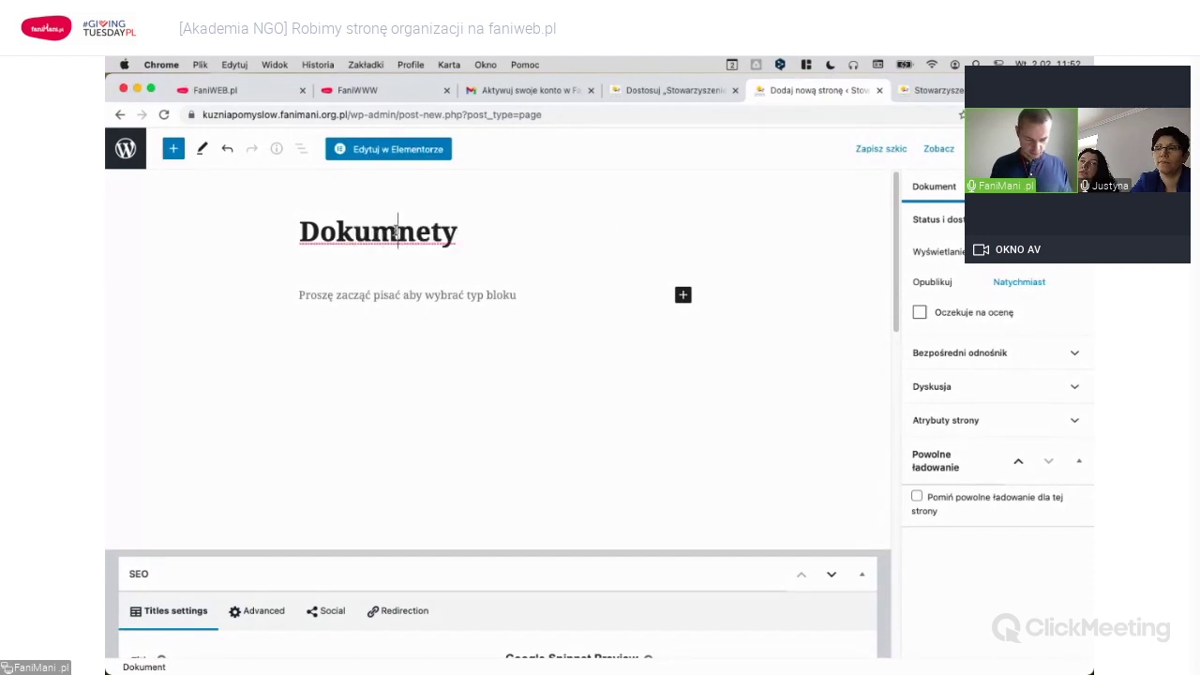
text(e)
key(BackSpace)
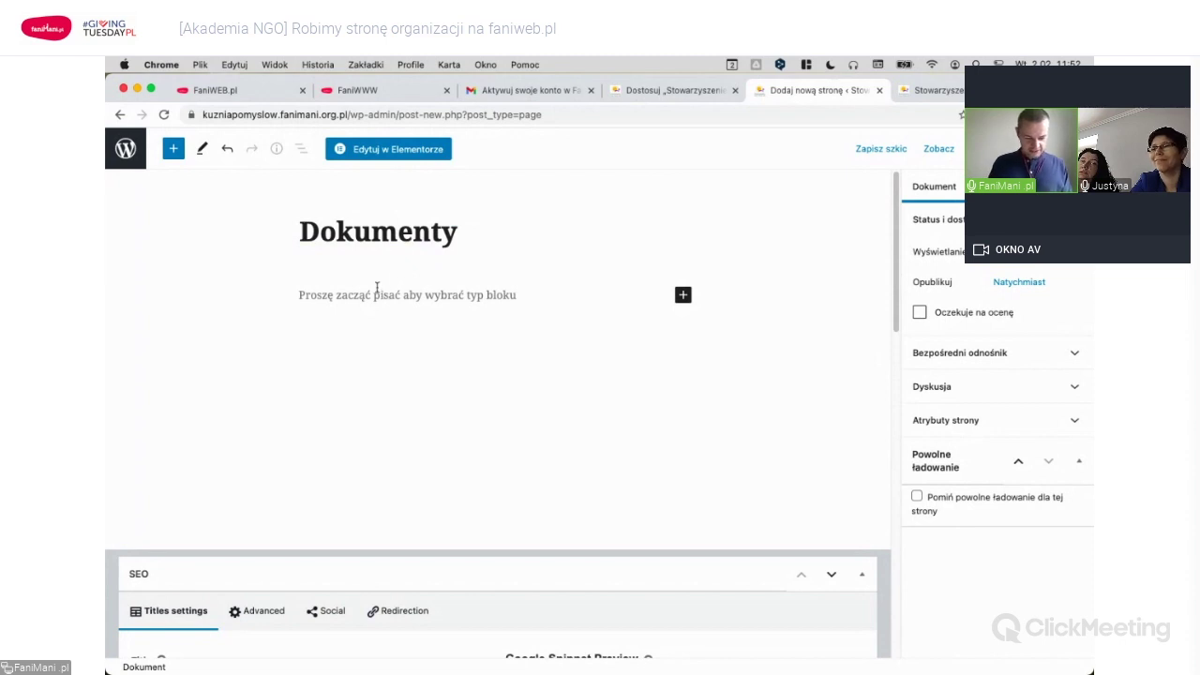
Insert a Plik file block under the title and bring up the media library to choose its file.
click(477, 298)
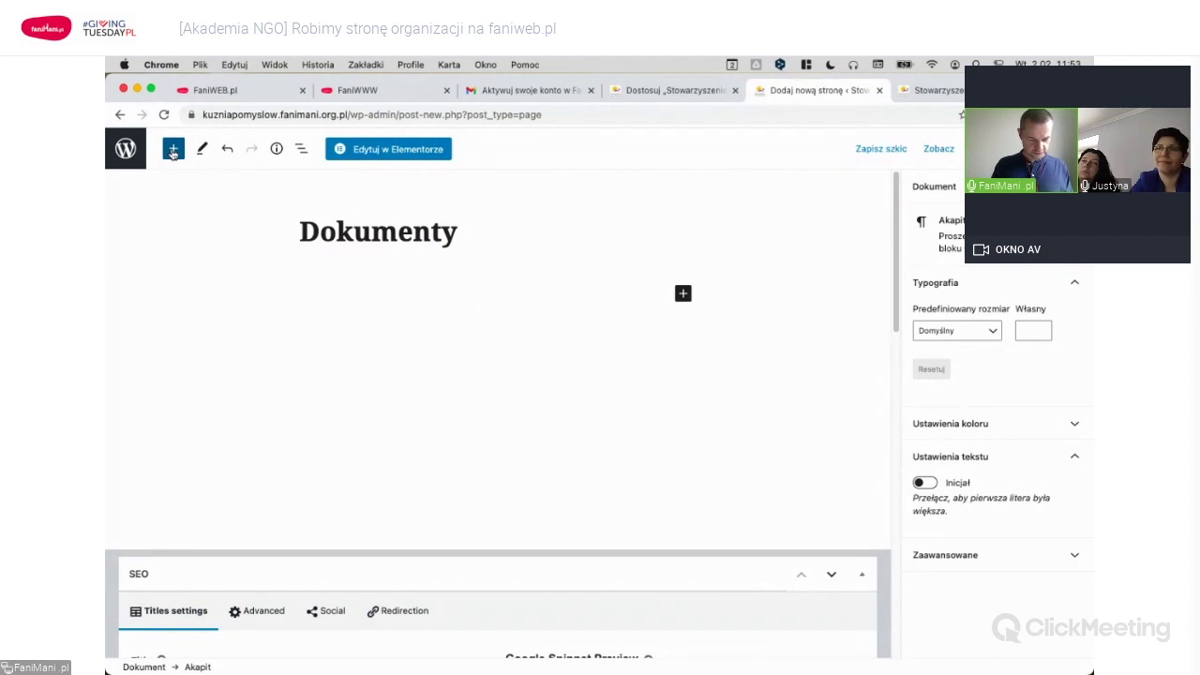
click(174, 150)
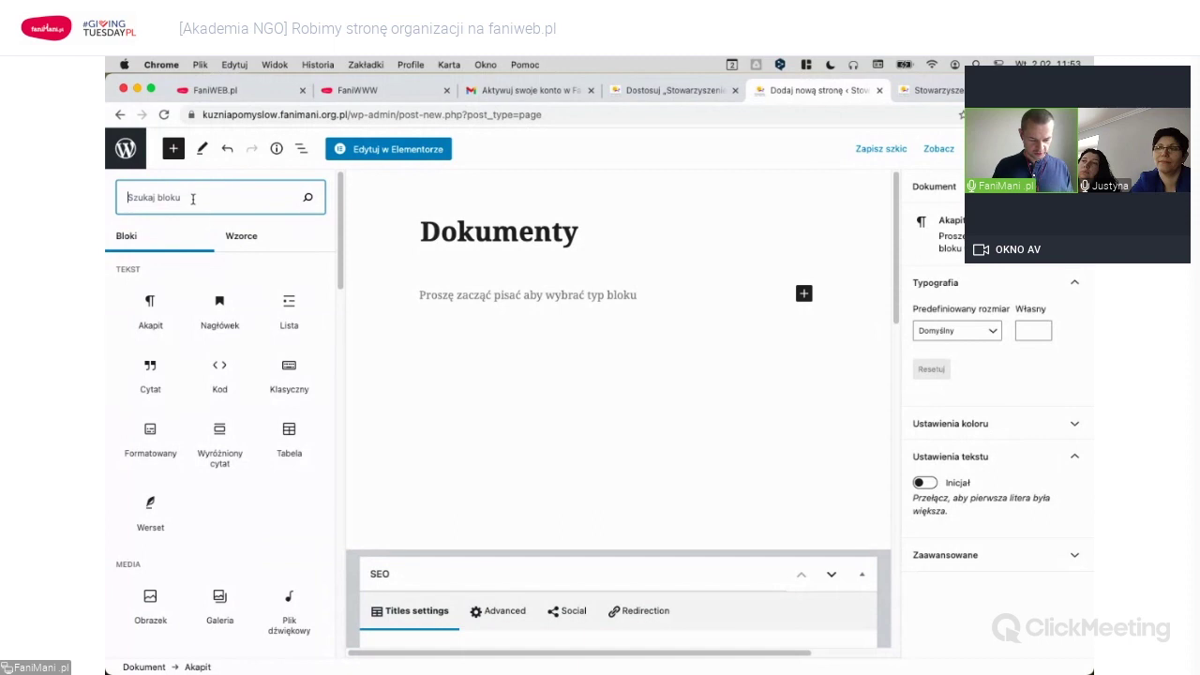
text(plik)
mouse_move(225, 306)
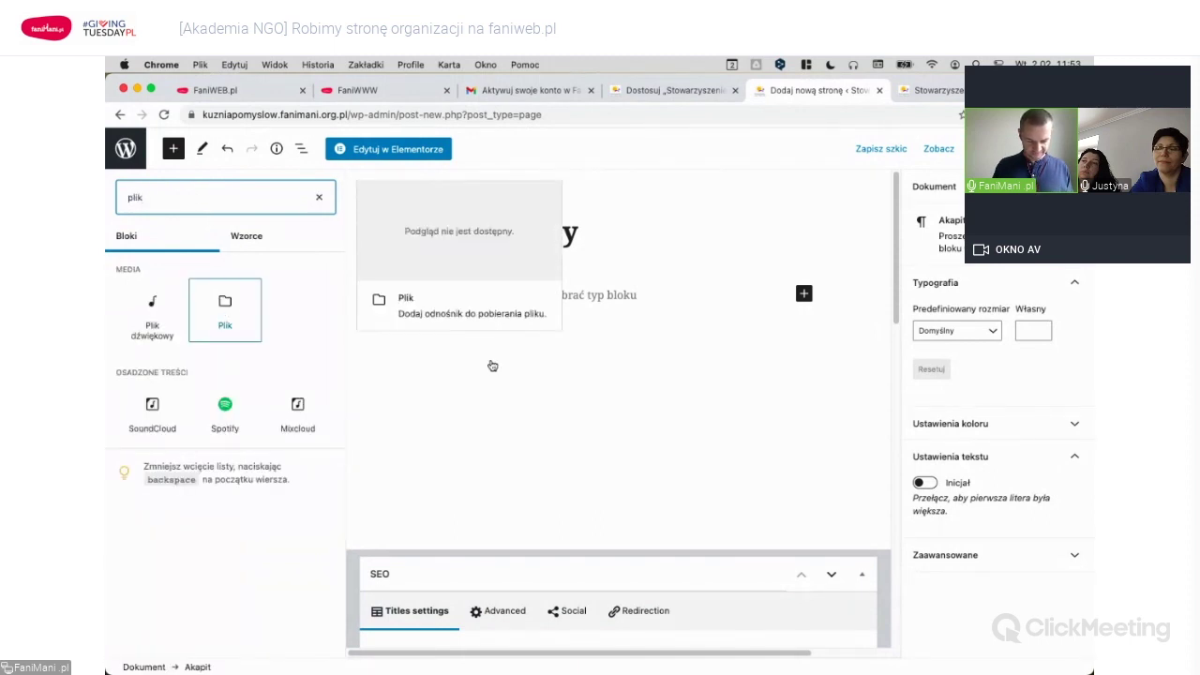
key(Return)
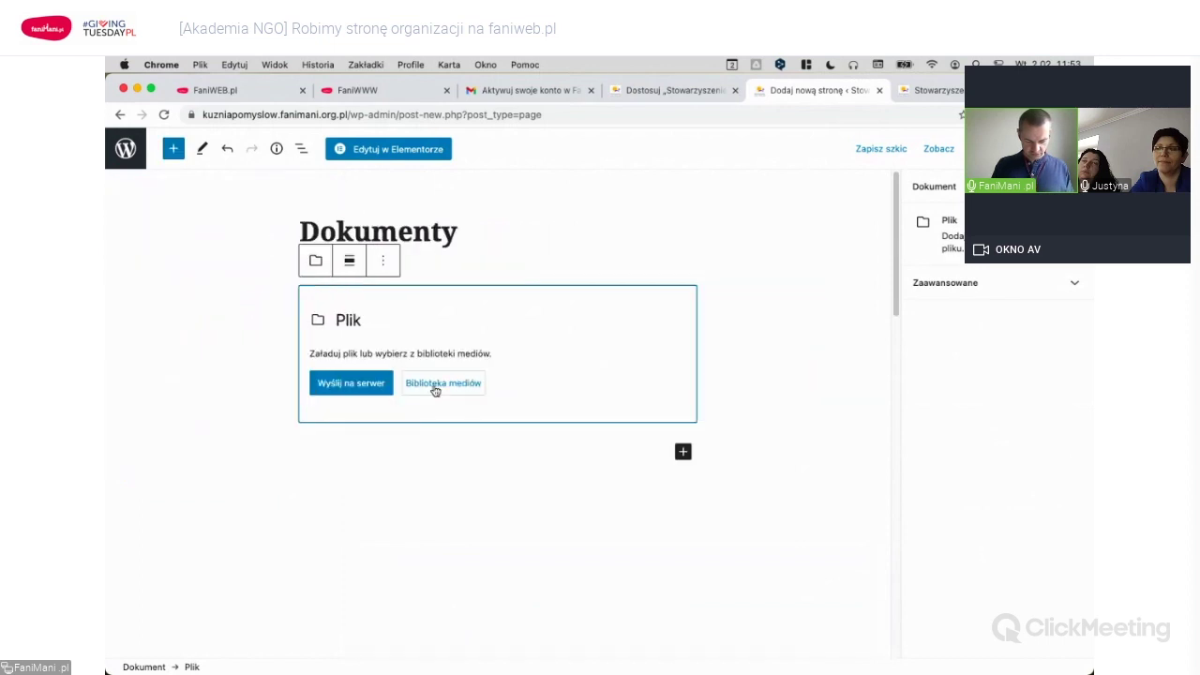
click(448, 386)
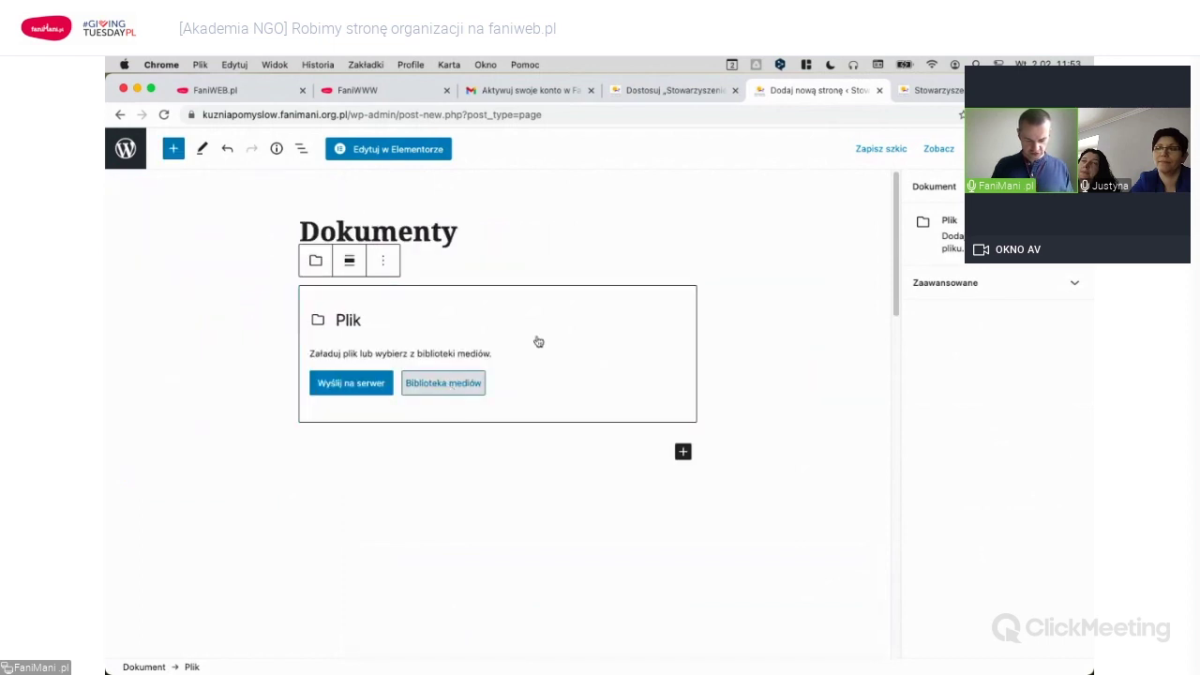
key(super+Tab)
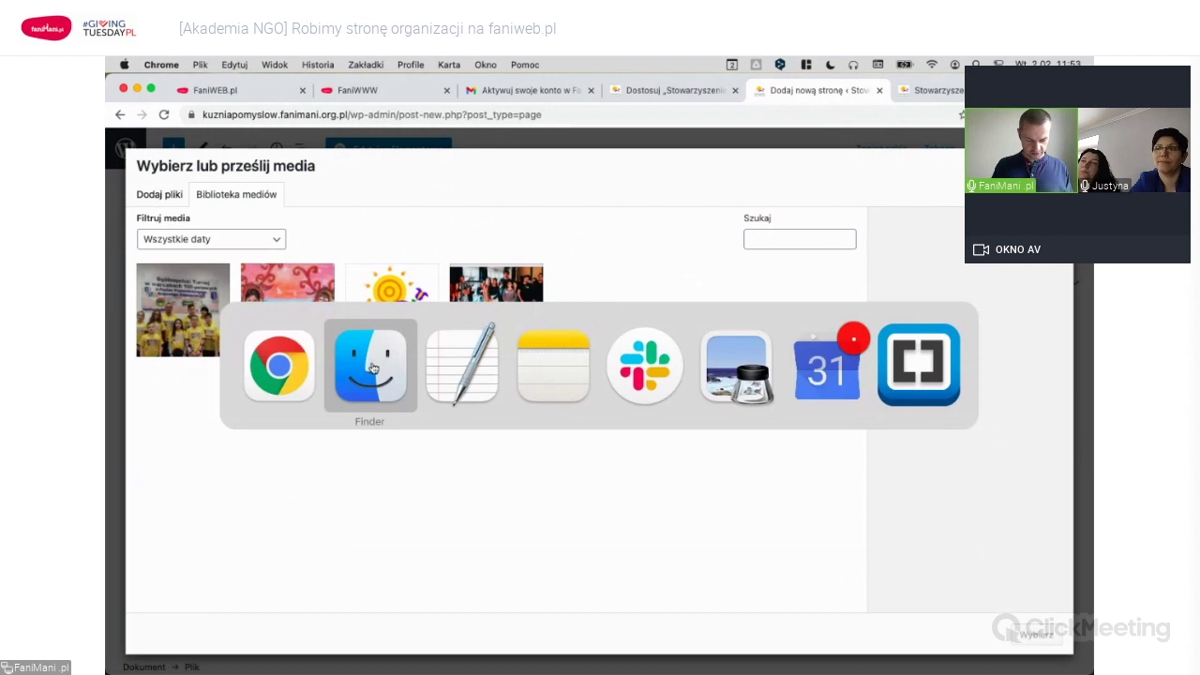
Upload 'Kuźnia Pomysłów Statut 19.11.2016.pdf' from Finder into the media library.
click(372, 368)
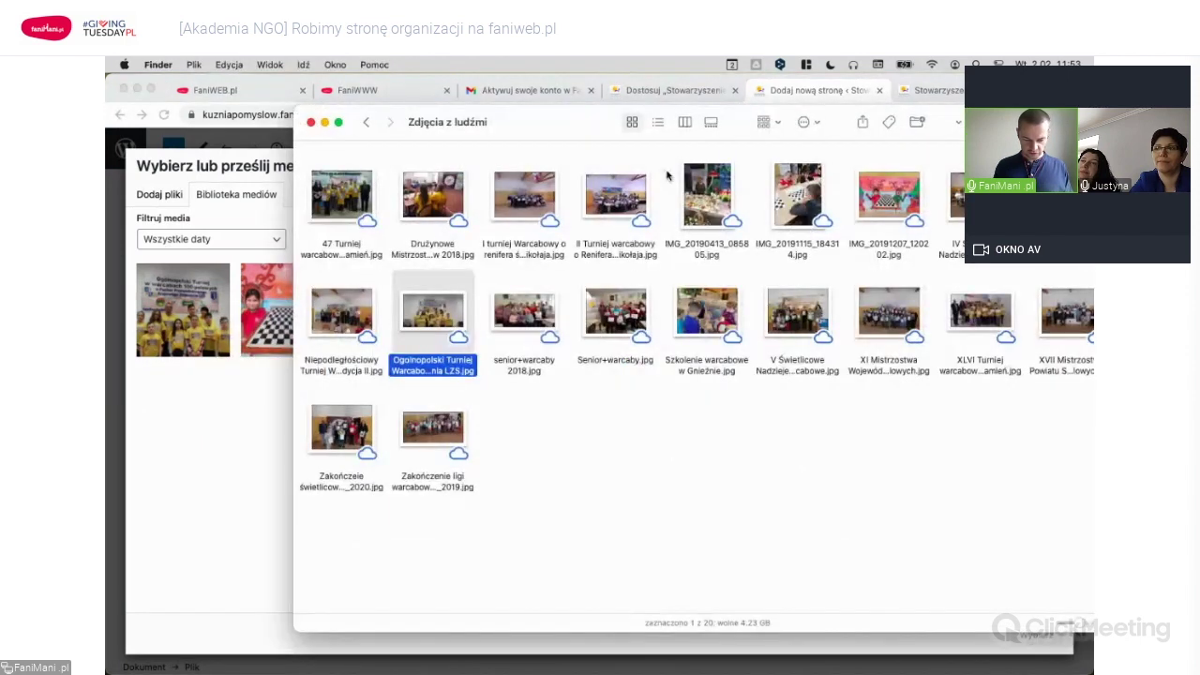
key(super+Up)
click(813, 339)
click(657, 123)
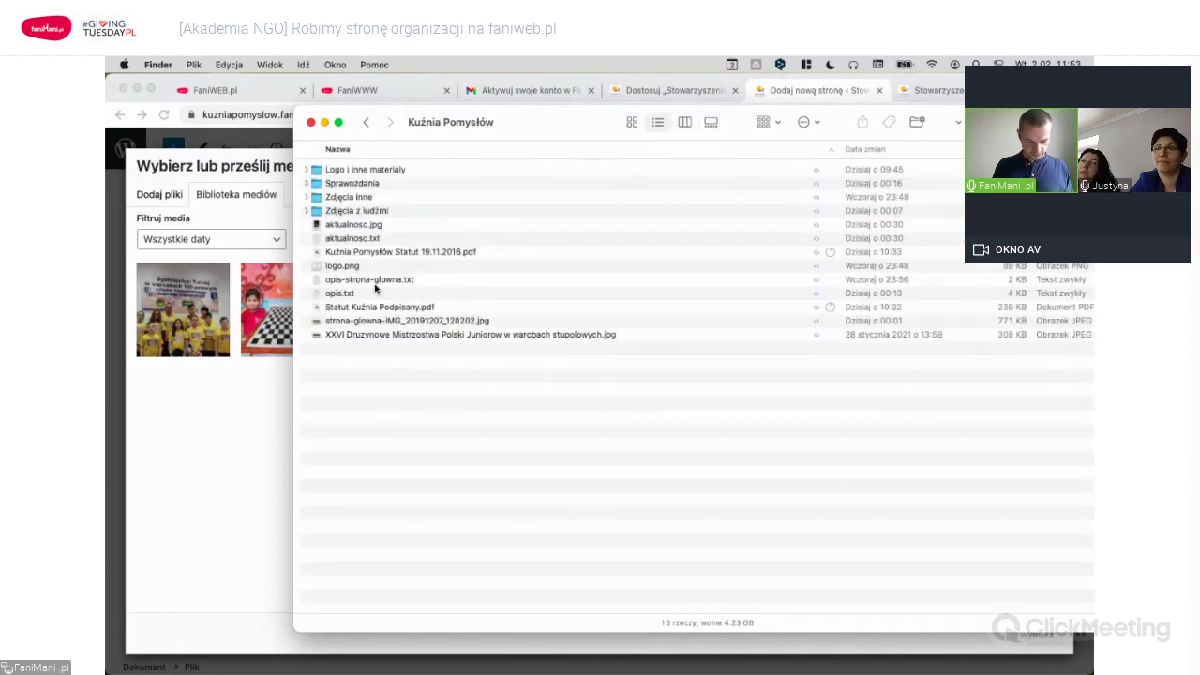
click(512, 253)
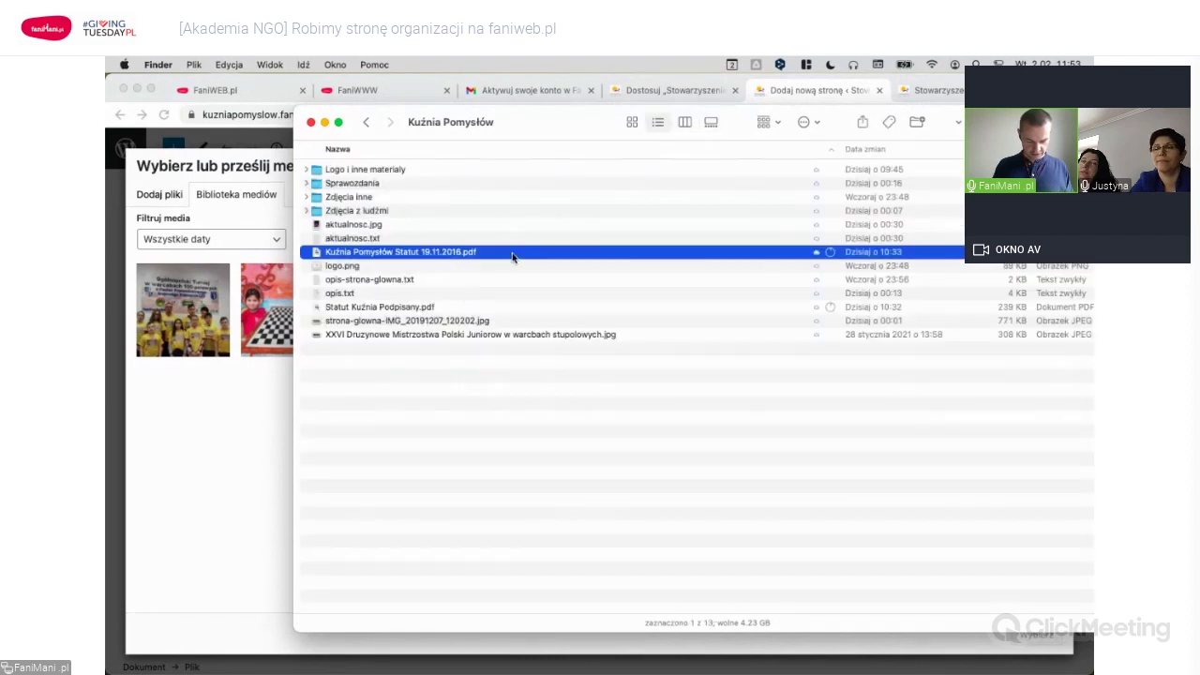
drag(512, 255, 308, 460)
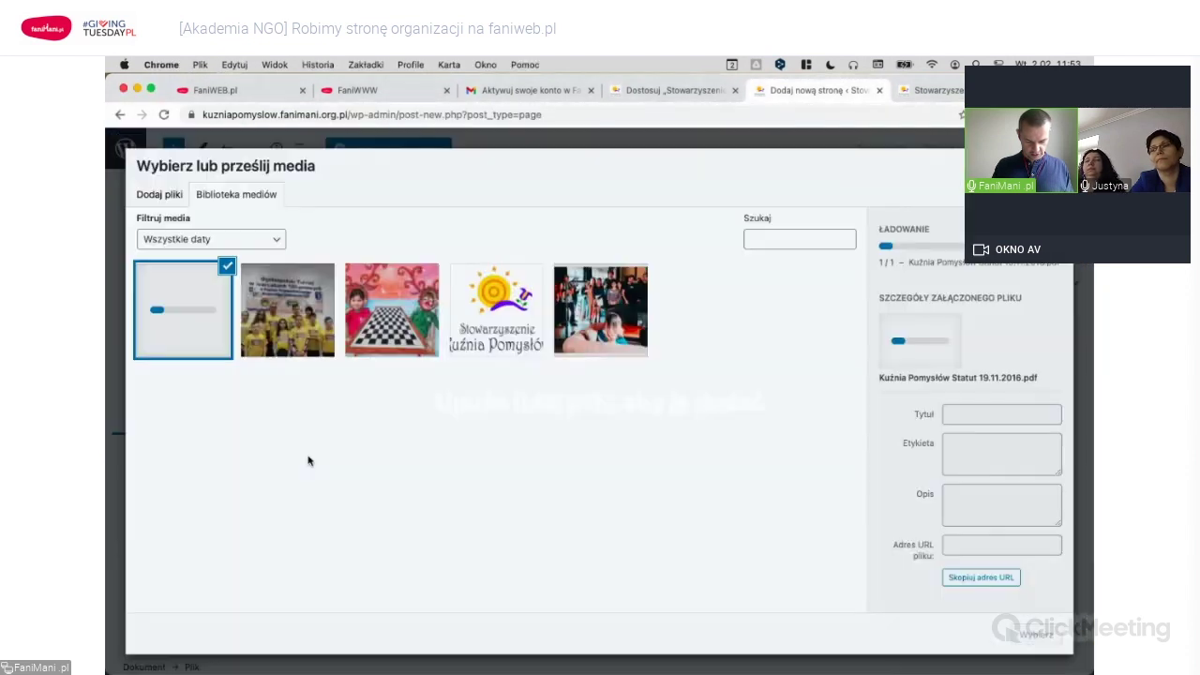
Upload the three Sprawozdania report files, then pick the statute PDF for the file block.
key(super+Tab)
double_click(369, 185)
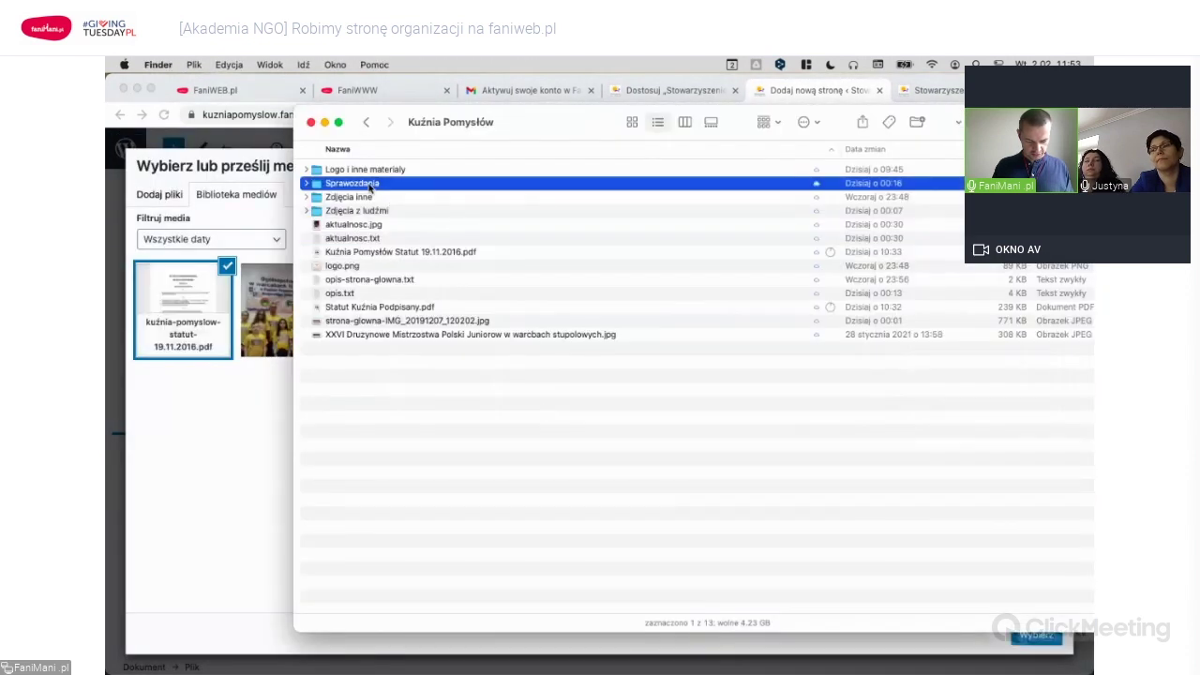
click(452, 174)
shift+click(454, 199)
drag(497, 200, 463, 460)
key(super+Tab)
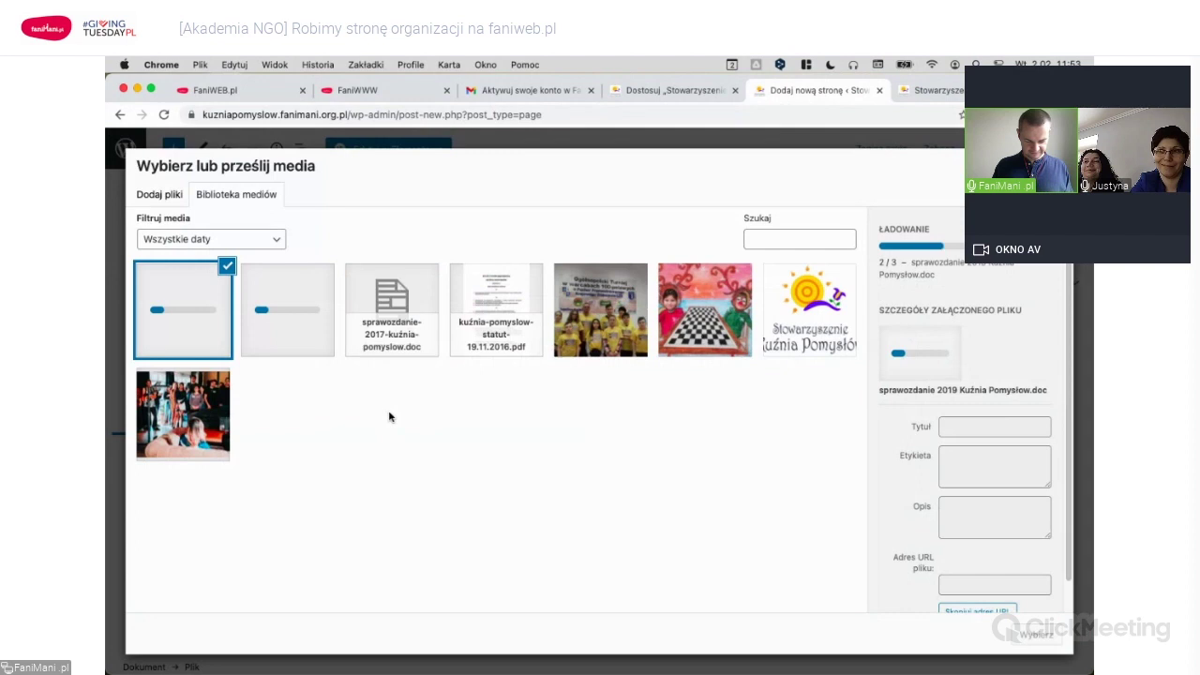
click(481, 299)
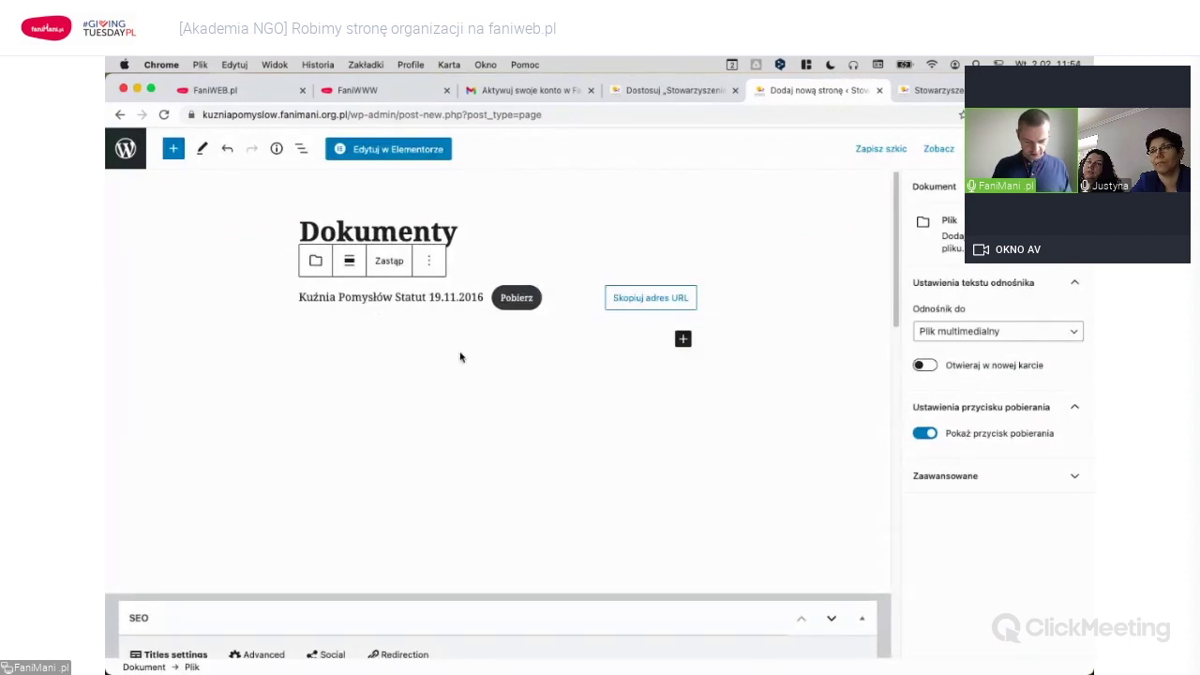
Add a second file block below the statute linking the sprawozdanie-2019 report.
click(364, 297)
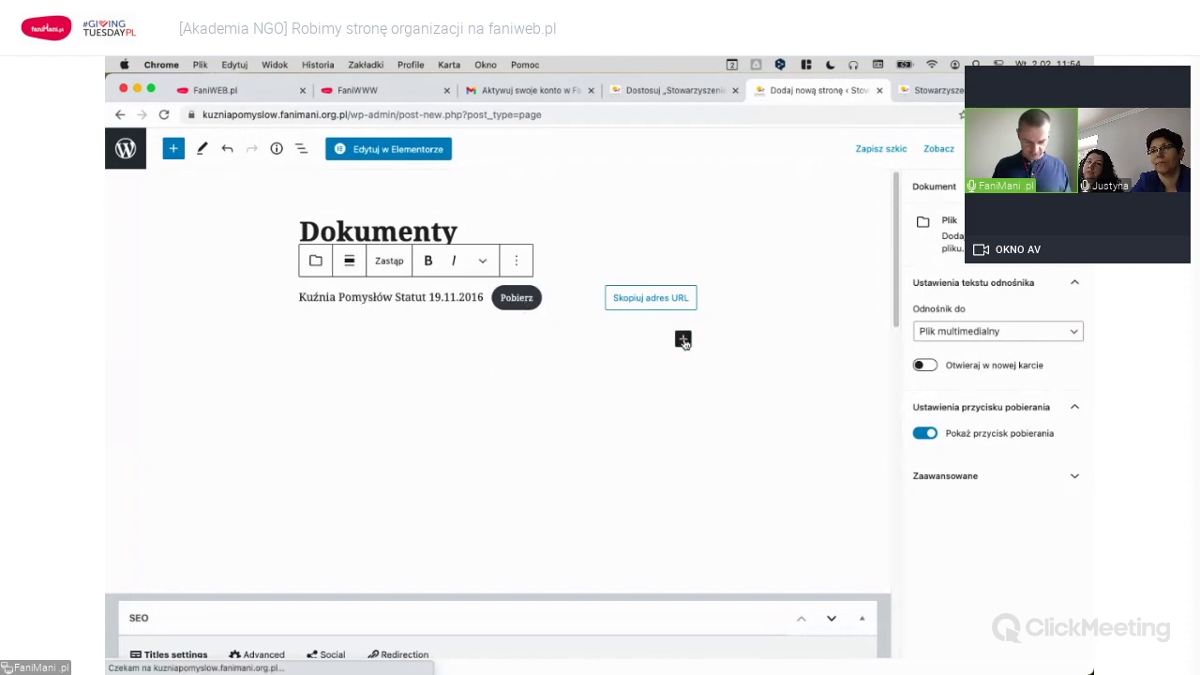
click(684, 339)
drag(712, 511, 507, 367)
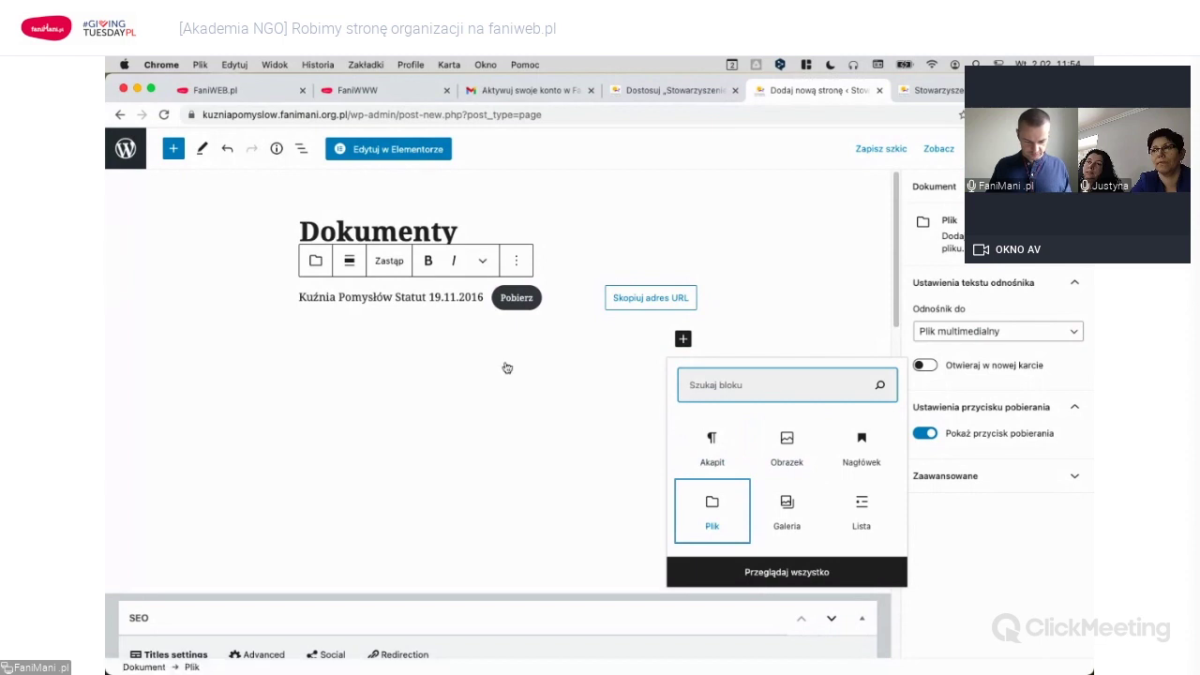
drag(594, 388, 593, 388)
click(442, 427)
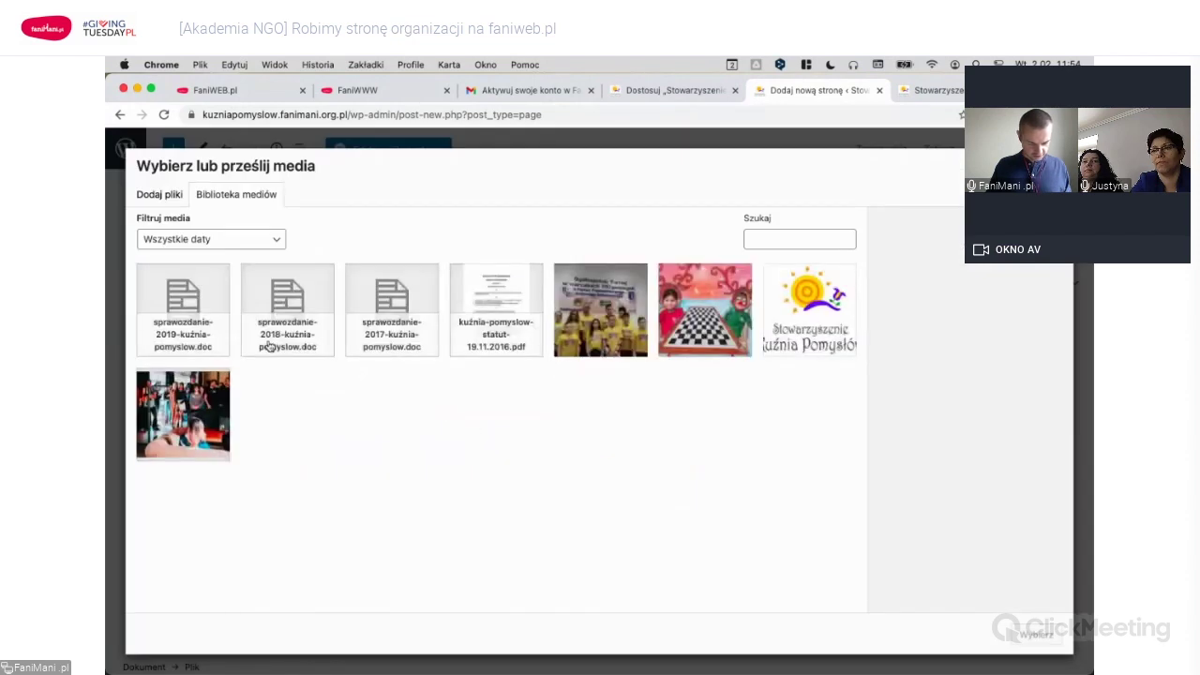
click(193, 317)
click(1037, 635)
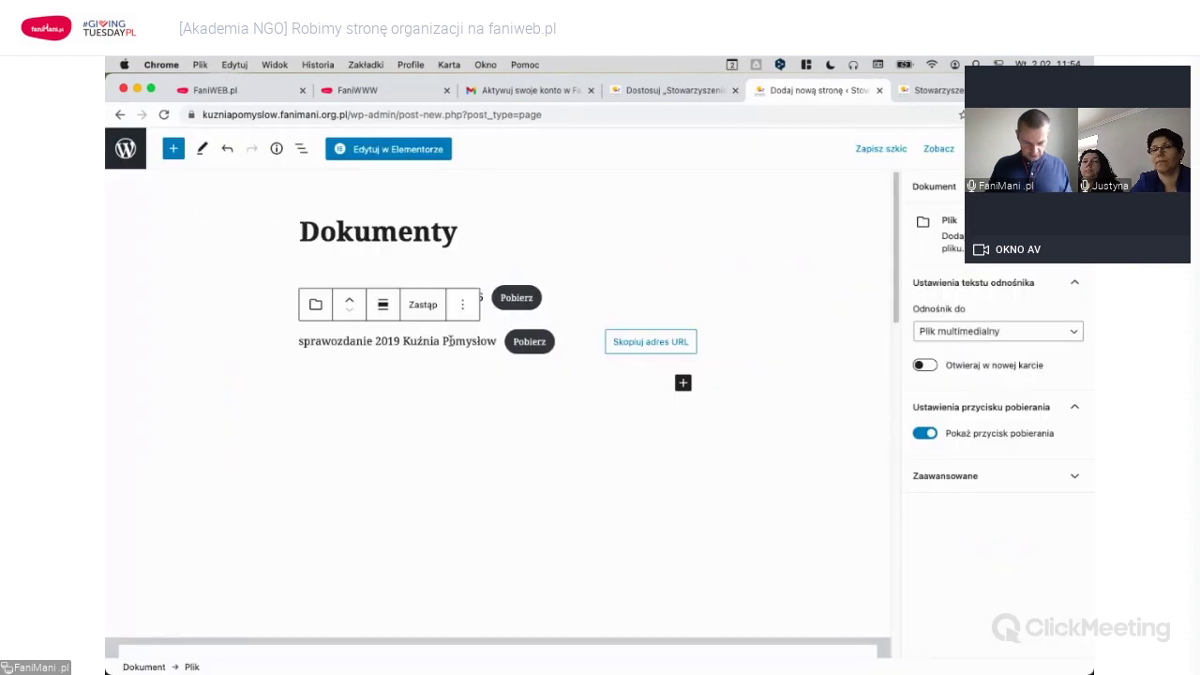
click(444, 342)
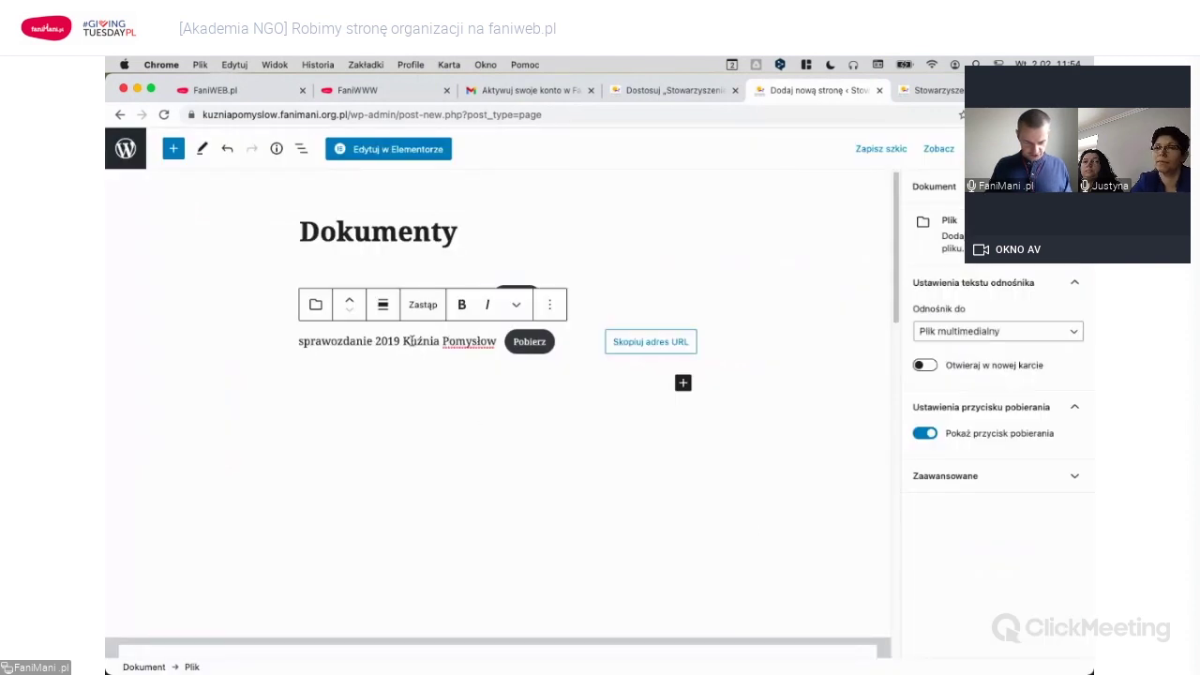
Duplicate the 2019 report block and replace its file with the 2018 report.
click(550, 308)
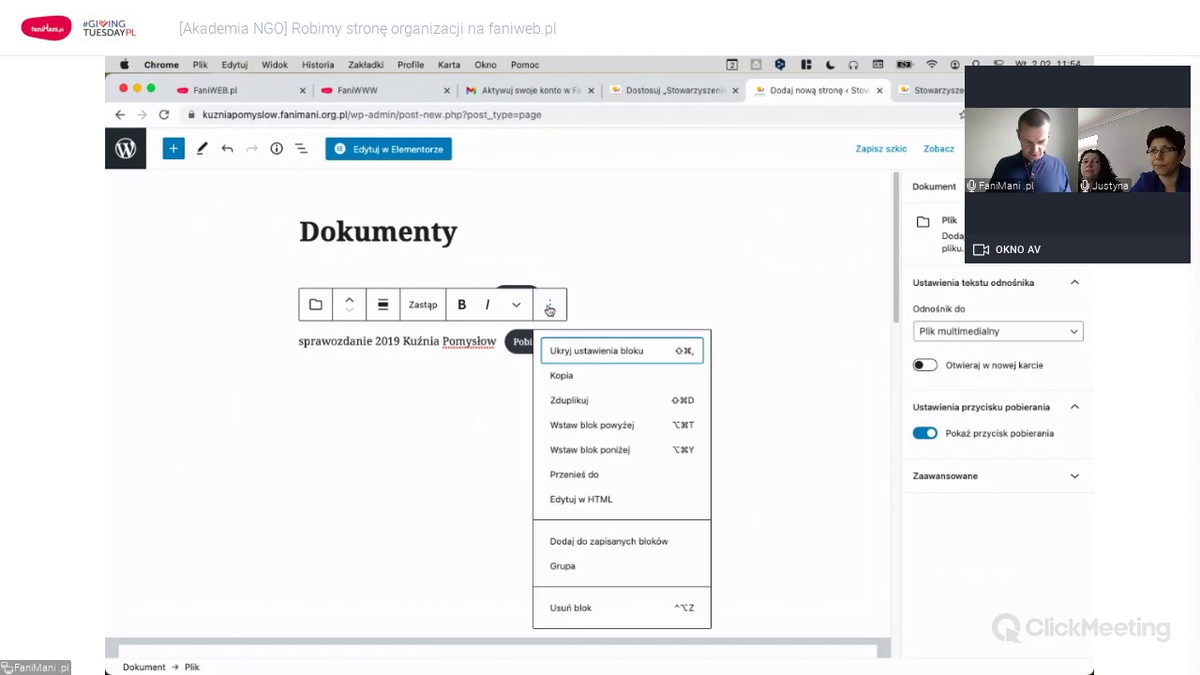
click(567, 405)
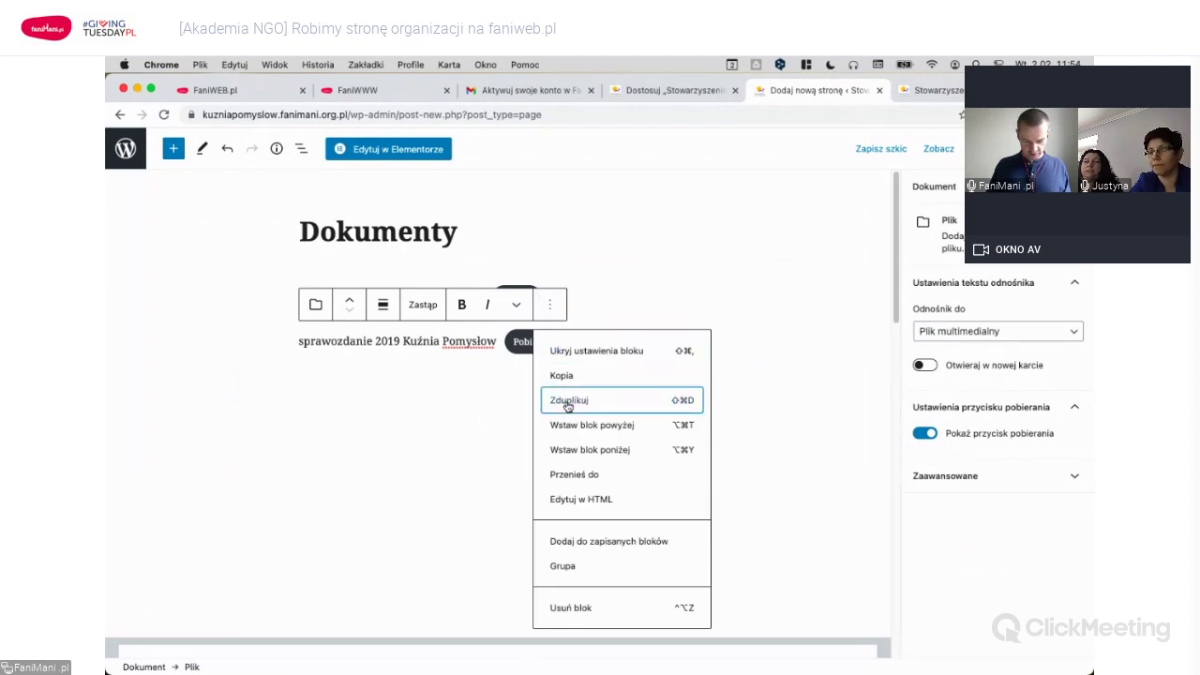
click(567, 405)
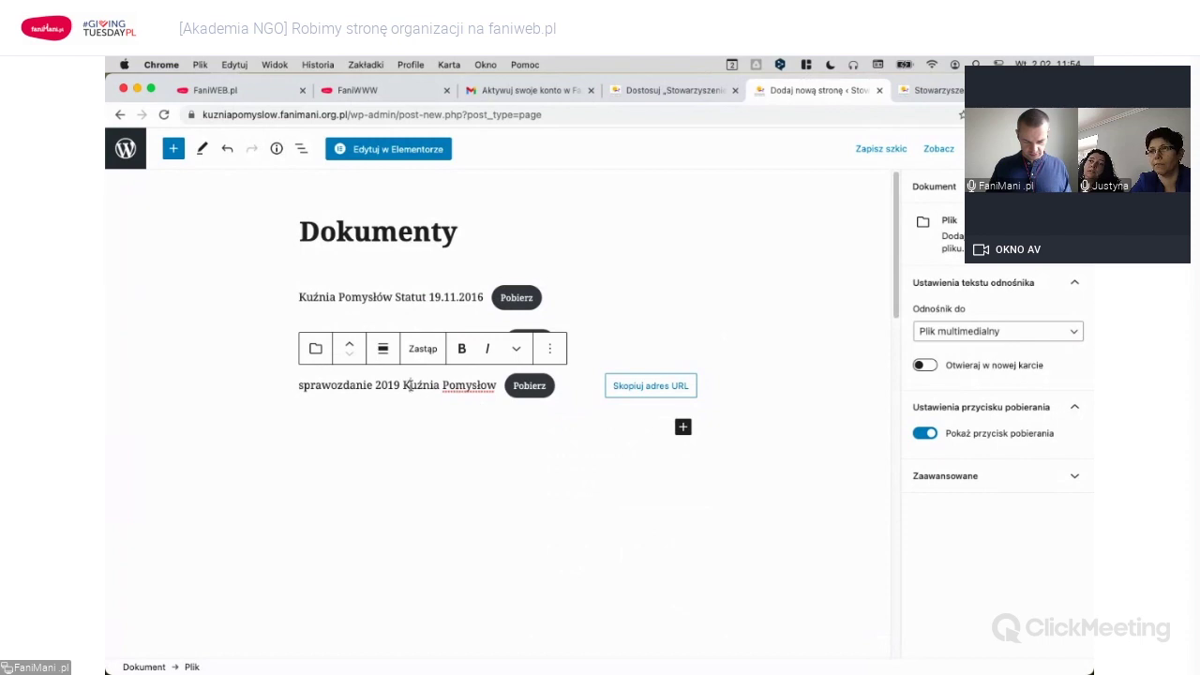
click(424, 352)
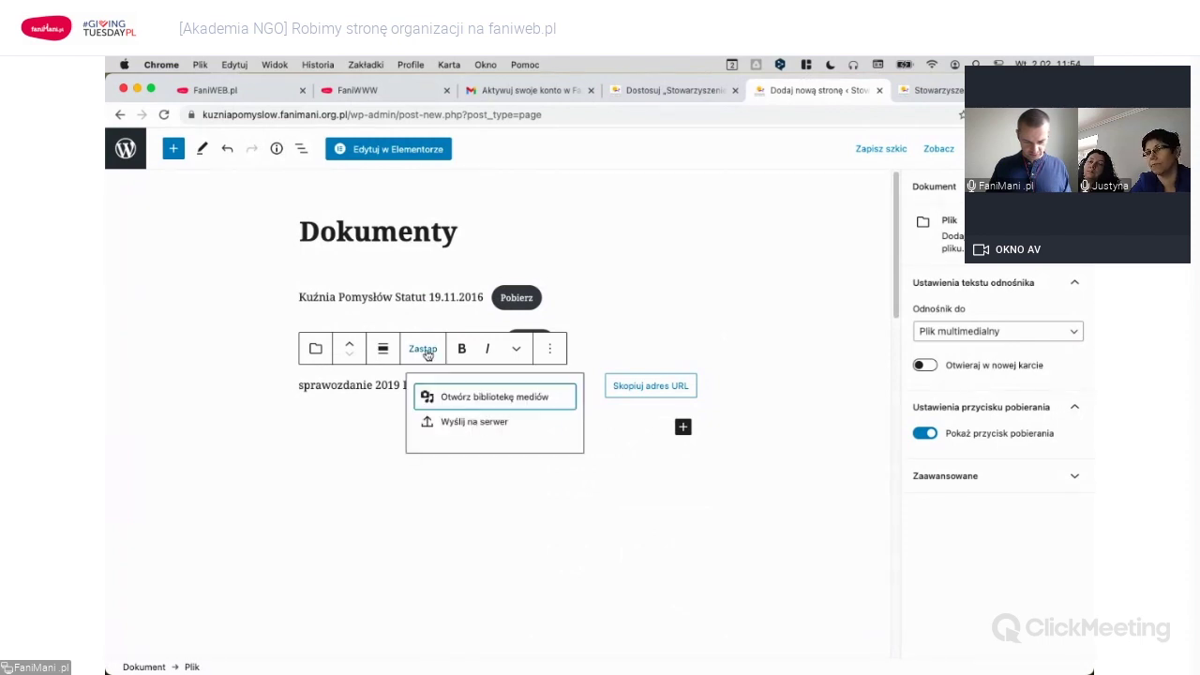
click(491, 399)
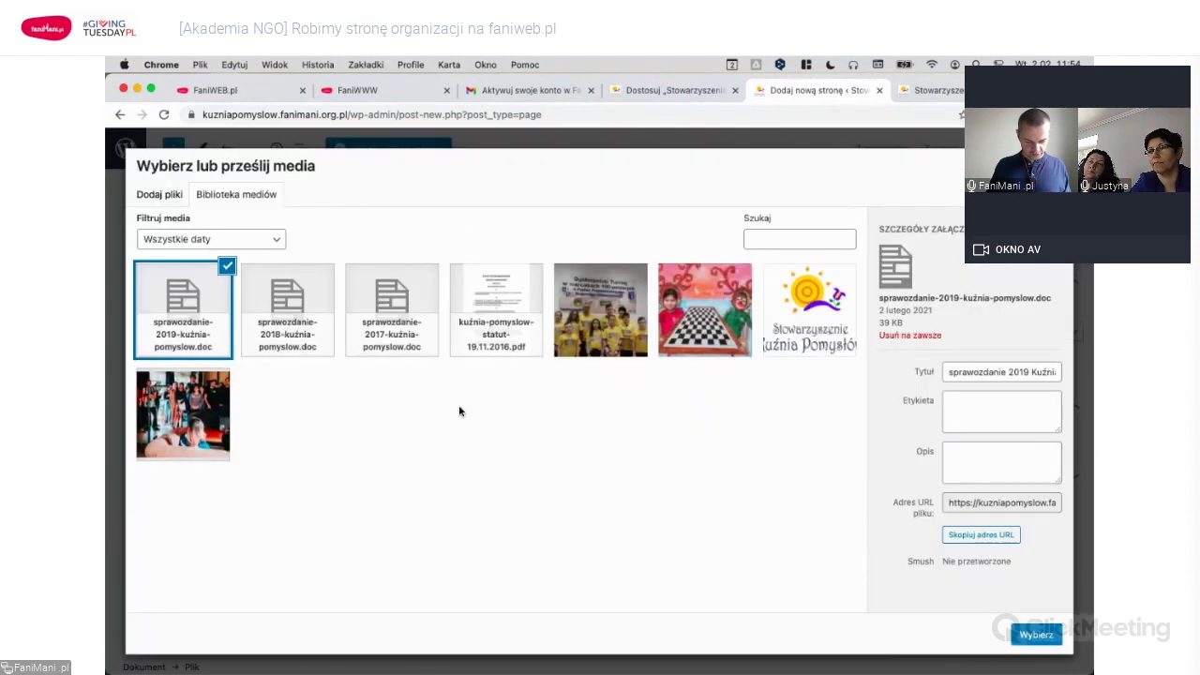
click(292, 300)
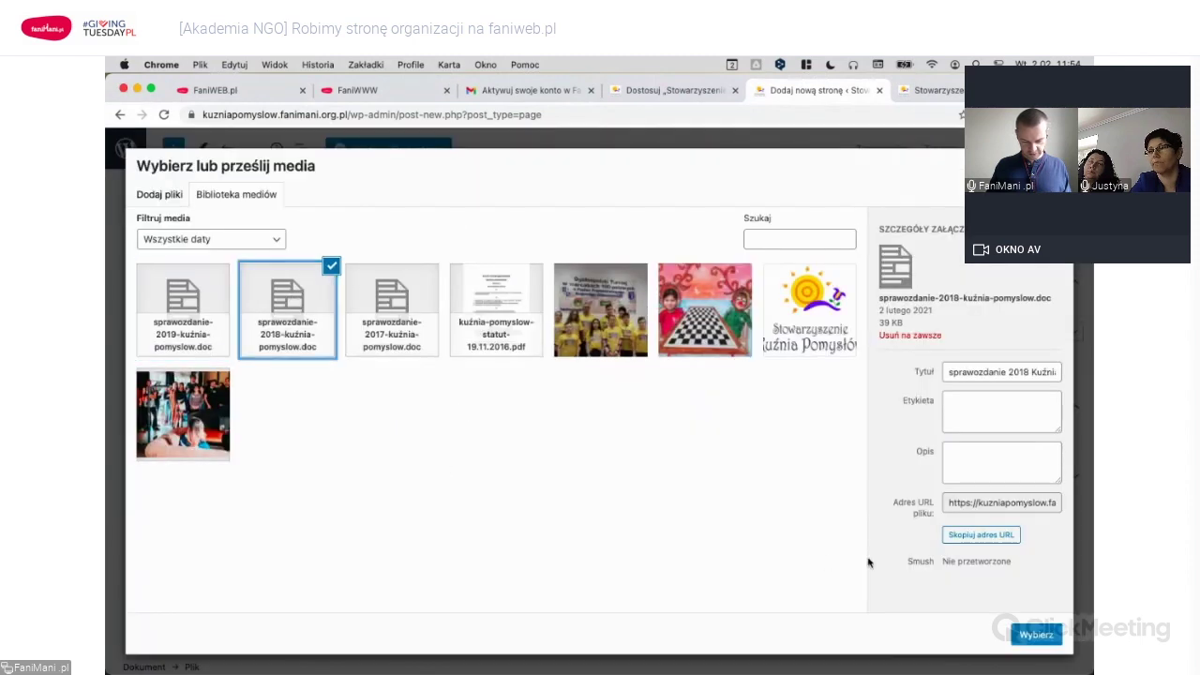
click(1035, 635)
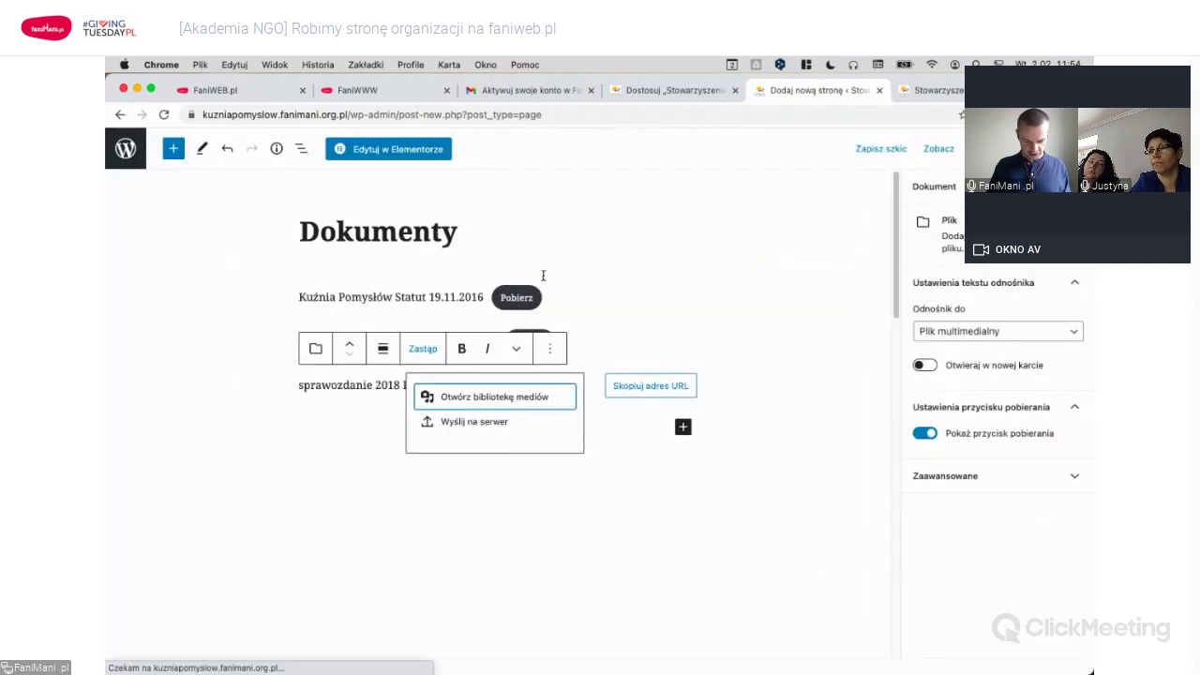
key(Return)
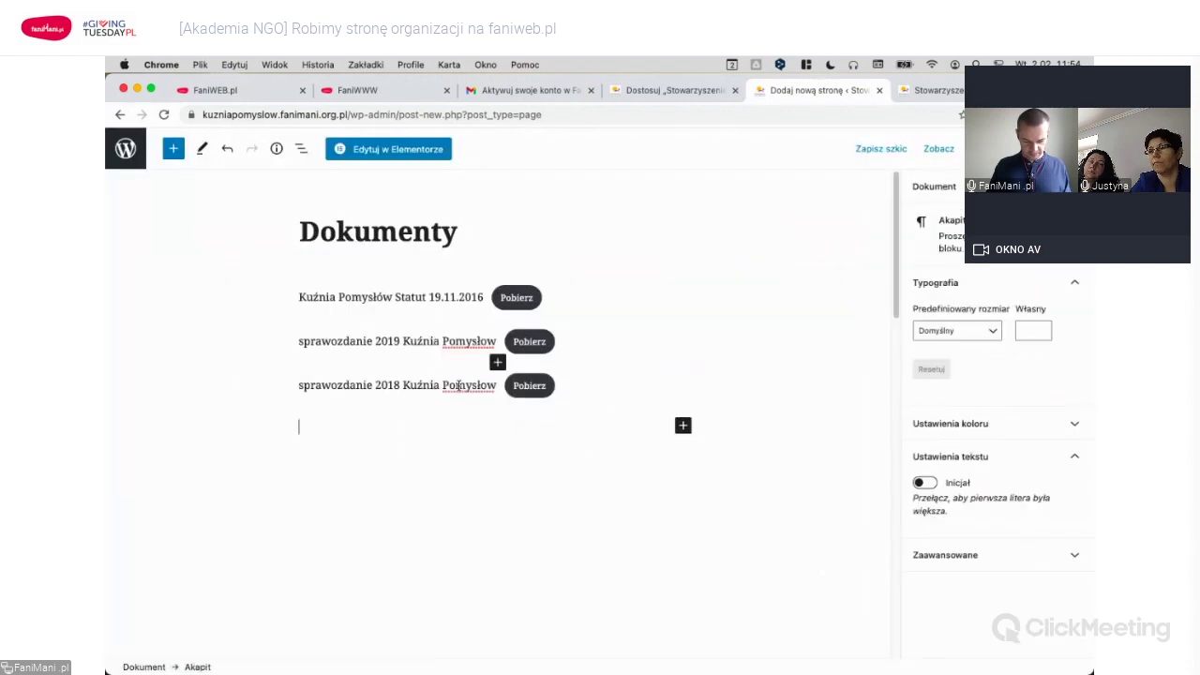
click(468, 385)
Duplicate the 2018 report block and replace its file with the 2017 report.
click(549, 347)
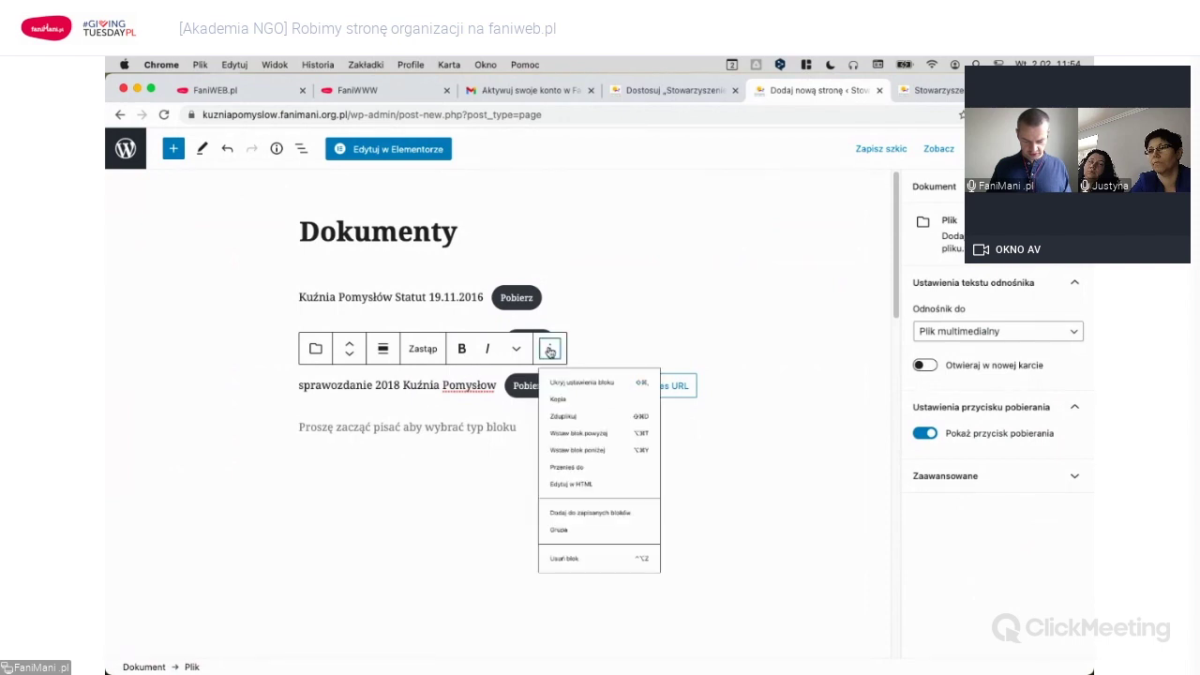
click(566, 445)
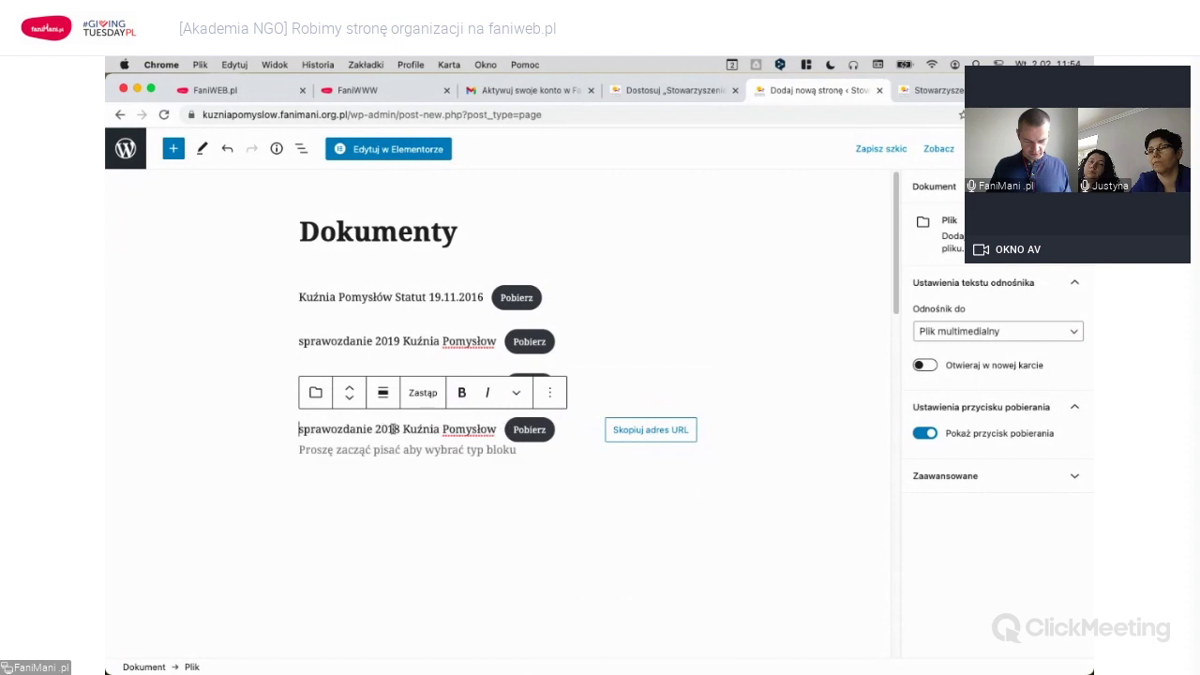
click(429, 393)
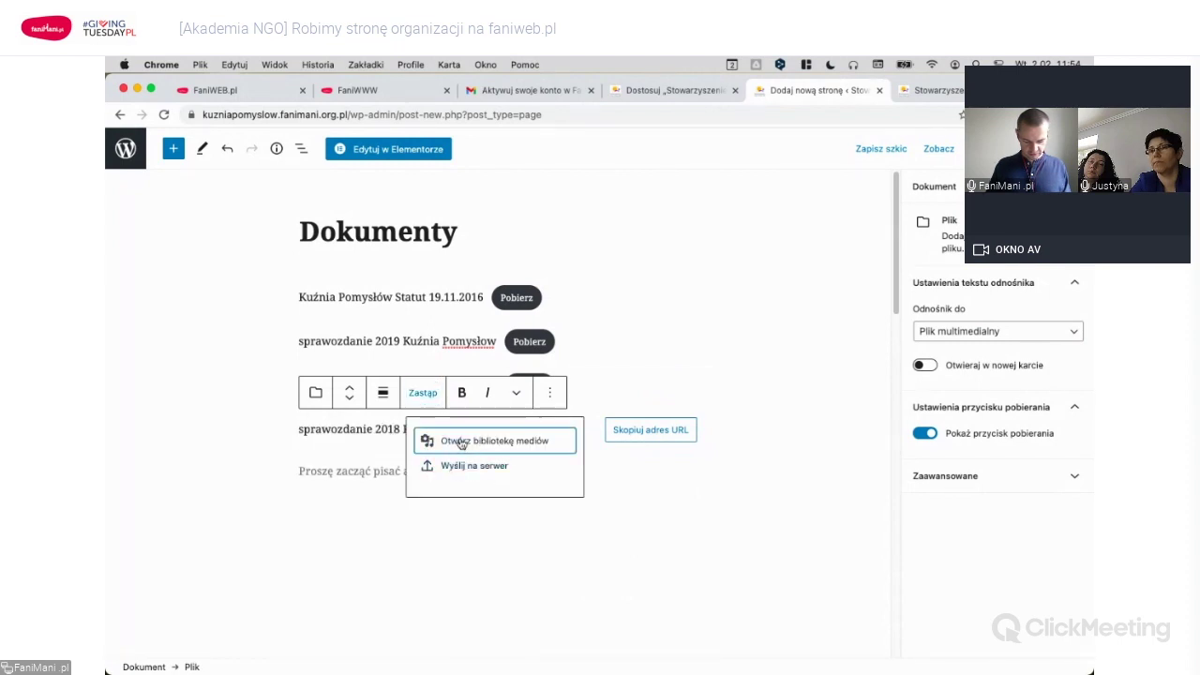
click(460, 443)
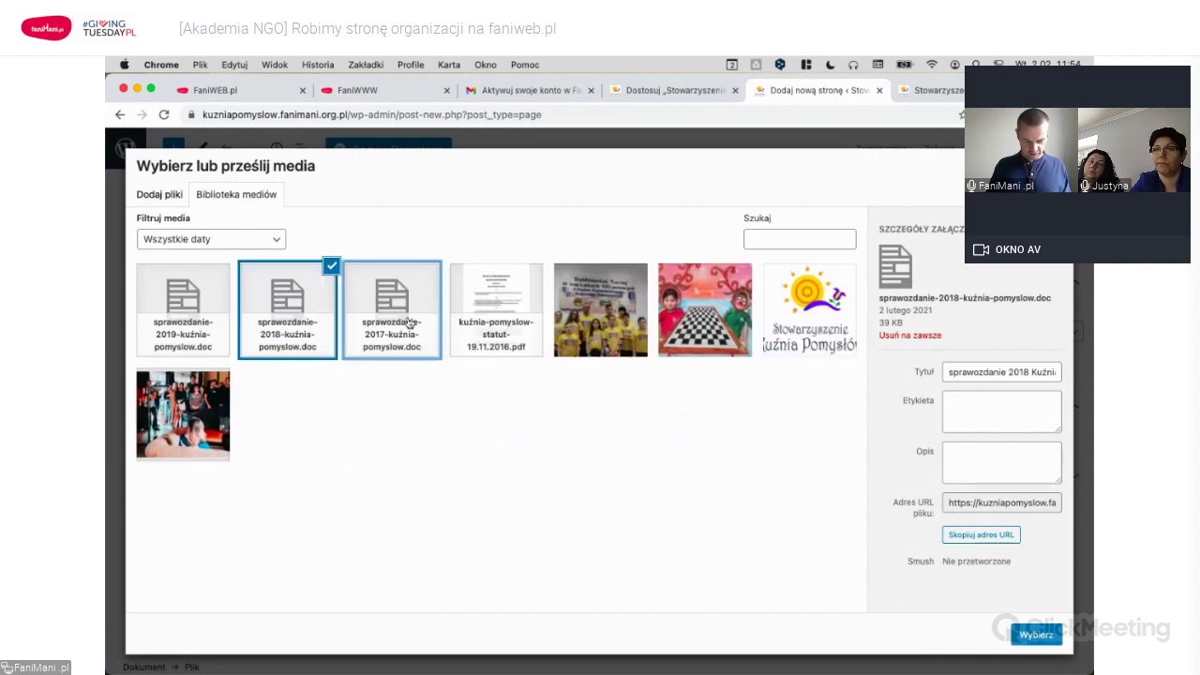
click(407, 325)
key(Escape)
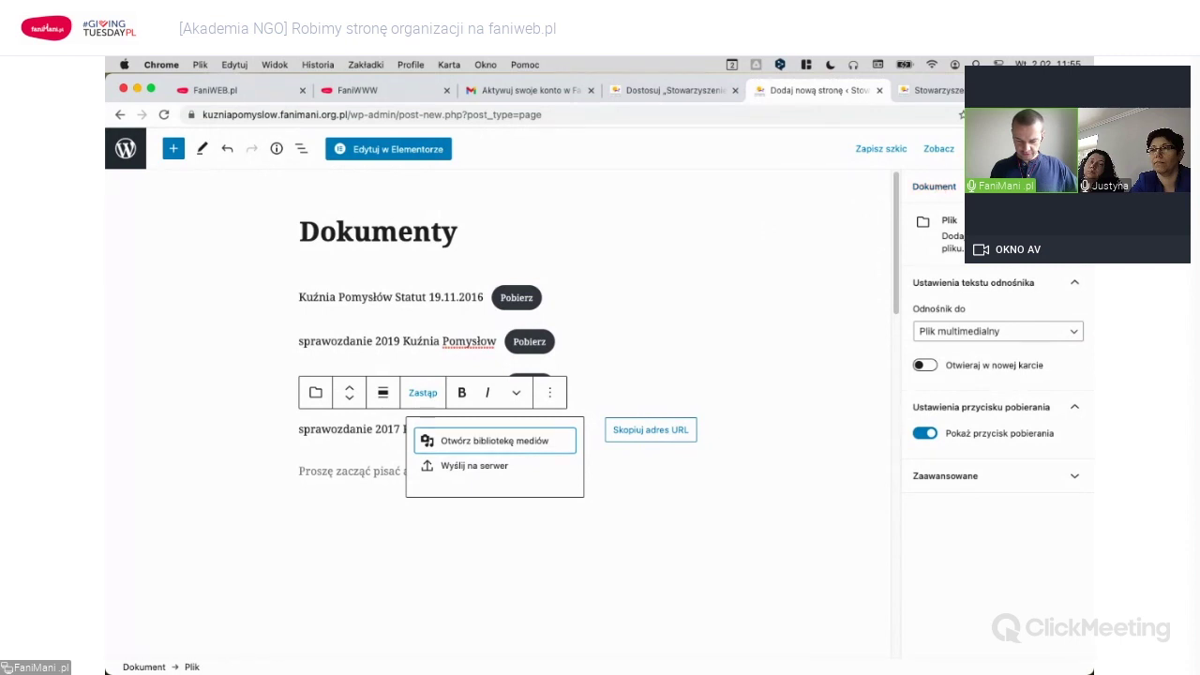
click(937, 188)
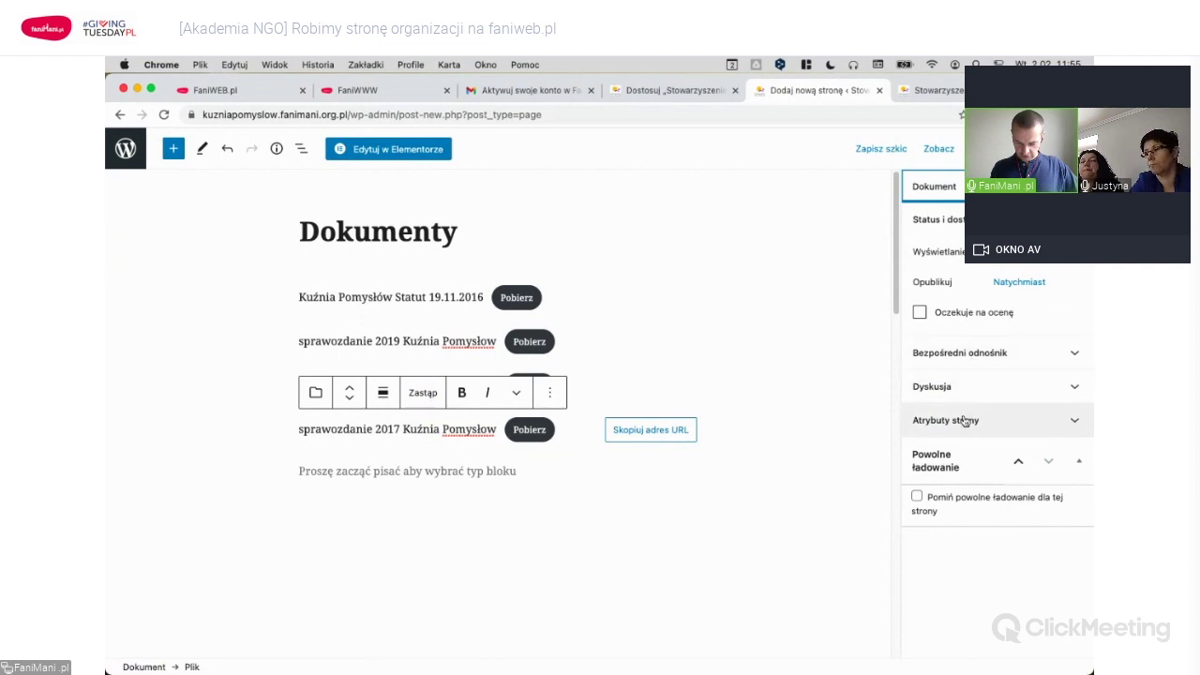
Set O nas as the Dokumenty page's parent in Atrybuty strony and publish it.
click(1065, 424)
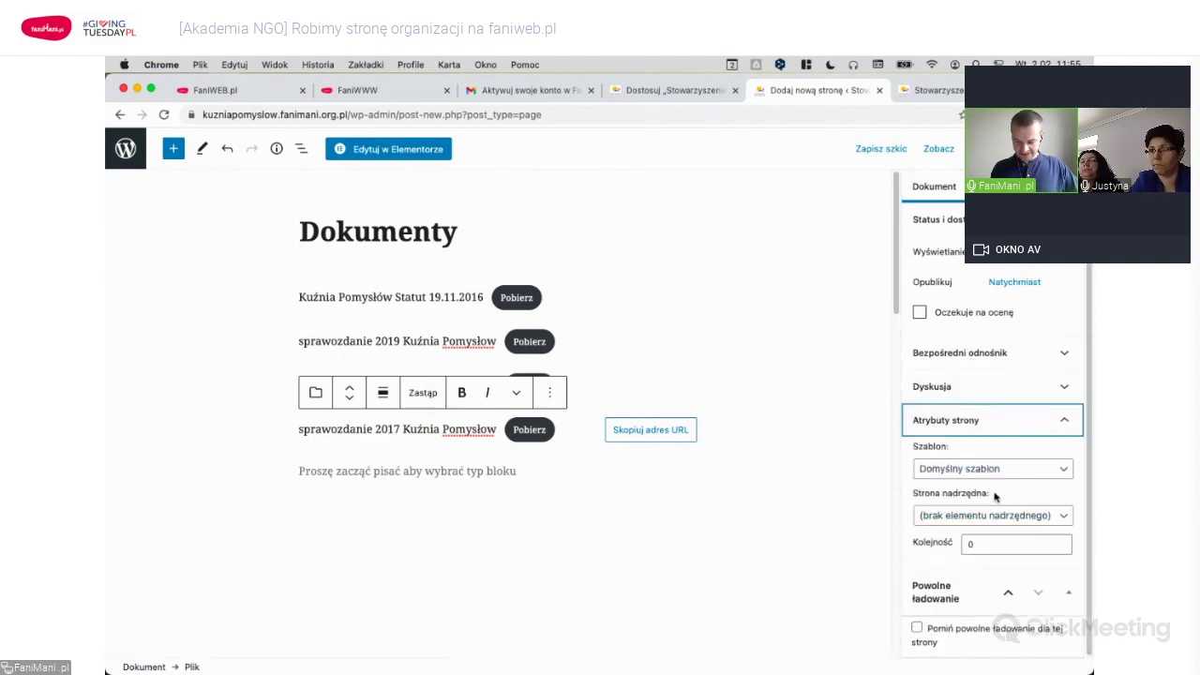
click(1026, 519)
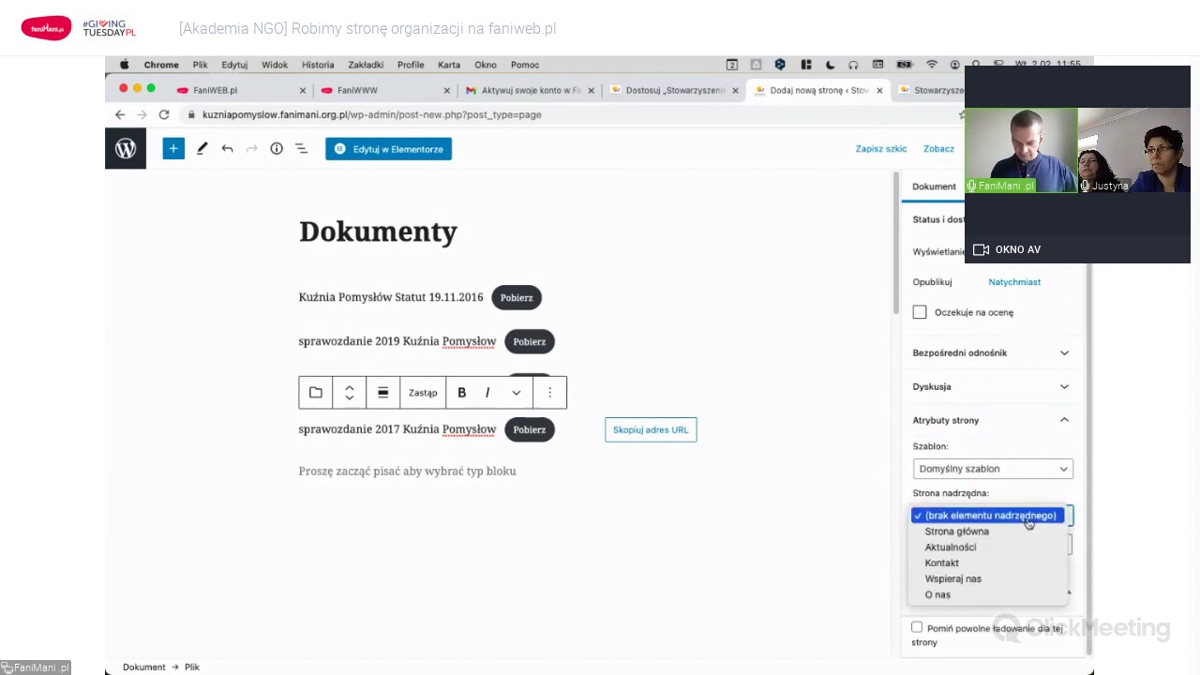
click(953, 596)
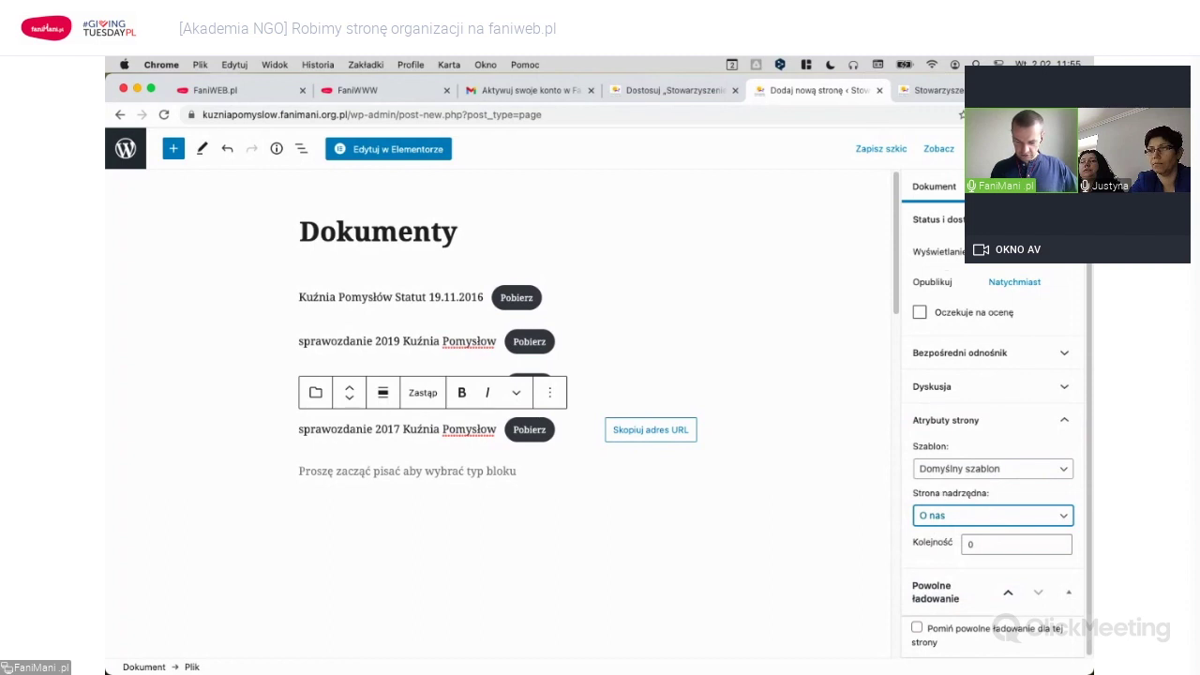
click(948, 148)
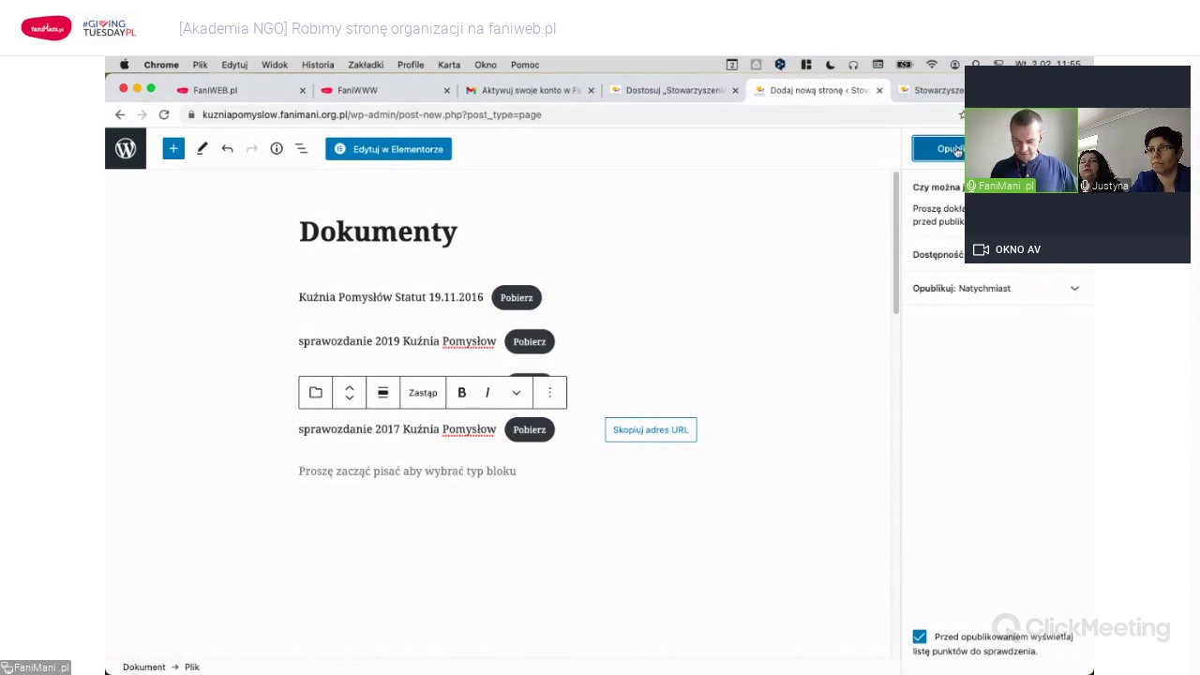
click(952, 149)
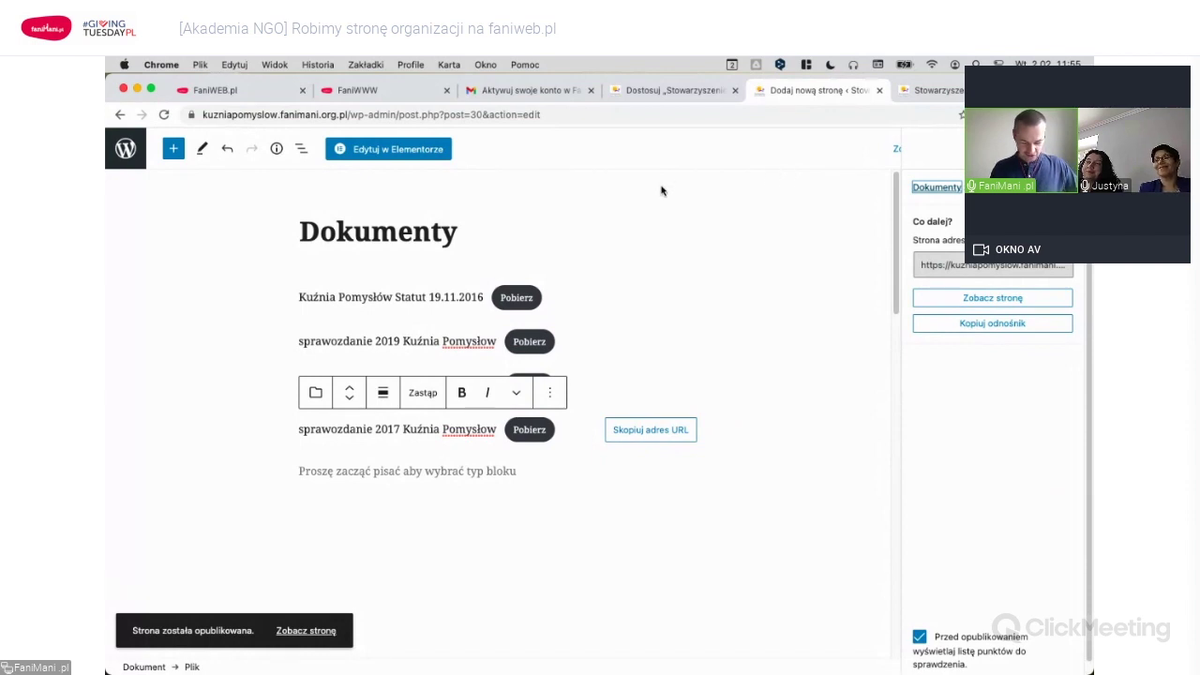
click(299, 632)
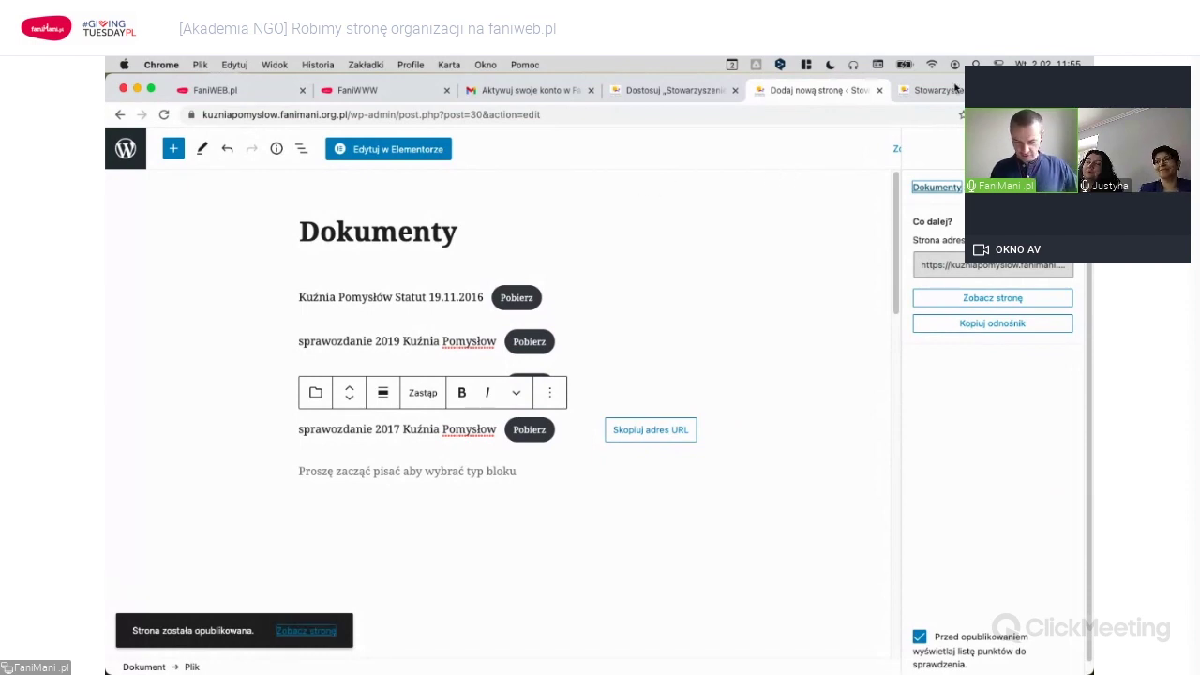
scroll(446, 271, up, 15)
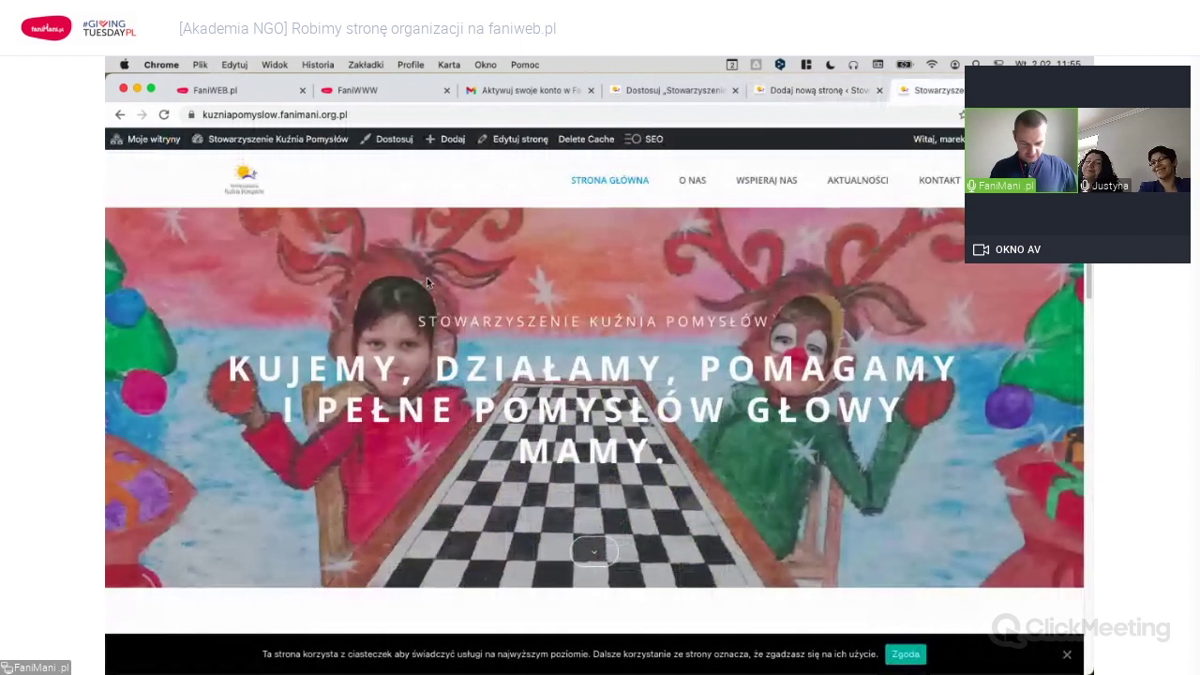
click(163, 114)
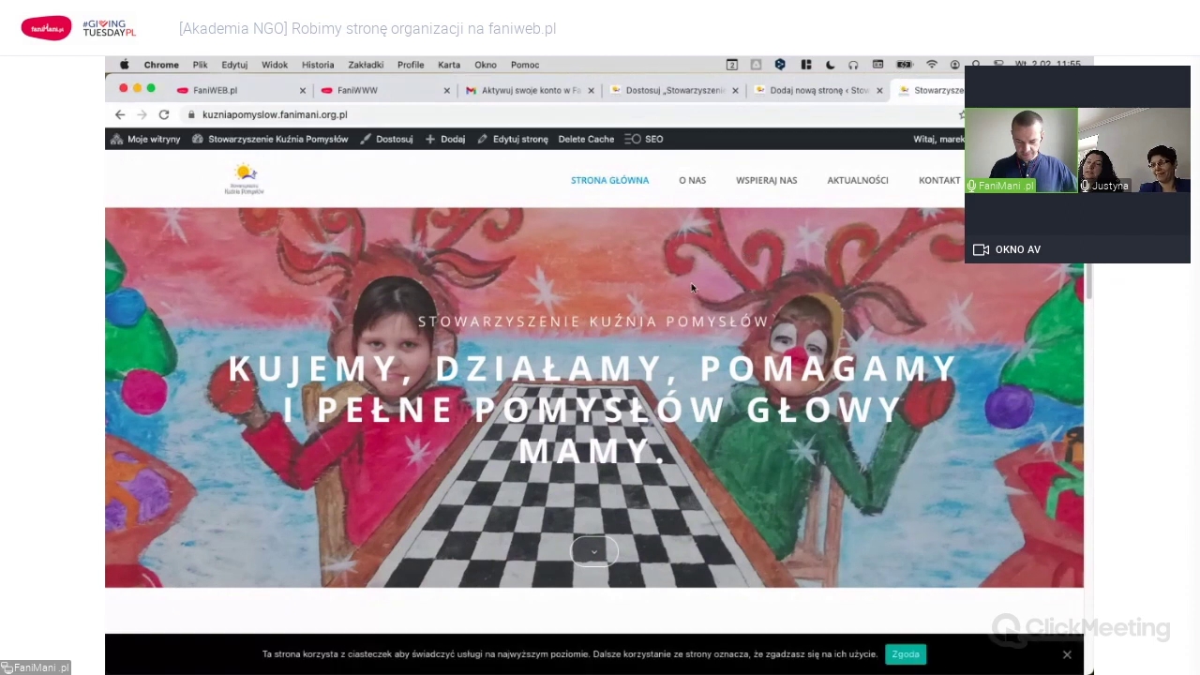
scroll(691, 282, down, 15)
scroll(690, 283, down, 10)
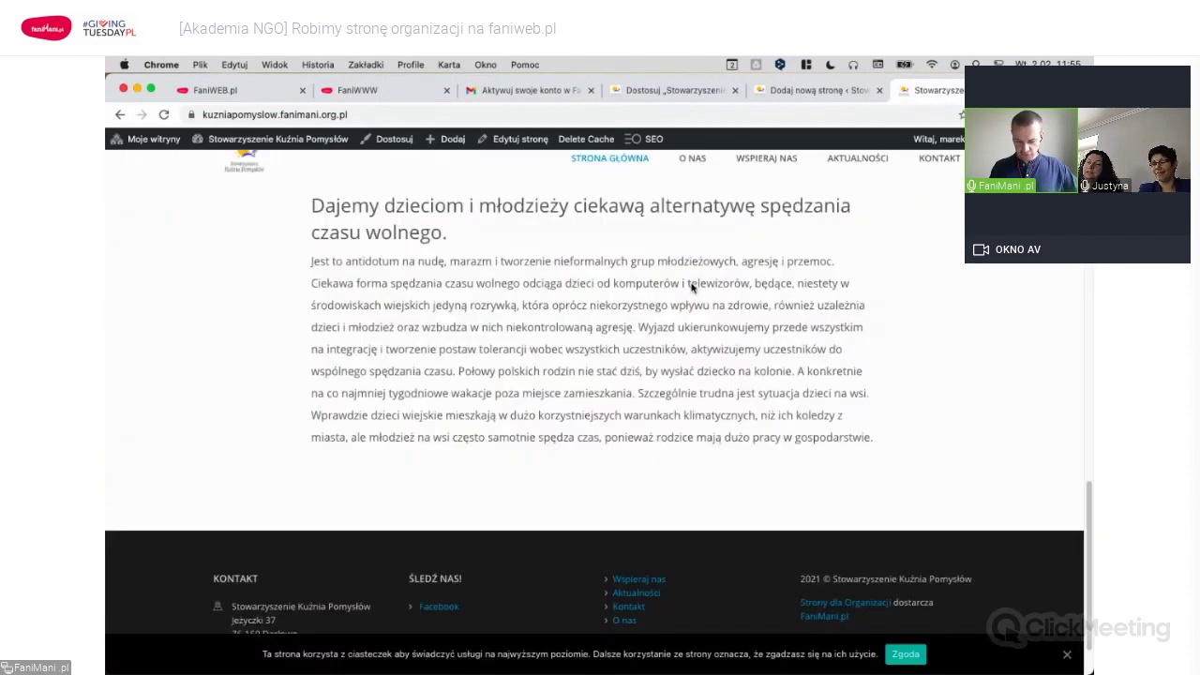
scroll(689, 281, up, 20)
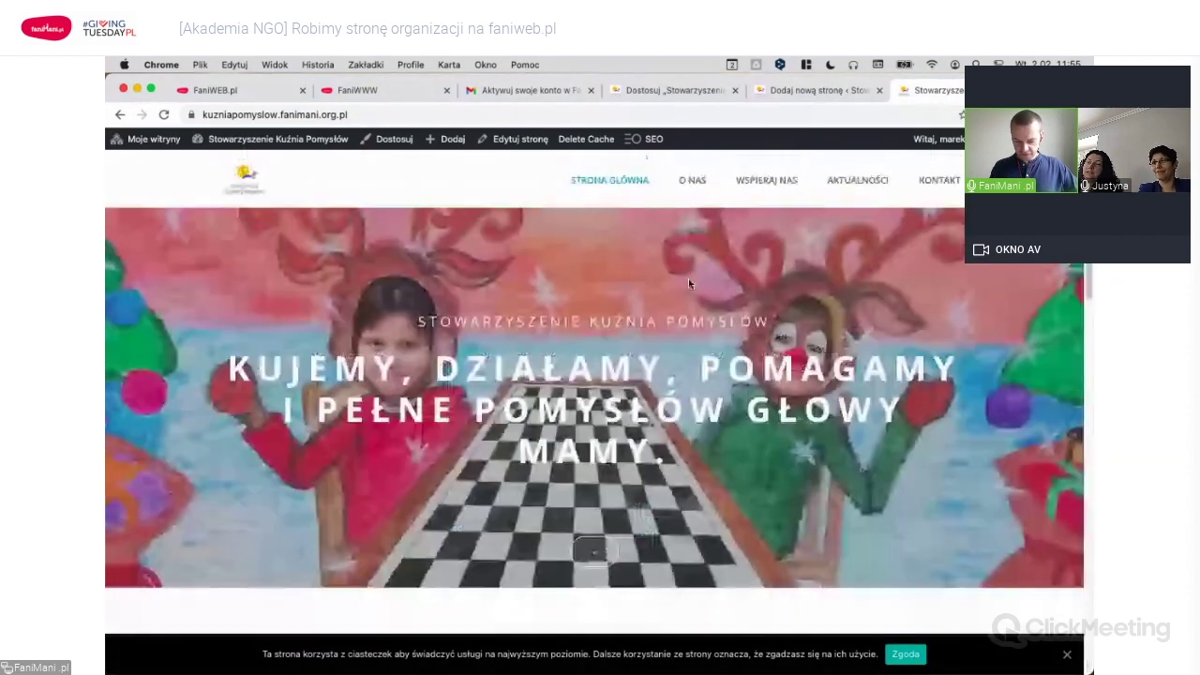
click(691, 181)
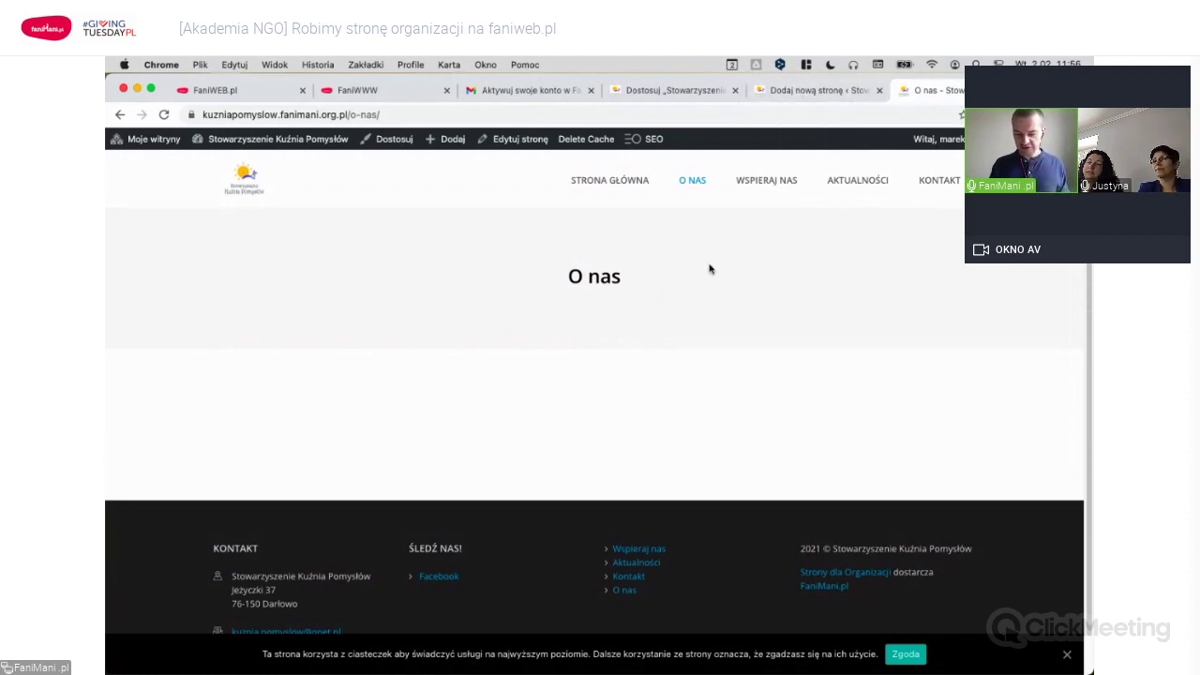
click(806, 90)
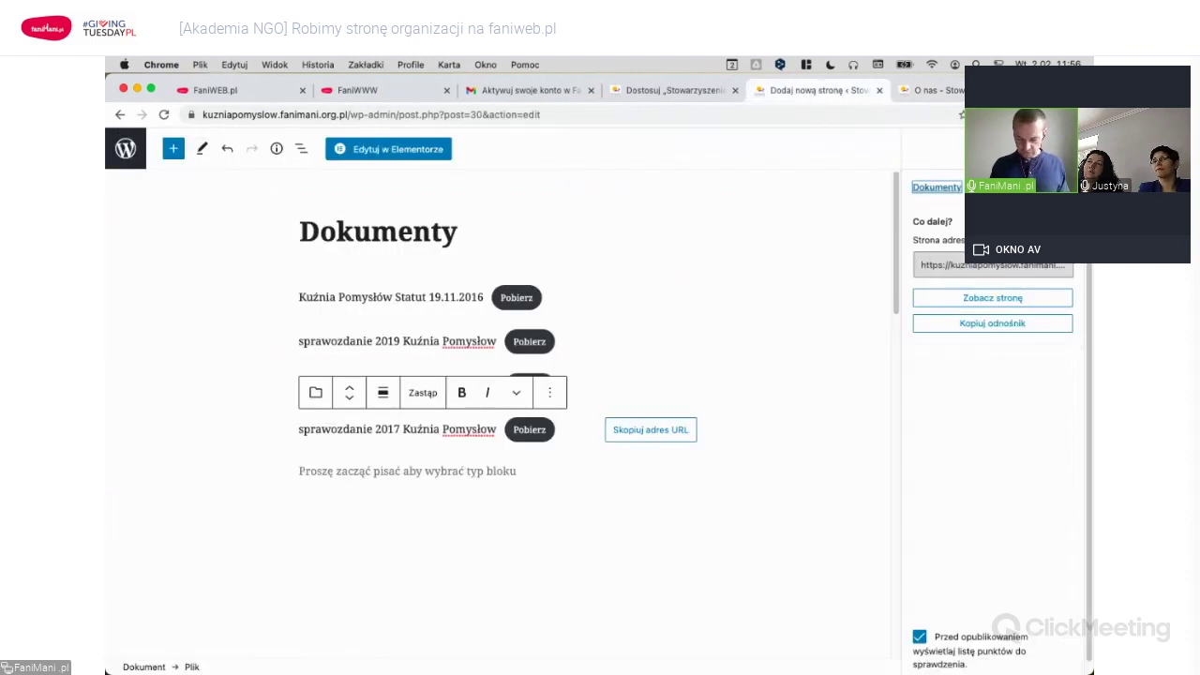
Open the published o-nas/dokumenty page in a new tab to check its four documents.
click(1010, 327)
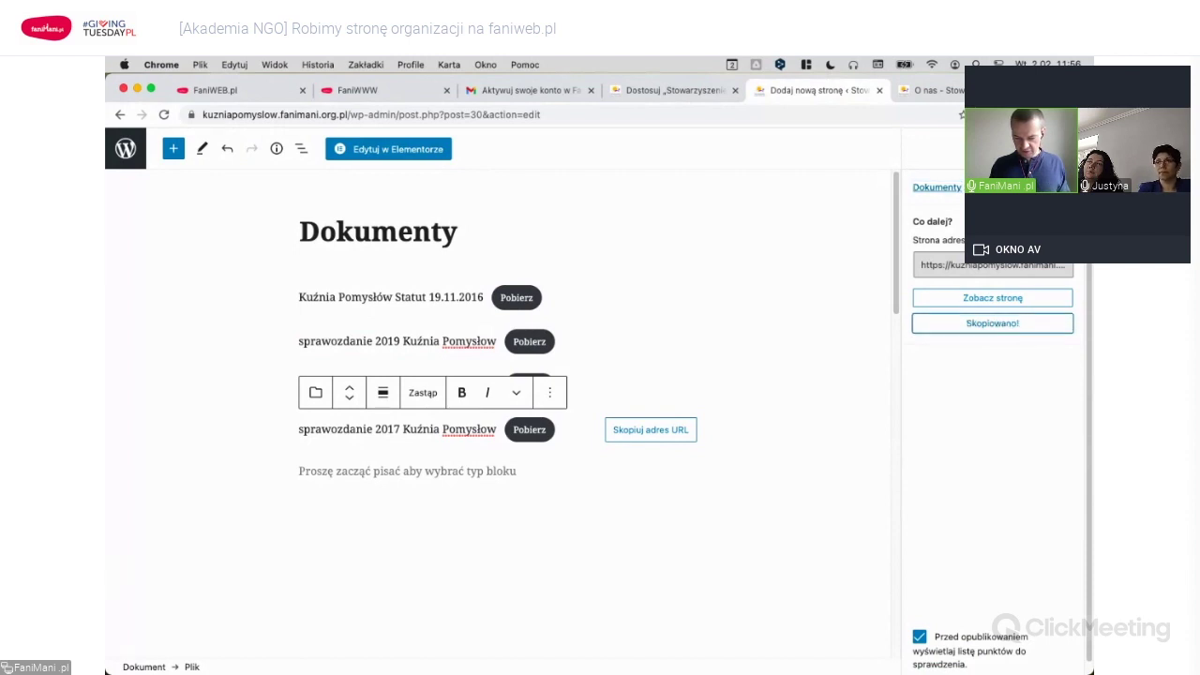
key(super+t)
text(https://kuzniapomyslow.fanimani.org.pl/o-nas/dokumenty/)
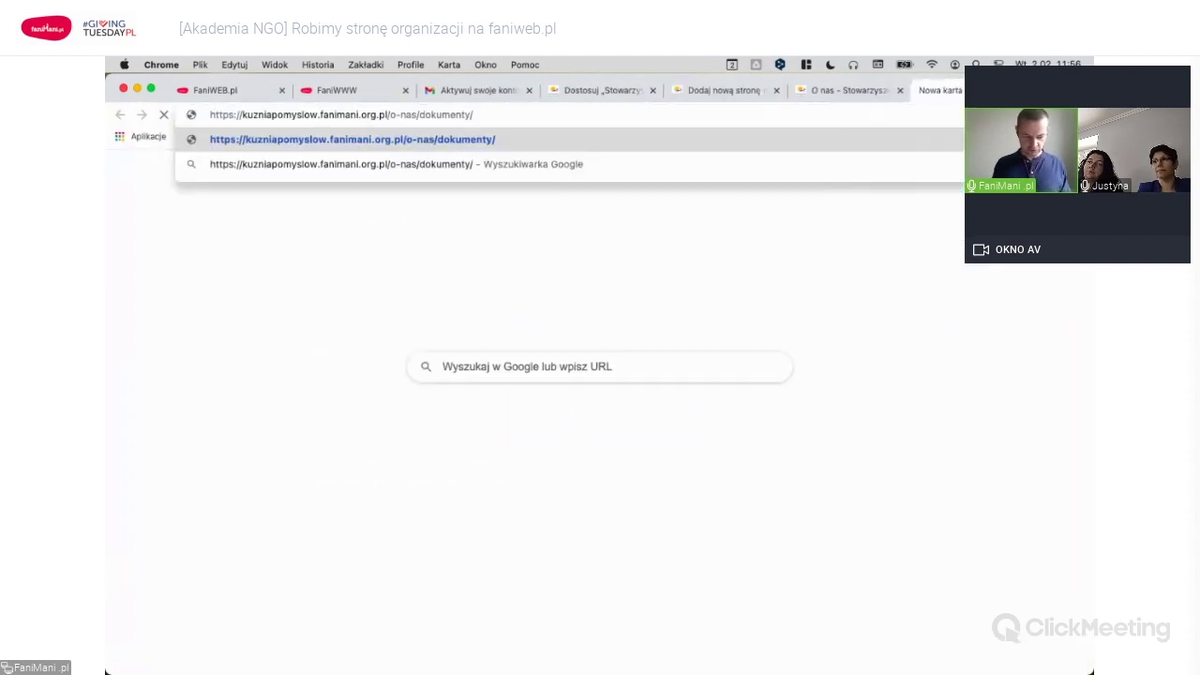
key(Return)
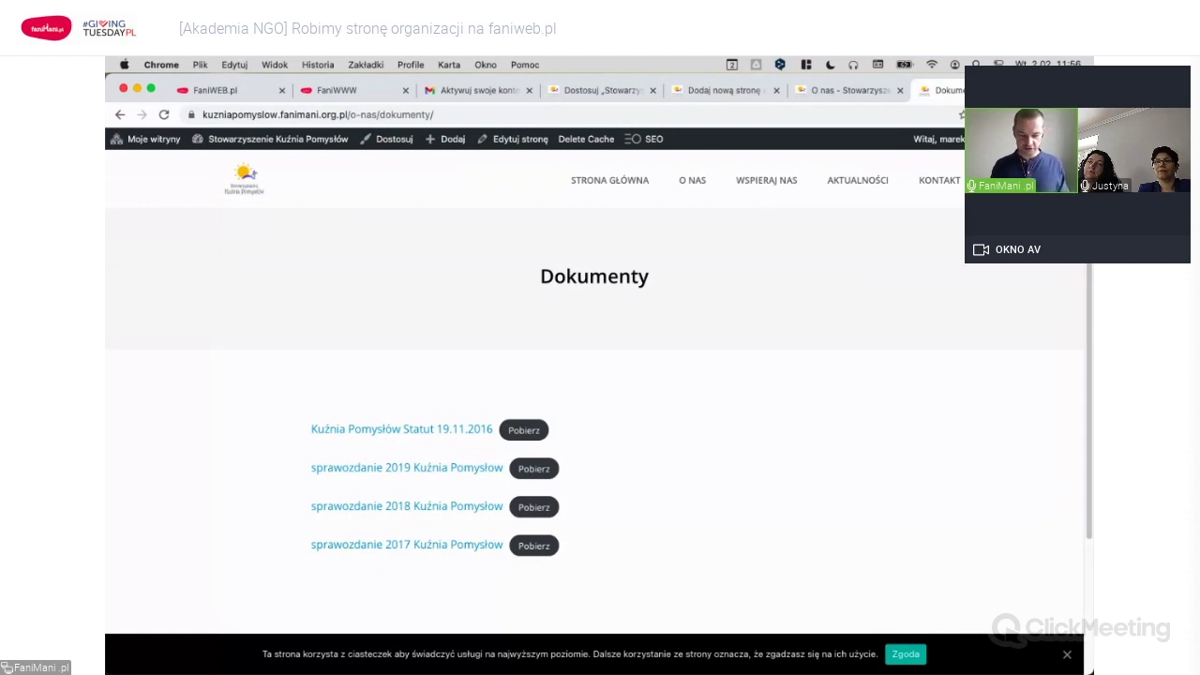
click(755, 91)
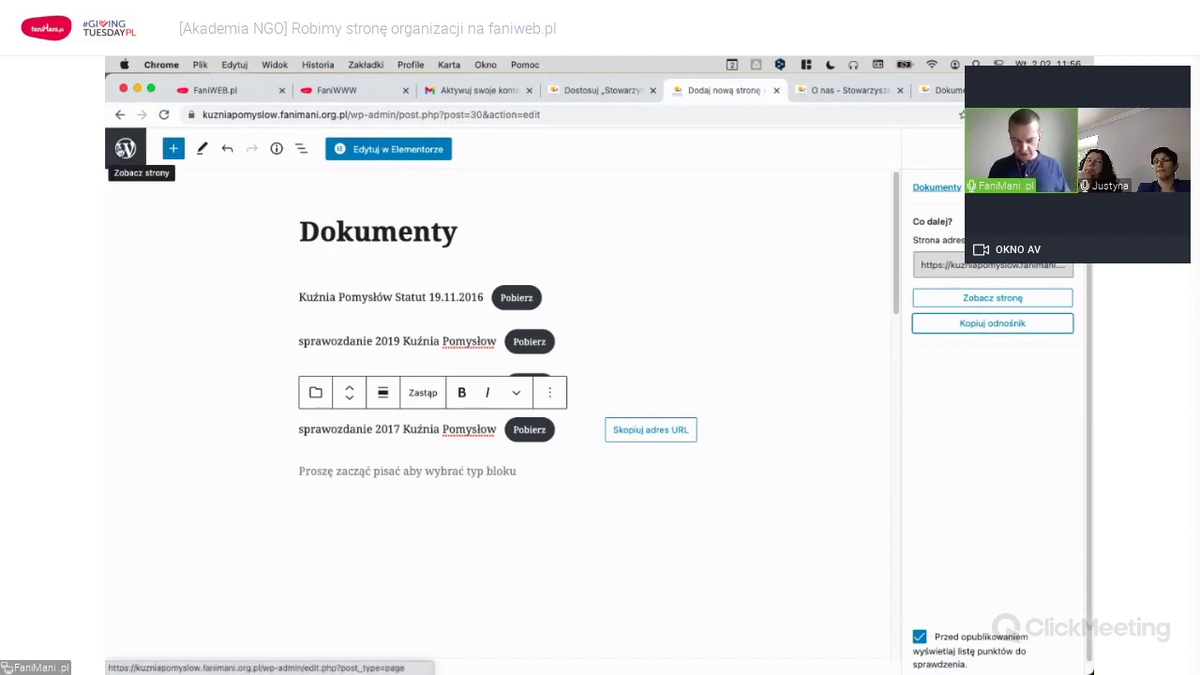
Go from the pages list to Wygląd > Menu and load Menu główne for editing.
click(125, 148)
click(844, 90)
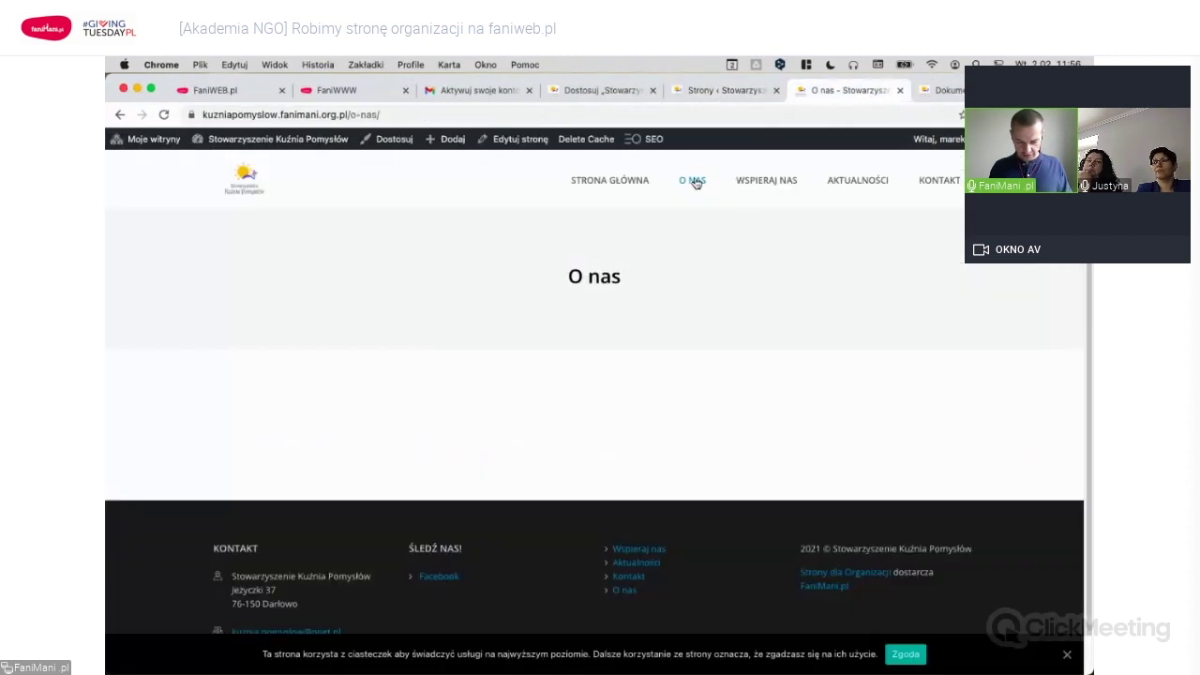
click(735, 91)
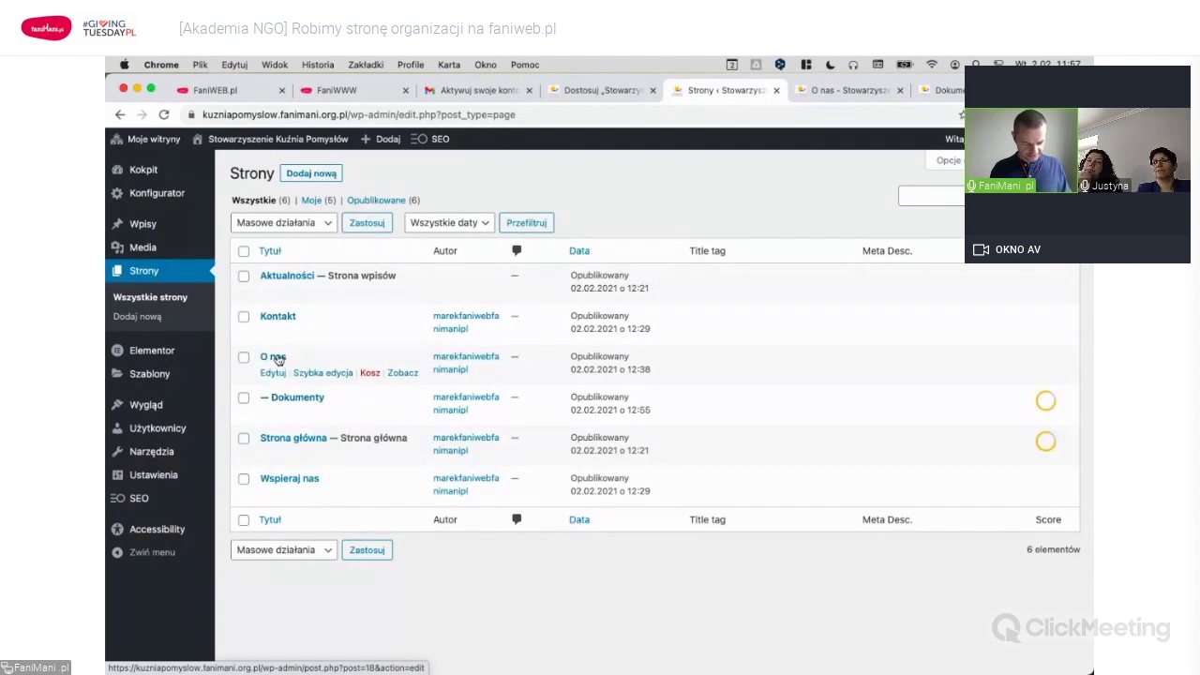
mouse_move(156, 406)
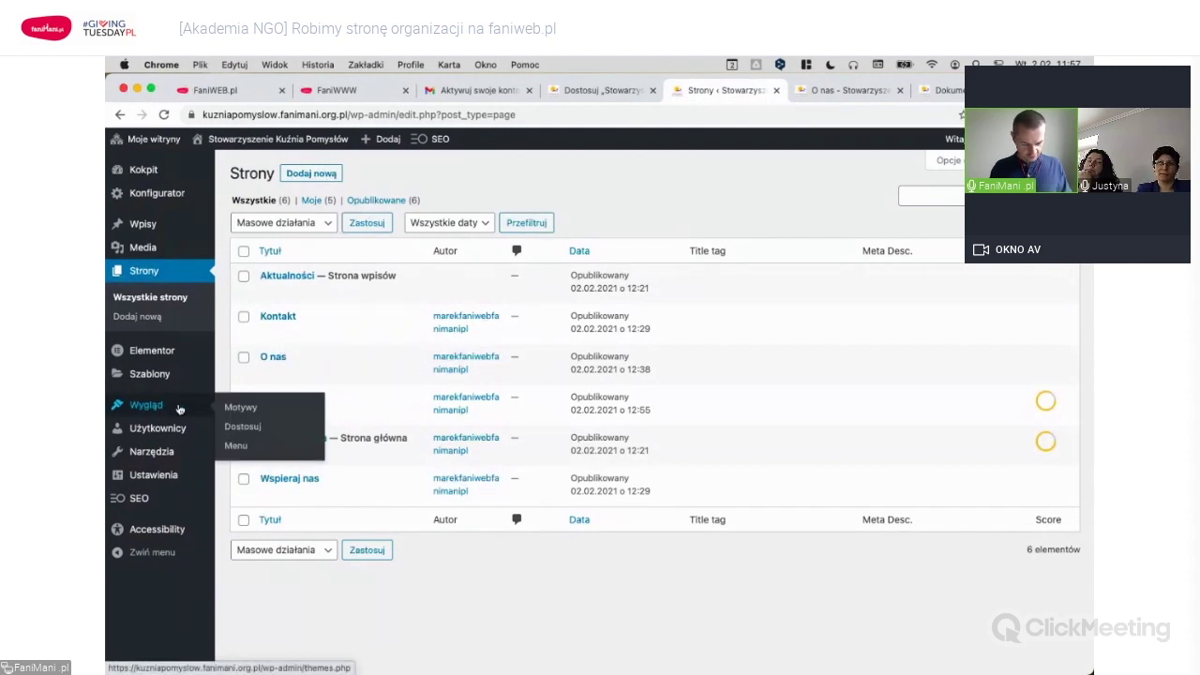
click(236, 445)
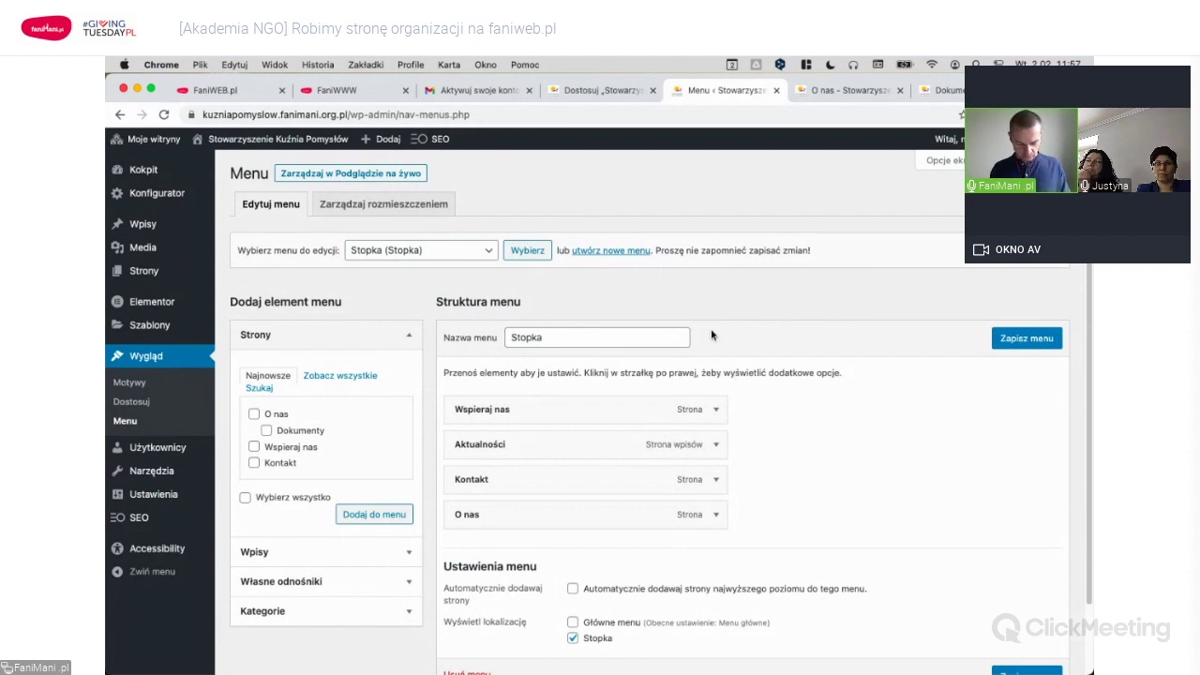
click(266, 430)
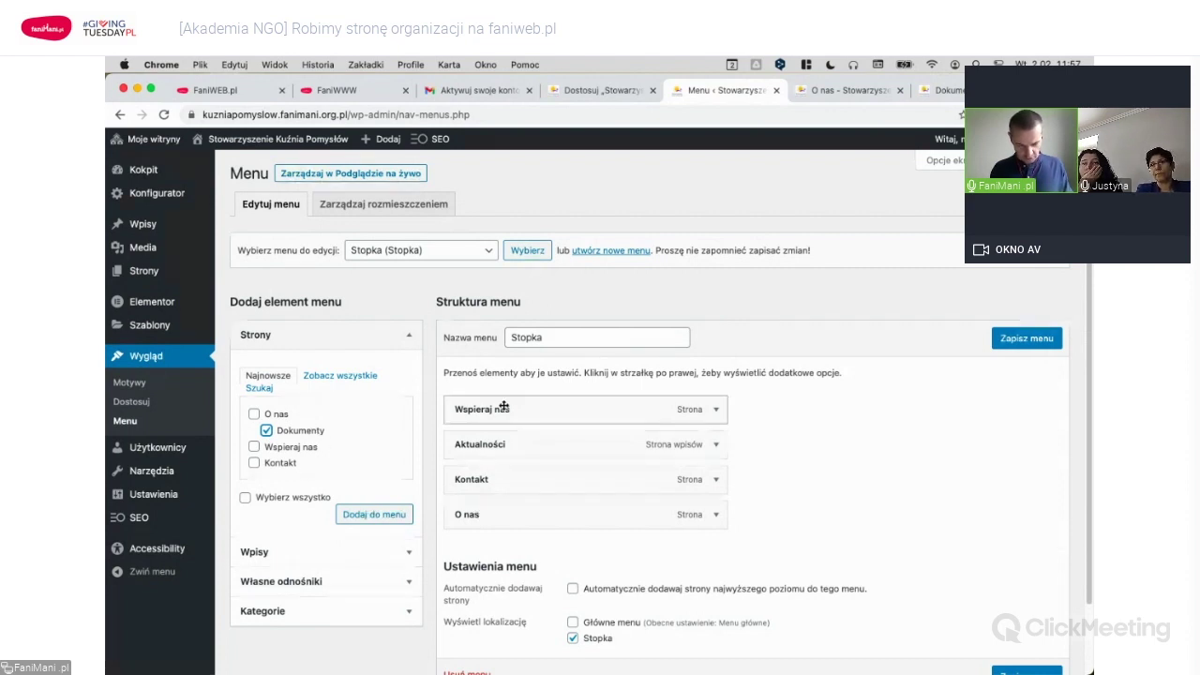
click(426, 250)
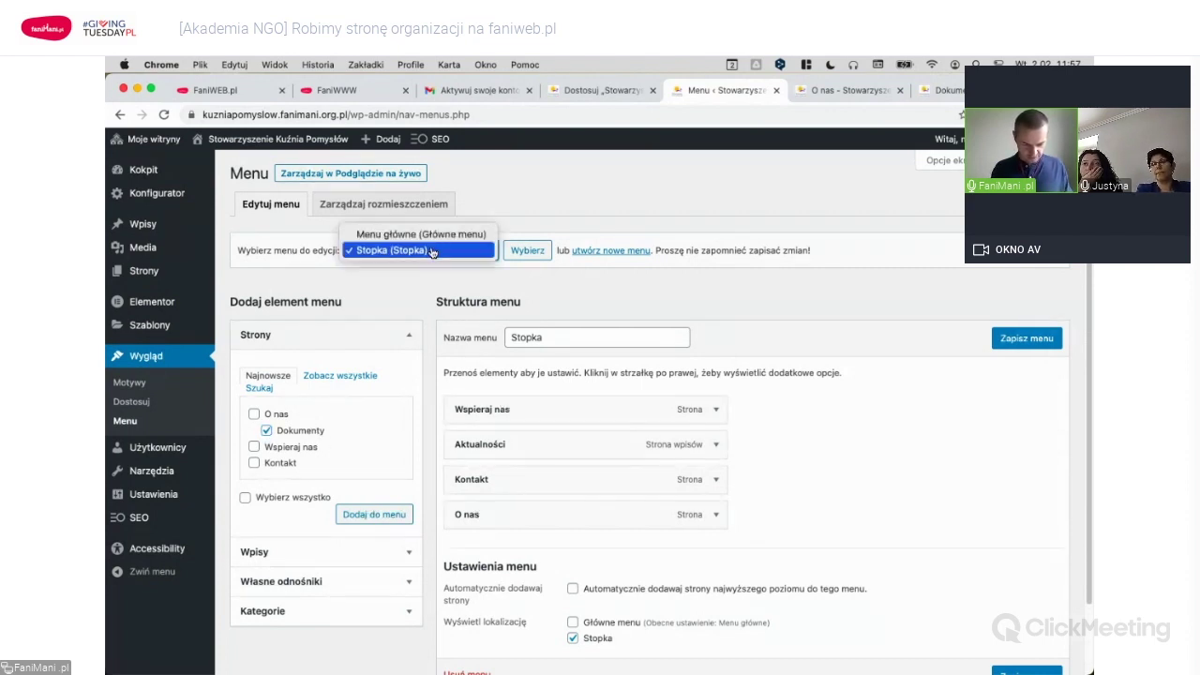
click(421, 235)
click(522, 250)
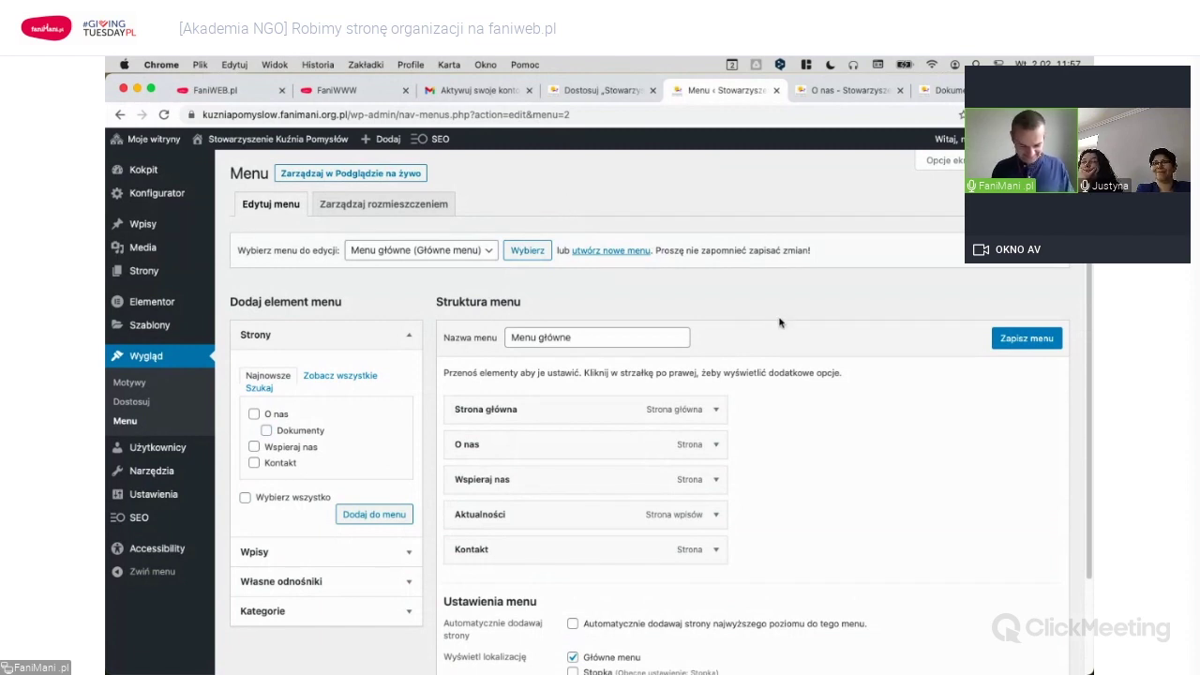
Add the Dokumenty page, drag it indented beneath O nas, and save Menu główne.
scroll(778, 323, down, 1)
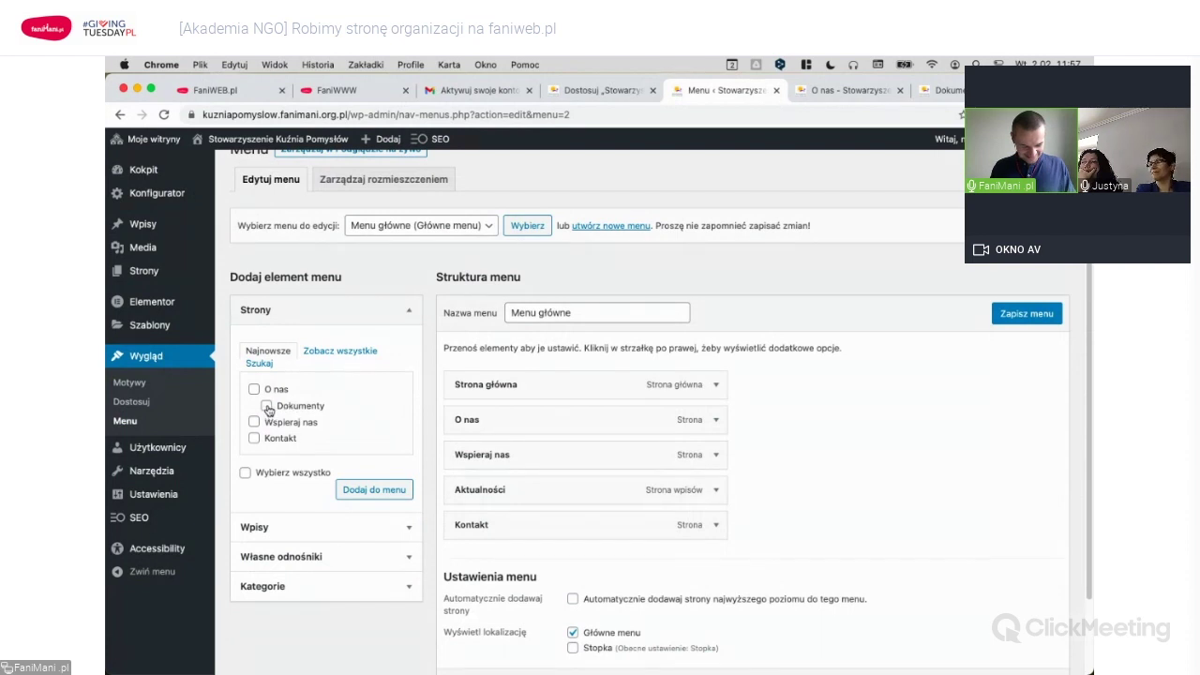
click(386, 493)
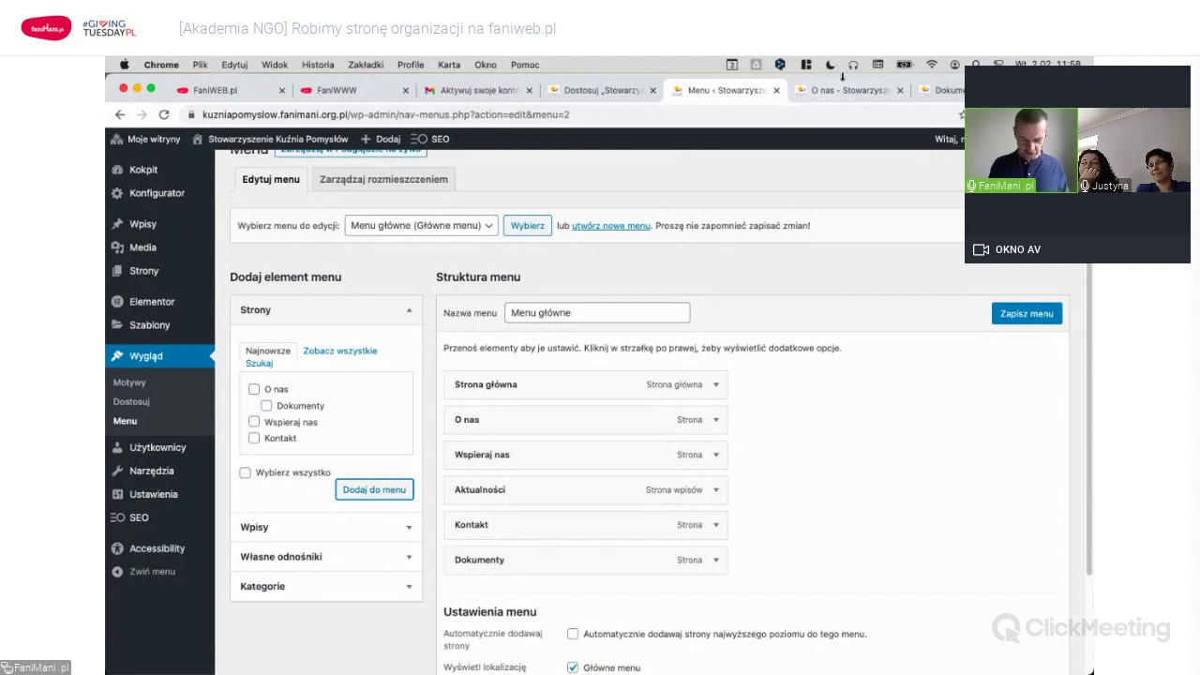
drag(531, 566, 530, 459)
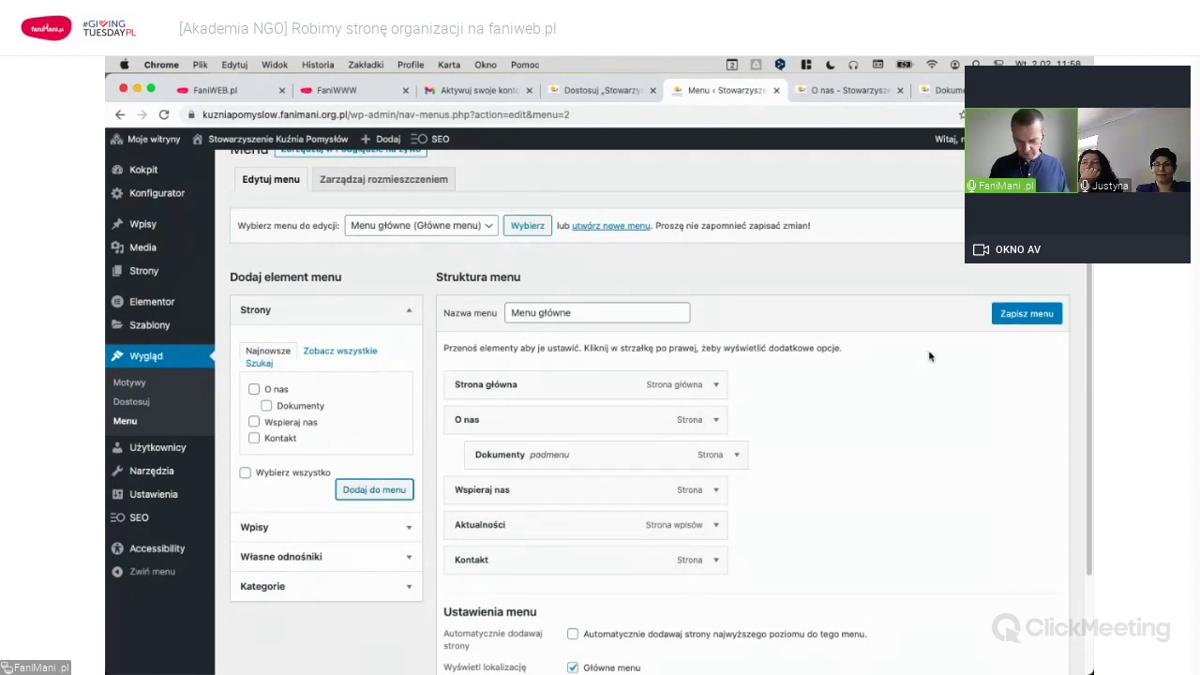
click(1027, 317)
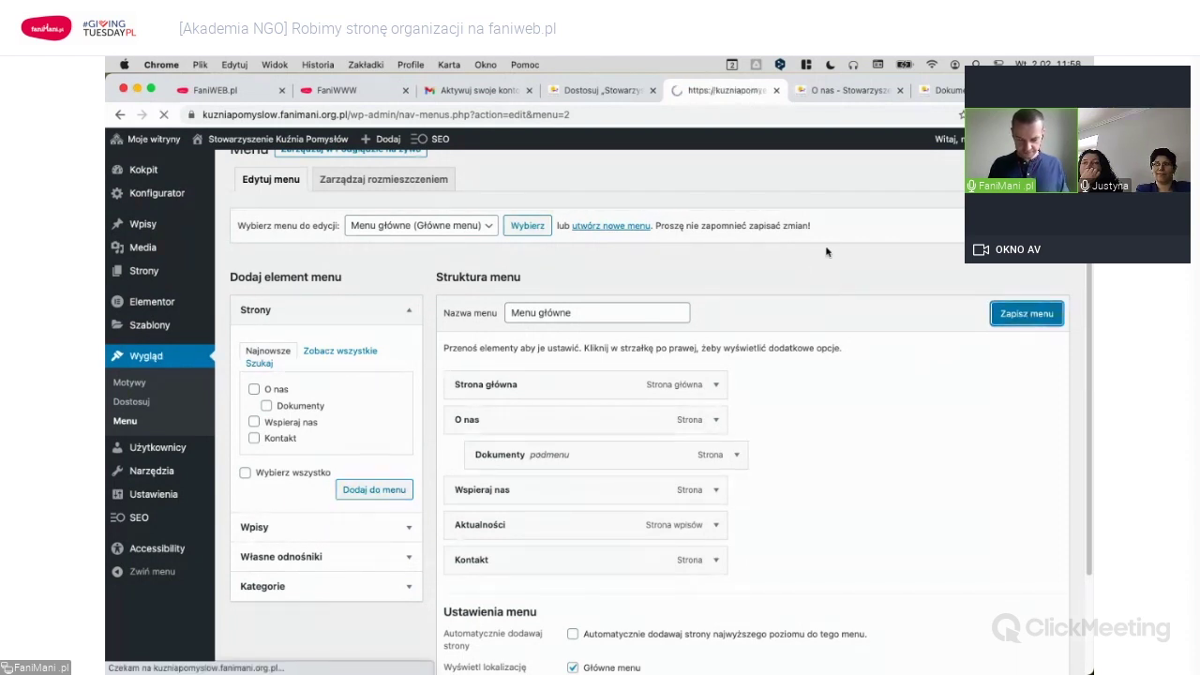
On the live O nas page, check that the O NAS menu item drops down to DOKUMENTY.
click(834, 91)
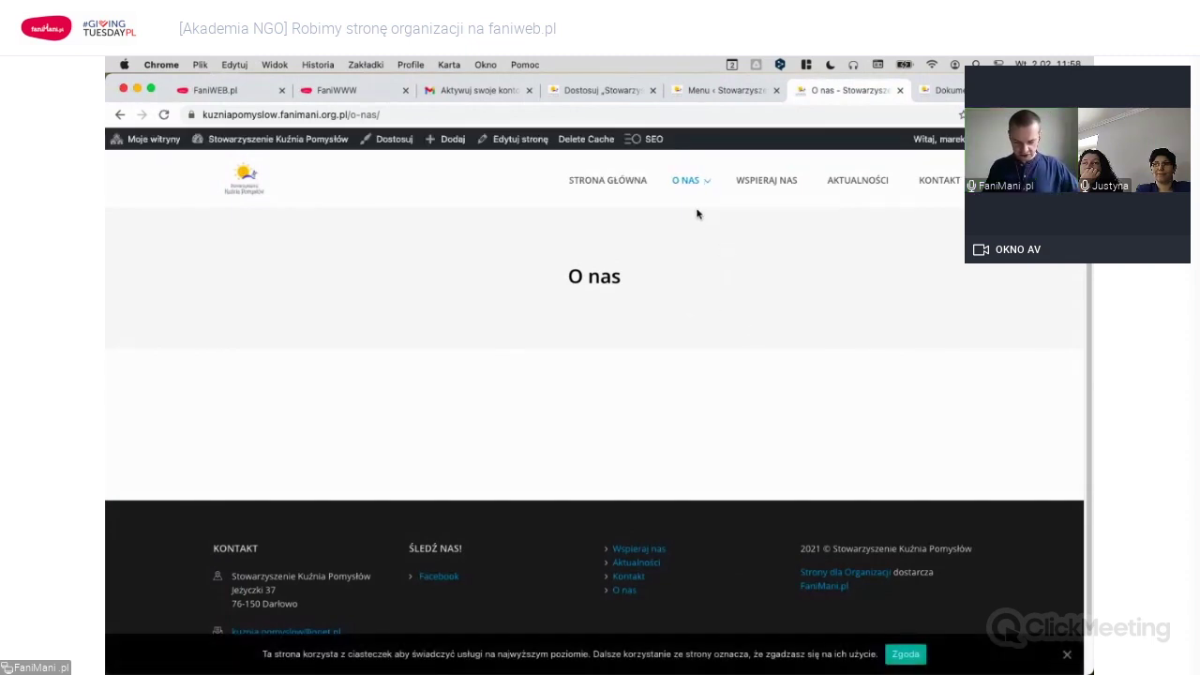
mouse_move(702, 183)
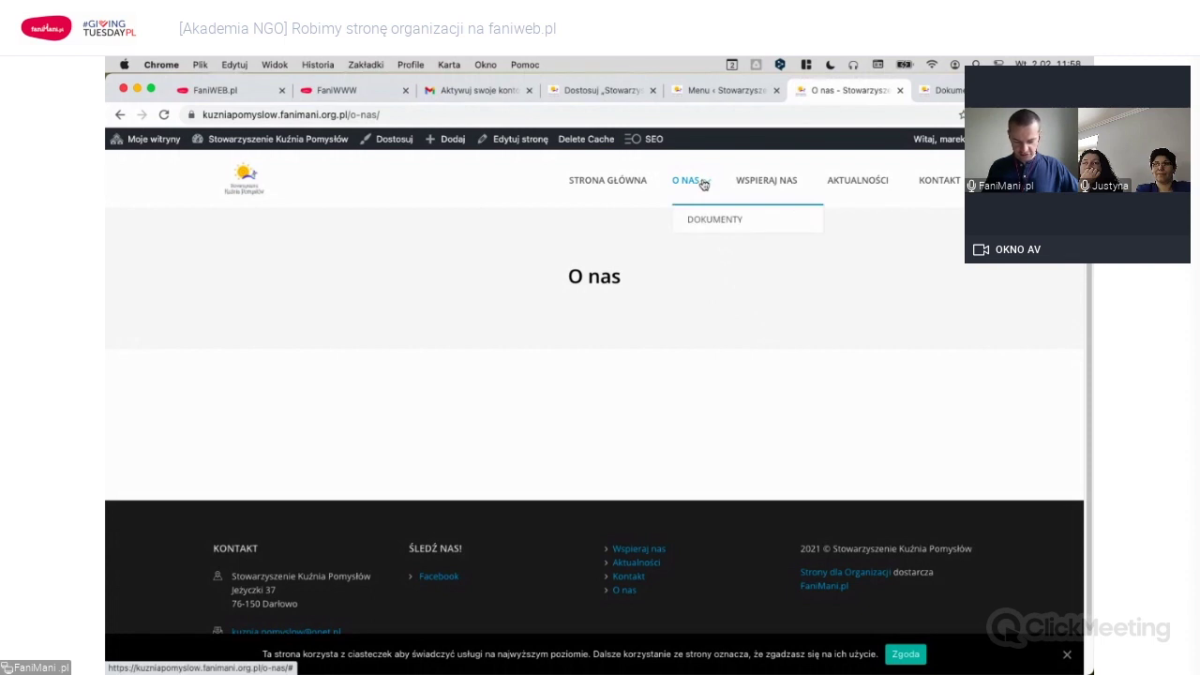
click(693, 184)
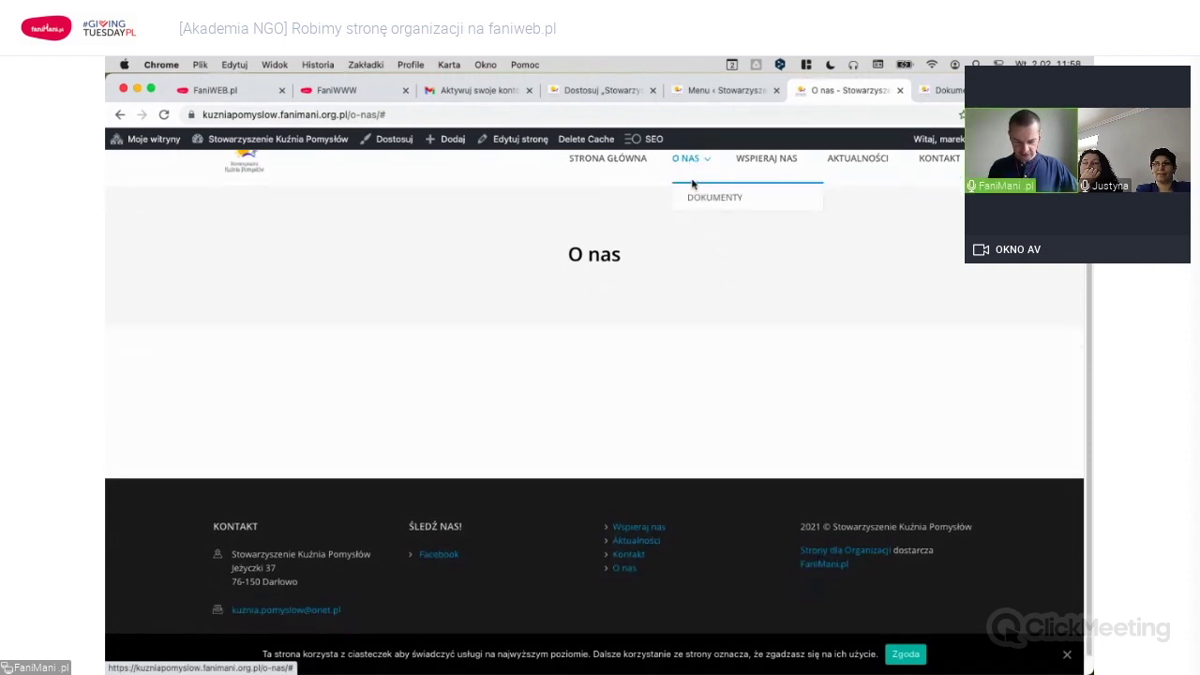
scroll(667, 286, up, 1)
mouse_move(703, 182)
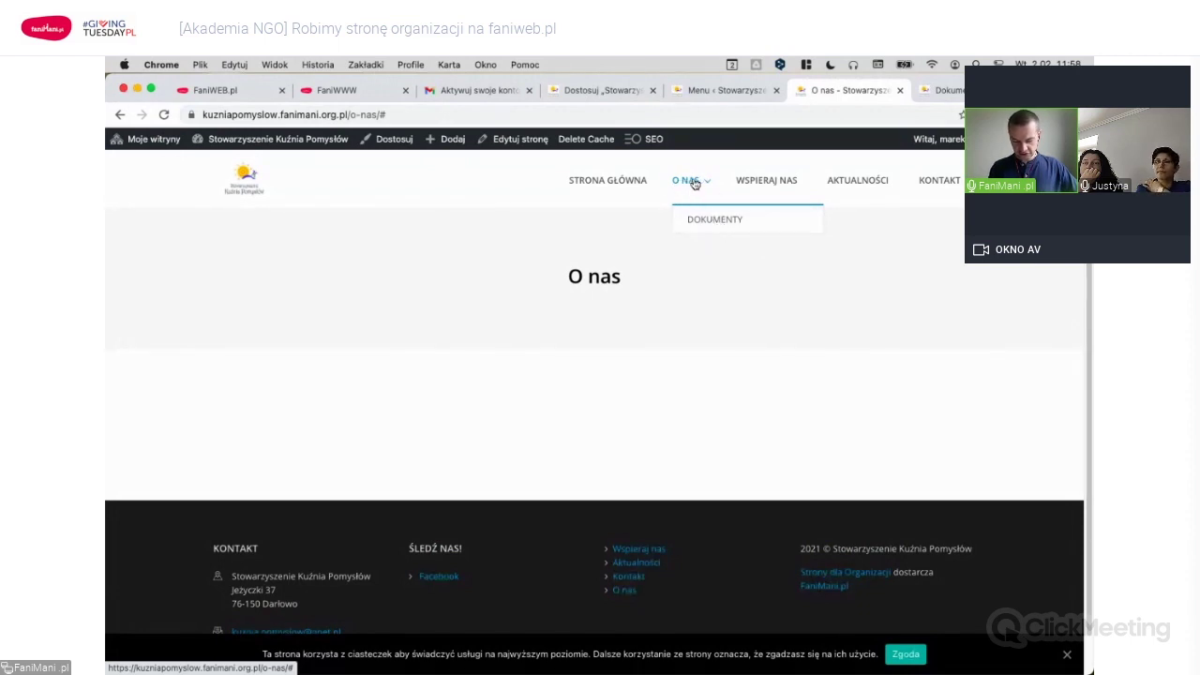
Add another O nas entry above Dokumenty under O nas, save, and reload the live page.
click(718, 91)
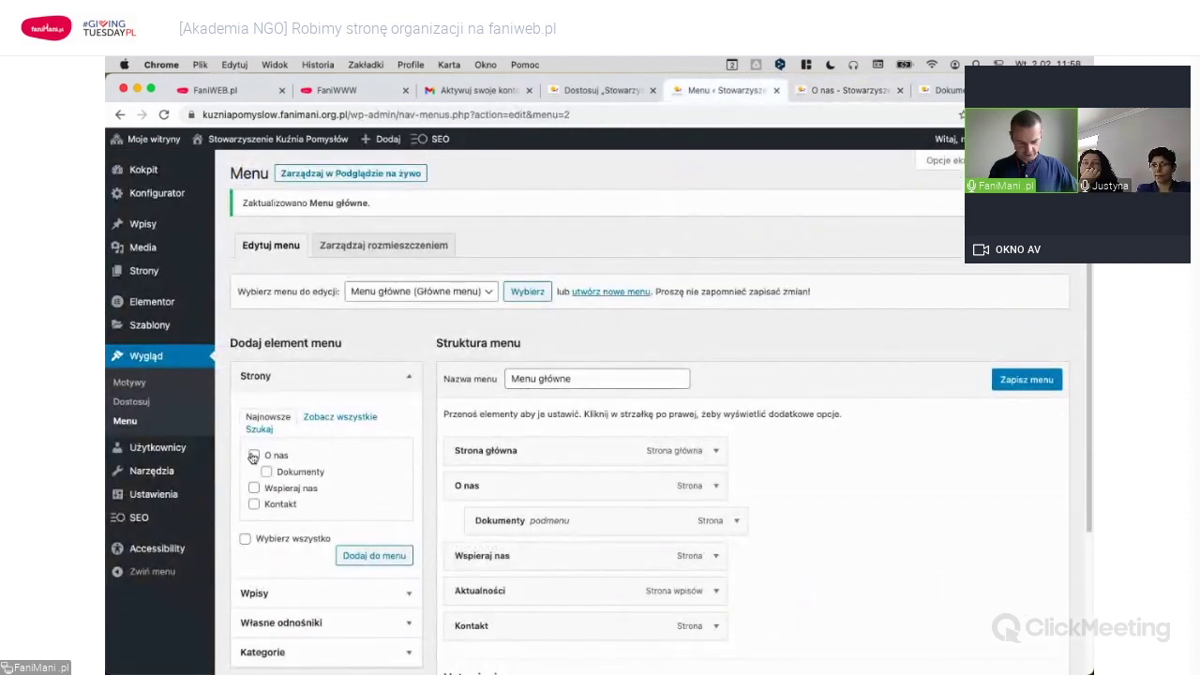
click(374, 555)
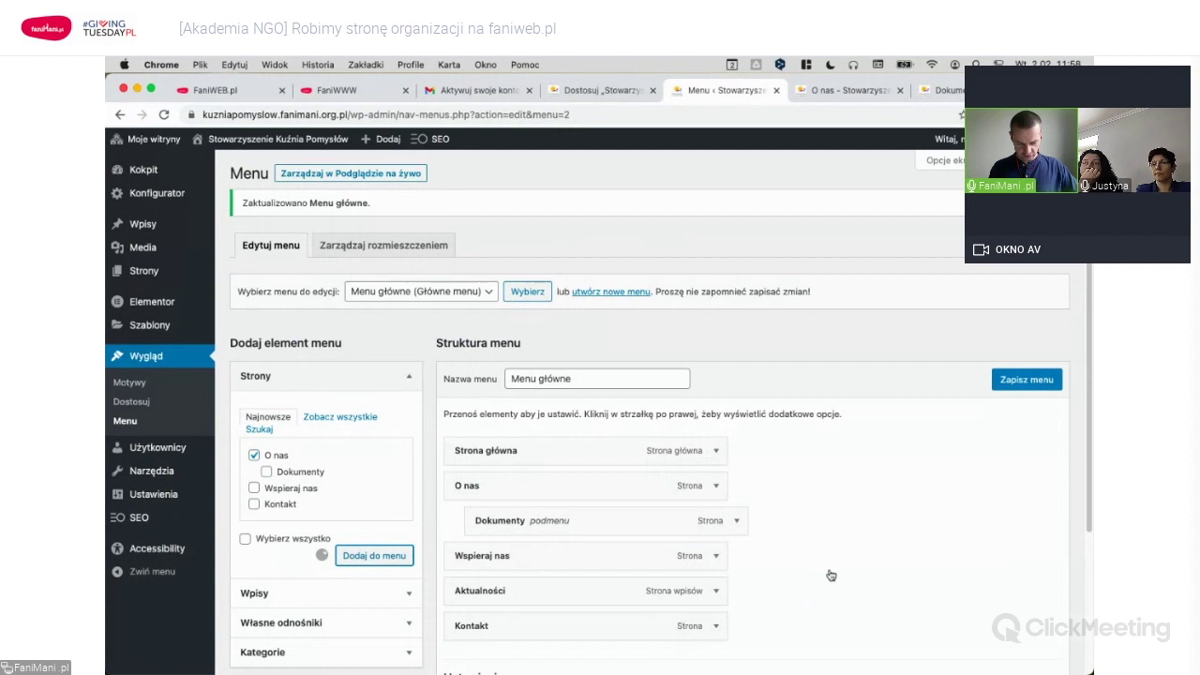
scroll(821, 554, down, 2)
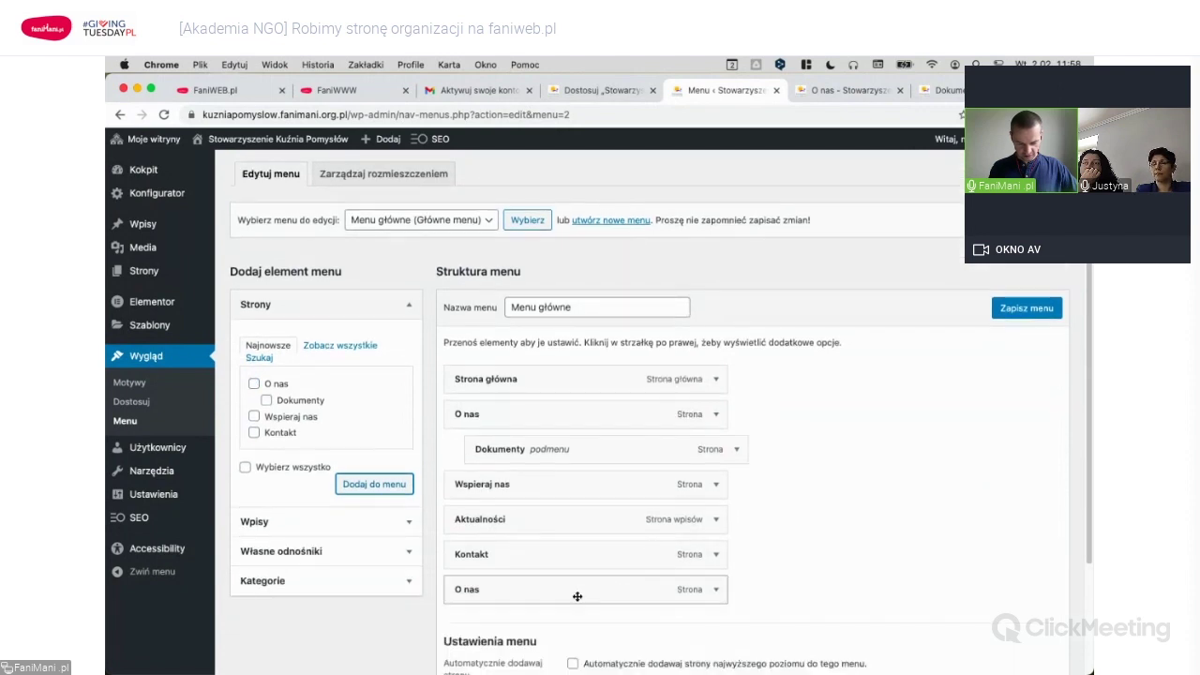
drag(574, 505, 573, 449)
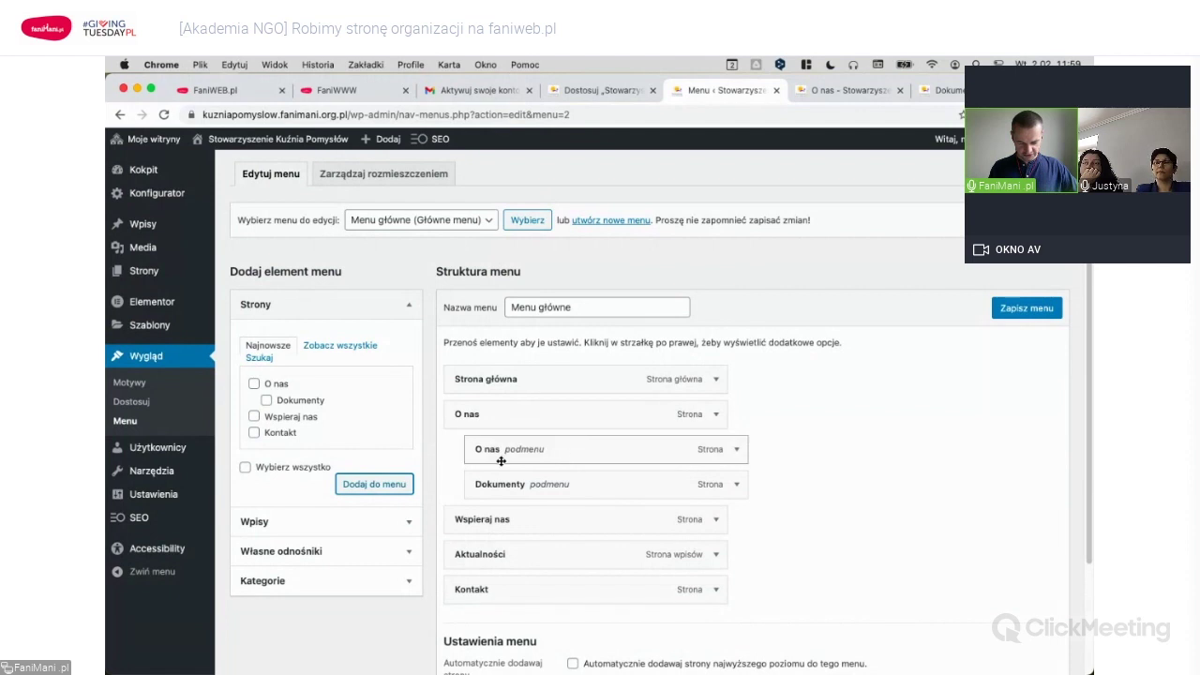
click(1016, 310)
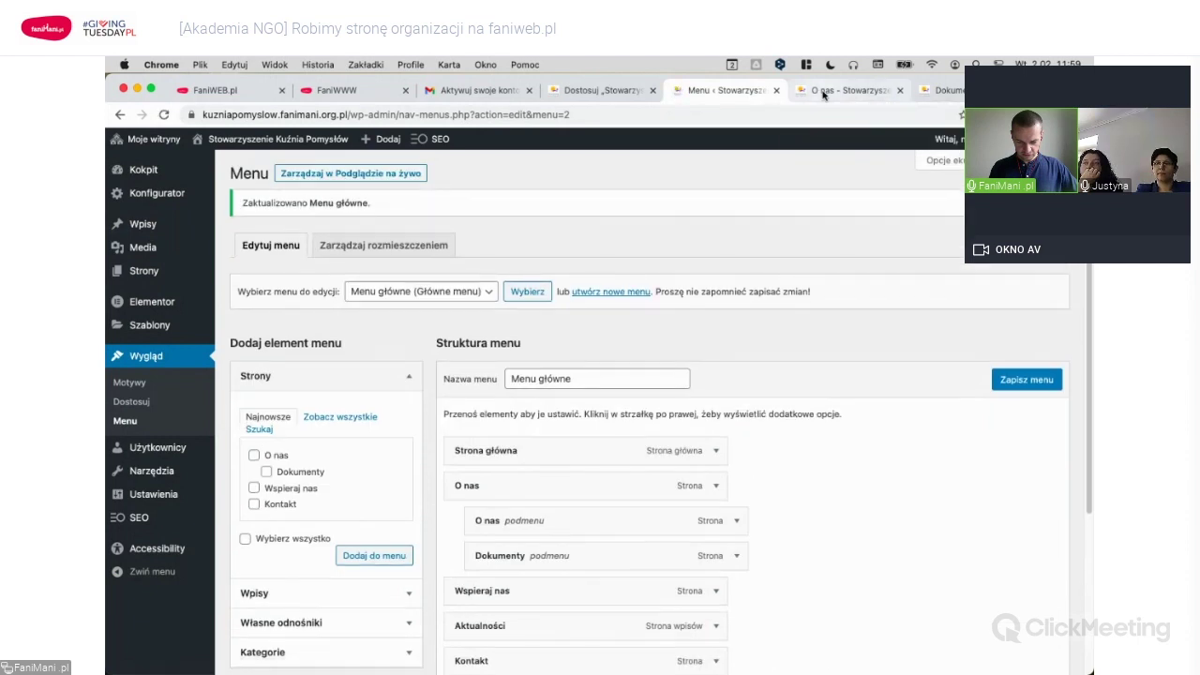
click(823, 94)
click(685, 180)
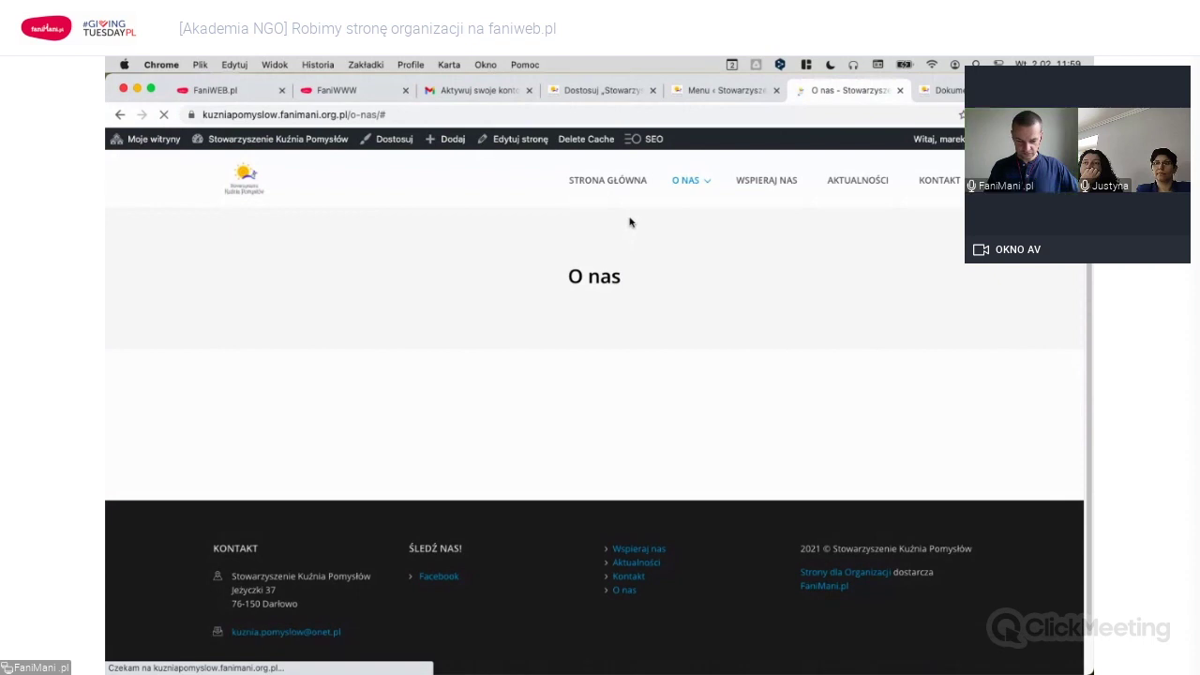
mouse_move(710, 187)
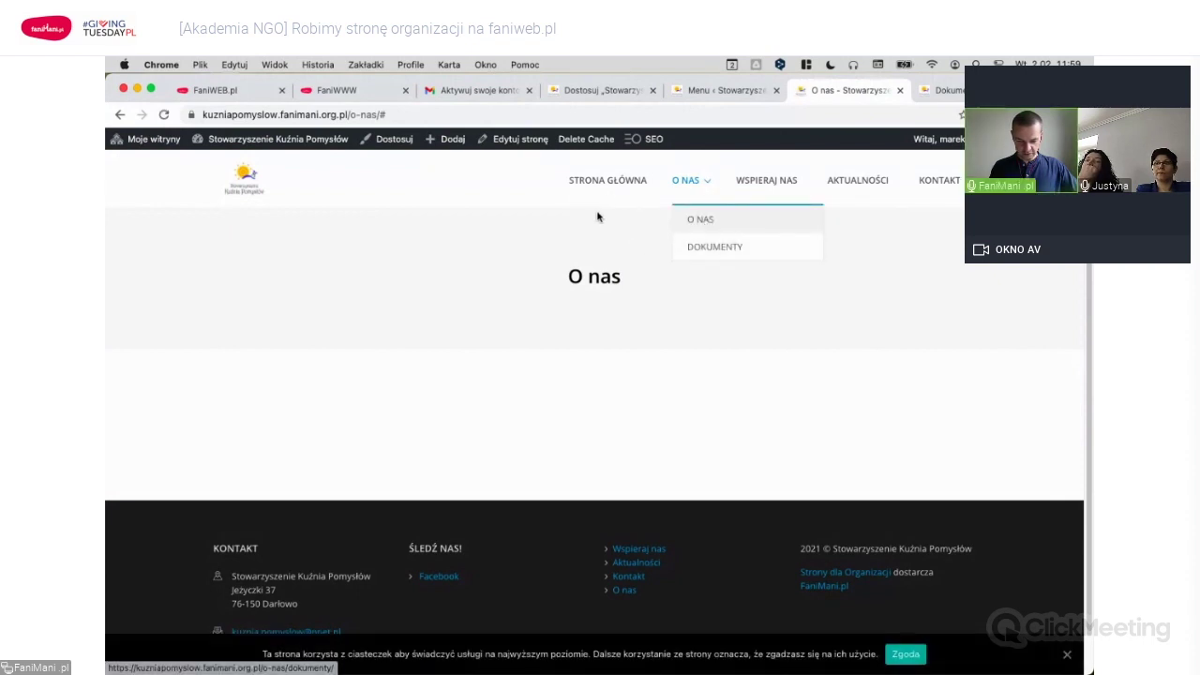
click(616, 183)
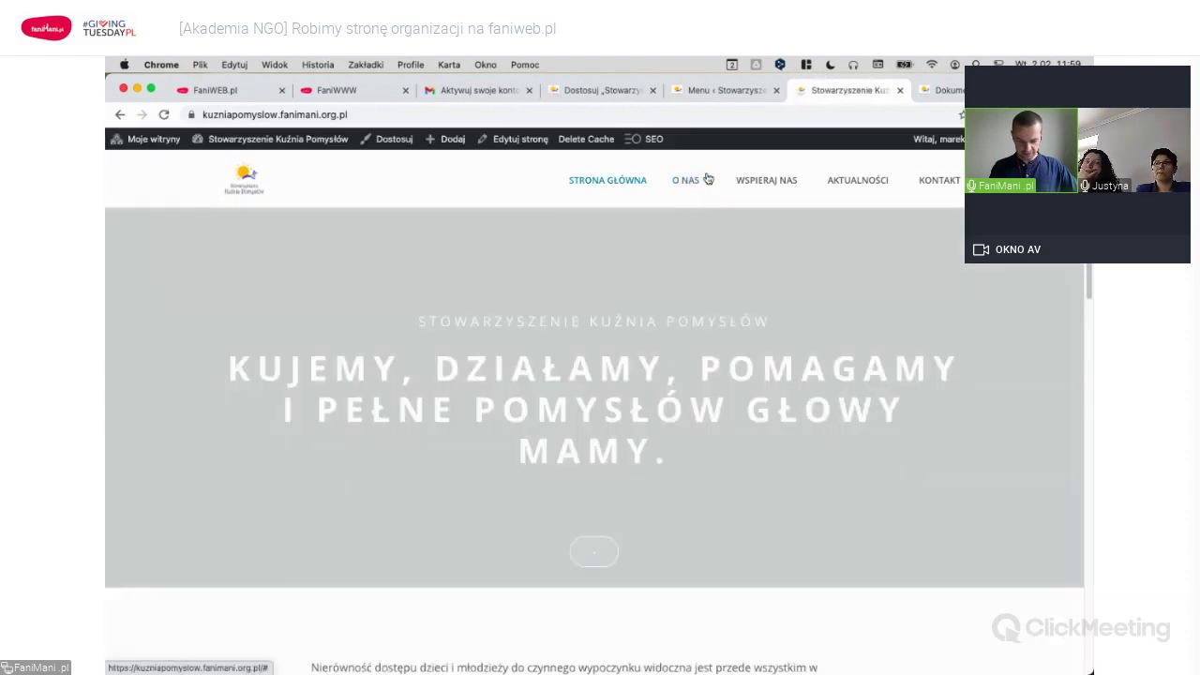
mouse_move(708, 179)
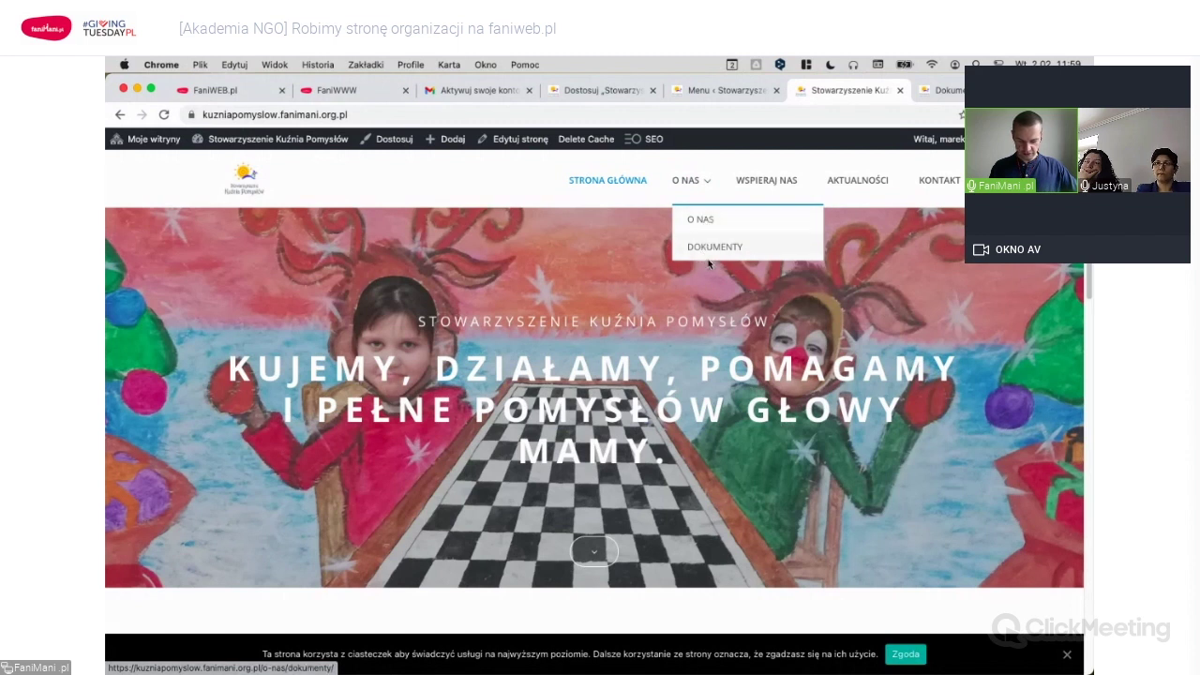
click(709, 222)
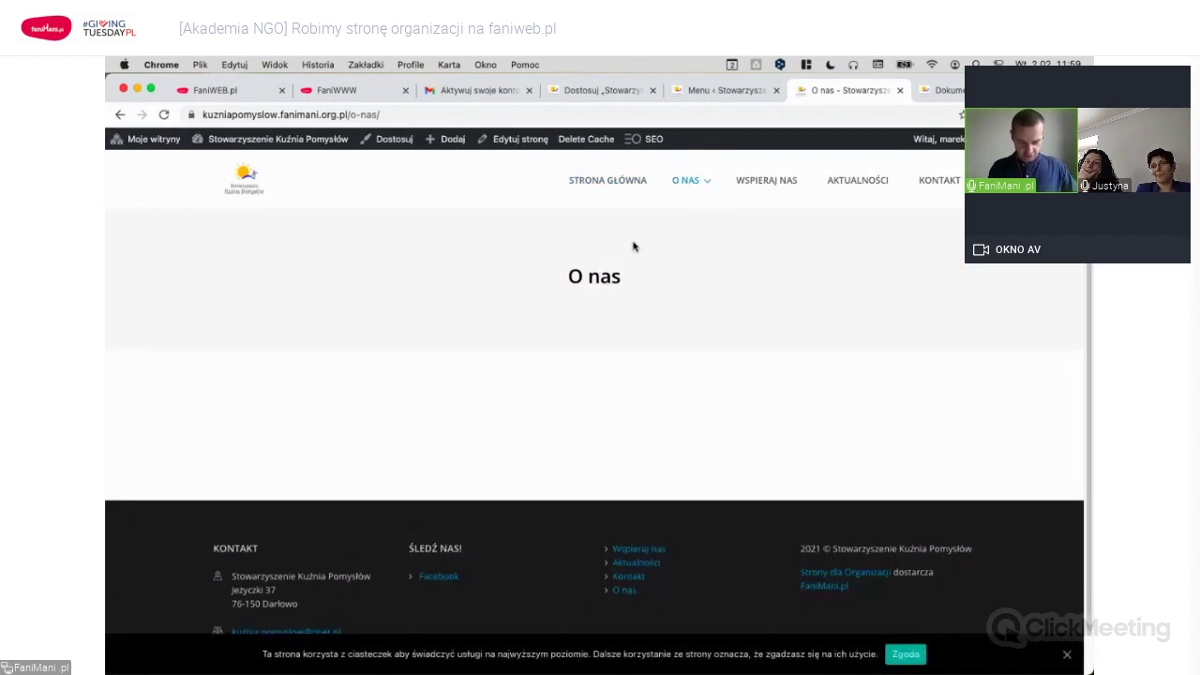
Open the O nas page in the editor and select the association's history text in opis.txt.
click(521, 139)
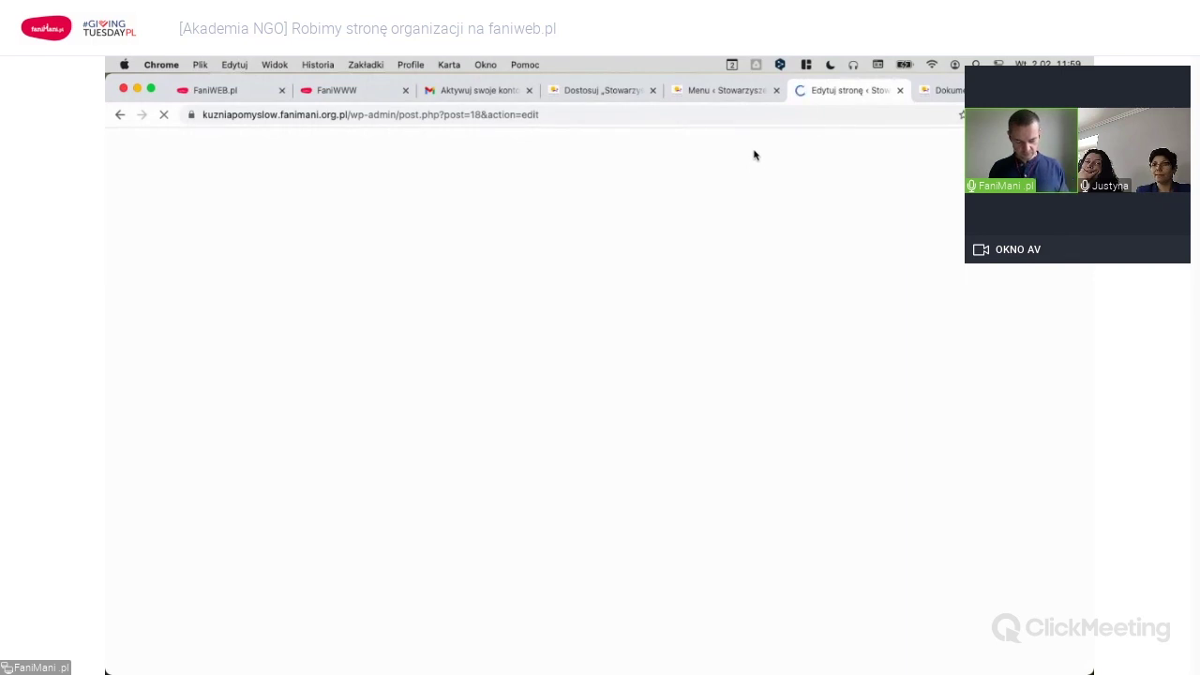
key(super+Tab)
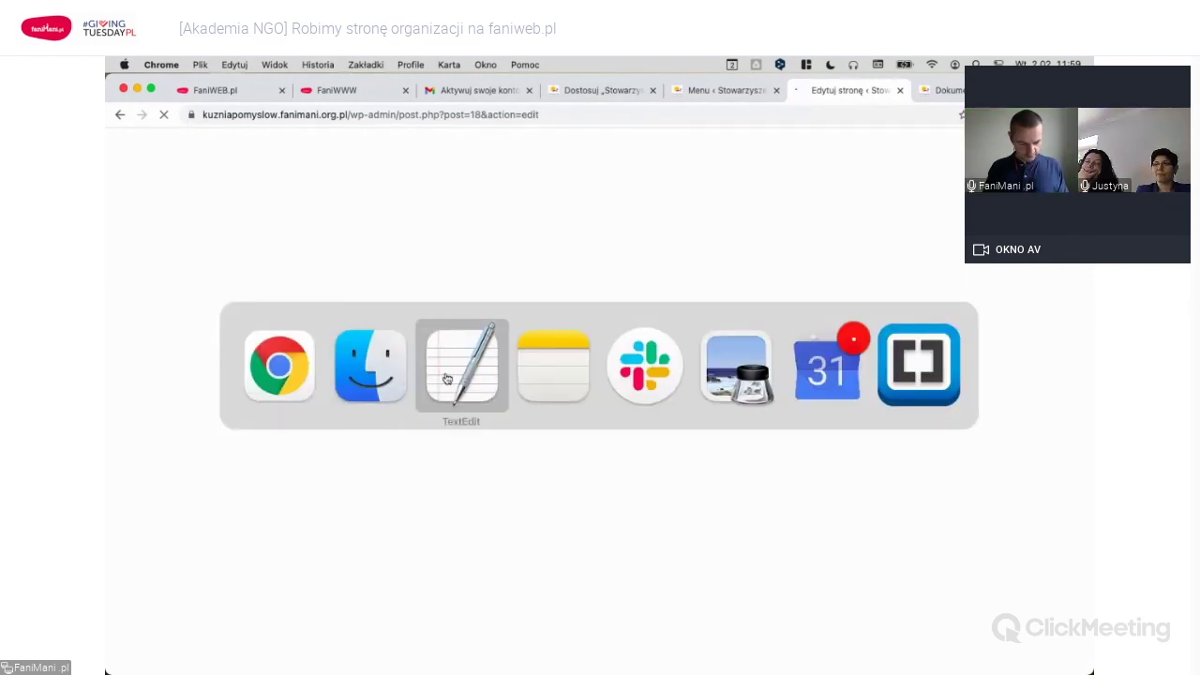
click(447, 378)
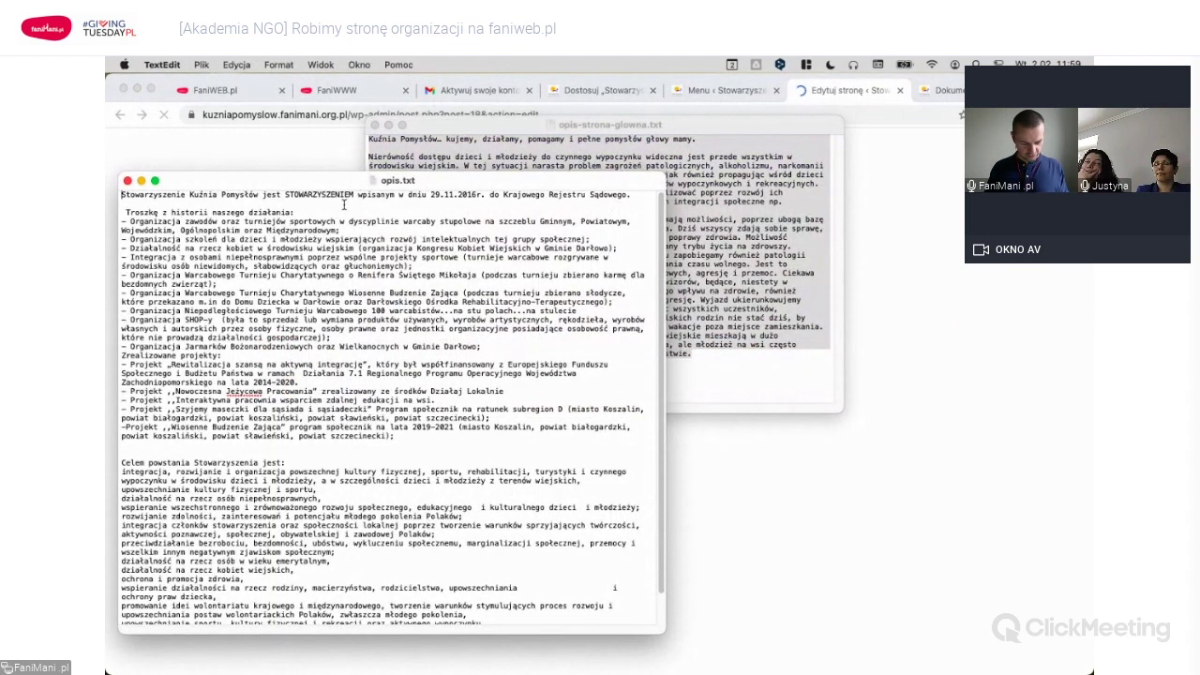
shift+click(403, 432)
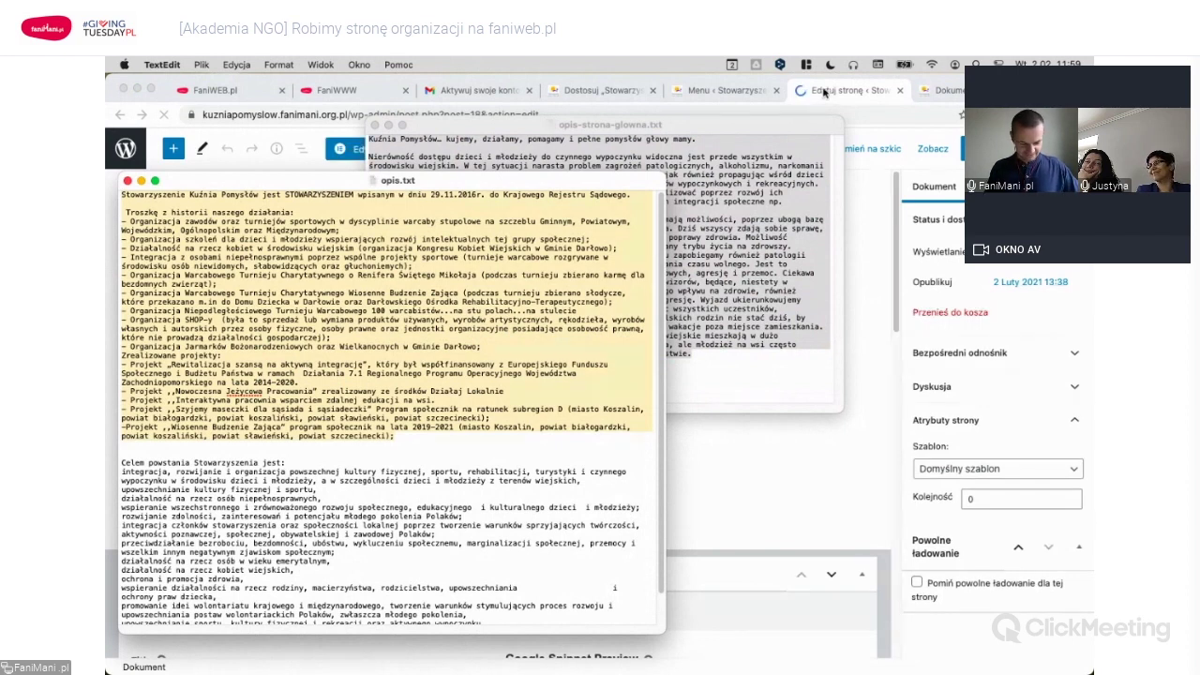
key(super+Tab)
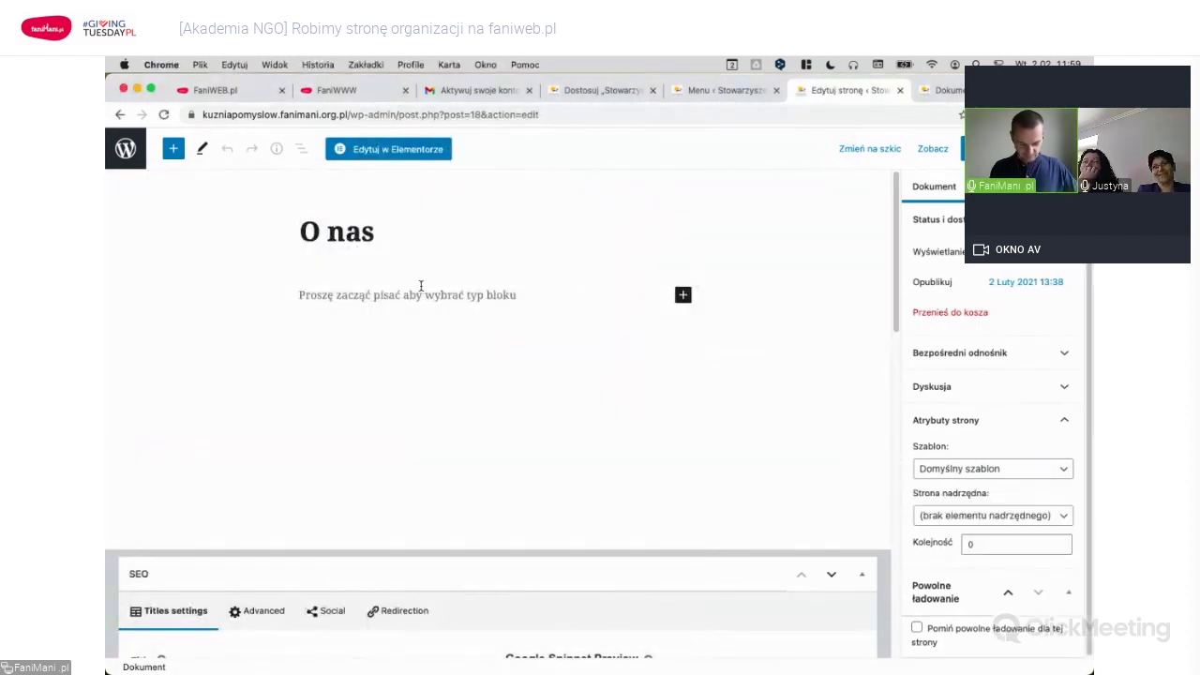
Paste the association's intro and activity list into the O nas page body.
click(377, 294)
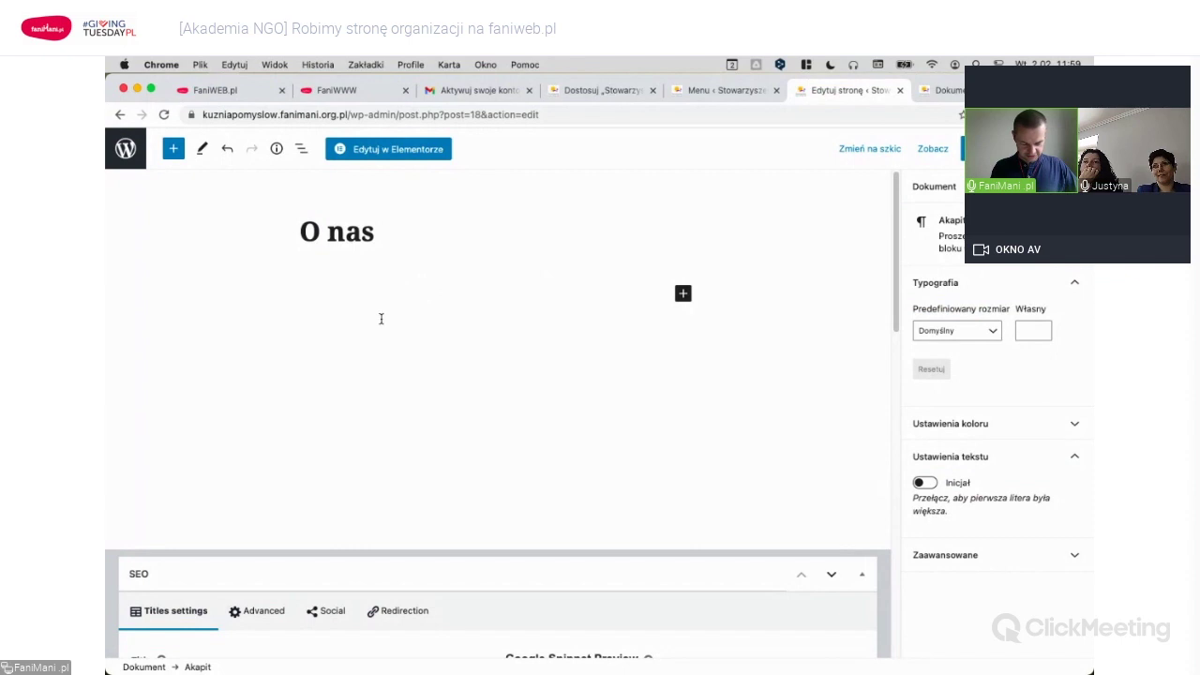
key(super+v)
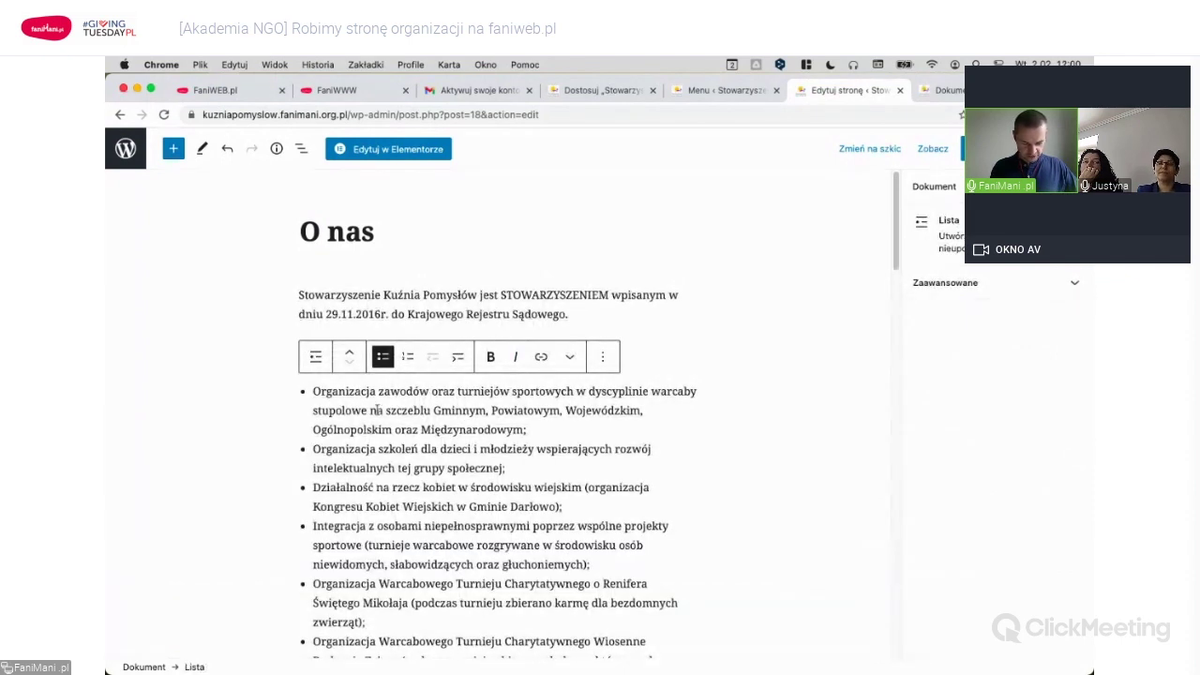
key(Up)
key(Down)
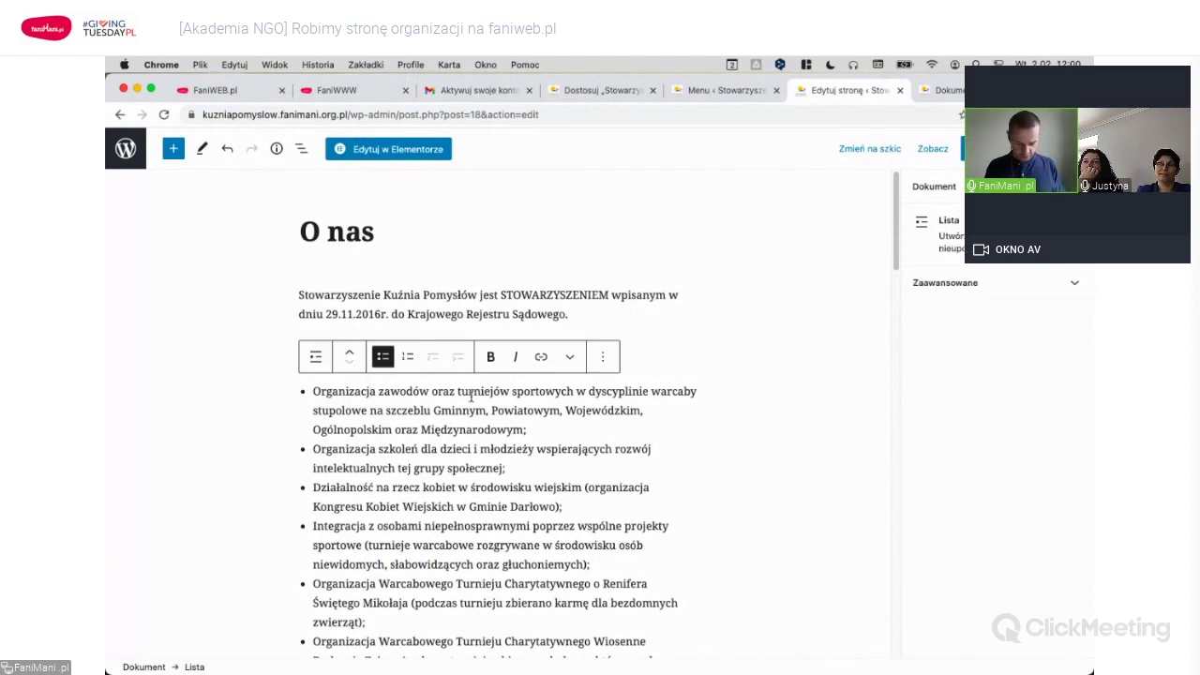
click(470, 395)
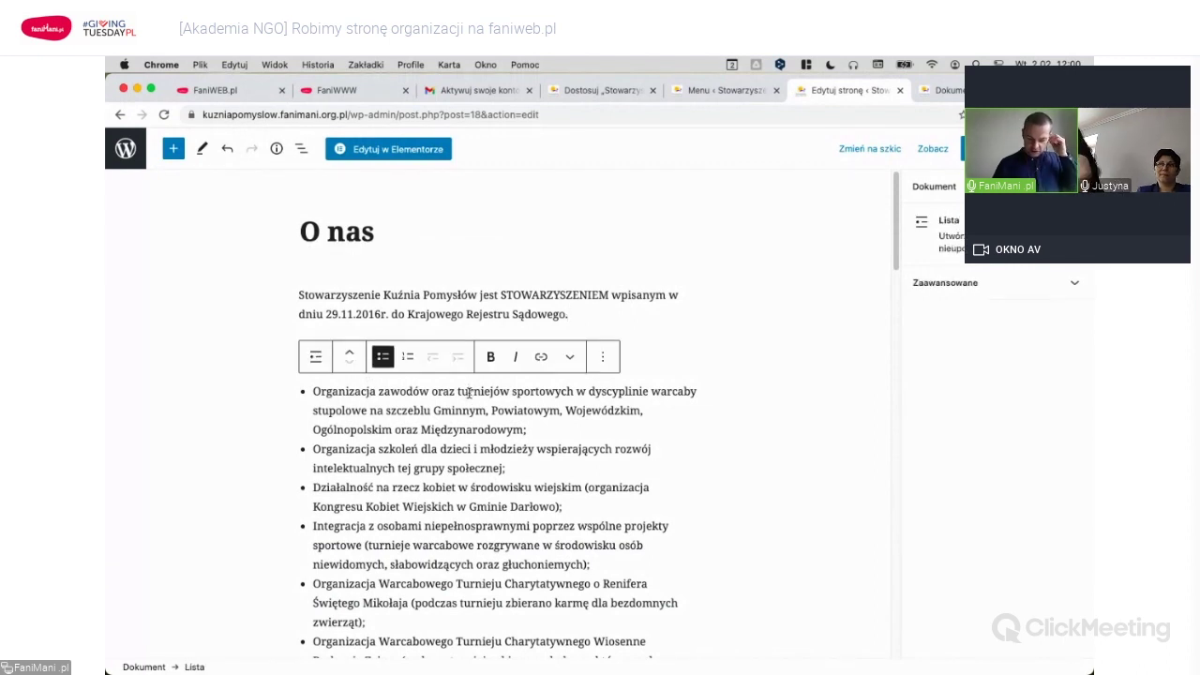
Add a bold 'Troszkę z historii naszego działania:' lead-in line above the activity list.
click(617, 314)
key(ctrl+z)
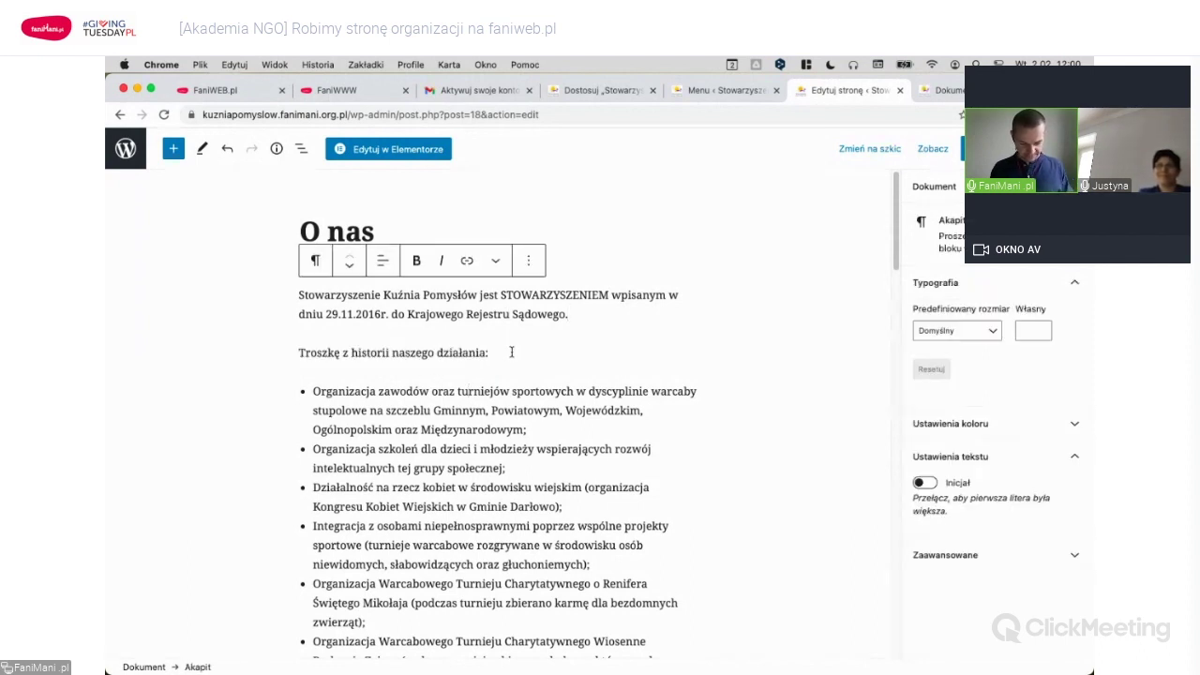
triple_click(511, 351)
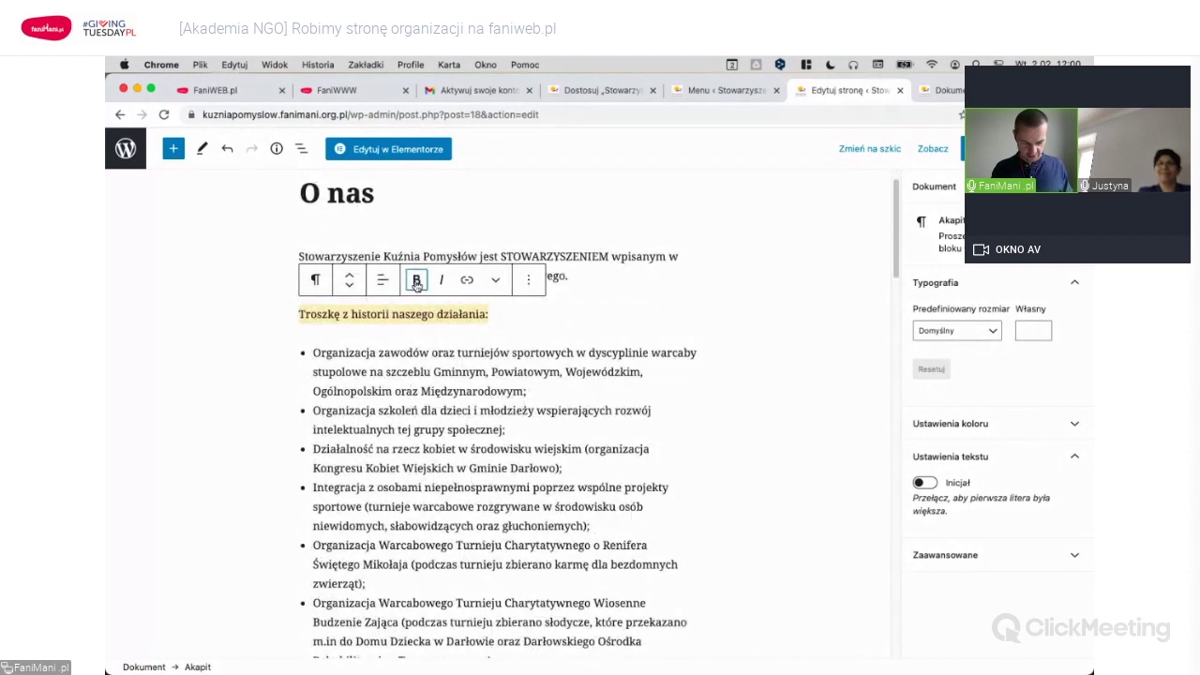
click(417, 281)
Start a new empty block directly below the intro paragraph.
click(421, 398)
scroll(450, 413, down, 10)
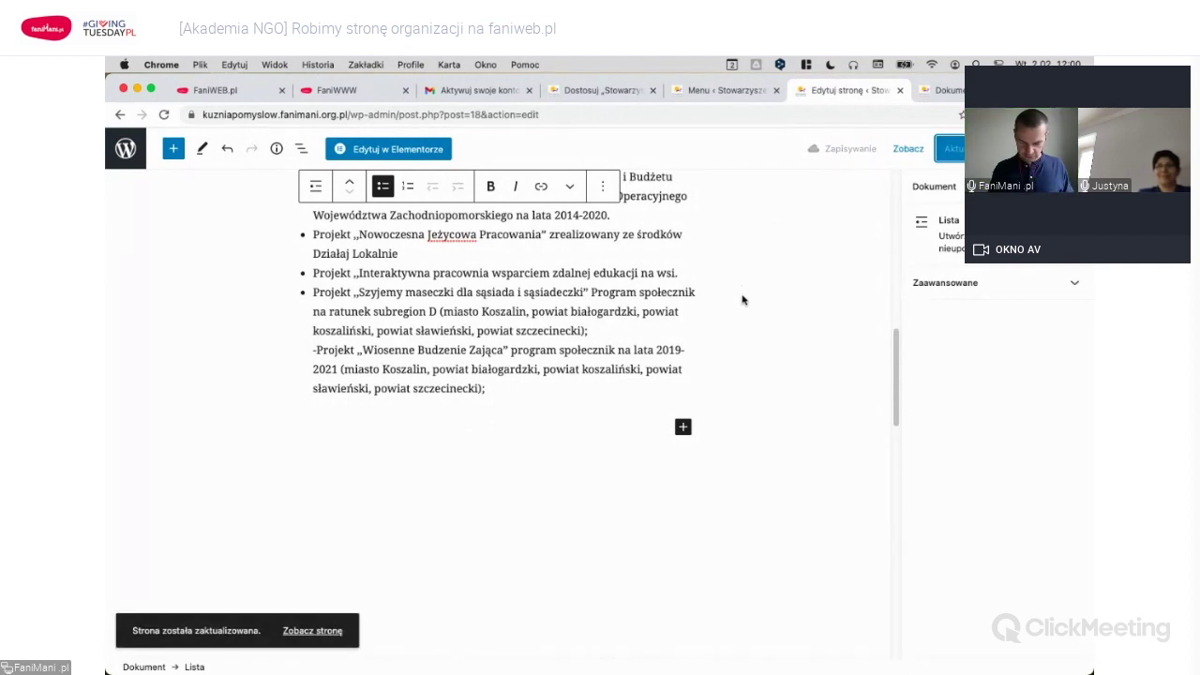
scroll(741, 300, up, 10)
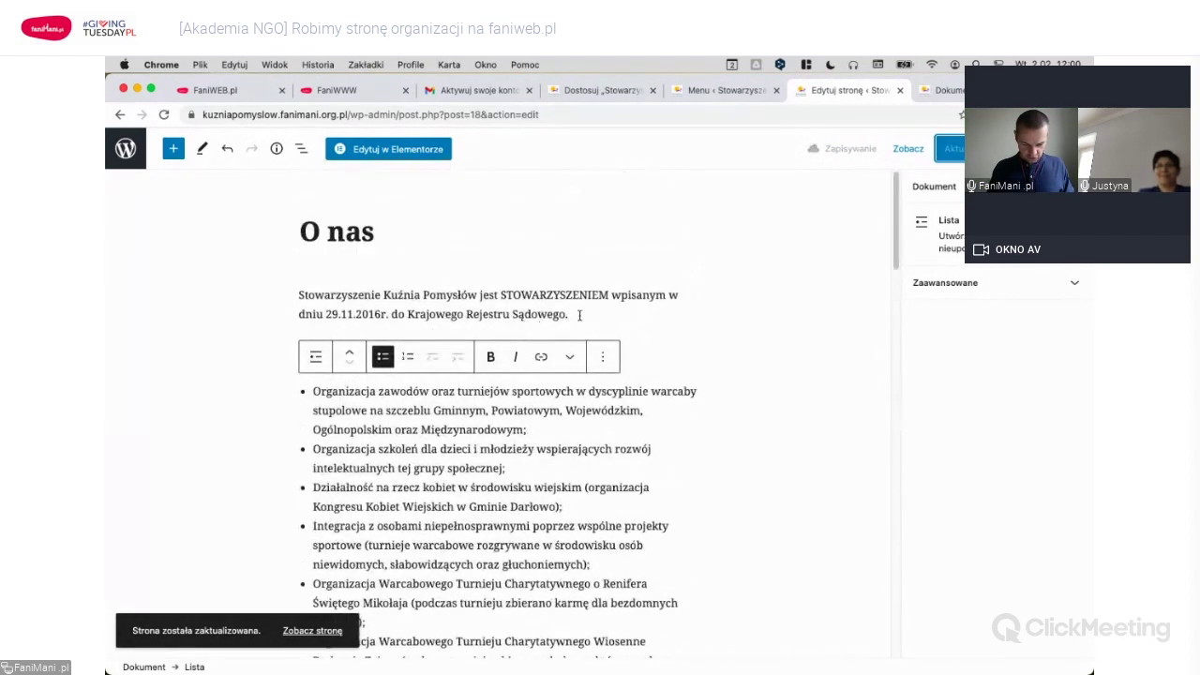
click(617, 313)
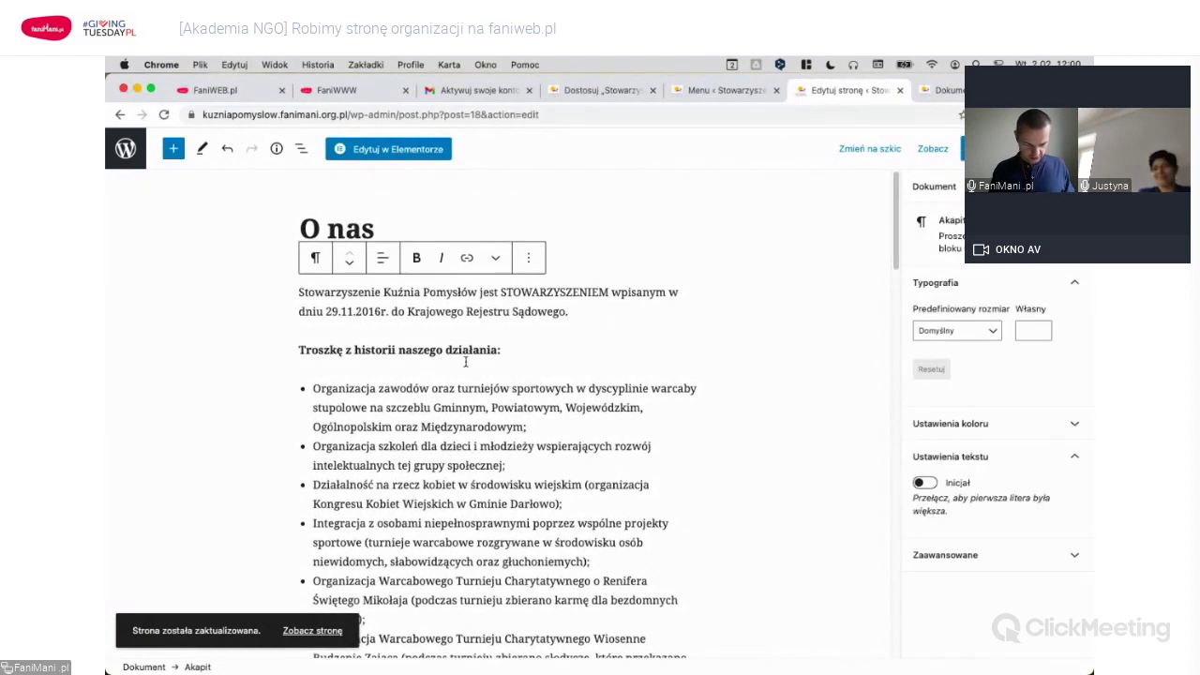
key(Return)
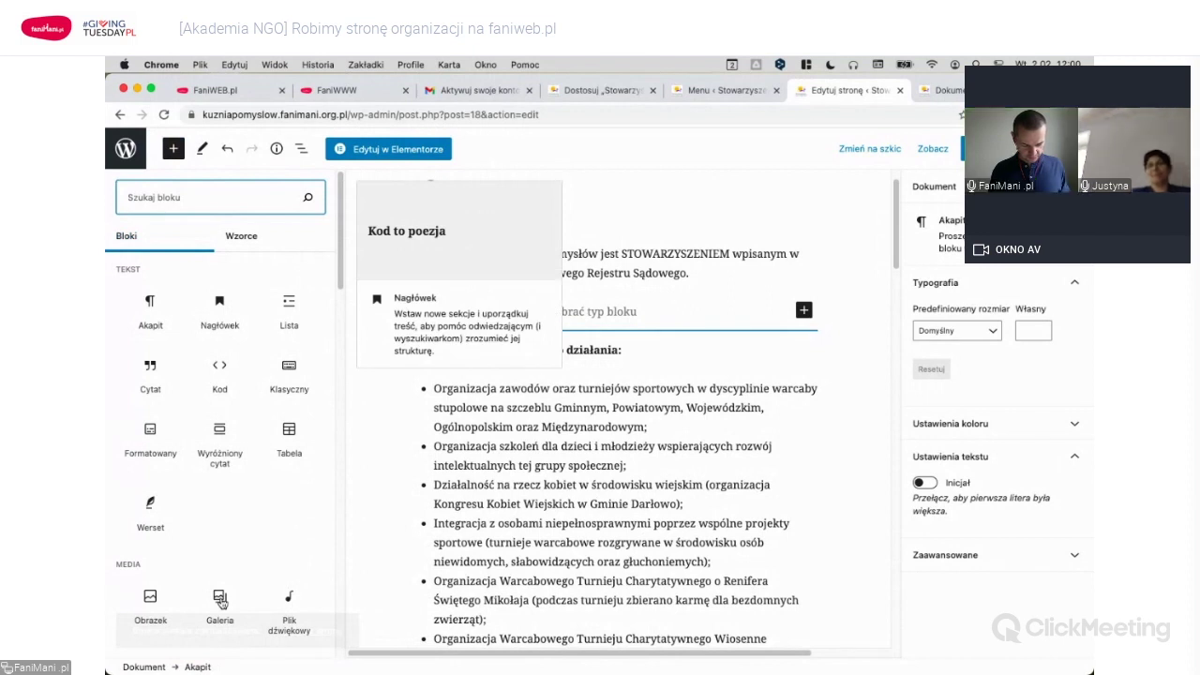
Insert a Galeria block from the media library and open the Zdjęcia z ludźmi folder in Finder.
click(219, 601)
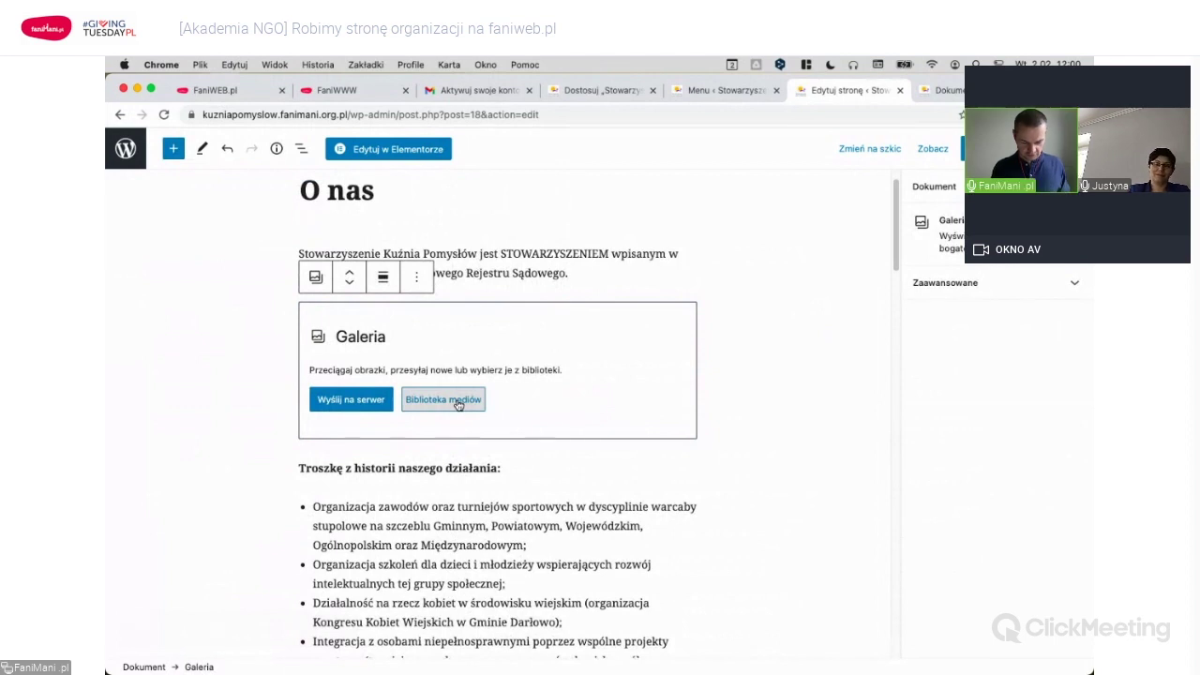
click(457, 404)
key(super+Tab)
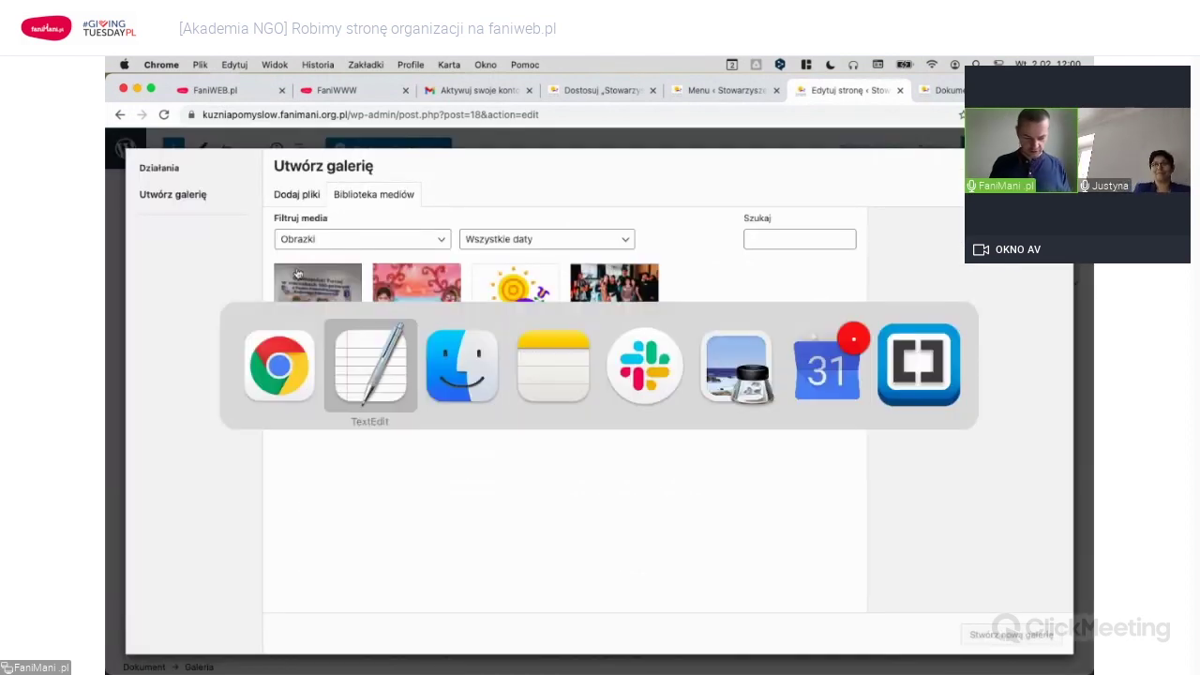
key(super+Tab)
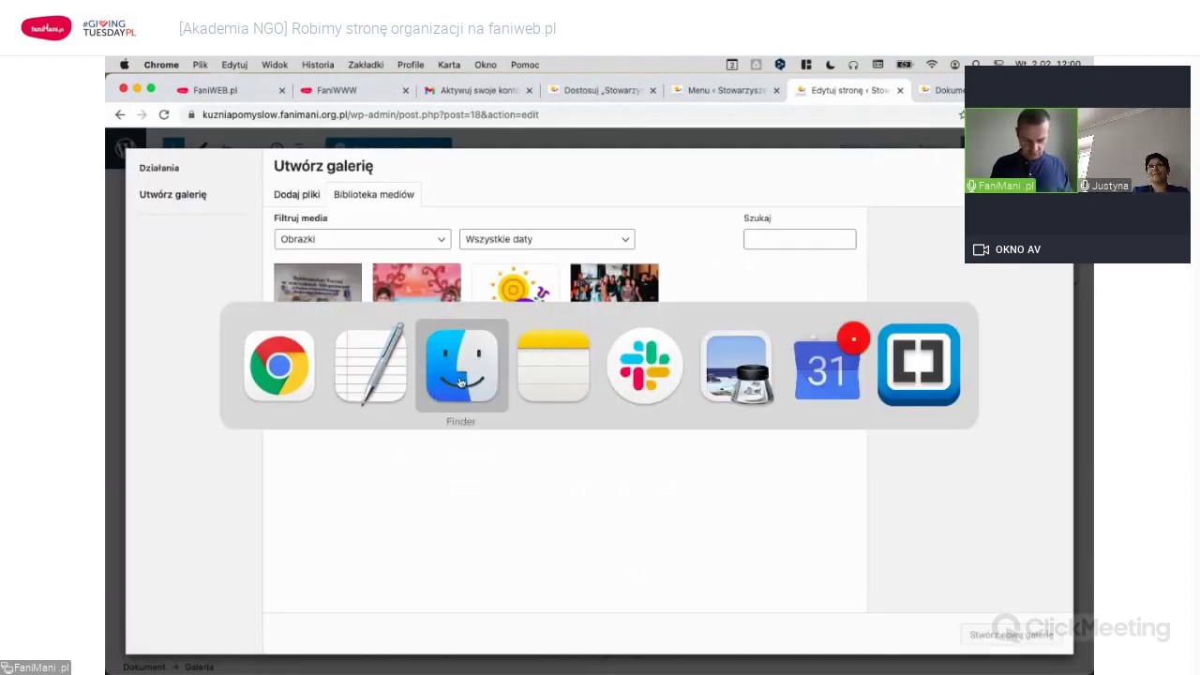
click(460, 382)
key(super+Up)
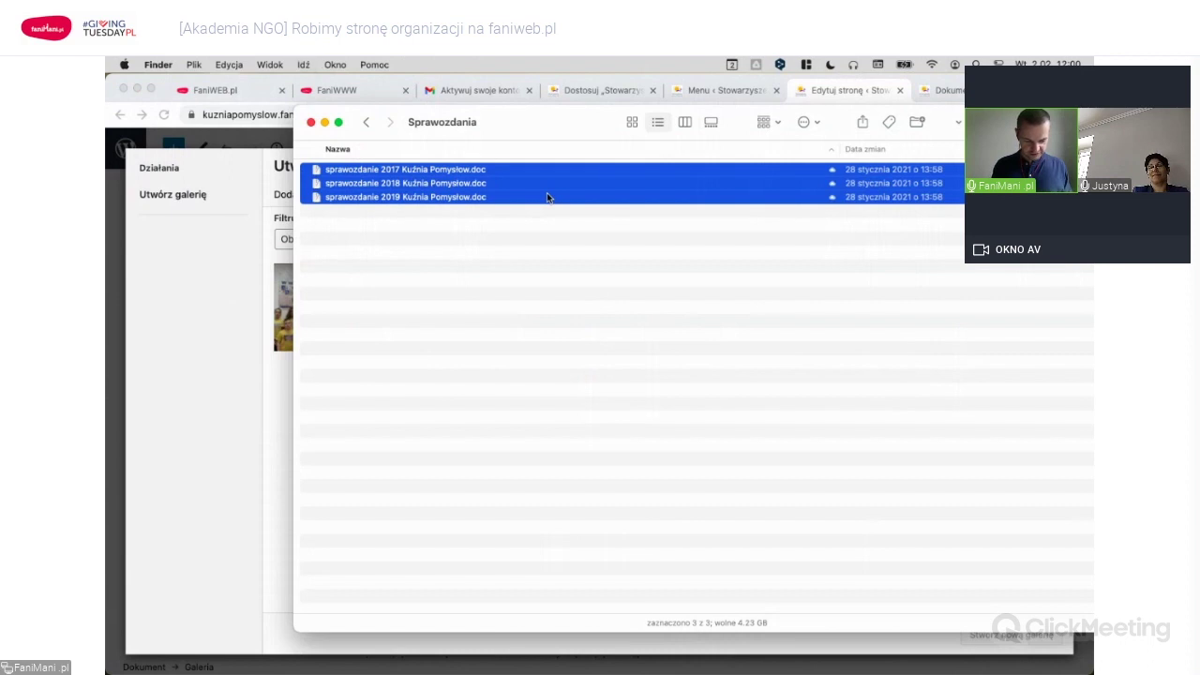
click(547, 197)
key(Down)
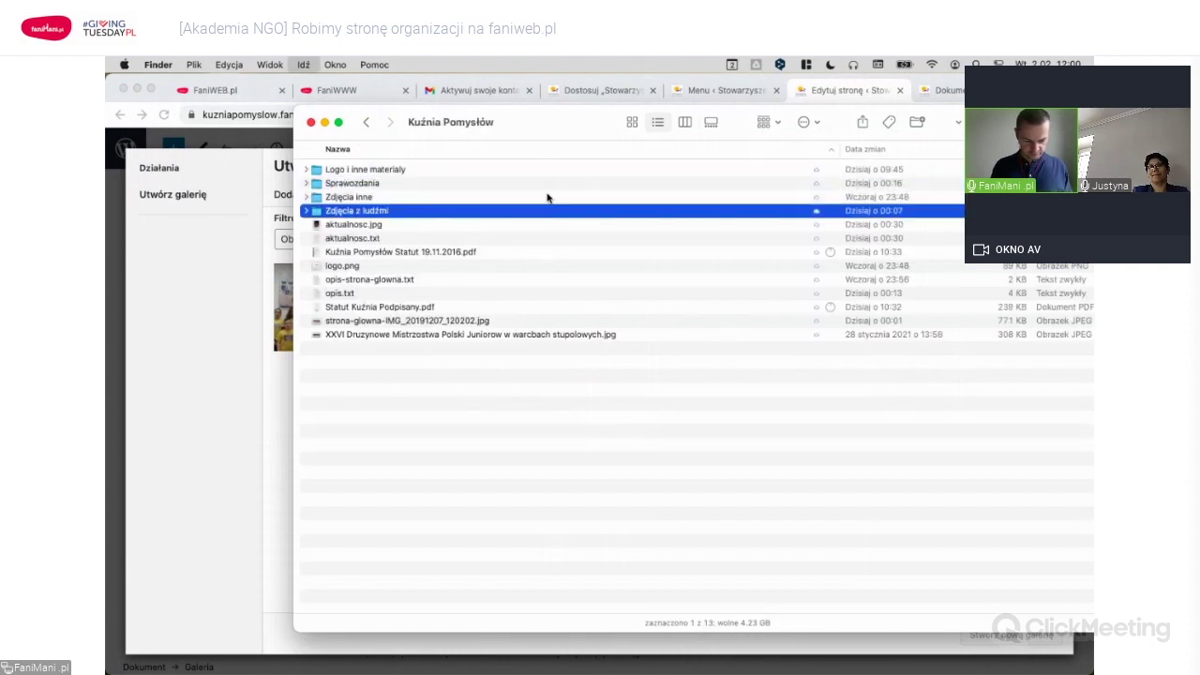
key(super+Down)
Upload four tournament photos, including IV Świetlicowe Nadzieje warcabowe.jpg, into the media library.
click(440, 279)
super+click(415, 238)
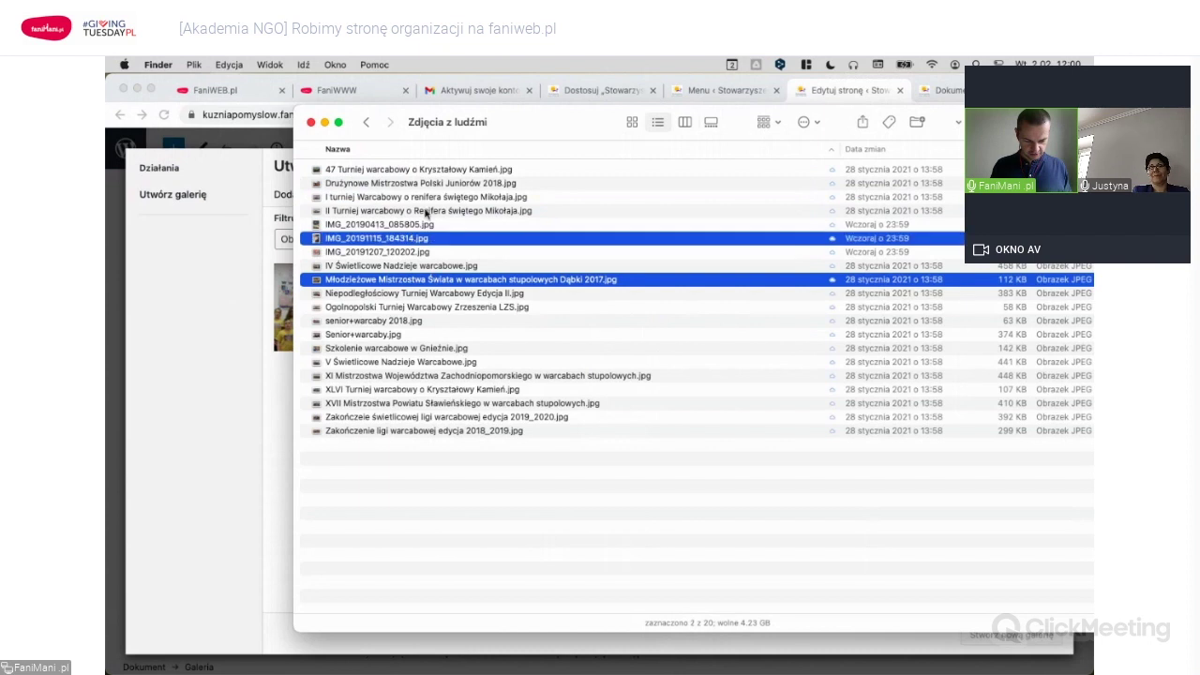
super+click(438, 197)
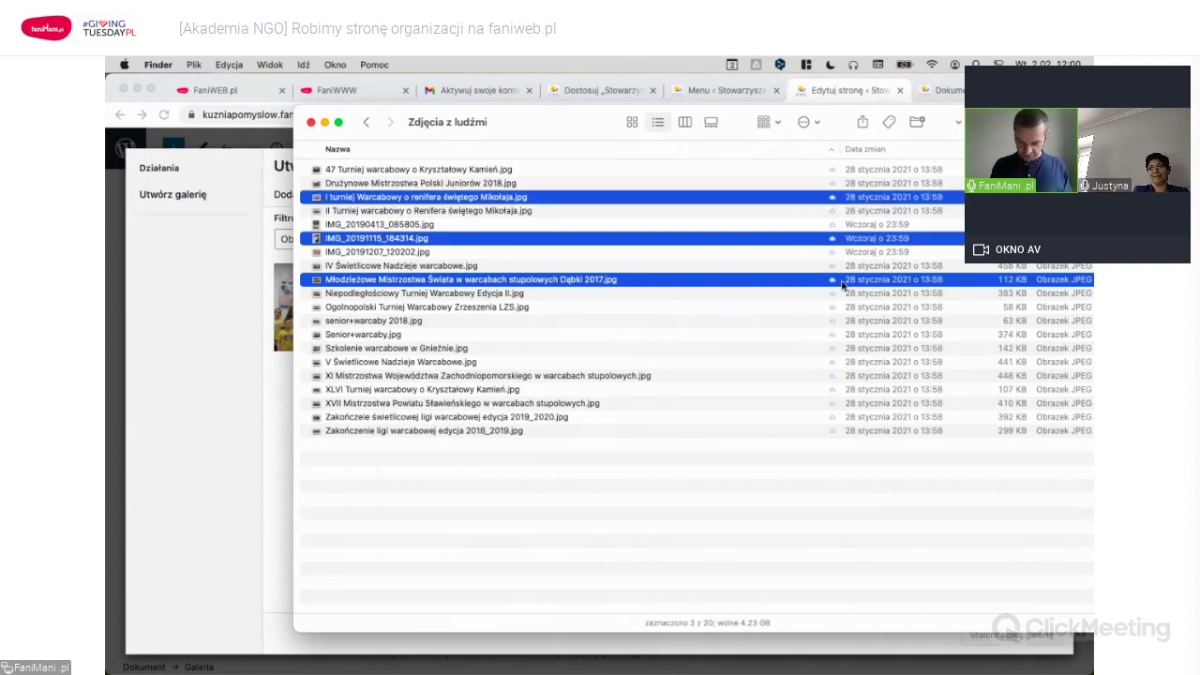
click(958, 266)
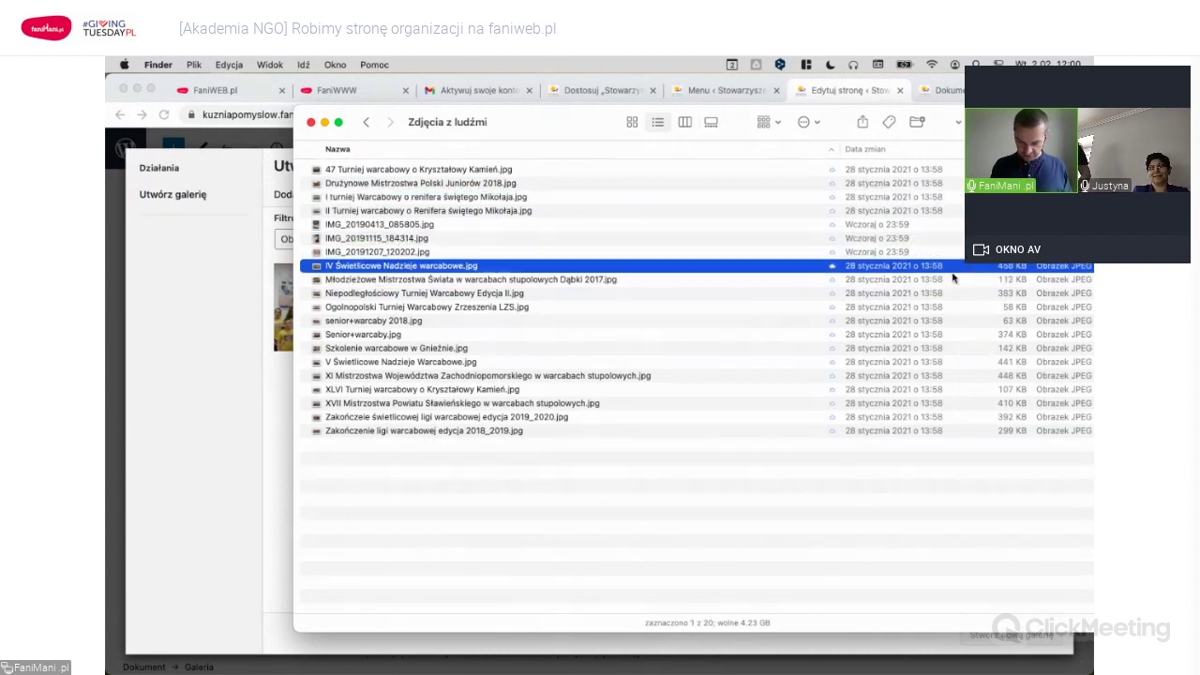
super+click(484, 280)
super+click(514, 306)
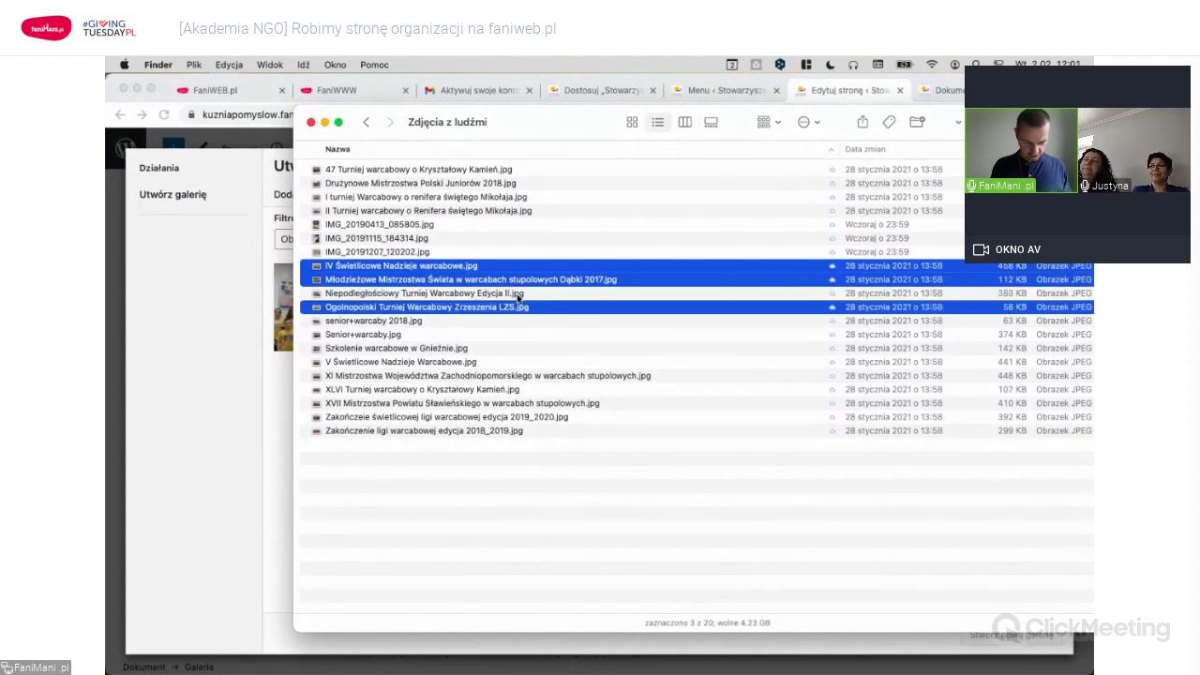
super+click(522, 293)
drag(643, 328, 667, 509)
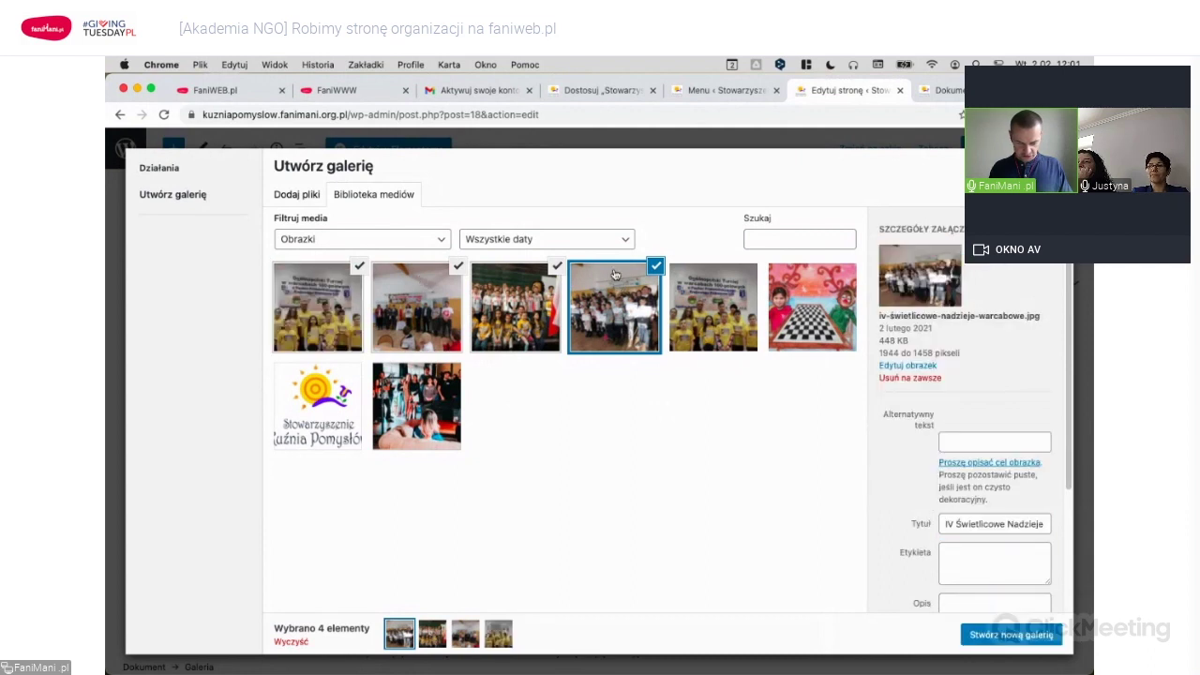
Tick six photos, including the chessboard picture, and create the new gallery.
click(555, 272)
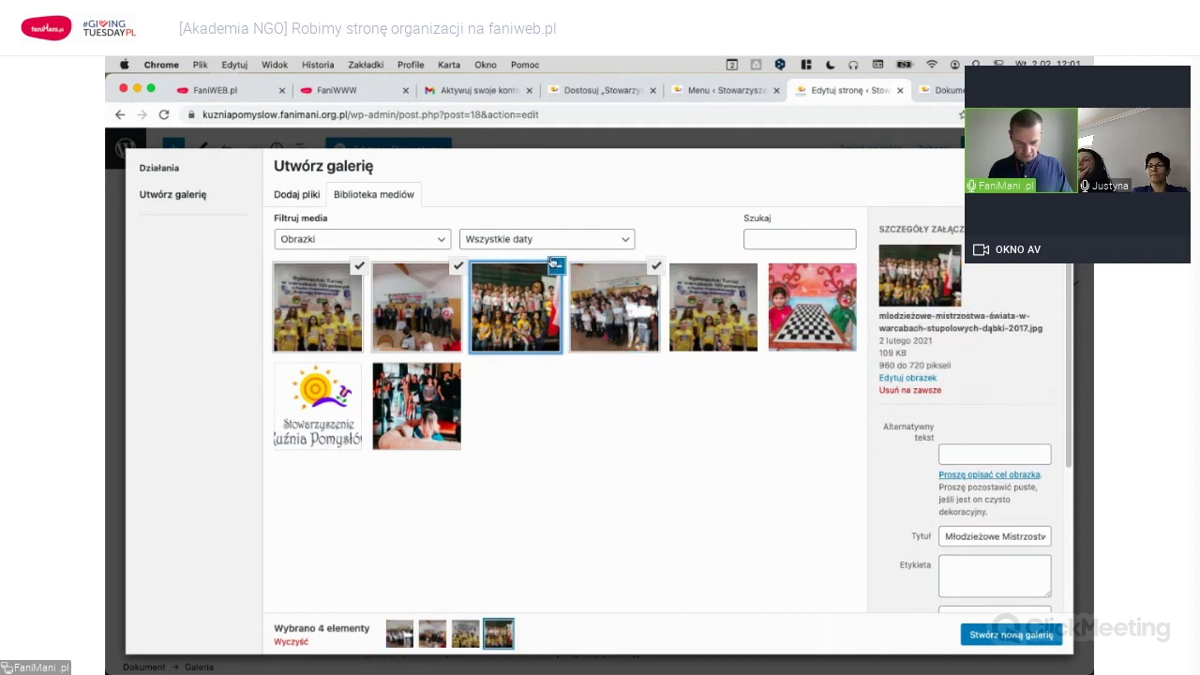
click(553, 322)
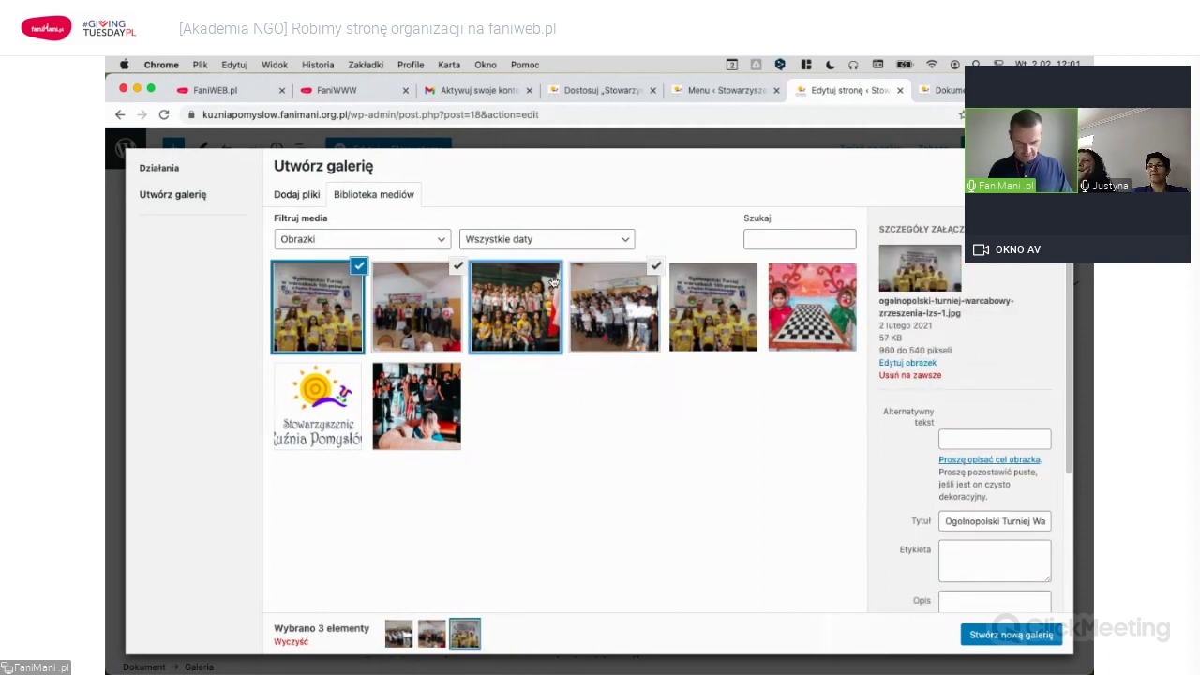
click(553, 274)
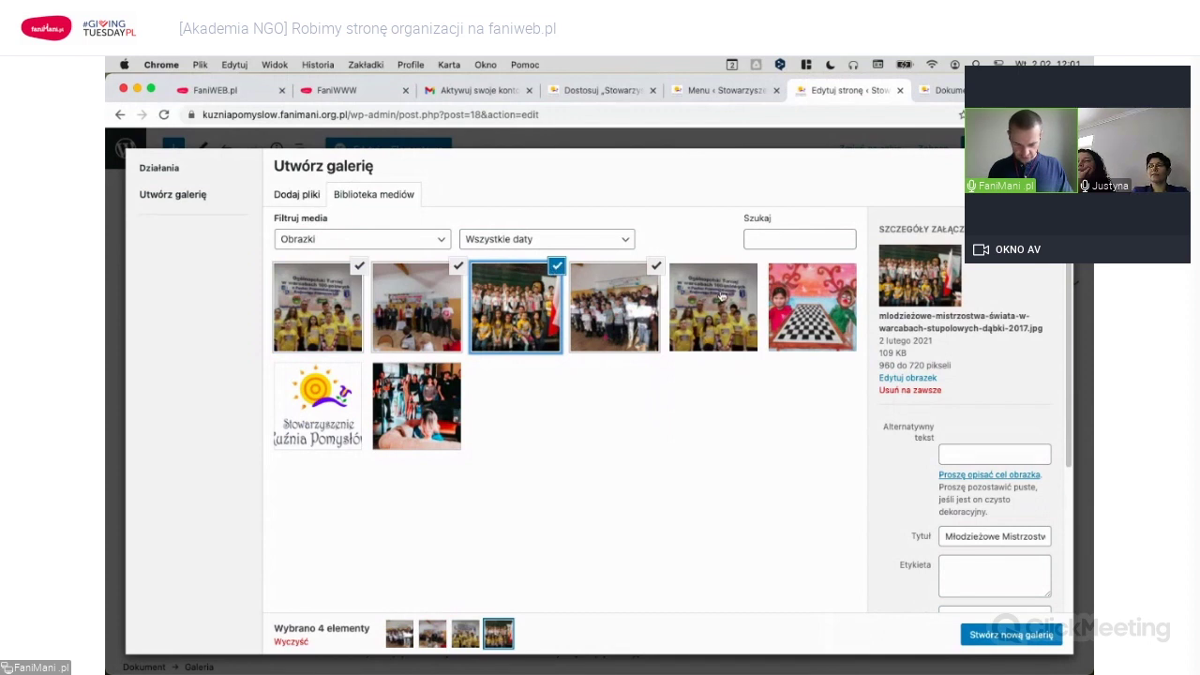
click(723, 295)
click(792, 311)
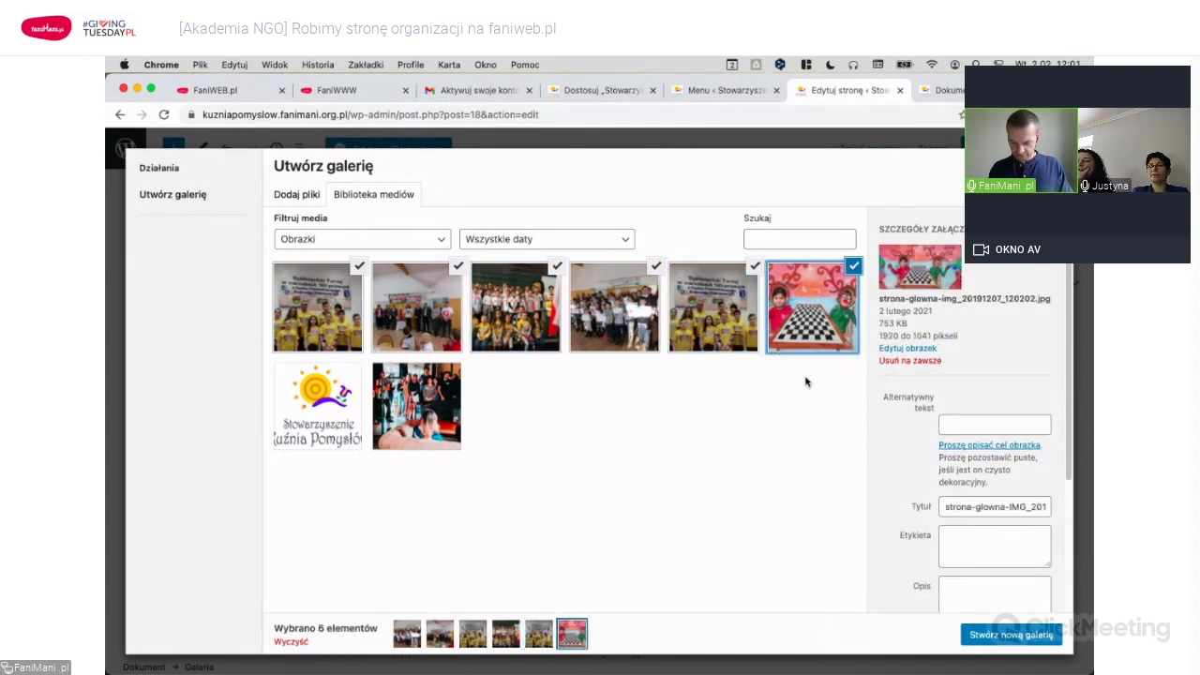
click(1029, 637)
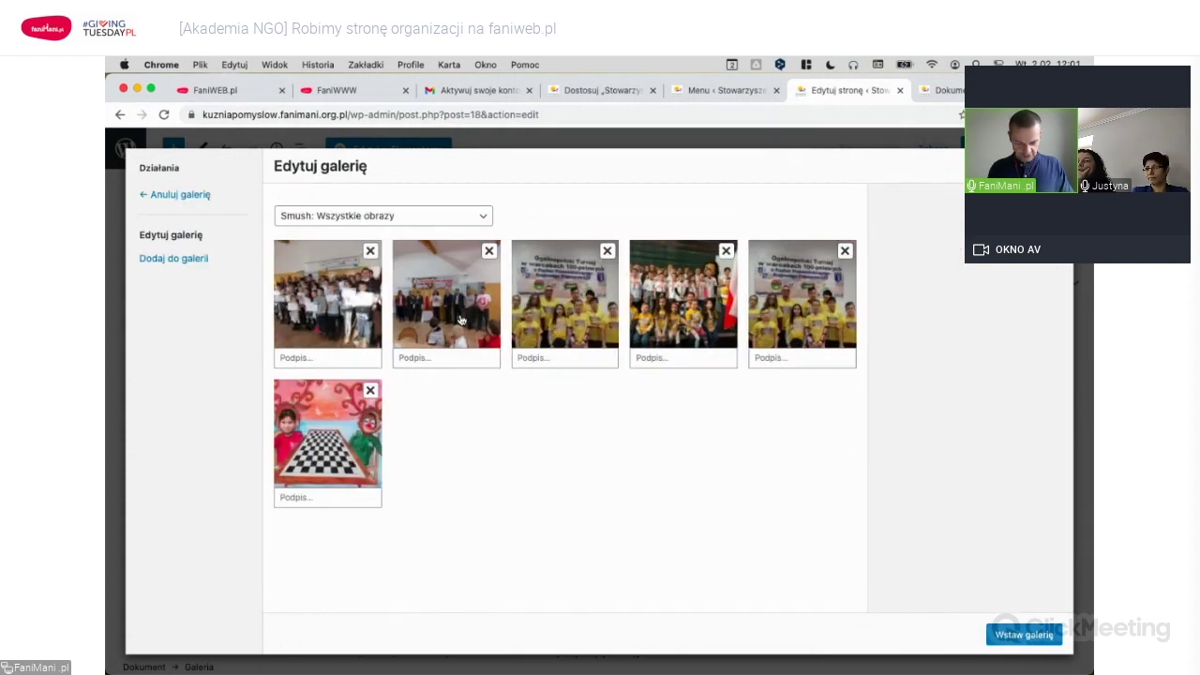
Reorder the six photos with the chessboard picture first, then insert the gallery into the page.
drag(587, 300, 331, 307)
drag(334, 420, 330, 295)
drag(801, 292, 647, 309)
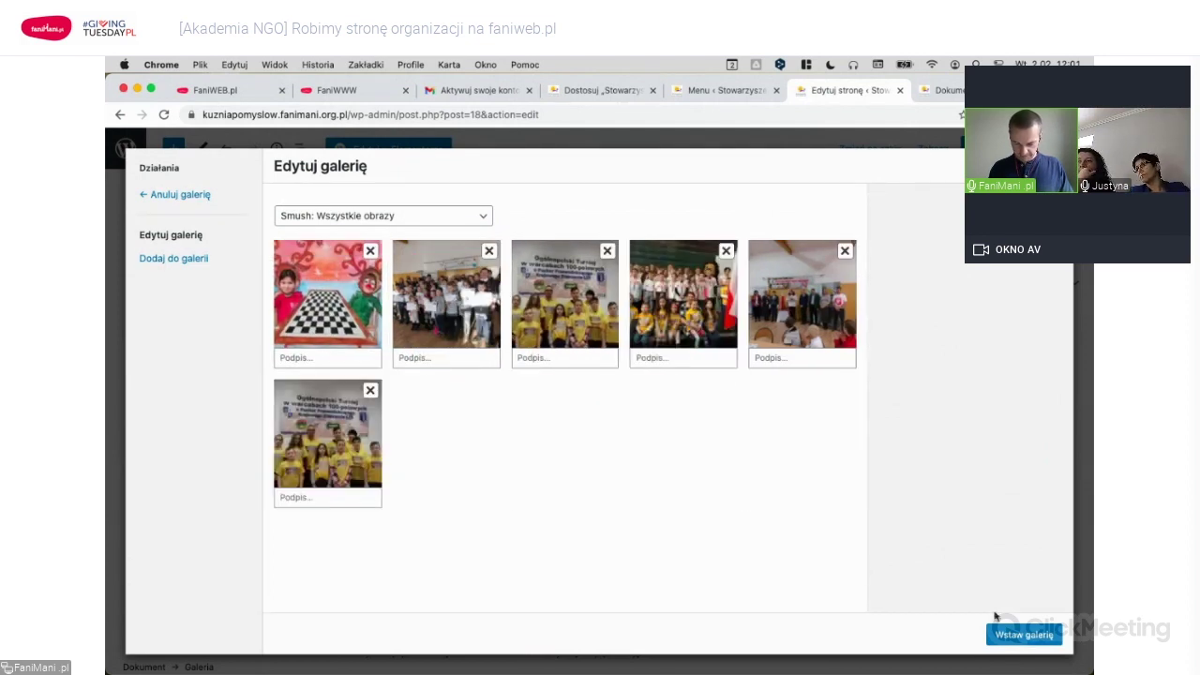
click(1024, 635)
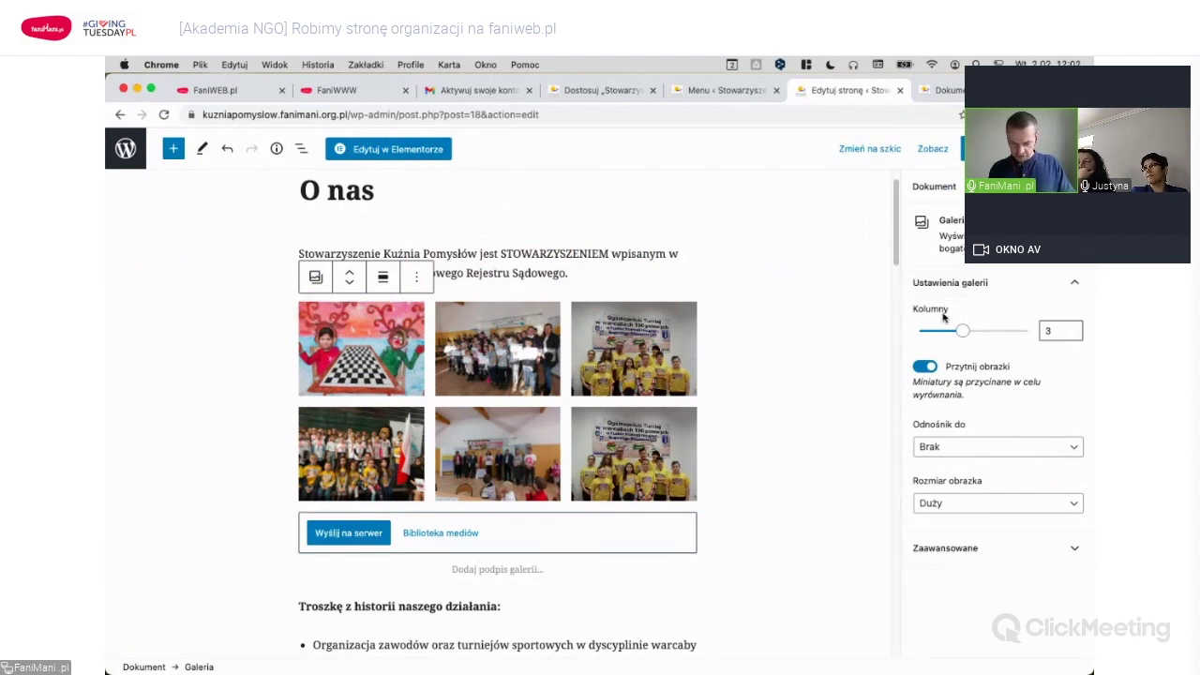
Keep the gallery at three columns with thumbnail cropping on.
click(1073, 329)
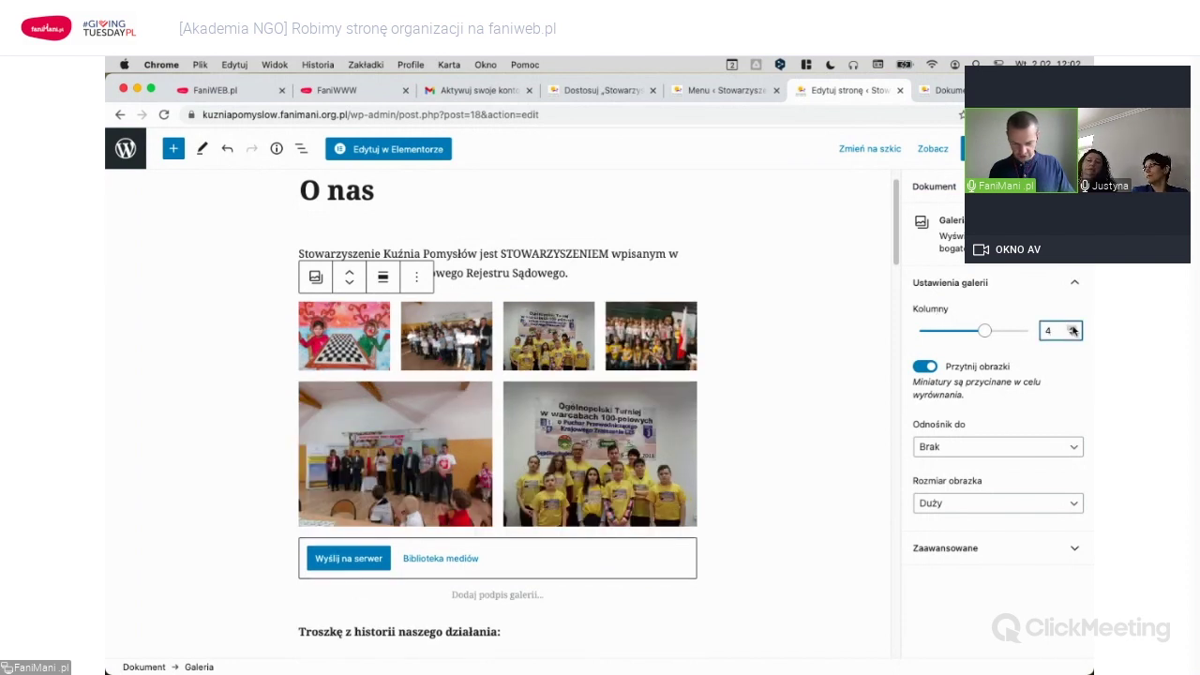
click(1072, 336)
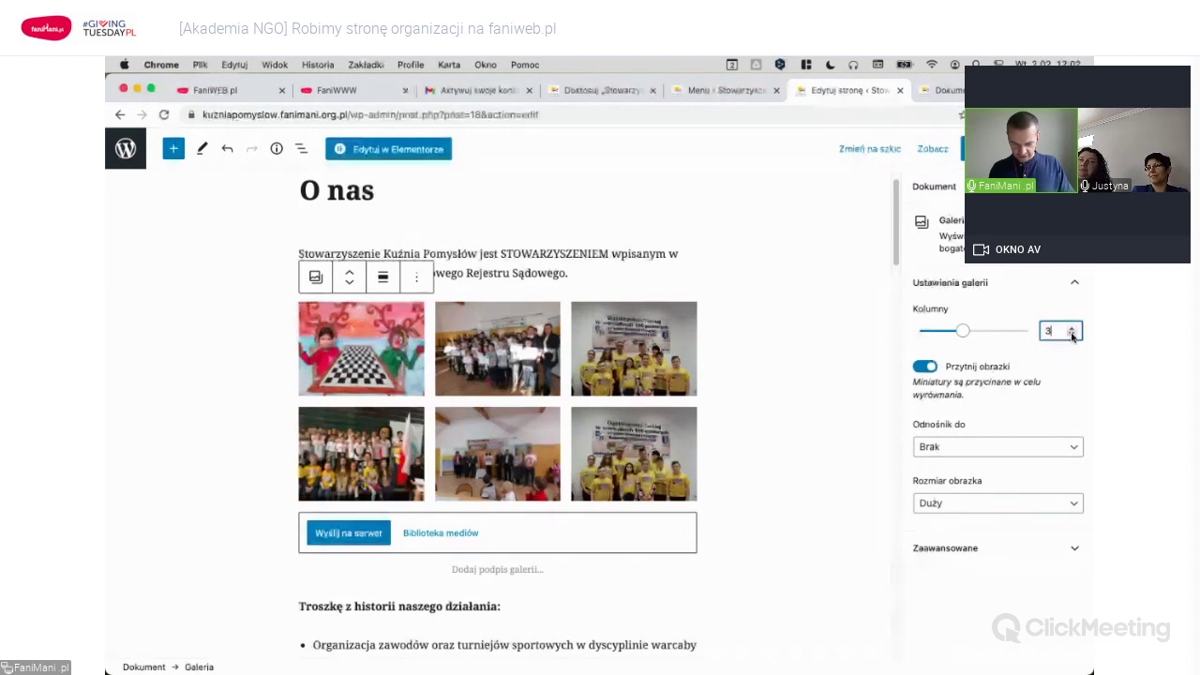
click(1072, 335)
click(1073, 329)
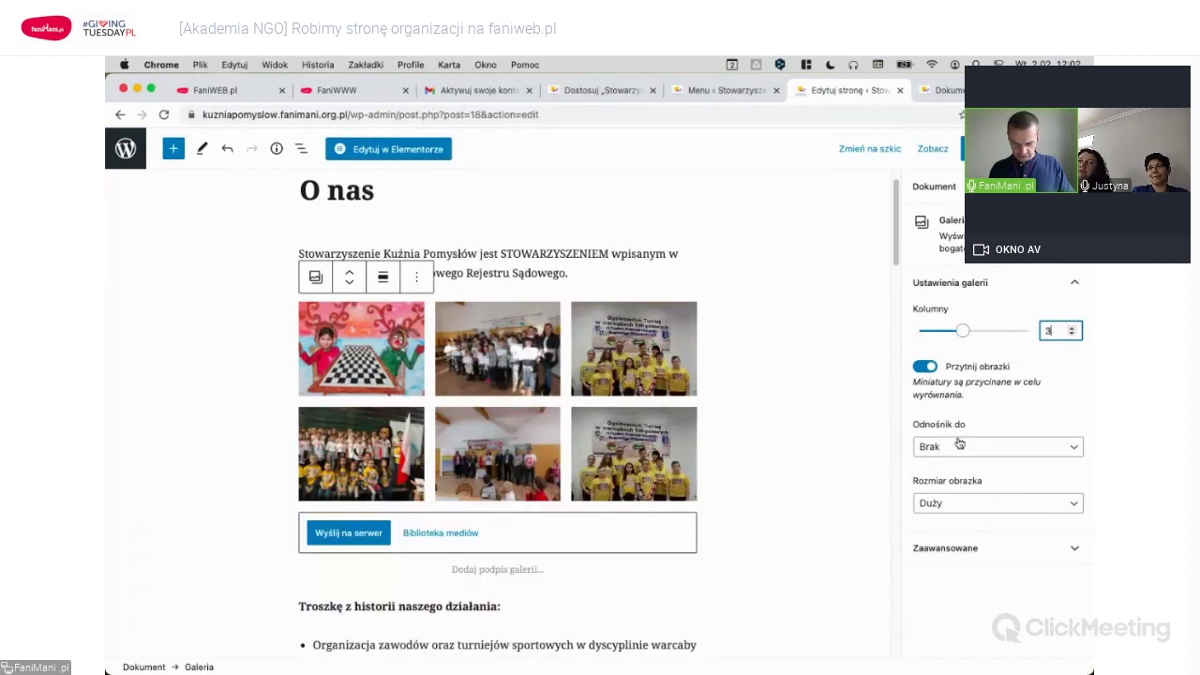
click(925, 366)
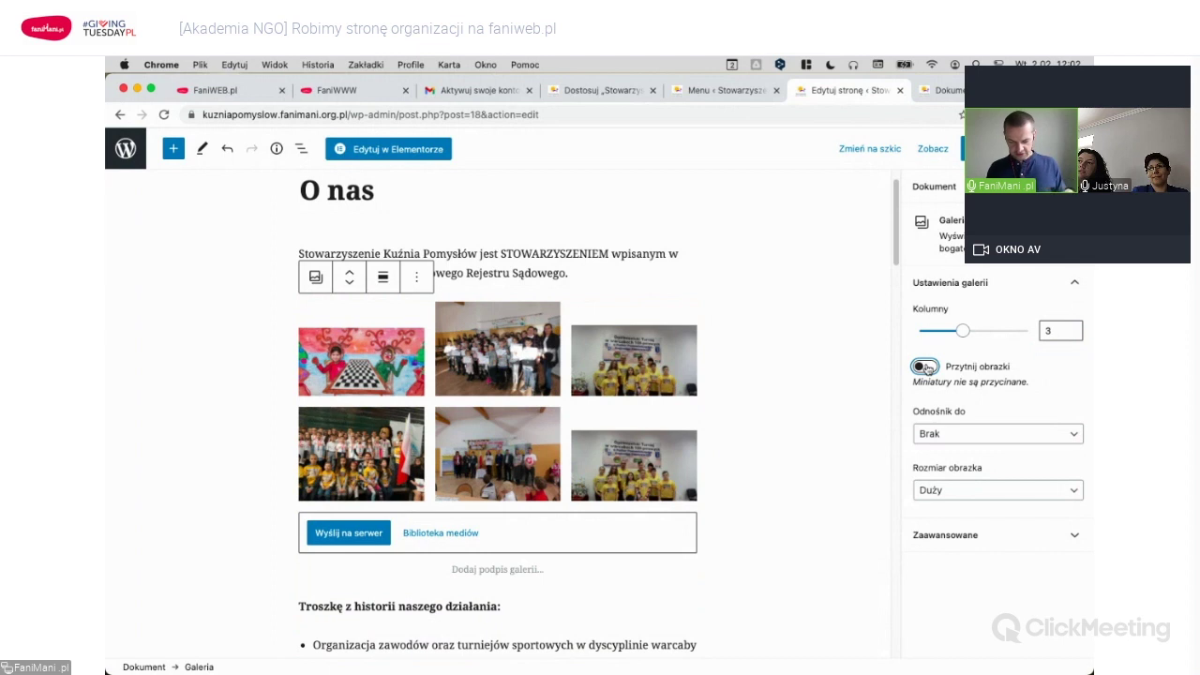
click(925, 368)
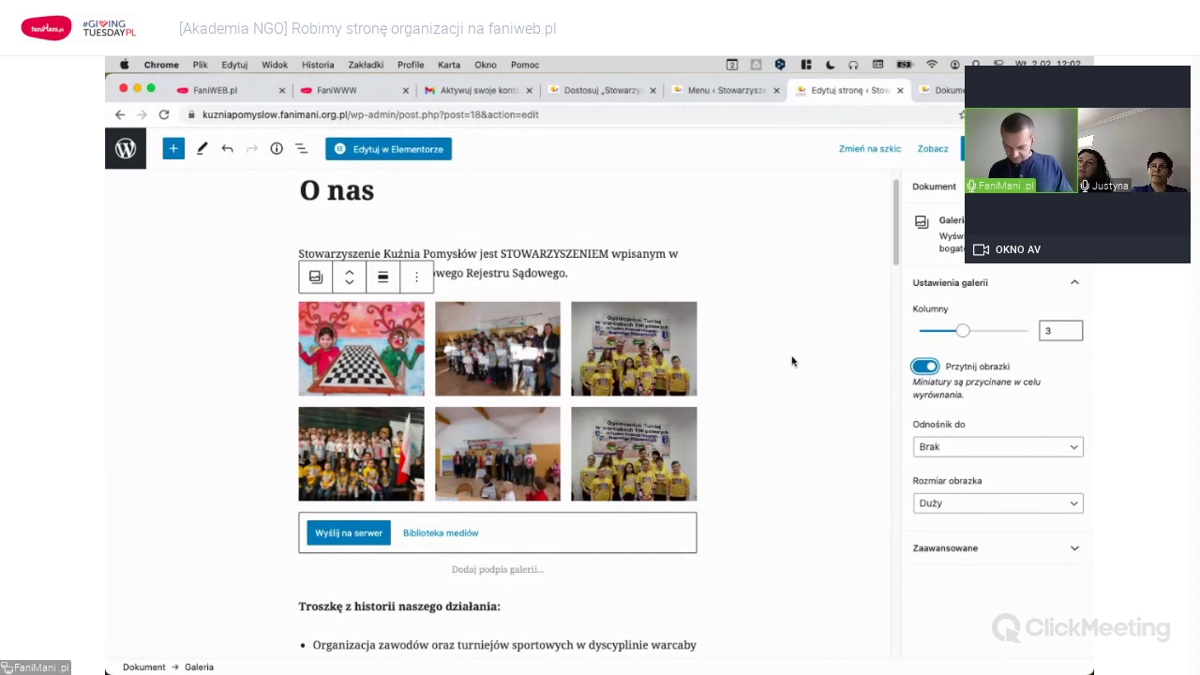
Link gallery photos to Plik multimedialny at Duży size and update the page.
click(1009, 446)
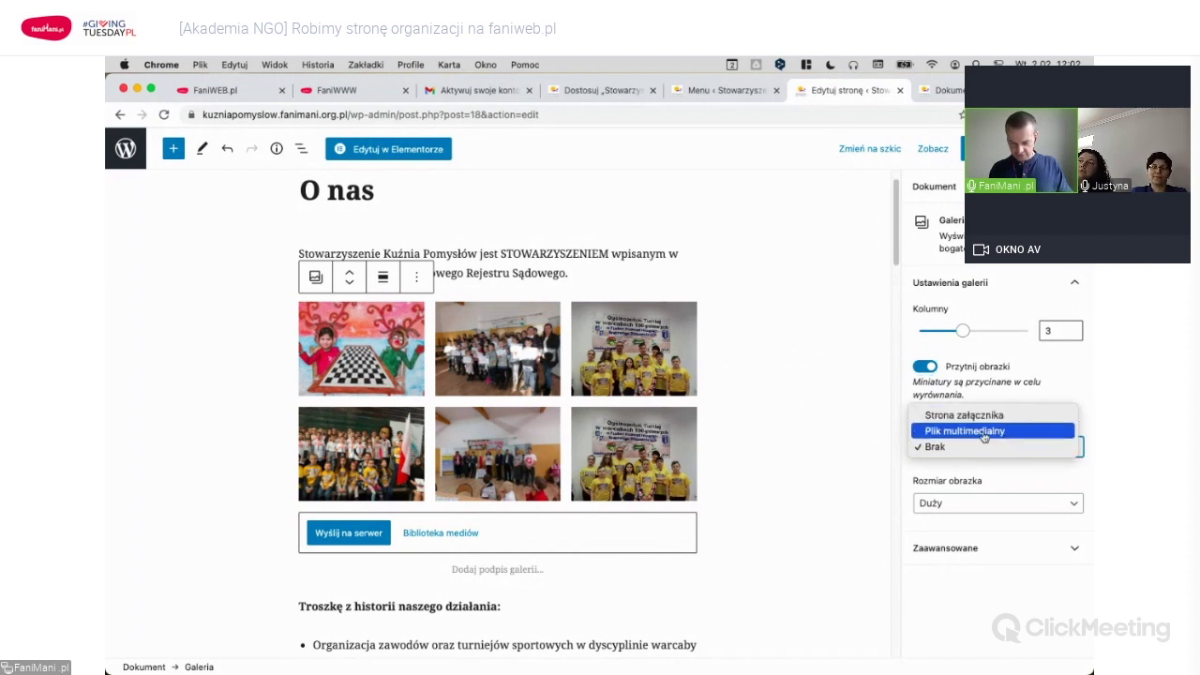
click(983, 434)
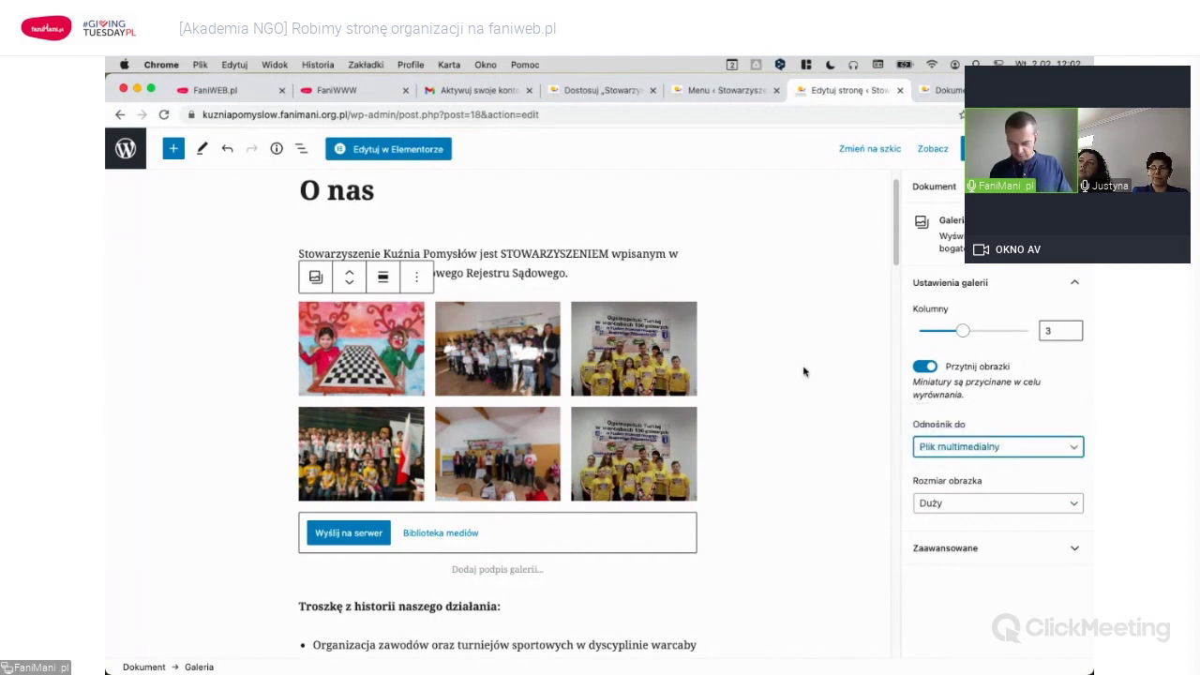
click(1006, 504)
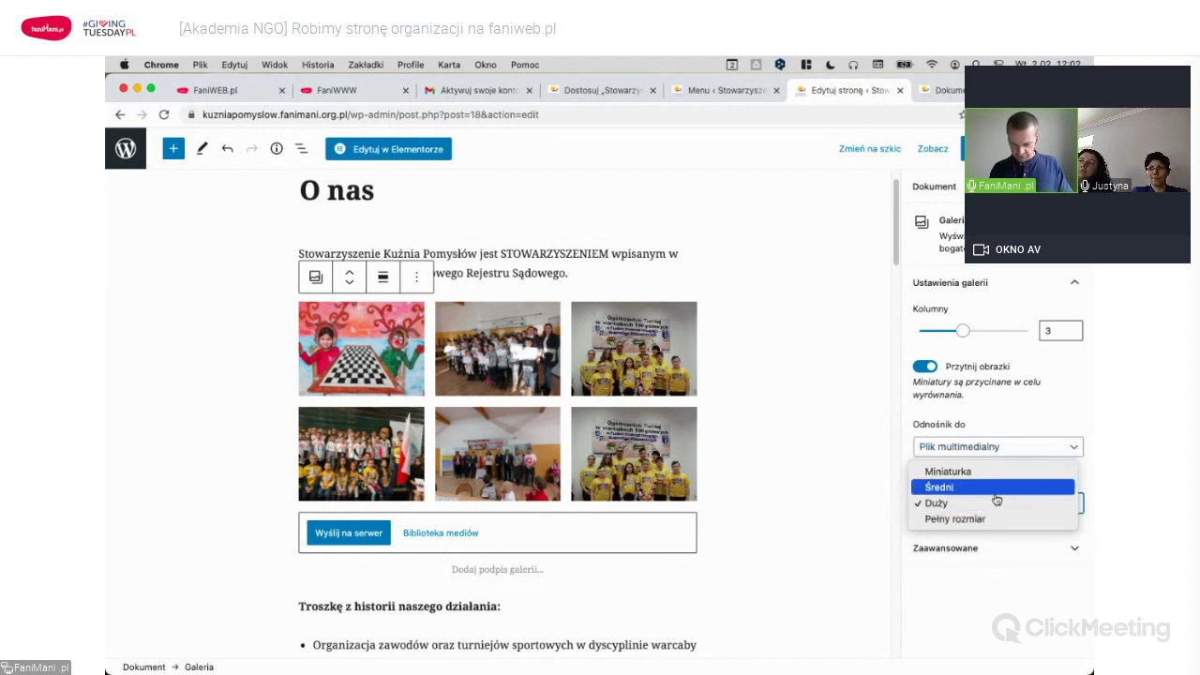
click(996, 504)
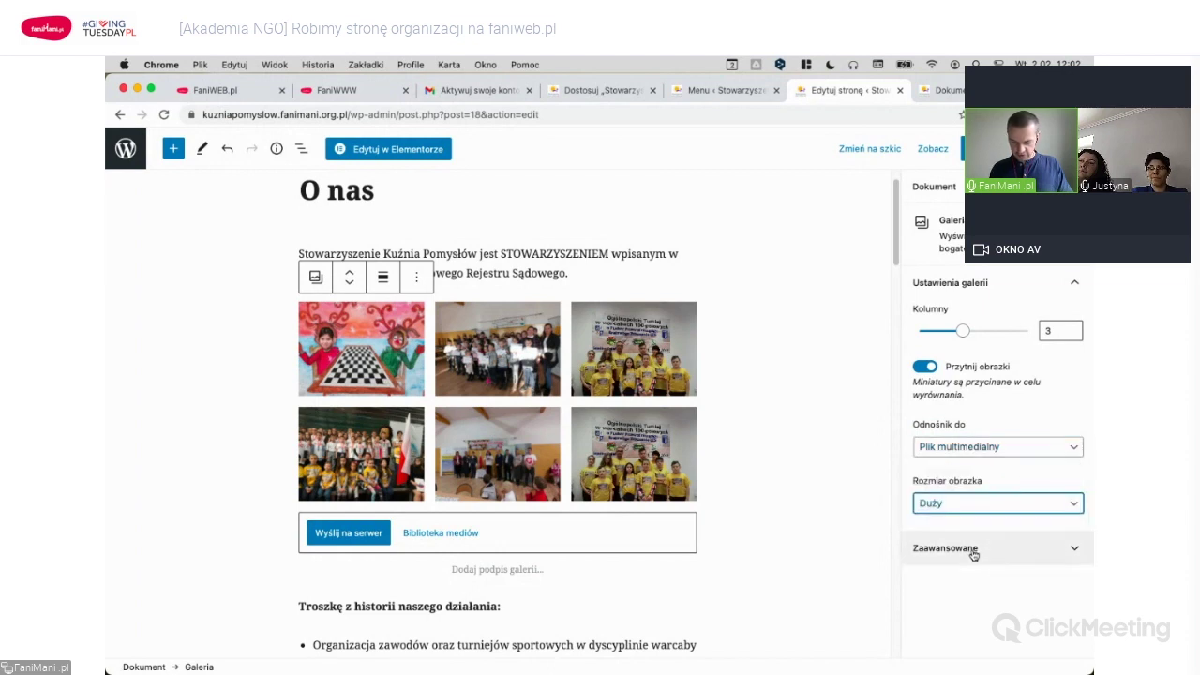
click(979, 148)
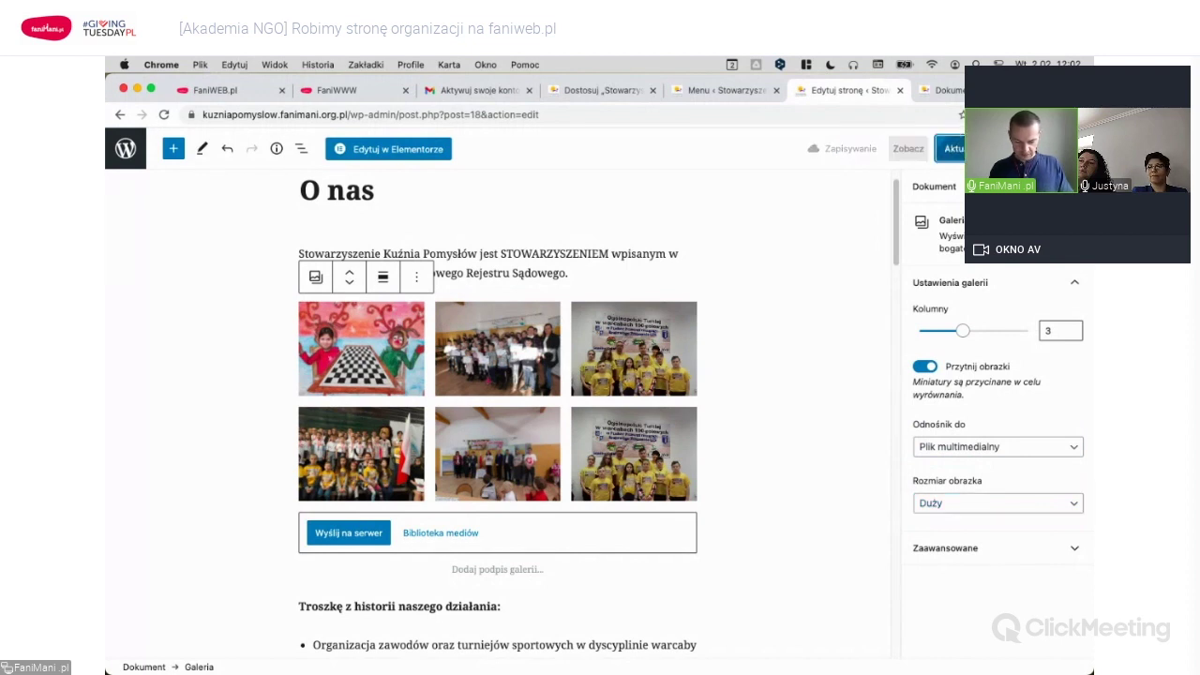
click(951, 91)
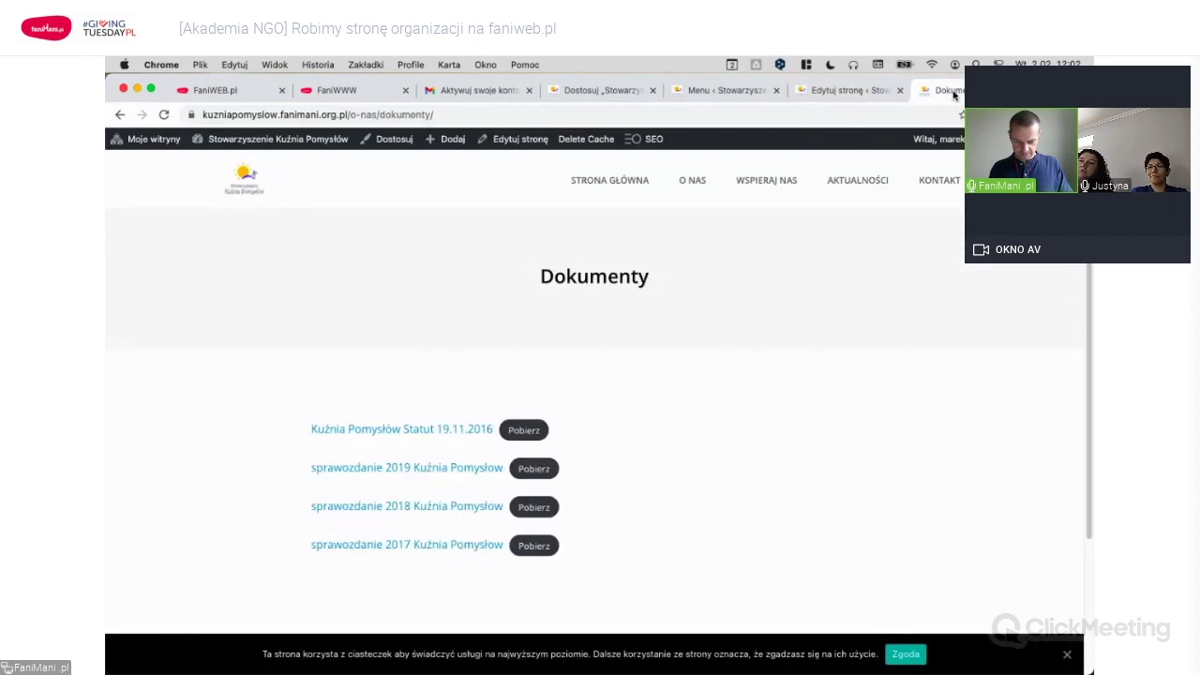
On the live O nas page, confirm the first gallery photo opens full size.
click(692, 179)
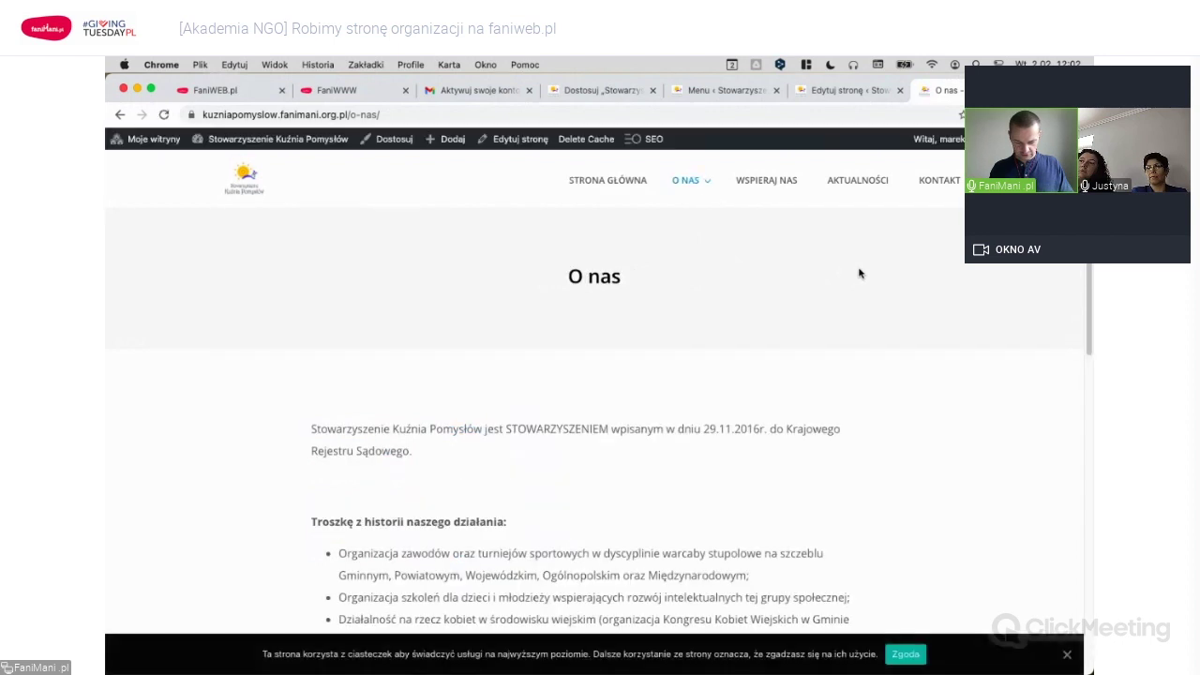
scroll(889, 271, down, 5)
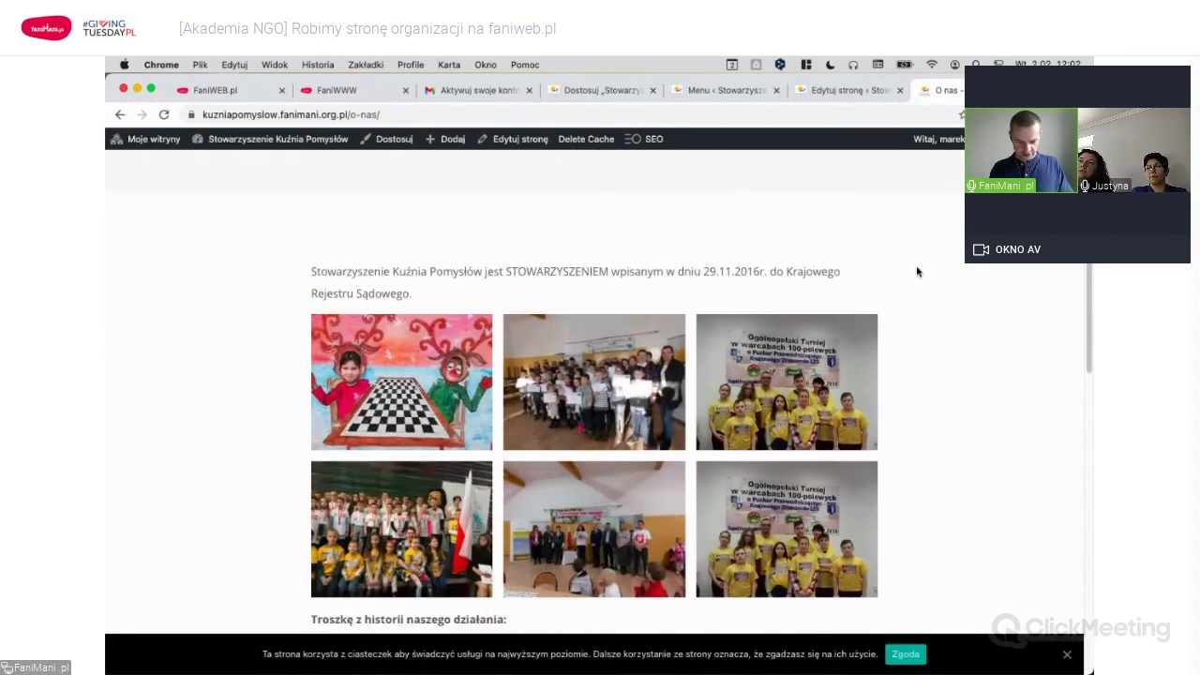
click(443, 321)
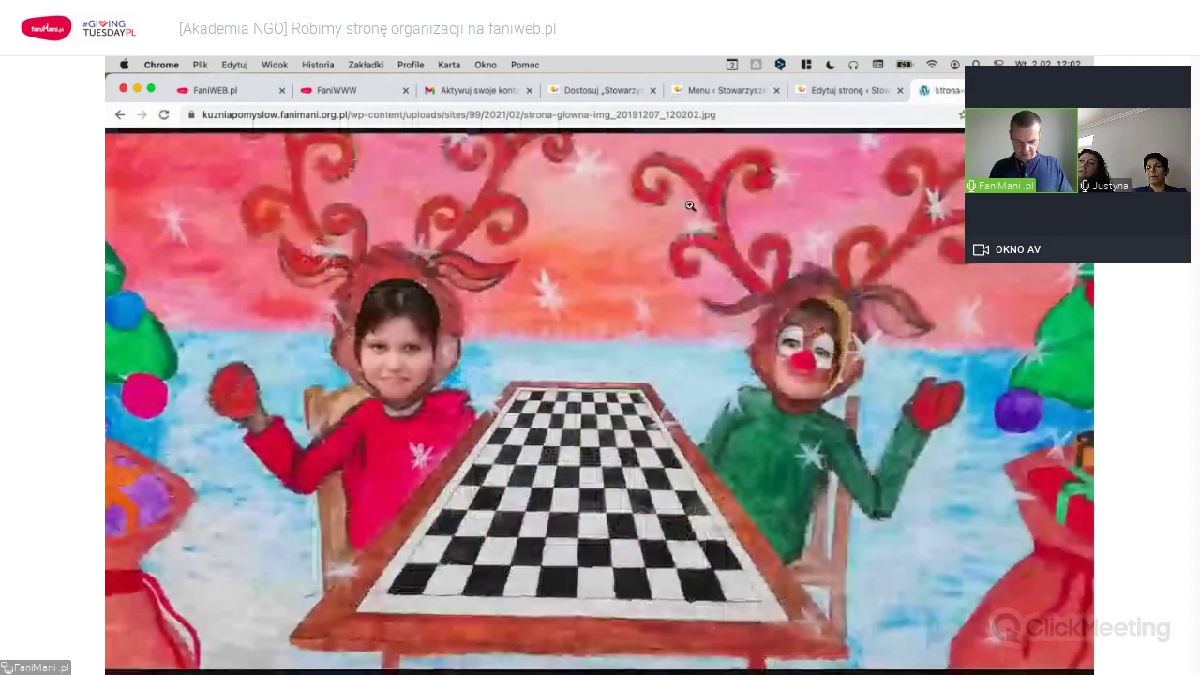
key(super+bracketleft)
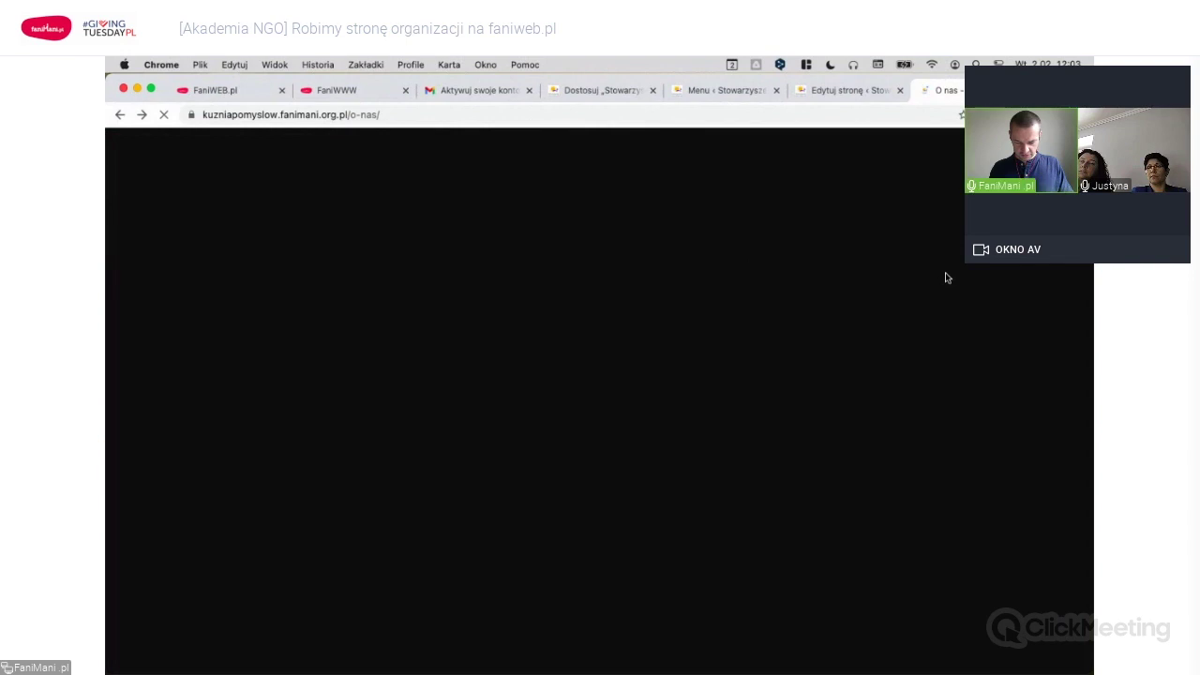
Review the rest of the O nas page, then go to the Aktualności news page.
scroll(935, 335, down, 5)
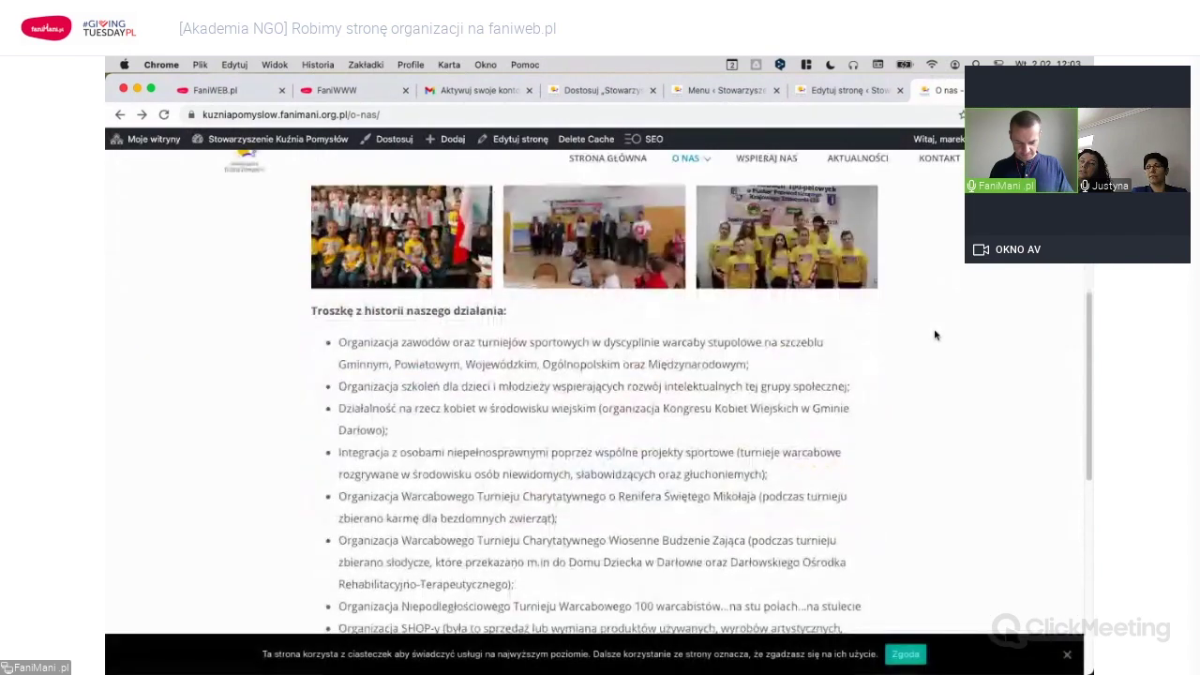
scroll(935, 336, down, 5)
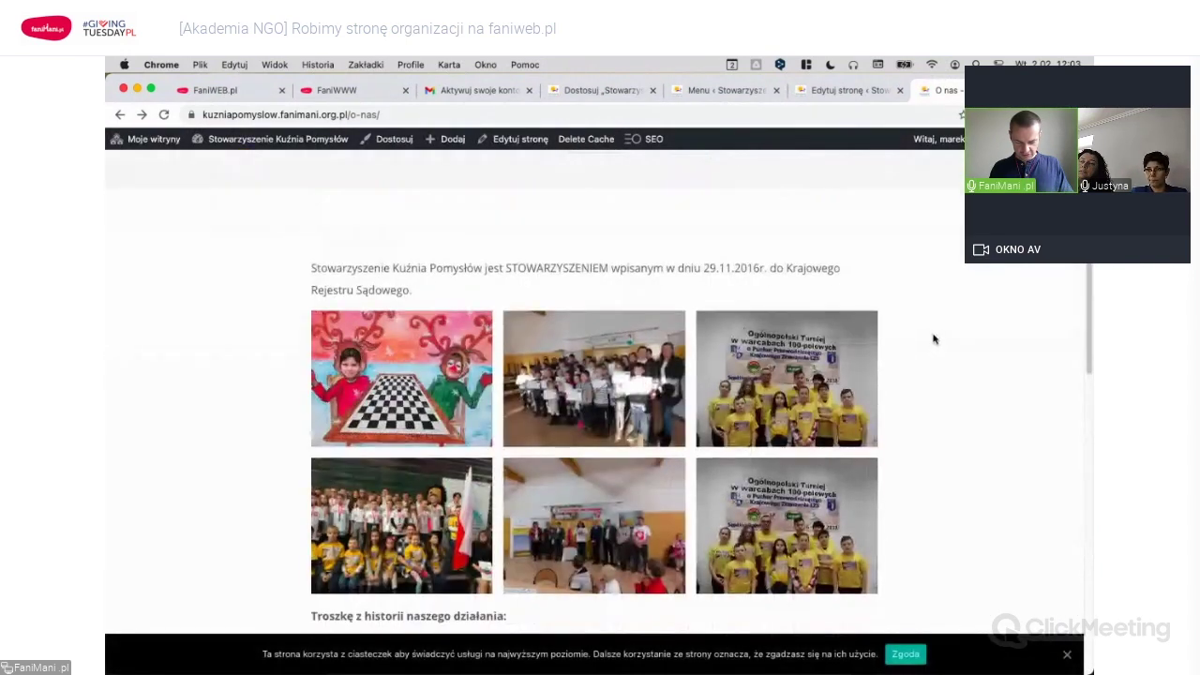
scroll(933, 339, down, 10)
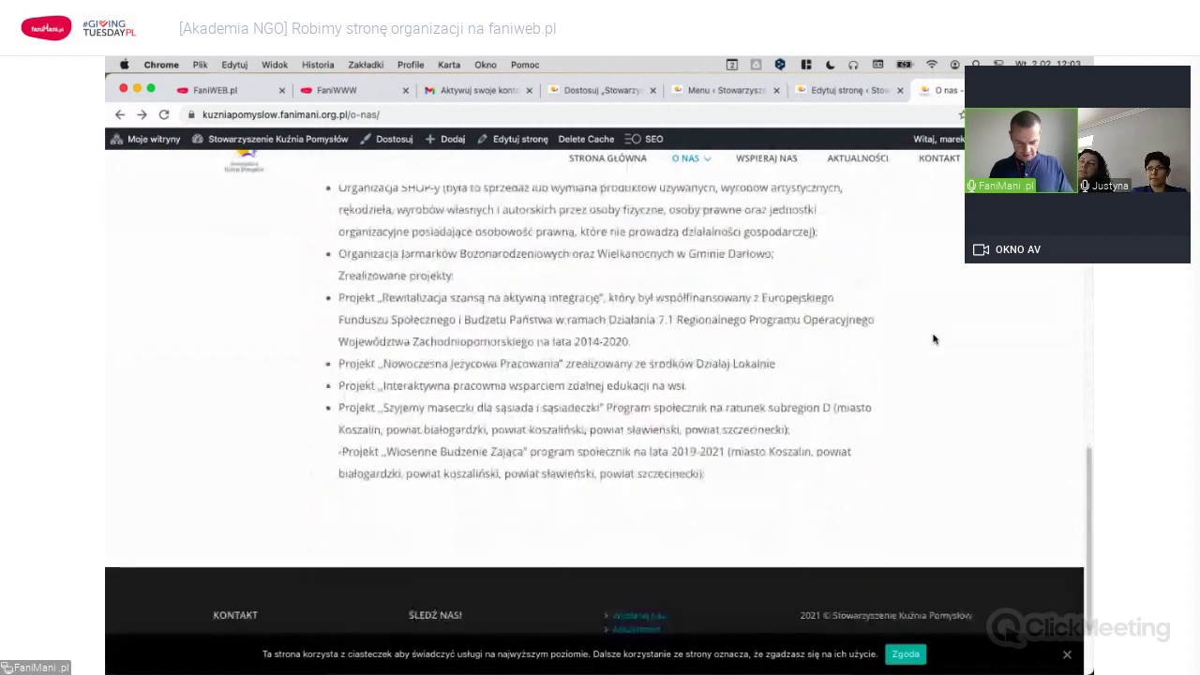
scroll(934, 339, up, 15)
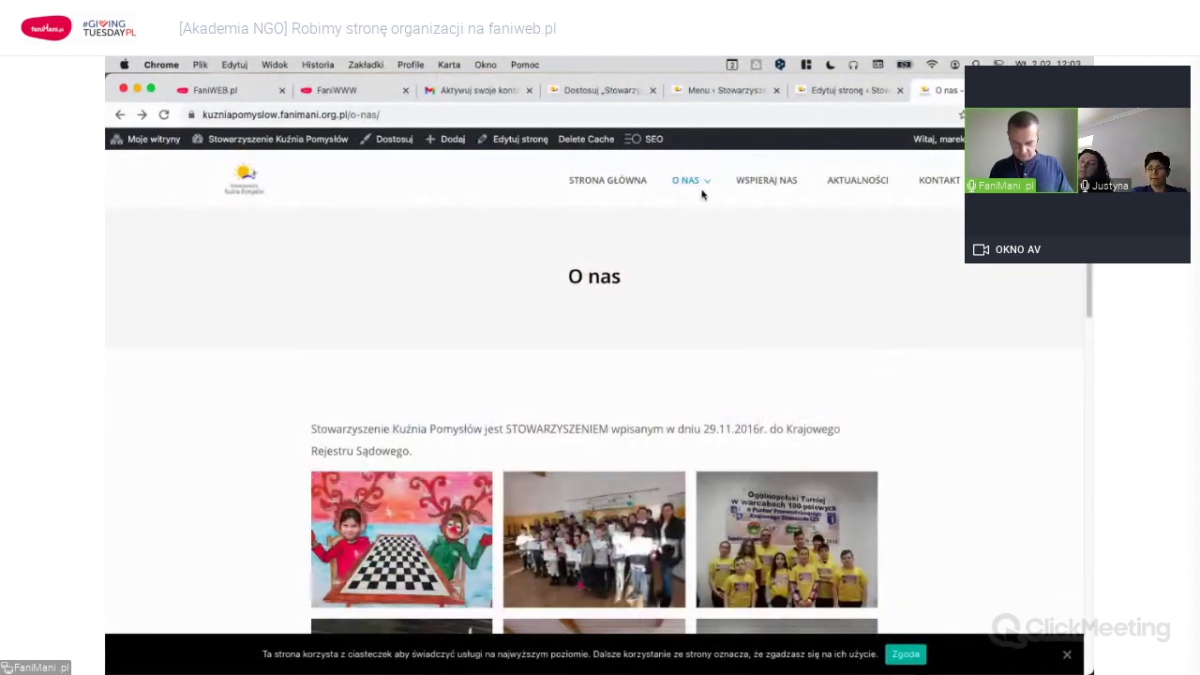
mouse_move(702, 188)
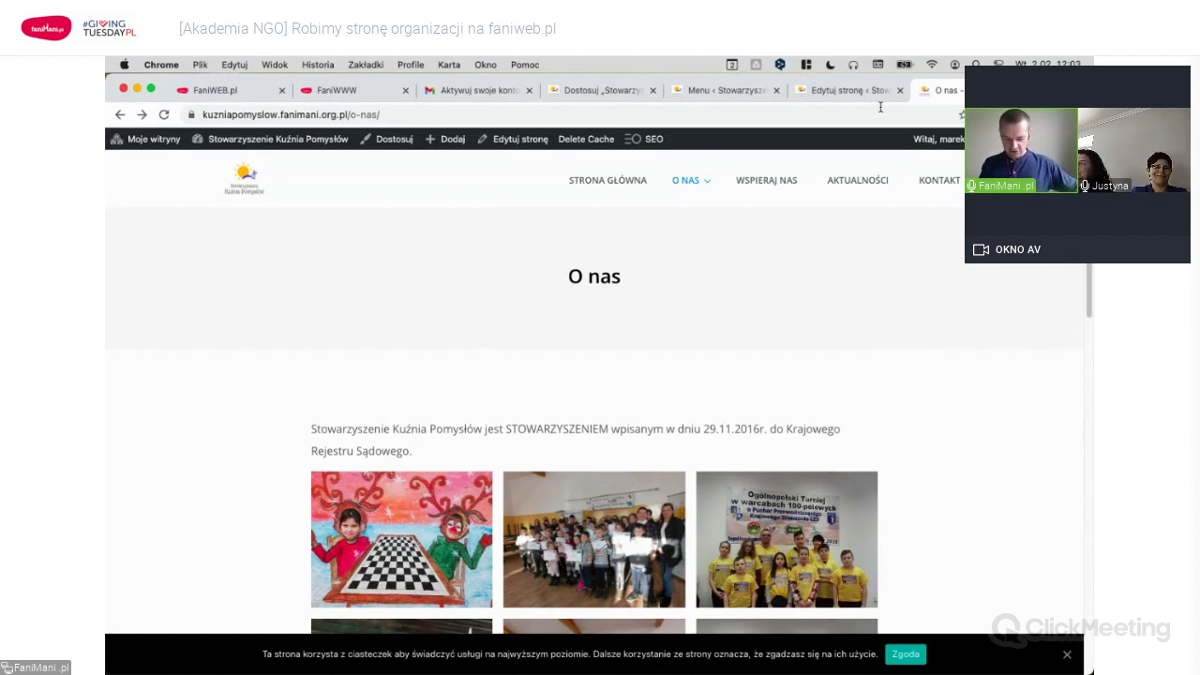
click(870, 182)
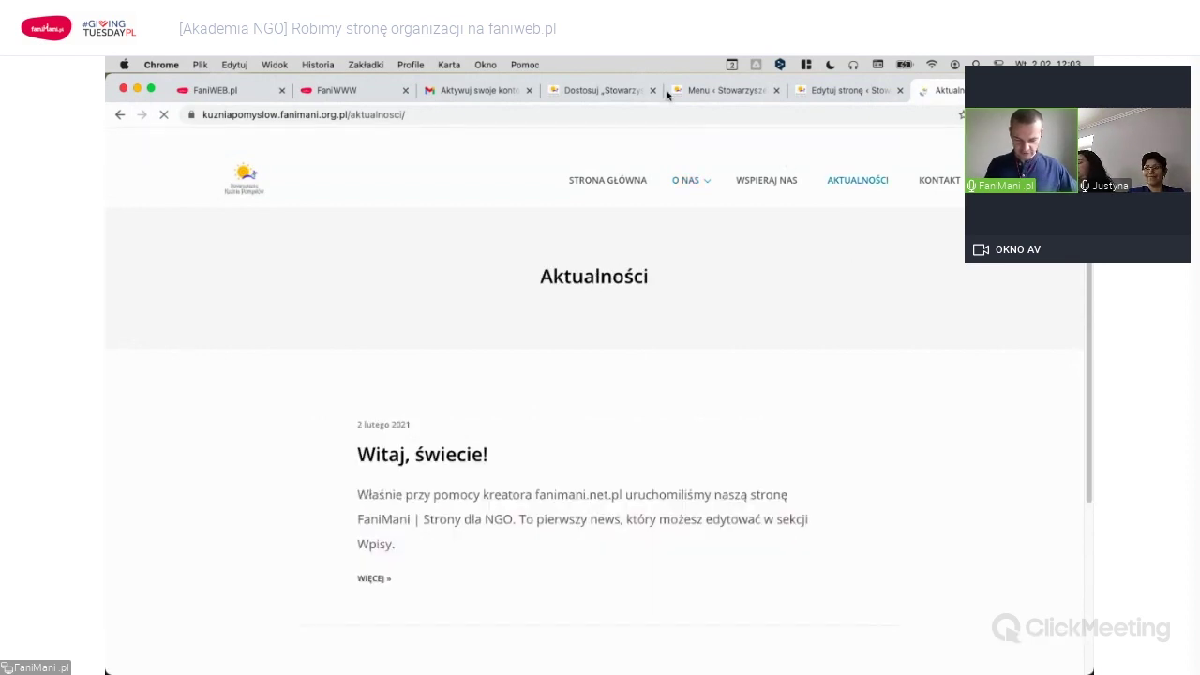
In the admin, open Wpisy and start a new post with Dodaj nowy.
click(593, 90)
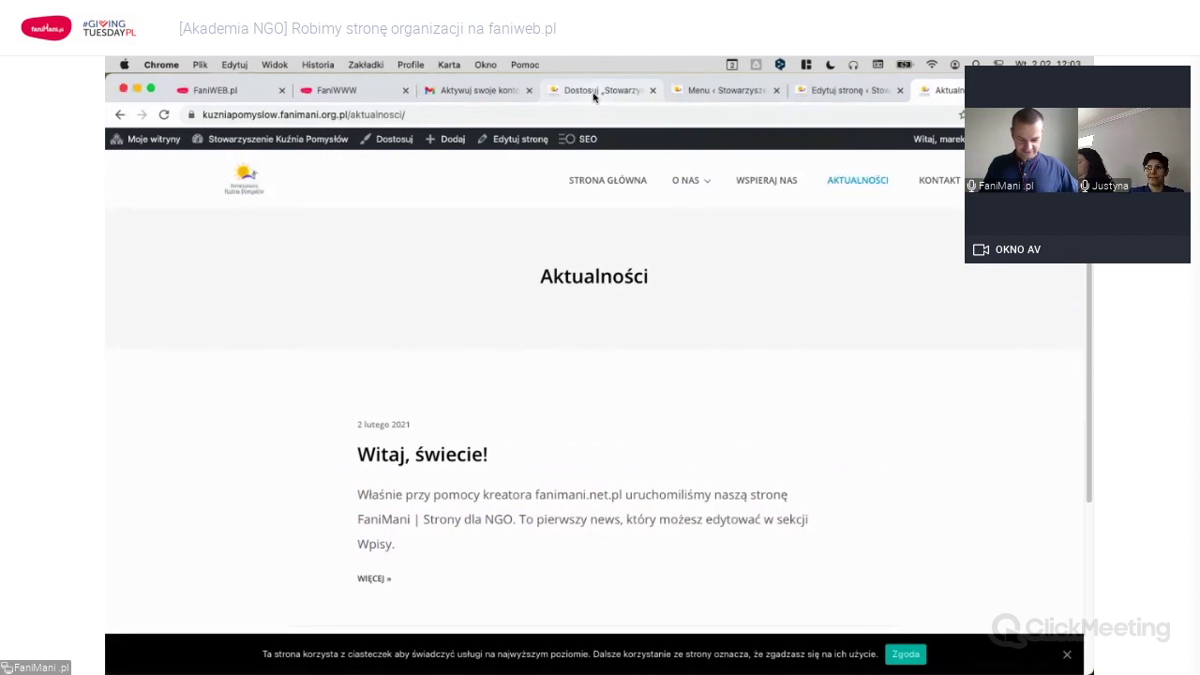
click(719, 91)
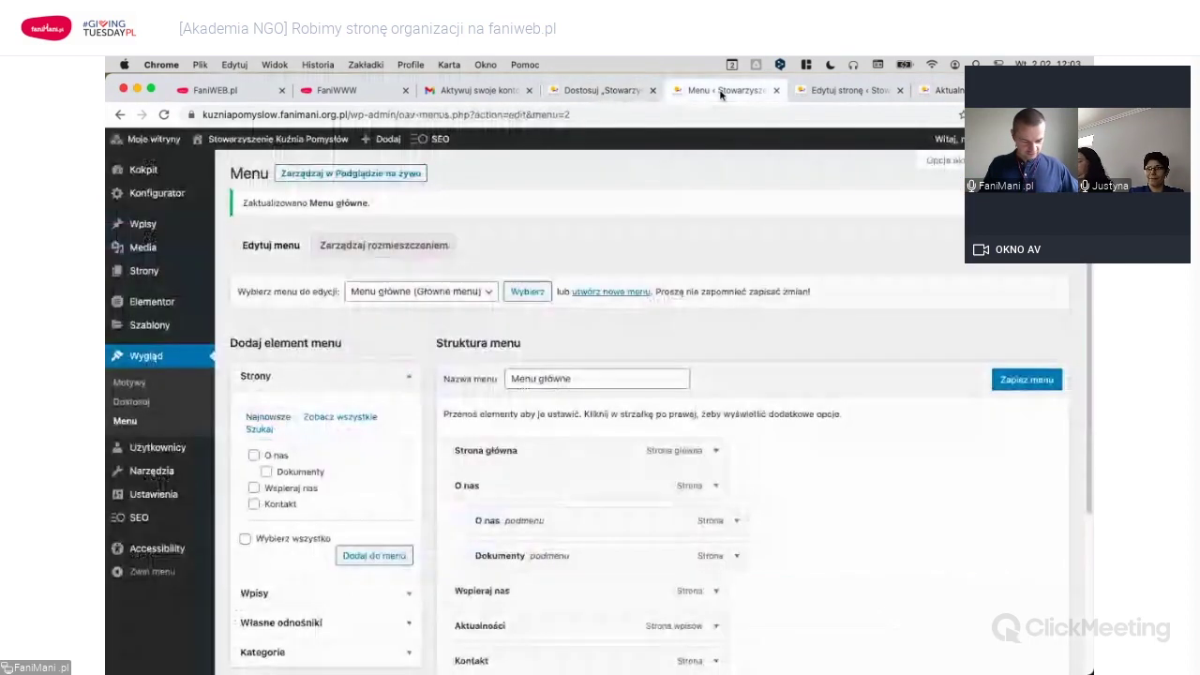
mouse_move(150, 193)
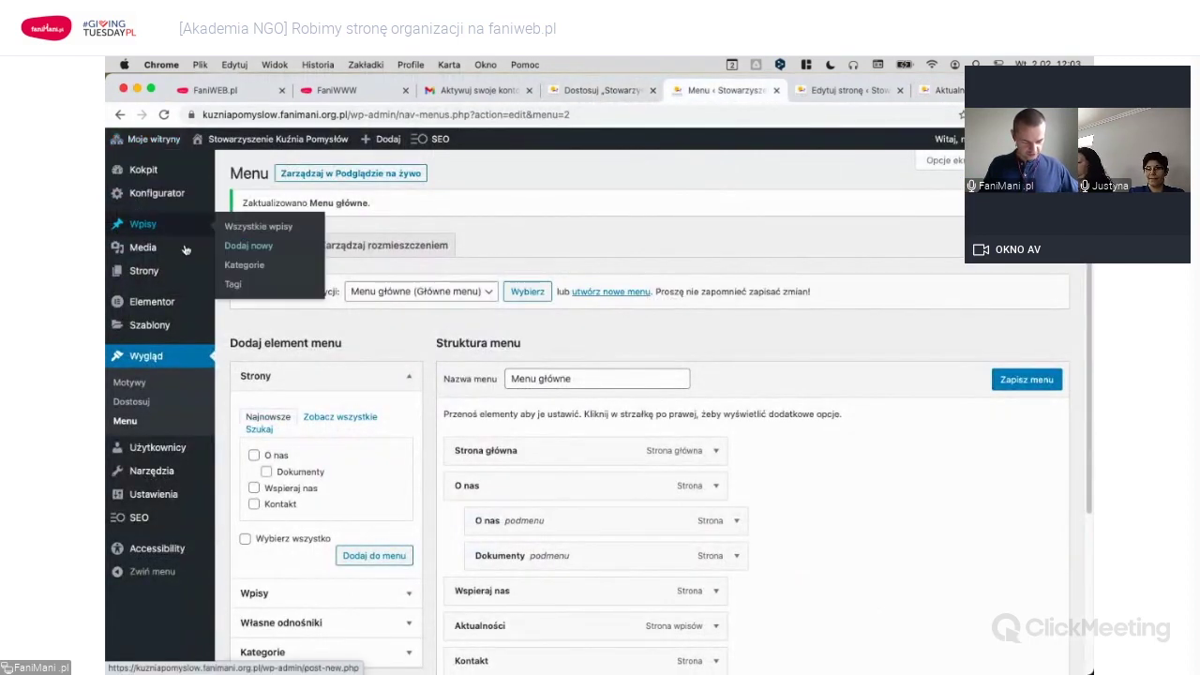
click(259, 226)
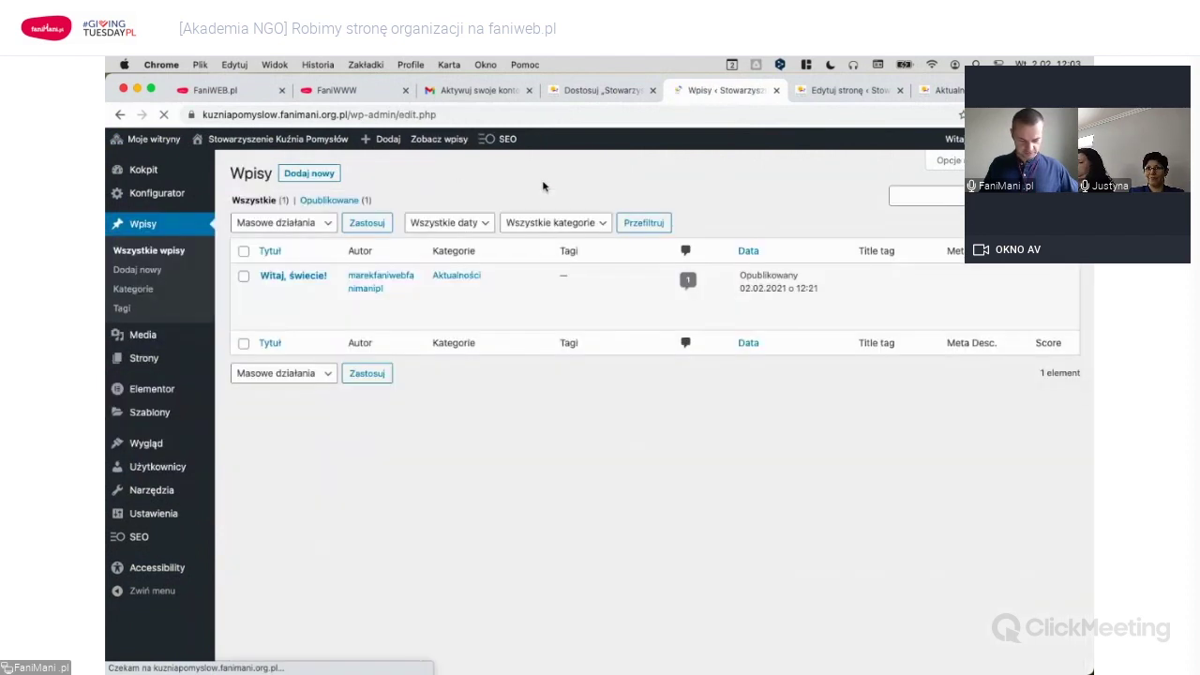
click(316, 175)
key(super+Tab)
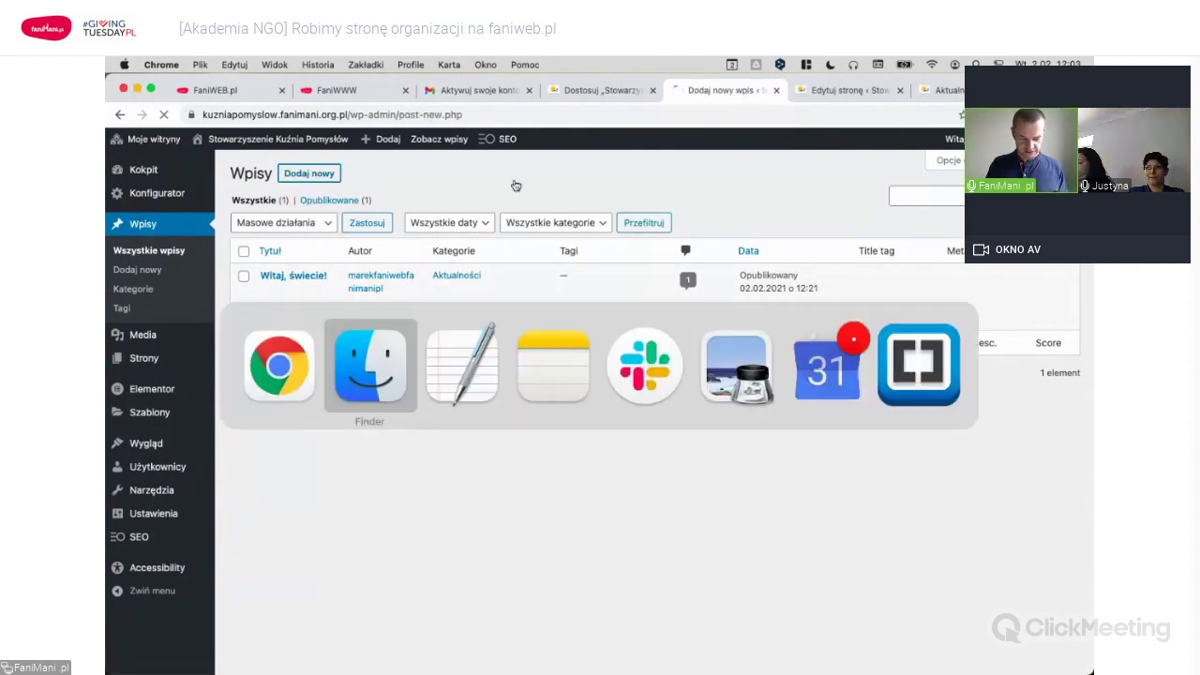
Open aktualnosc.txt from Kuźnia Pomysłów in TextEdit, select all its text, and return to Chrome.
key(super+Tab)
key(super+Tab)
key(super+Escape)
key(super+Tab)
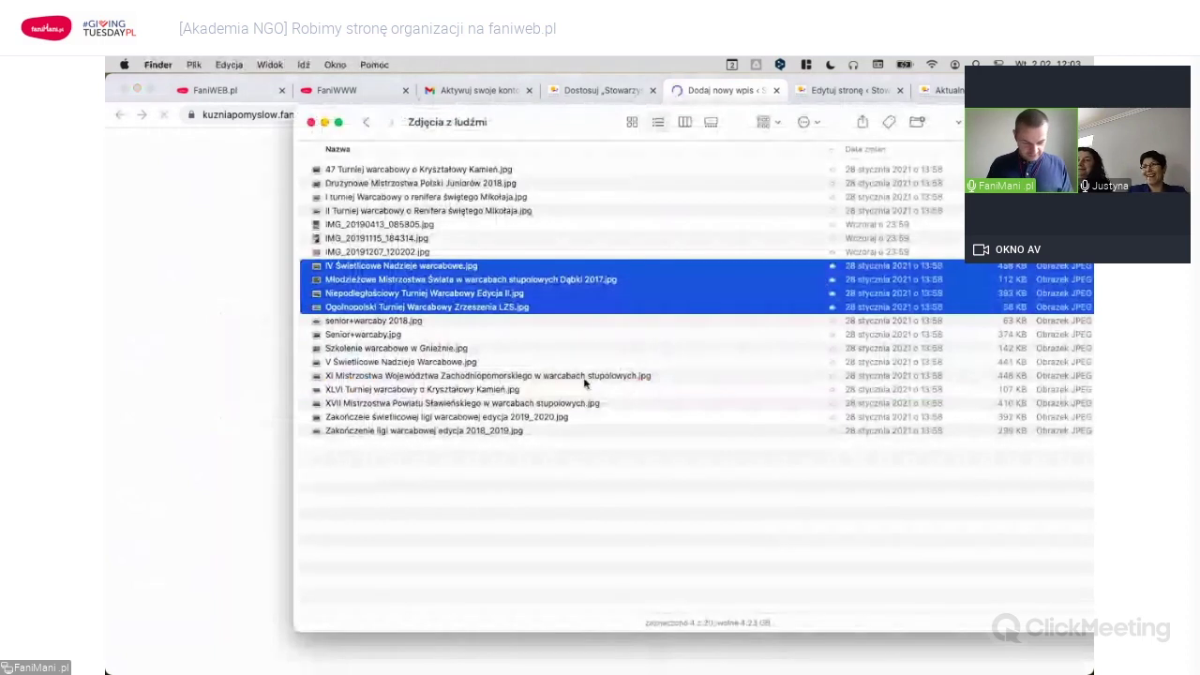
click(584, 376)
key(super+Up)
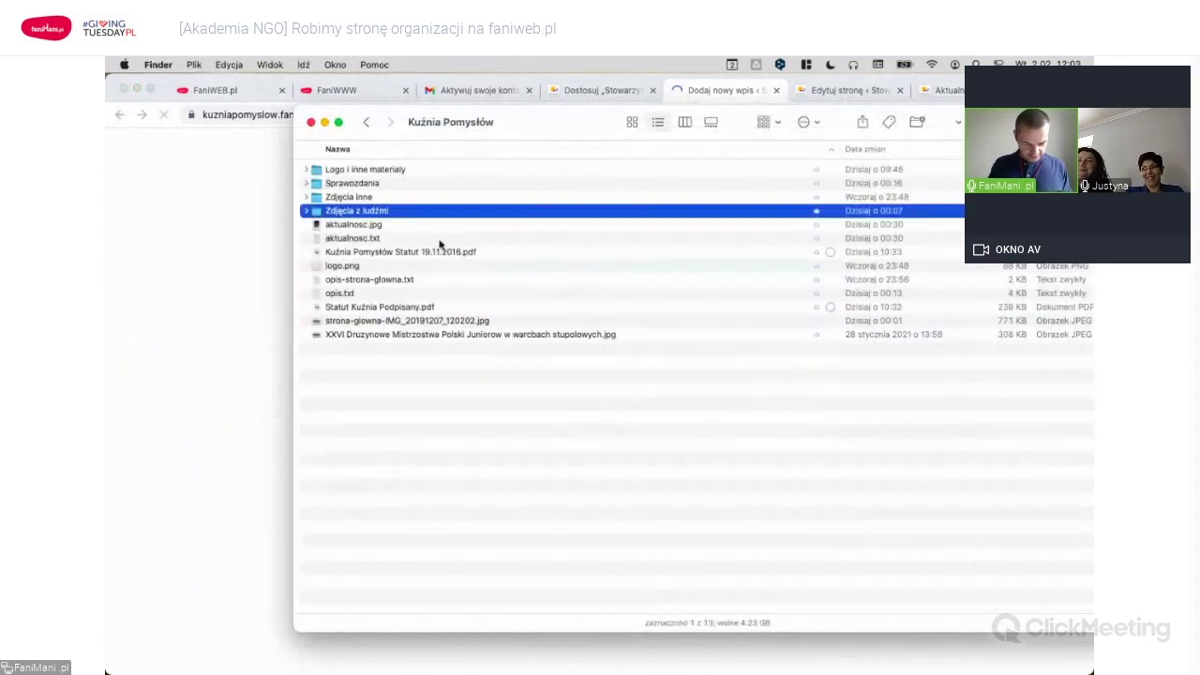
click(385, 239)
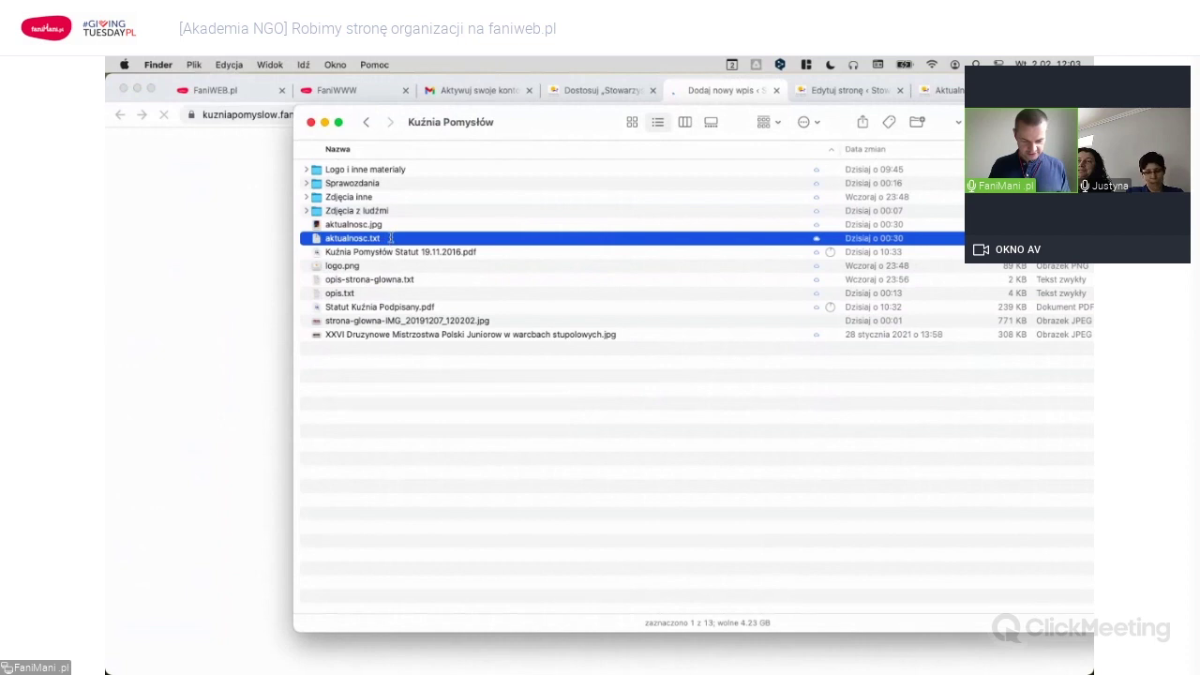
double_click(390, 239)
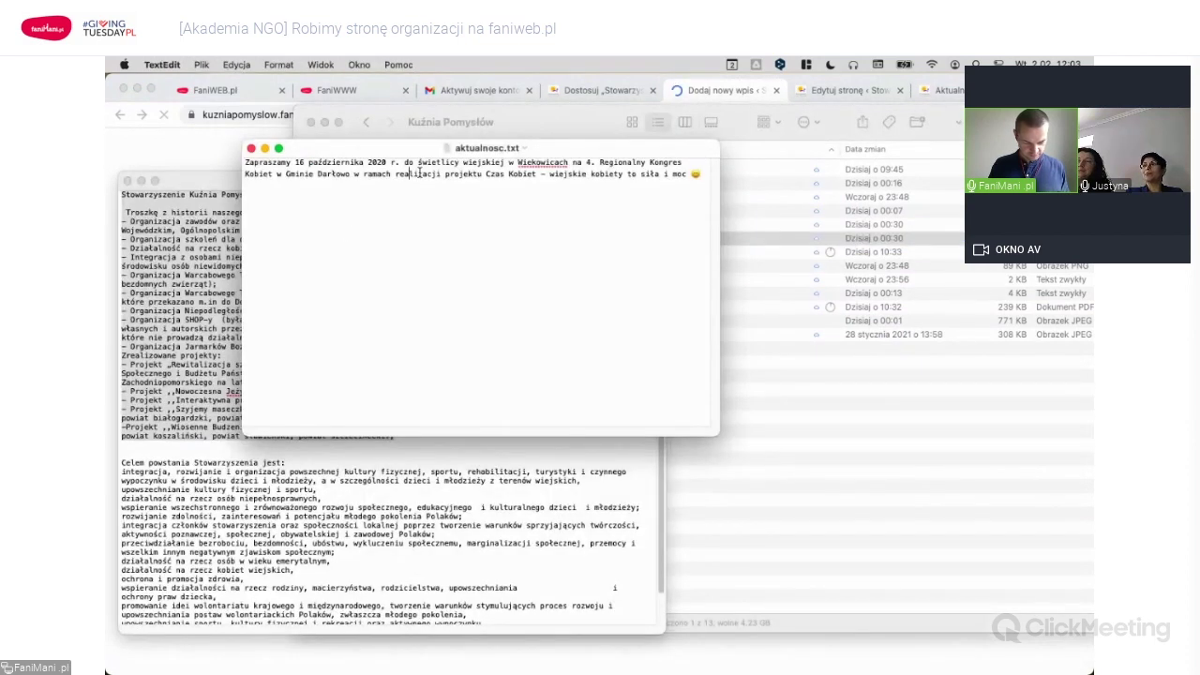
key(super+a)
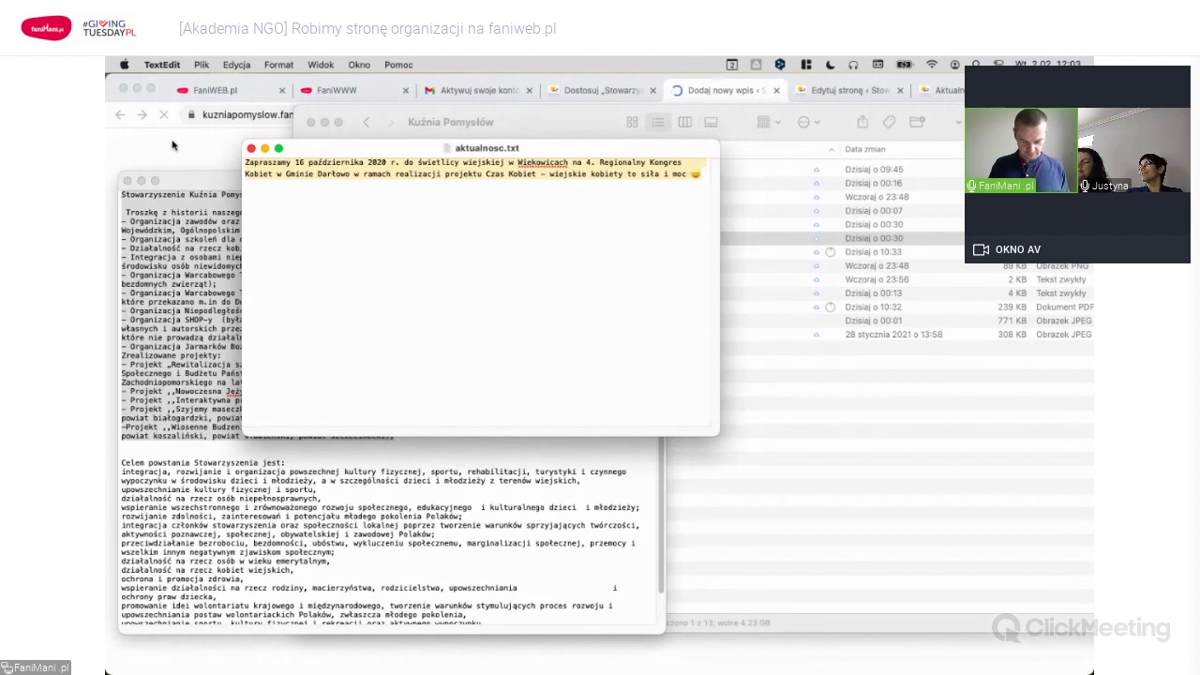
click(740, 93)
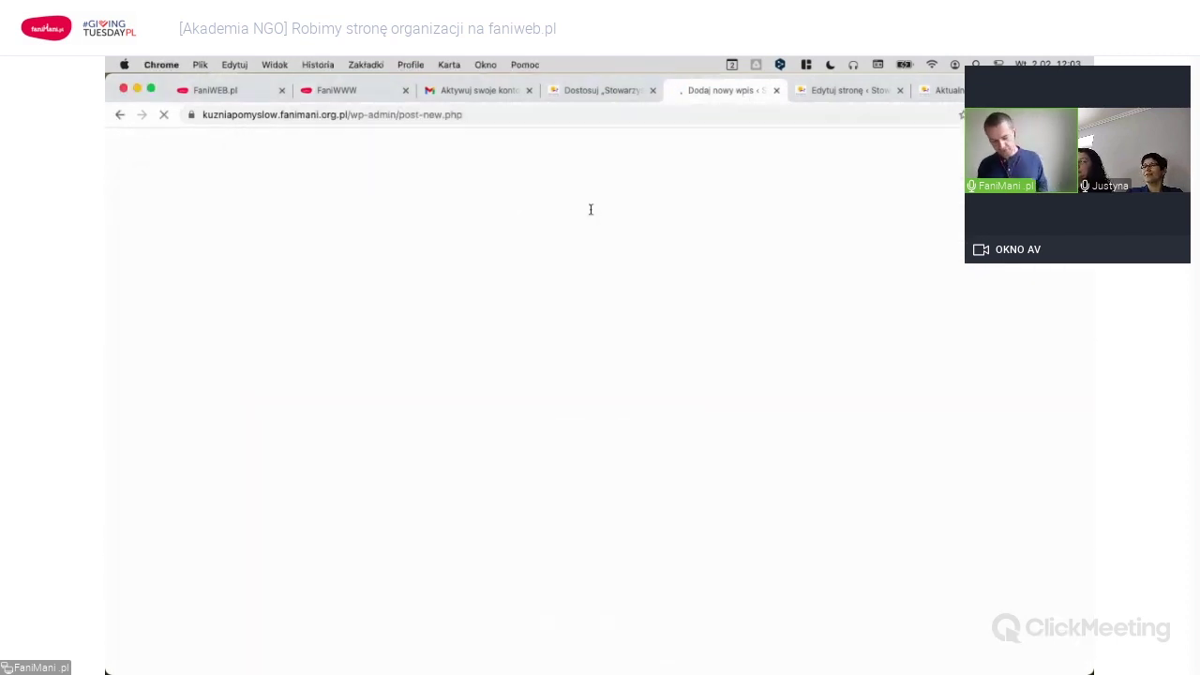